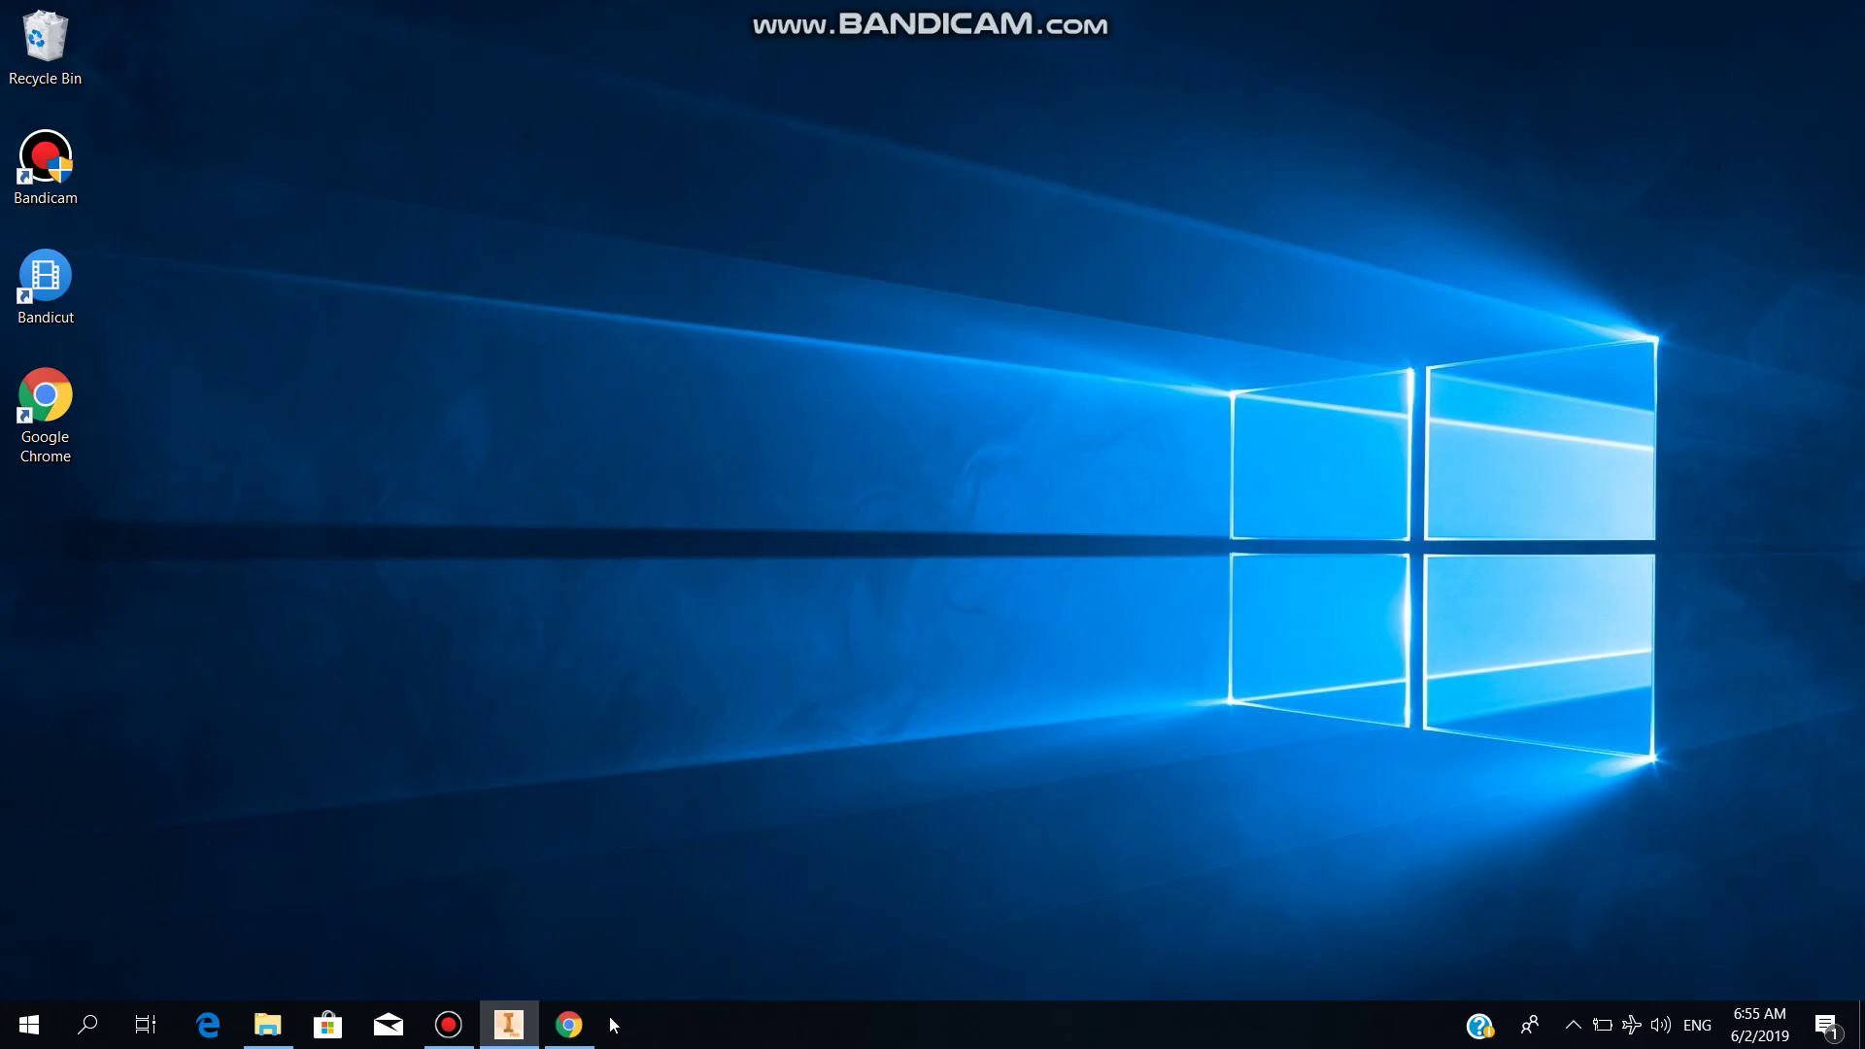
Step: Switch to Google Chrome, open the Airfoil Tools website and search it for NACA 0012
{"action": "left_click", "coordinate": [572, 1027]}
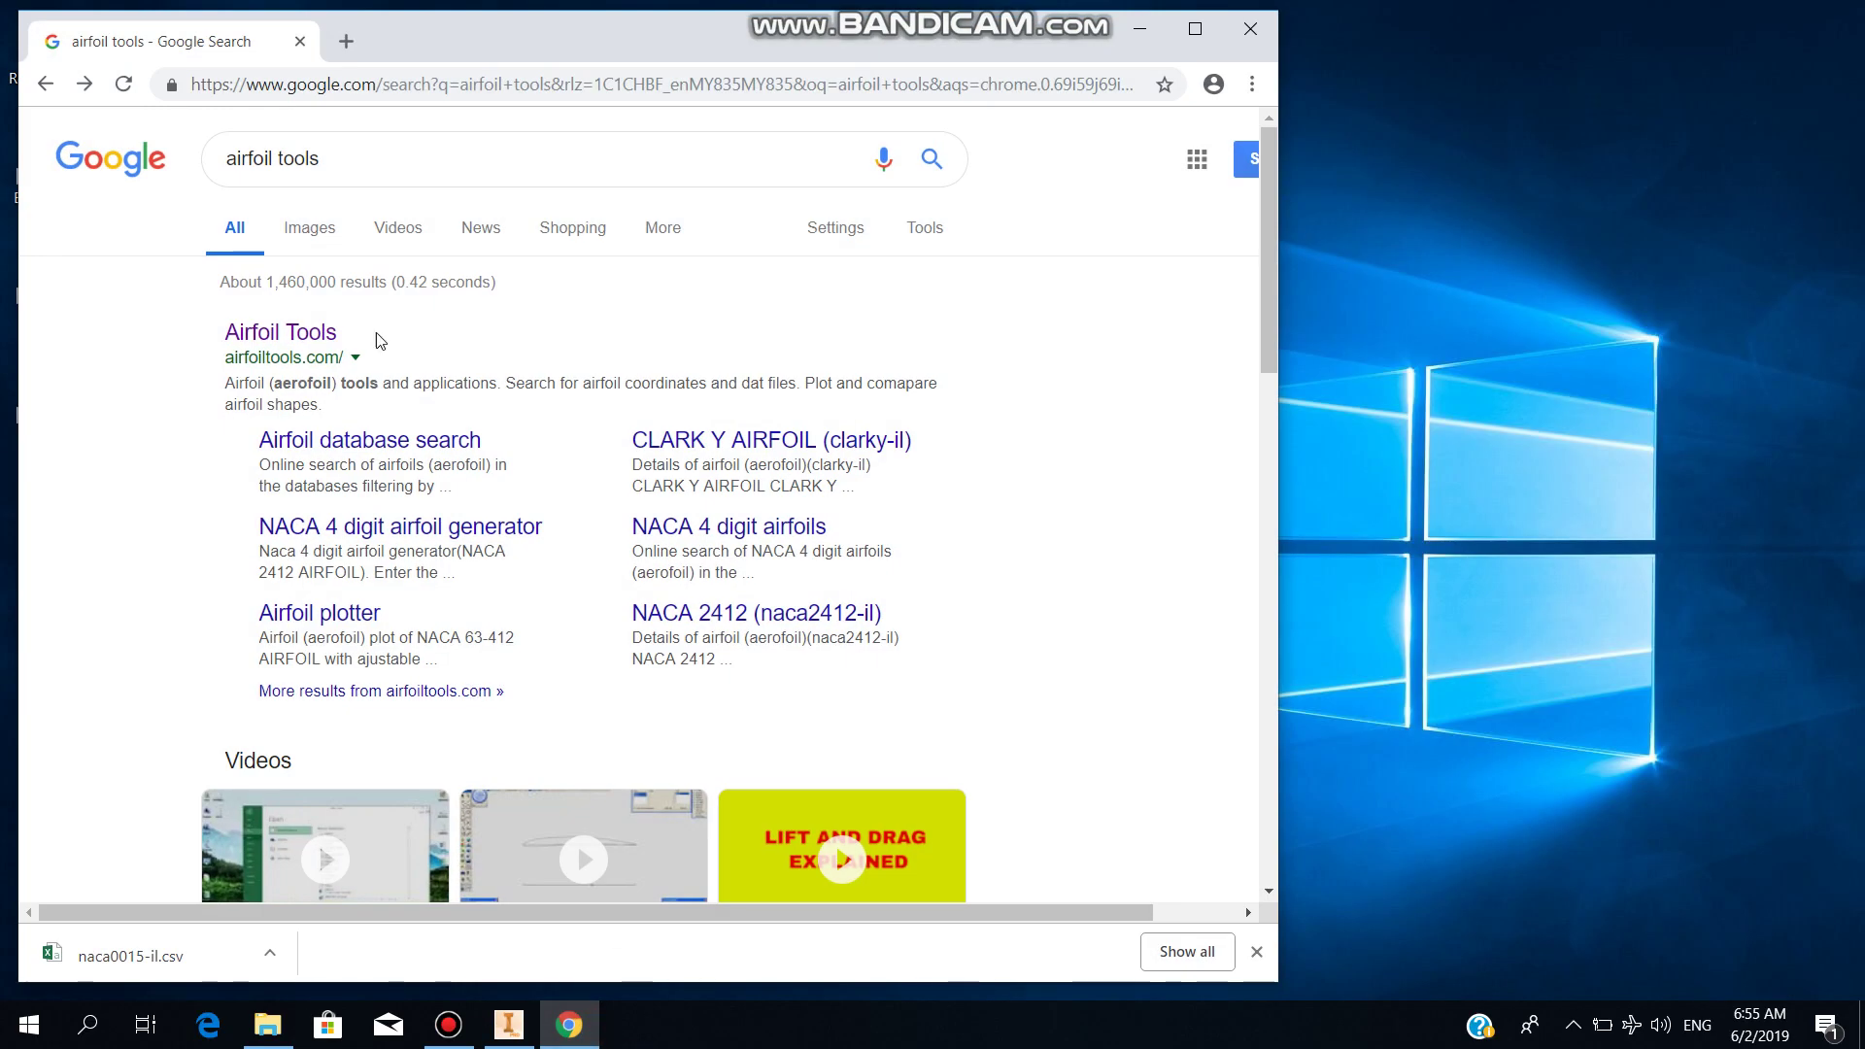
{"action": "left_click", "coordinate": [288, 335]}
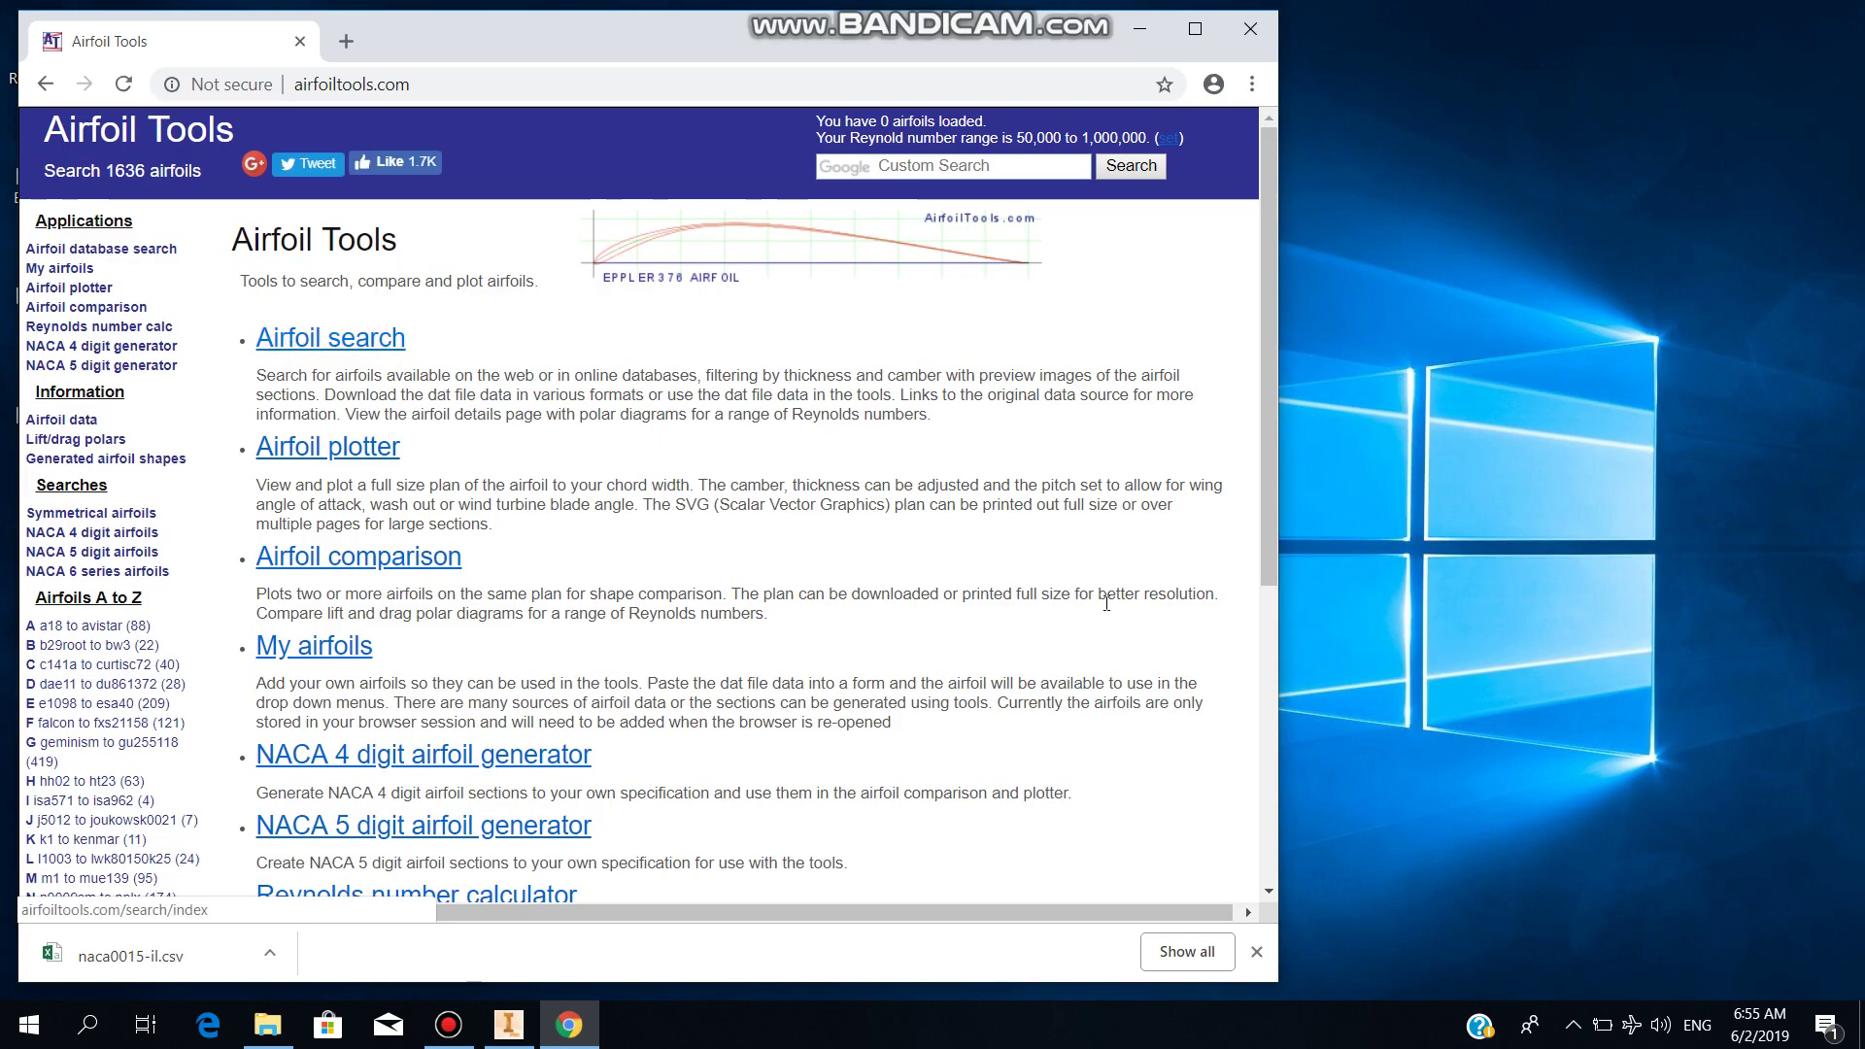
{"action": "left_click", "coordinate": [922, 165]}
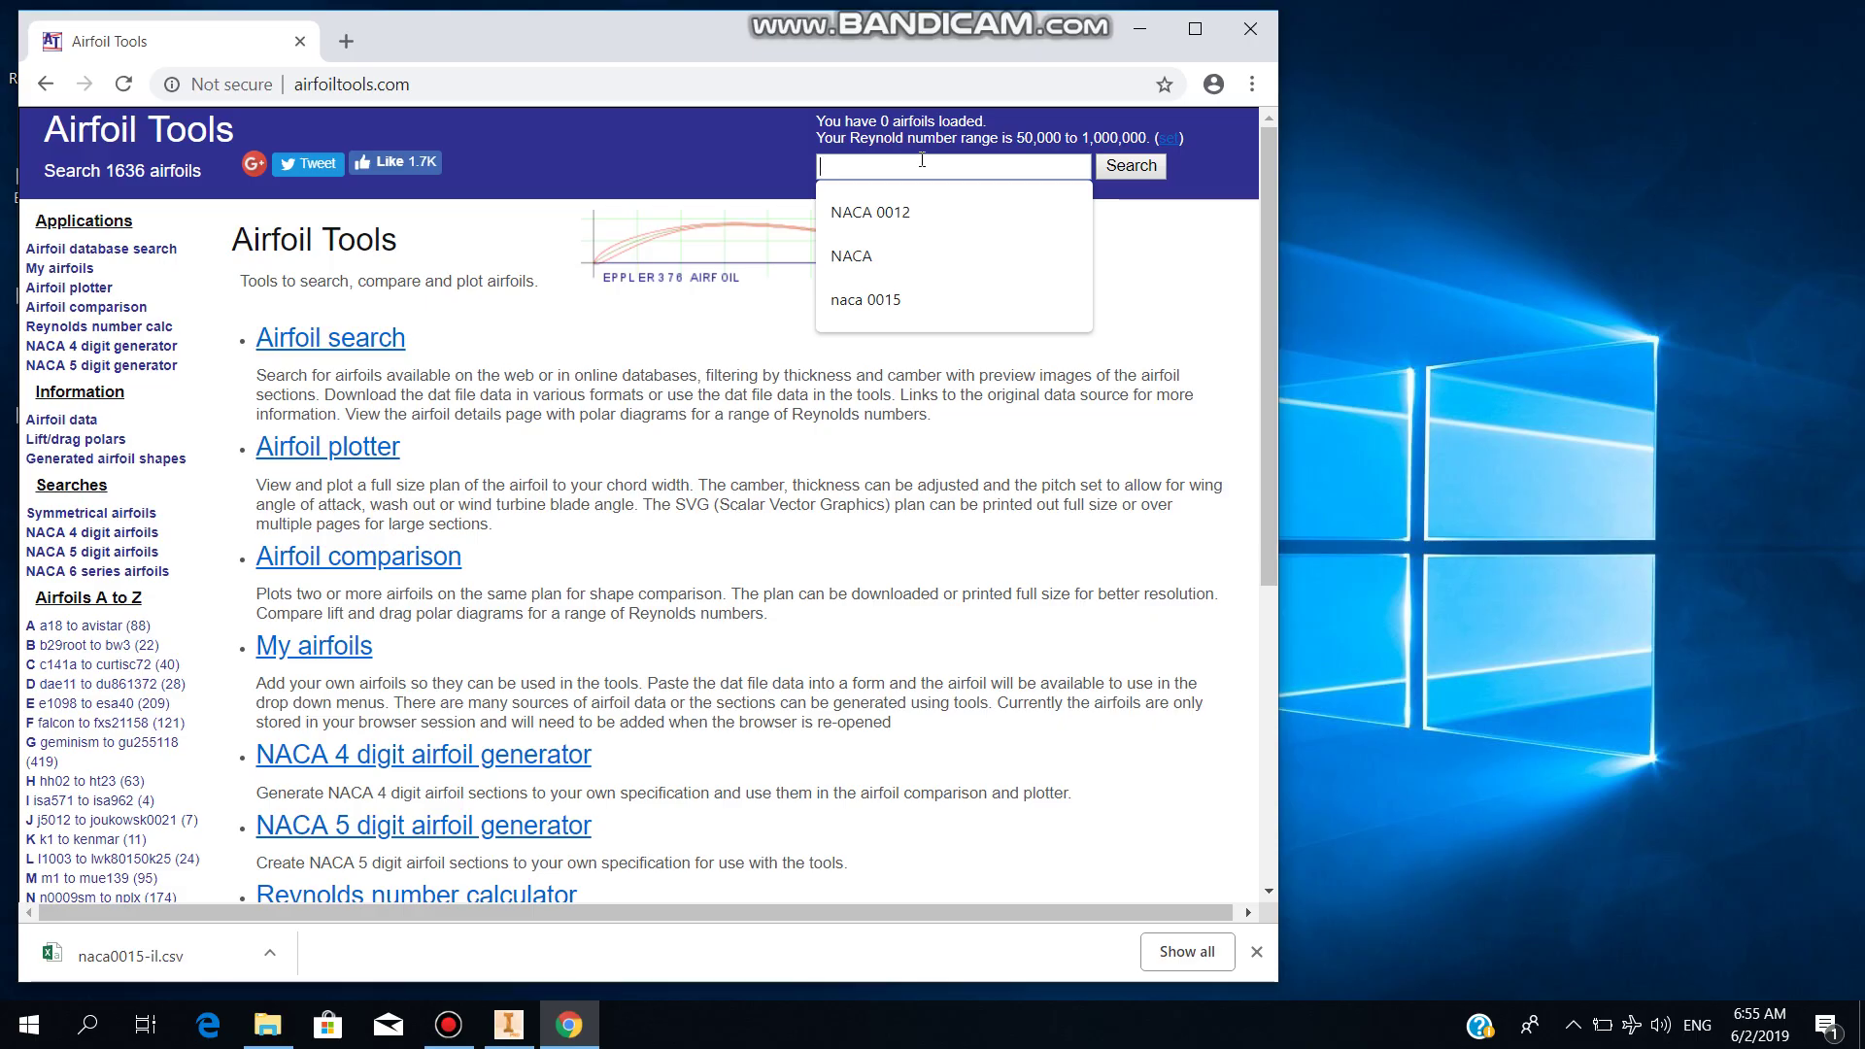
{"action": "left_click", "coordinate": [870, 212]}
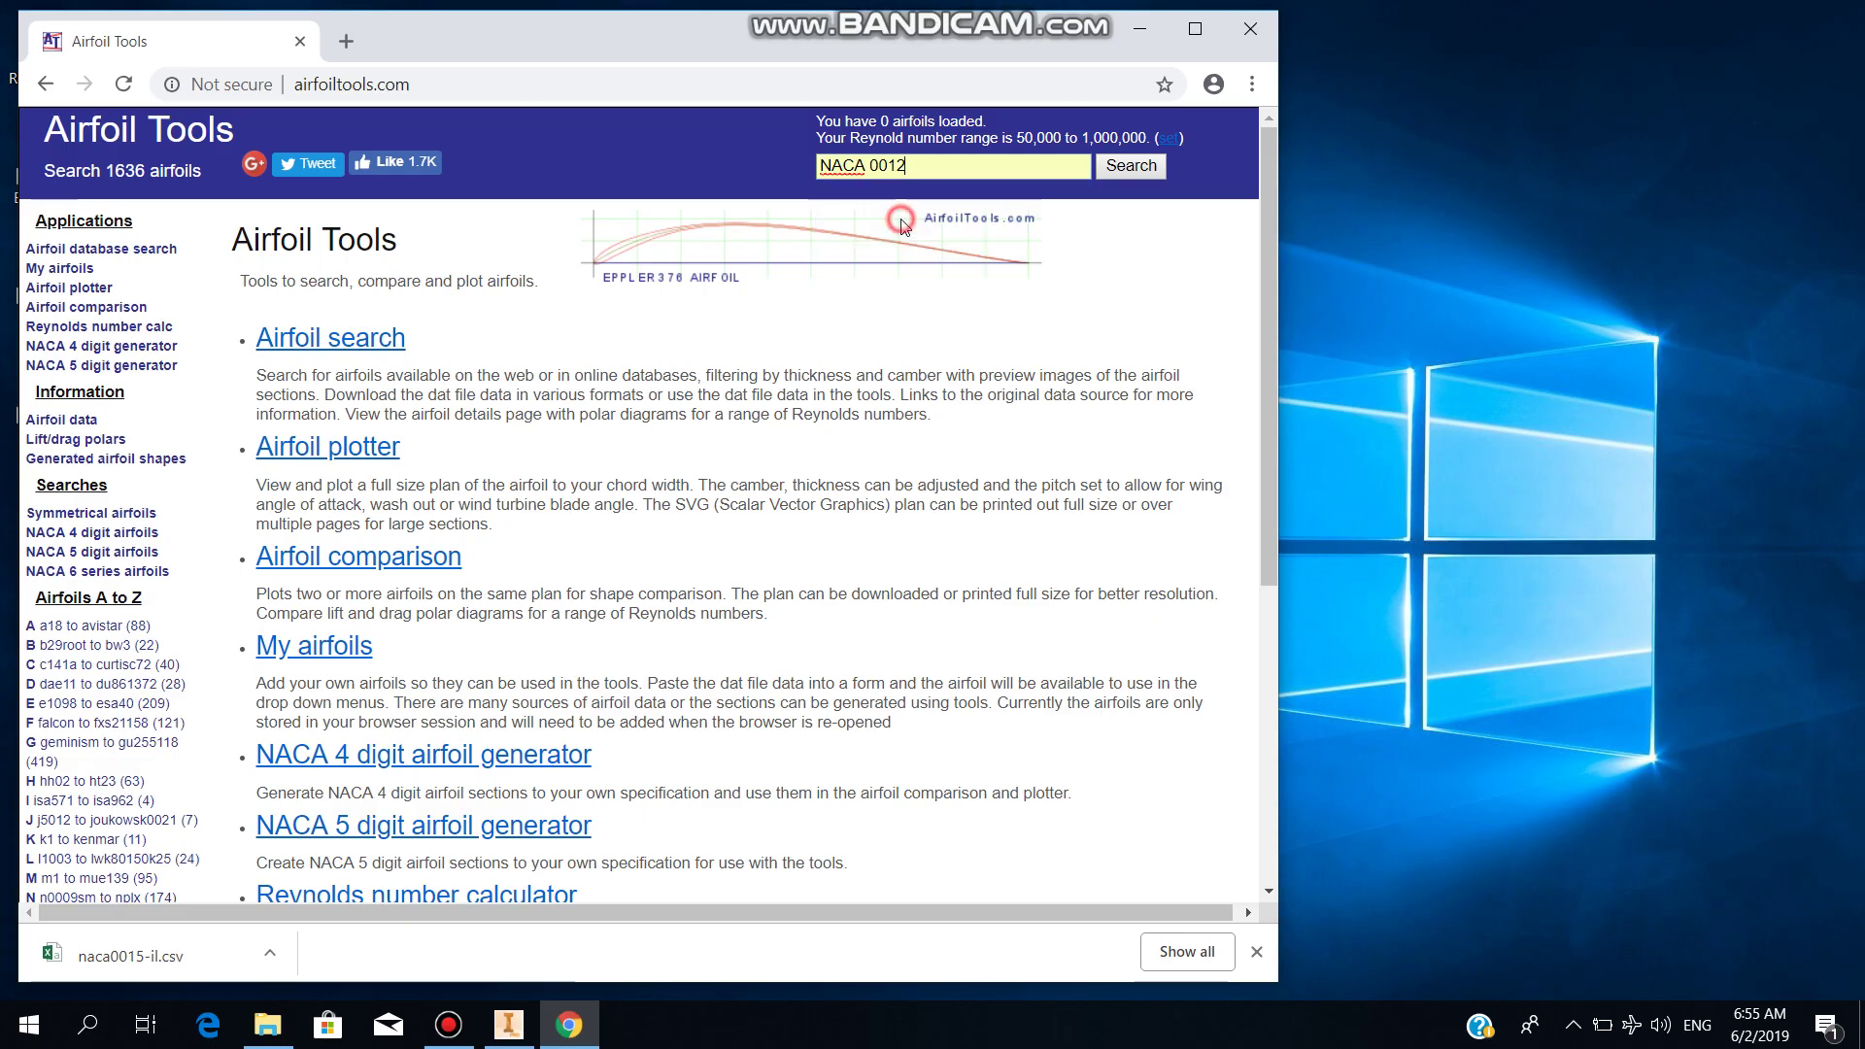
{"action": "left_click", "coordinate": [1146, 167]}
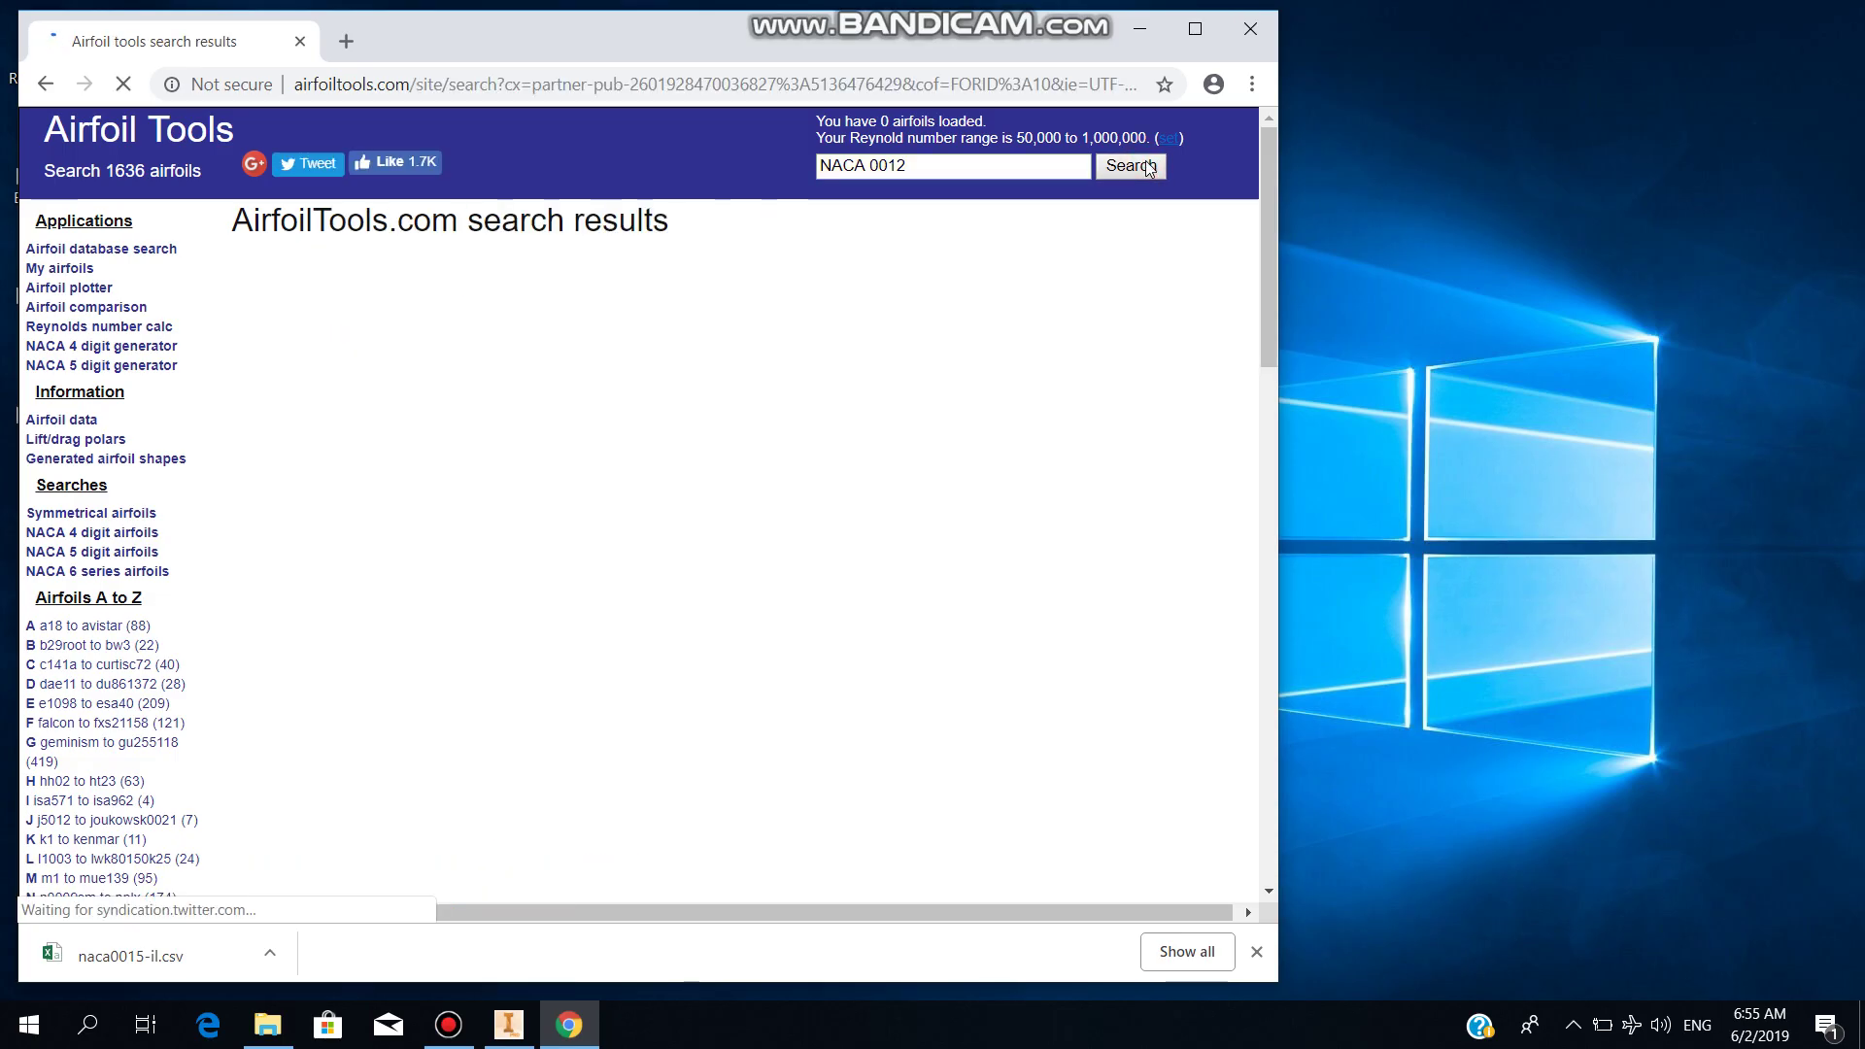
{"action": "left_click", "coordinate": [1198, 30]}
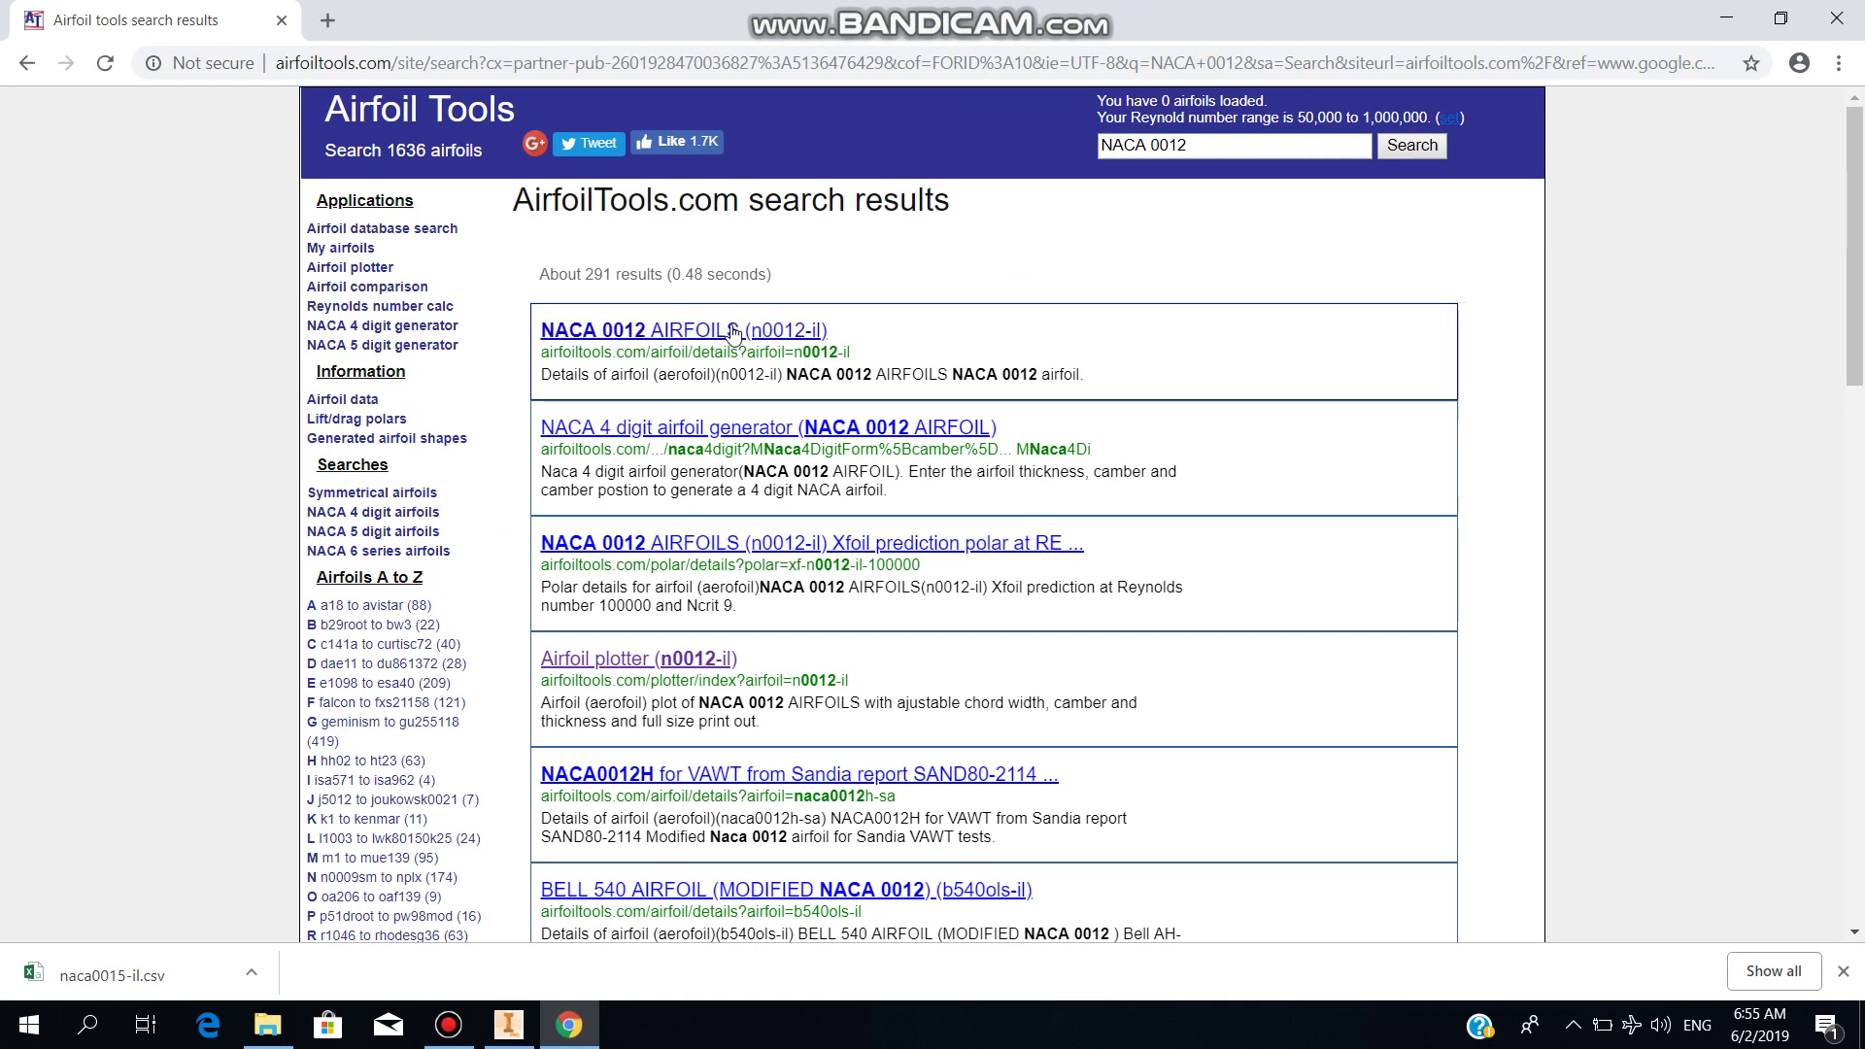
Step: Download the CSV coordinates of the NACA 0012 AIRFOILS (n0012-il) entry from the airfoil plotter and open the file in Excel
{"action": "left_click", "coordinate": [612, 330]}
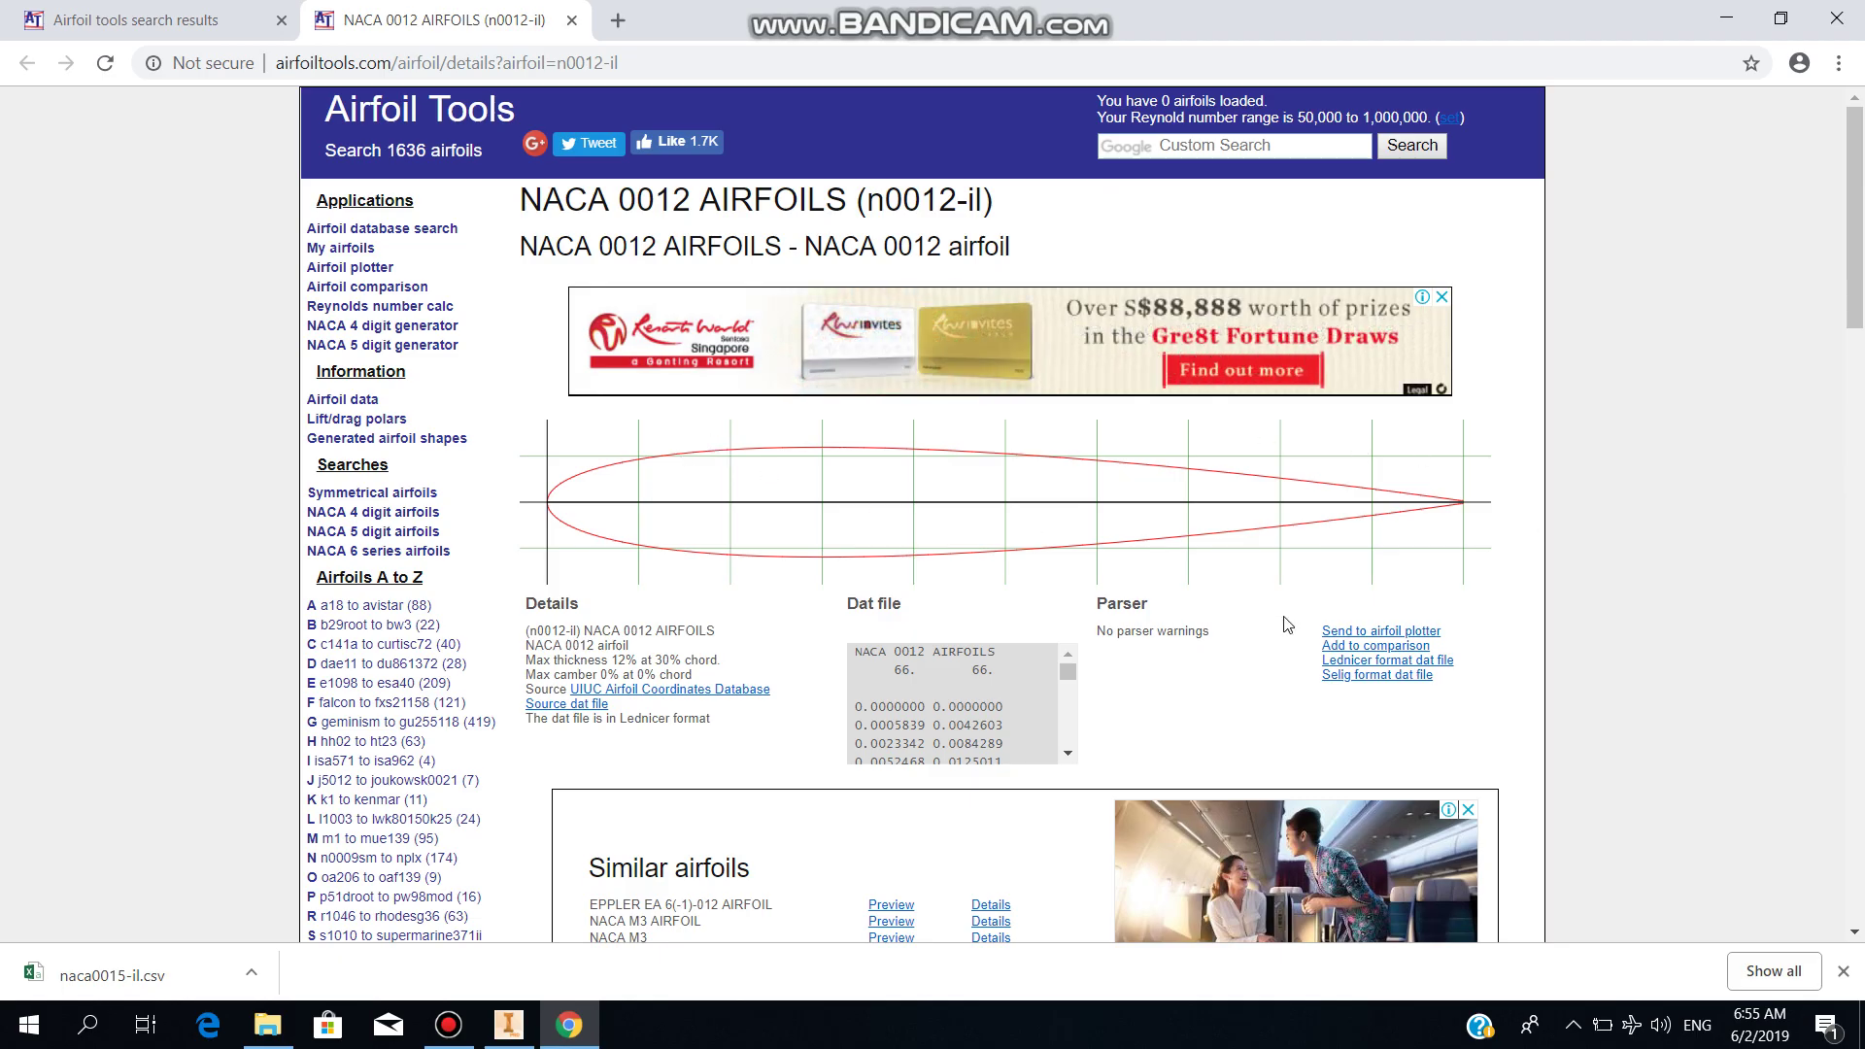
{"action": "left_click", "coordinate": [1384, 633]}
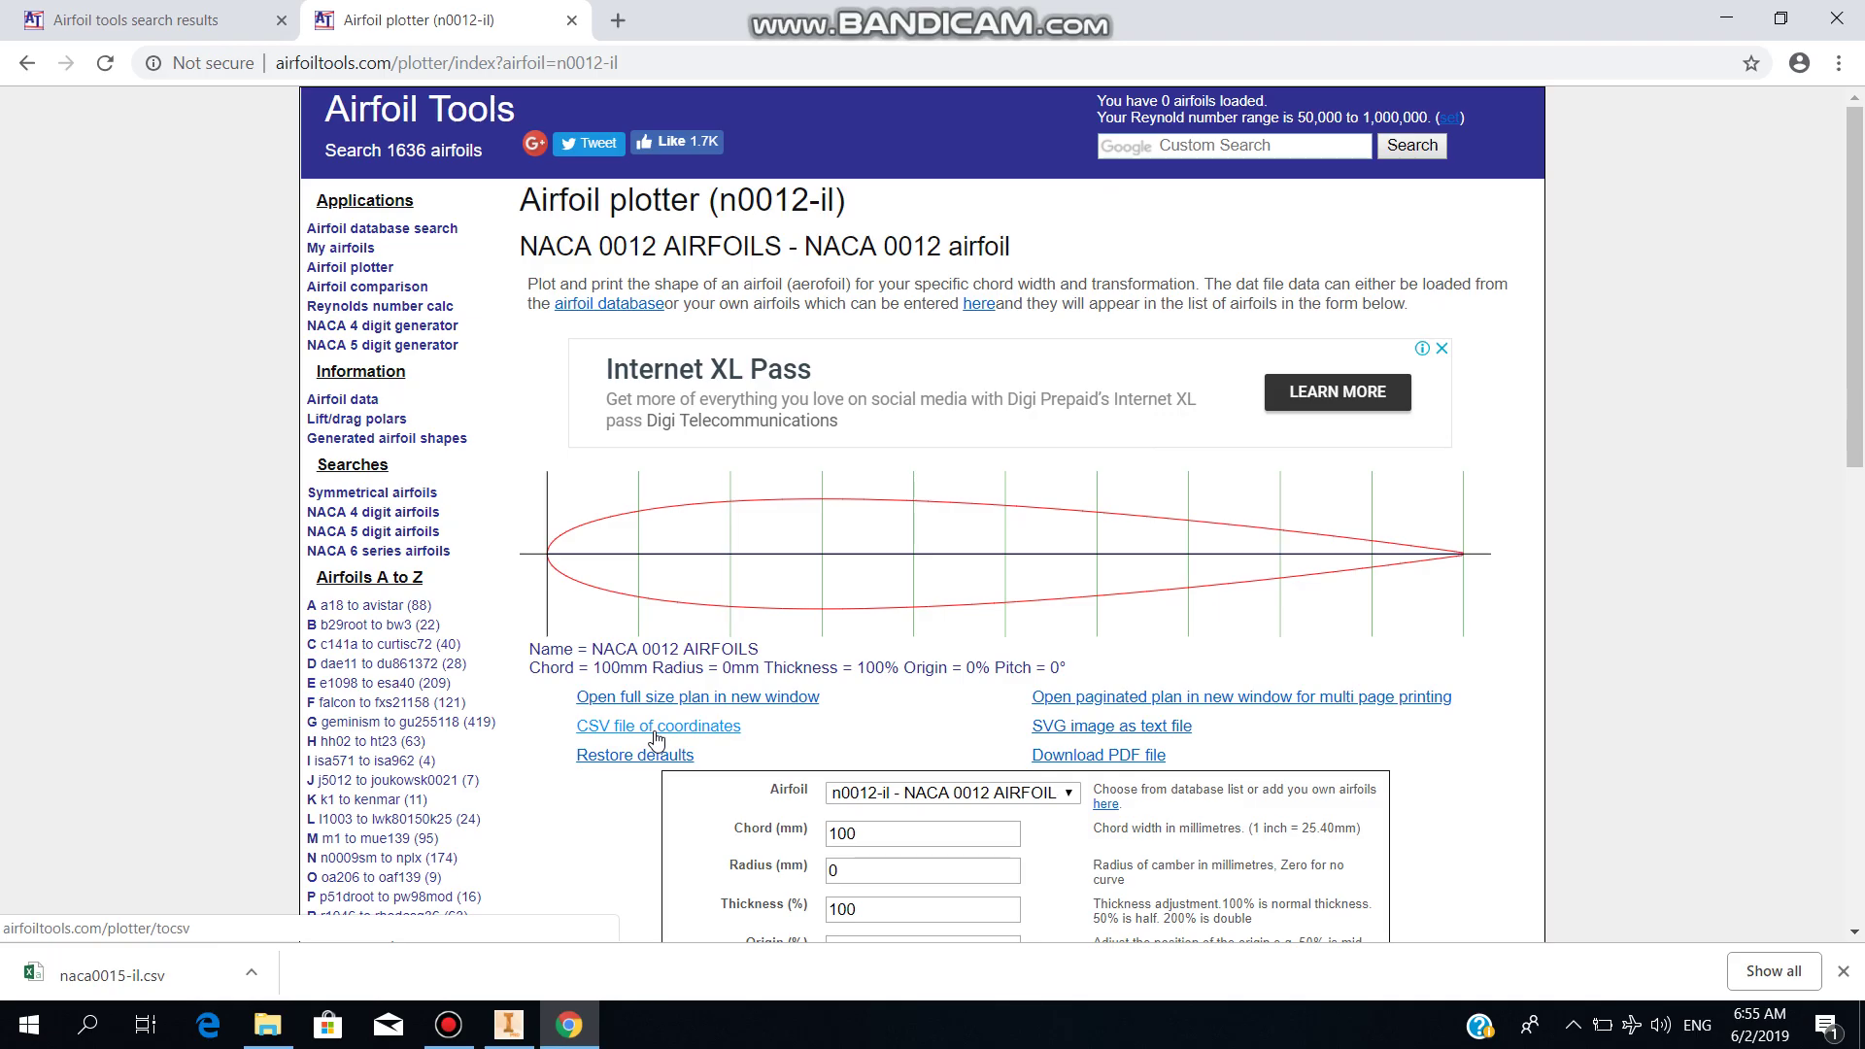
{"action": "left_click", "coordinate": [657, 728]}
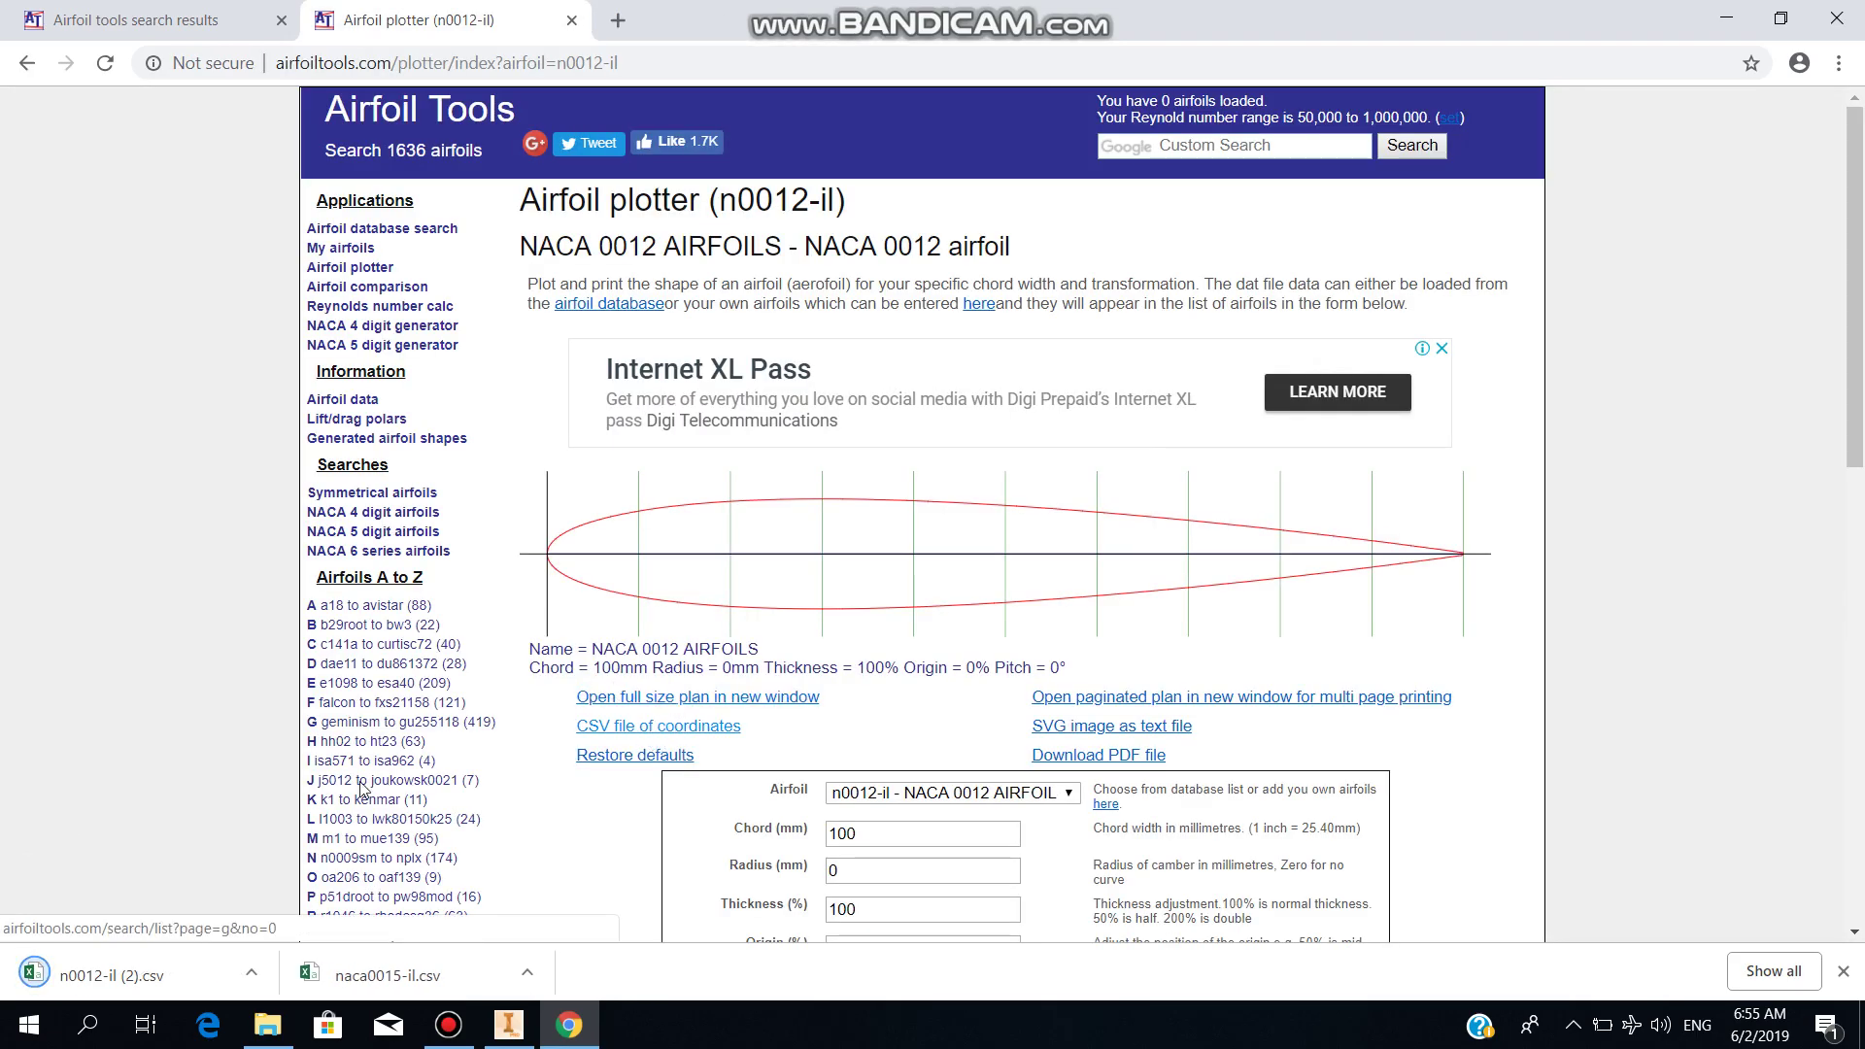
{"action": "left_click", "coordinate": [250, 972]}
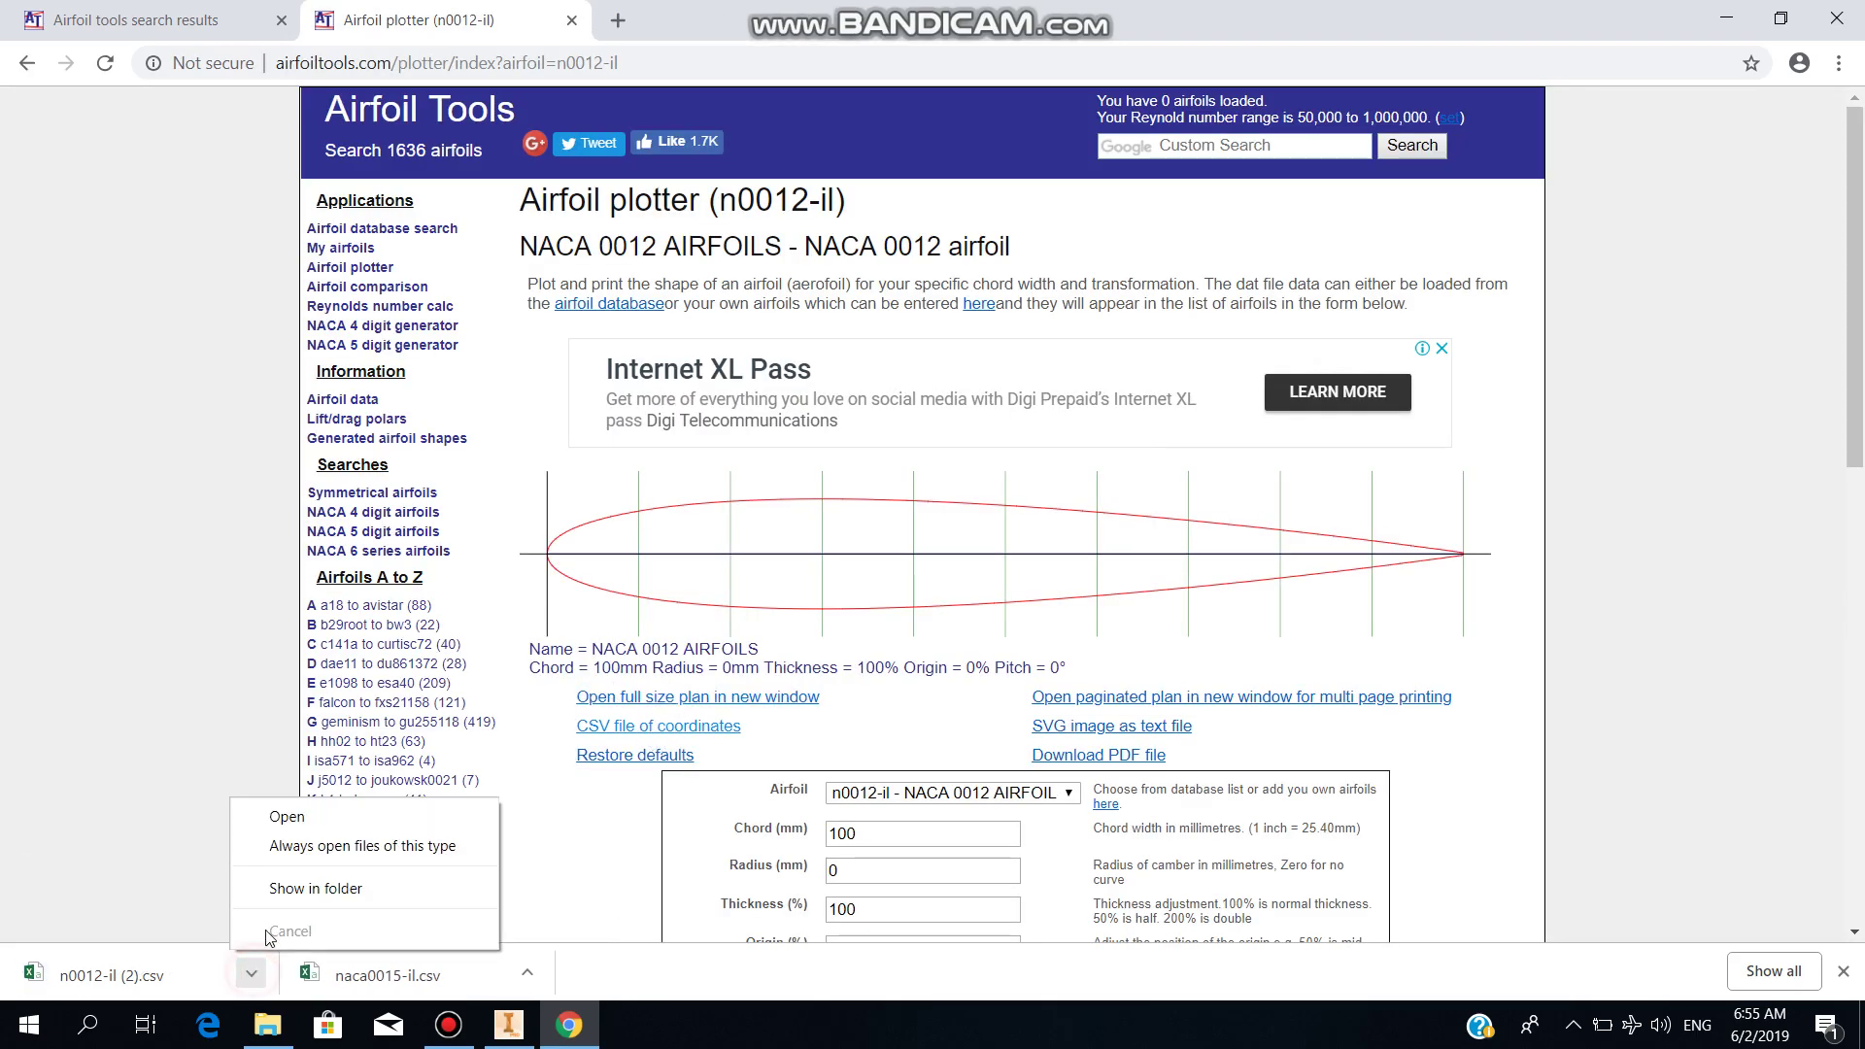
{"action": "left_click", "coordinate": [161, 975]}
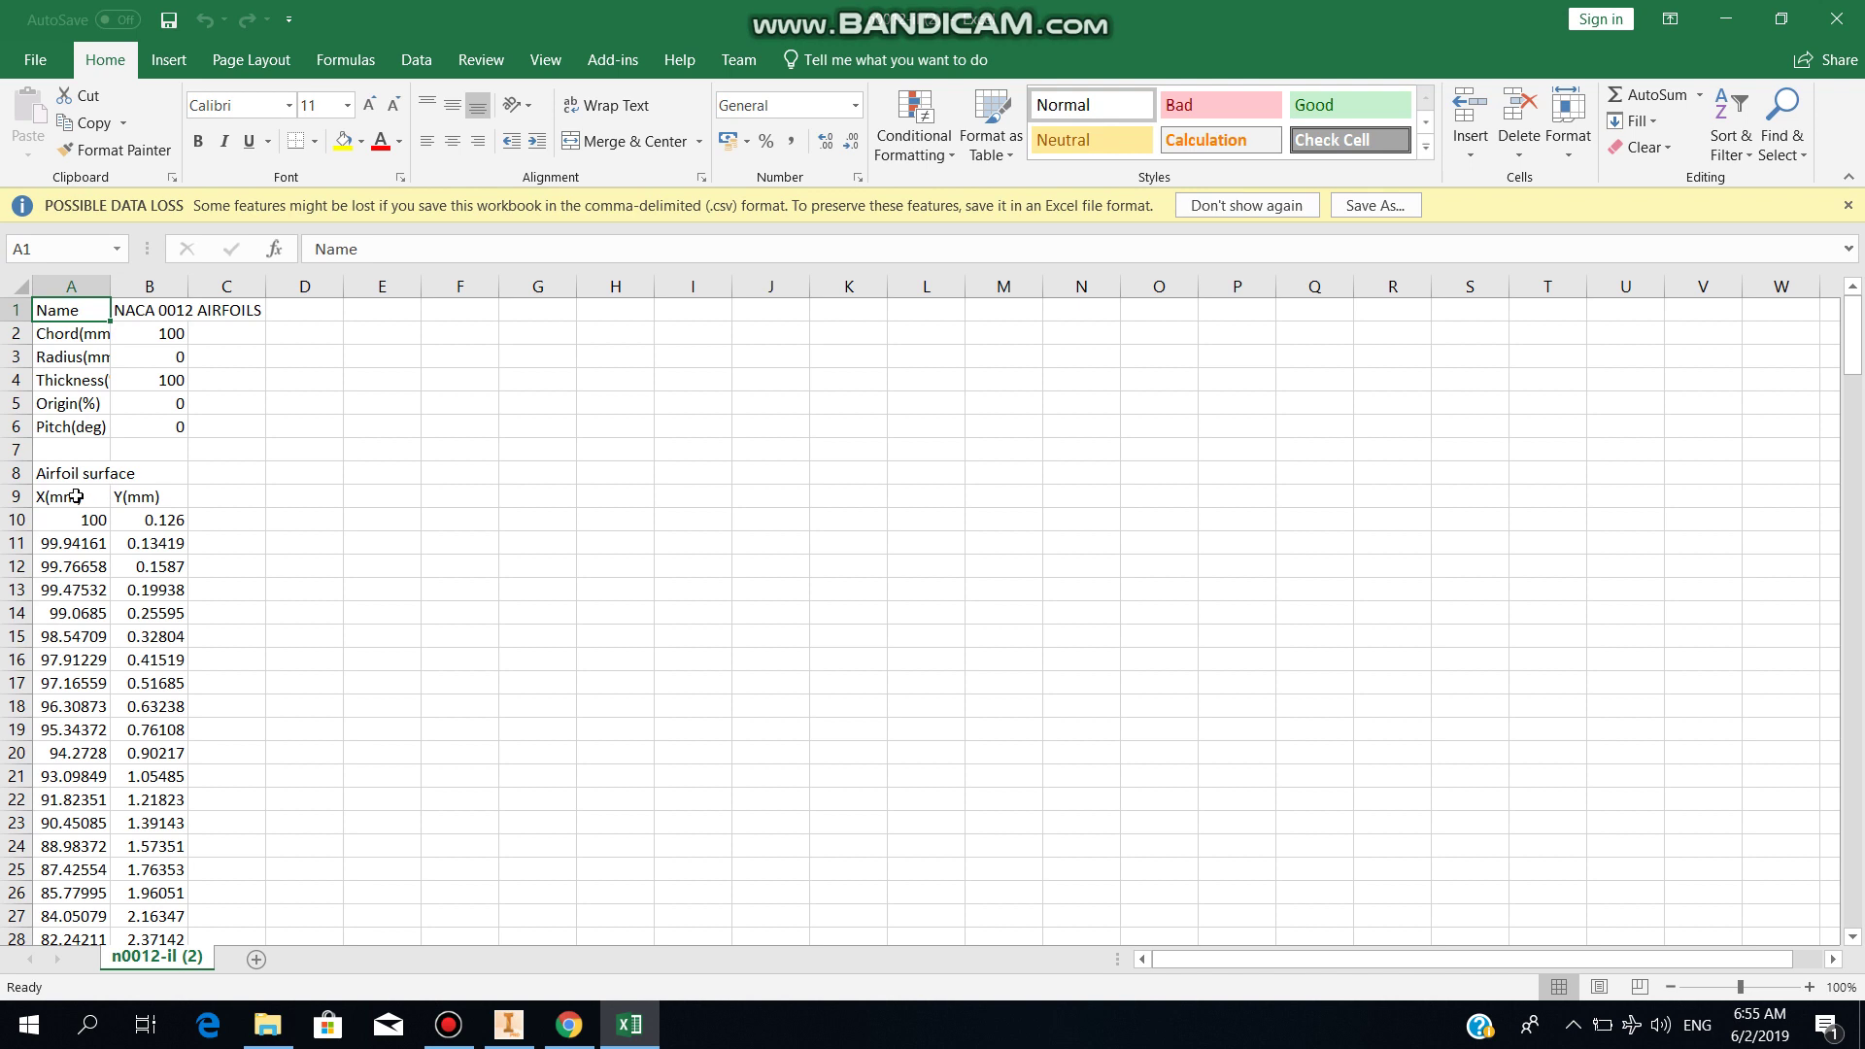
Step: Delete the header cells A1:C9 above the airfoil surface coordinates, shifting the remaining cells up
{"action": "left_click_drag", "start_coordinate": [45, 499], "coordinate": [228, 309]}
{"action": "right_click", "coordinate": [86, 379]}
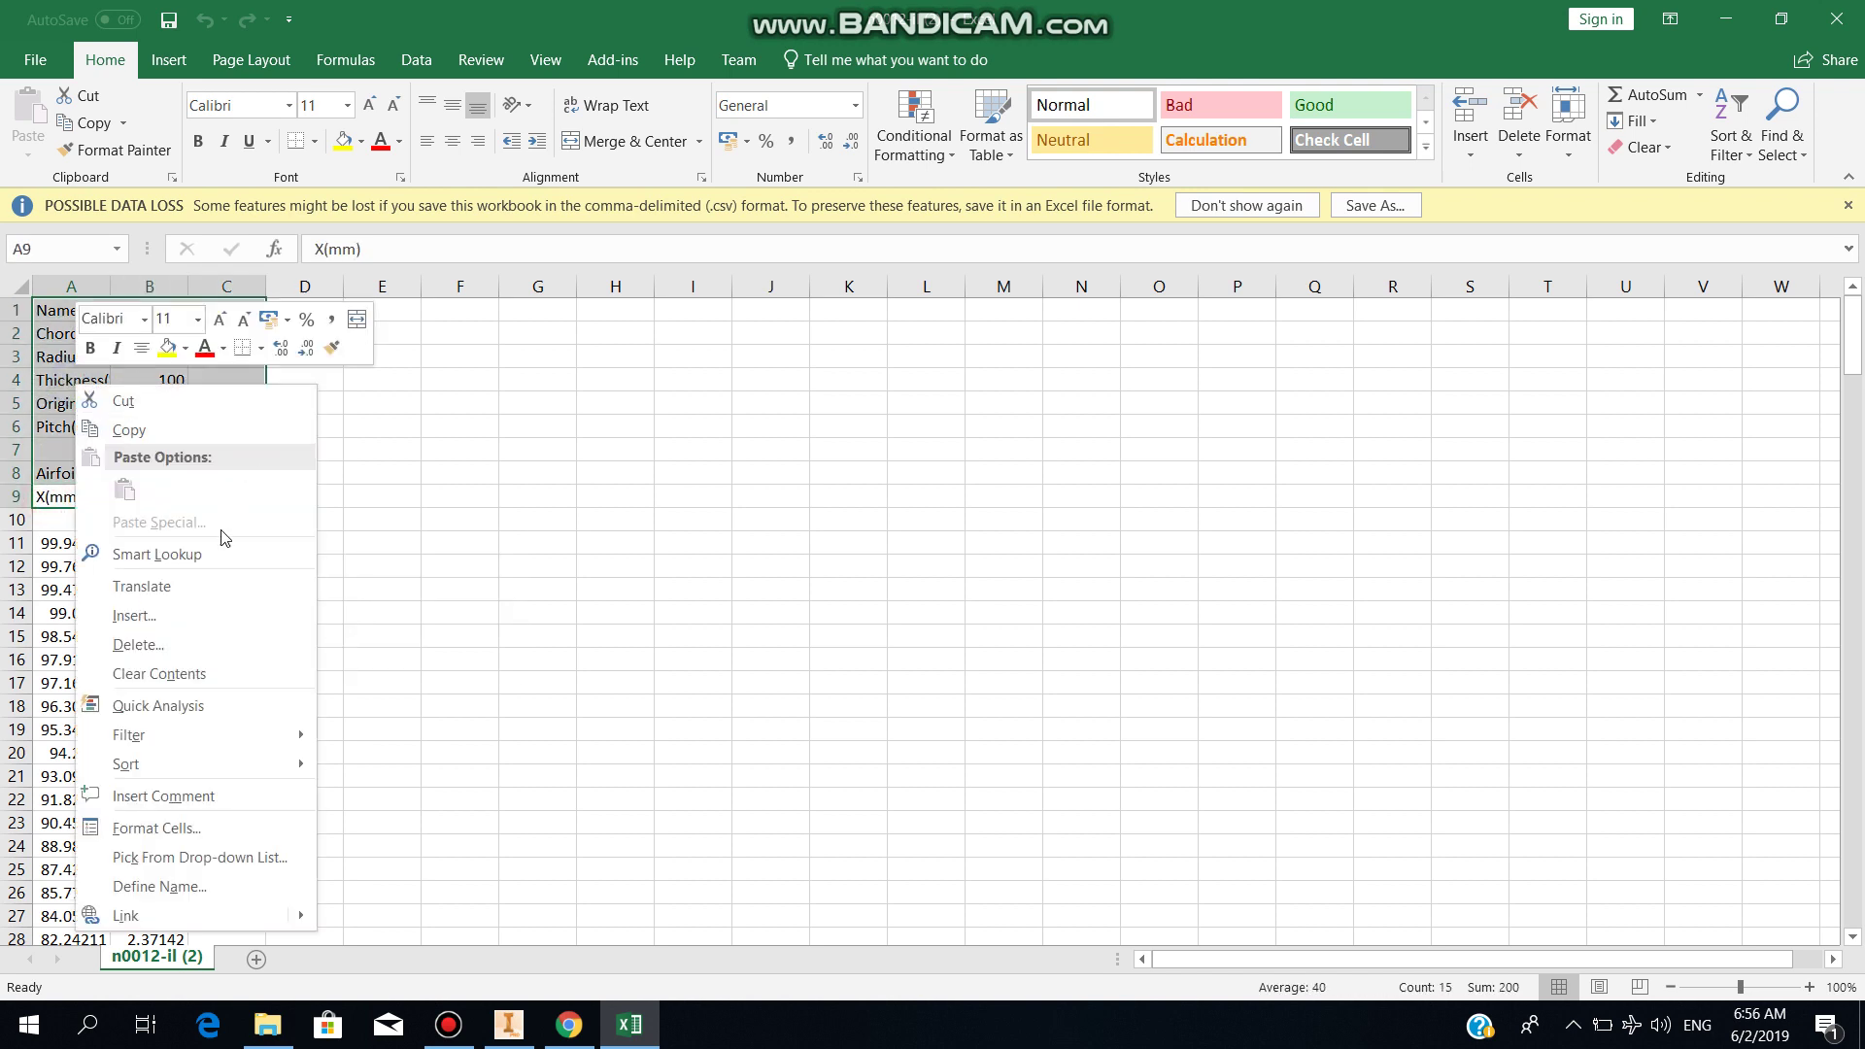
{"action": "left_click", "coordinate": [209, 642]}
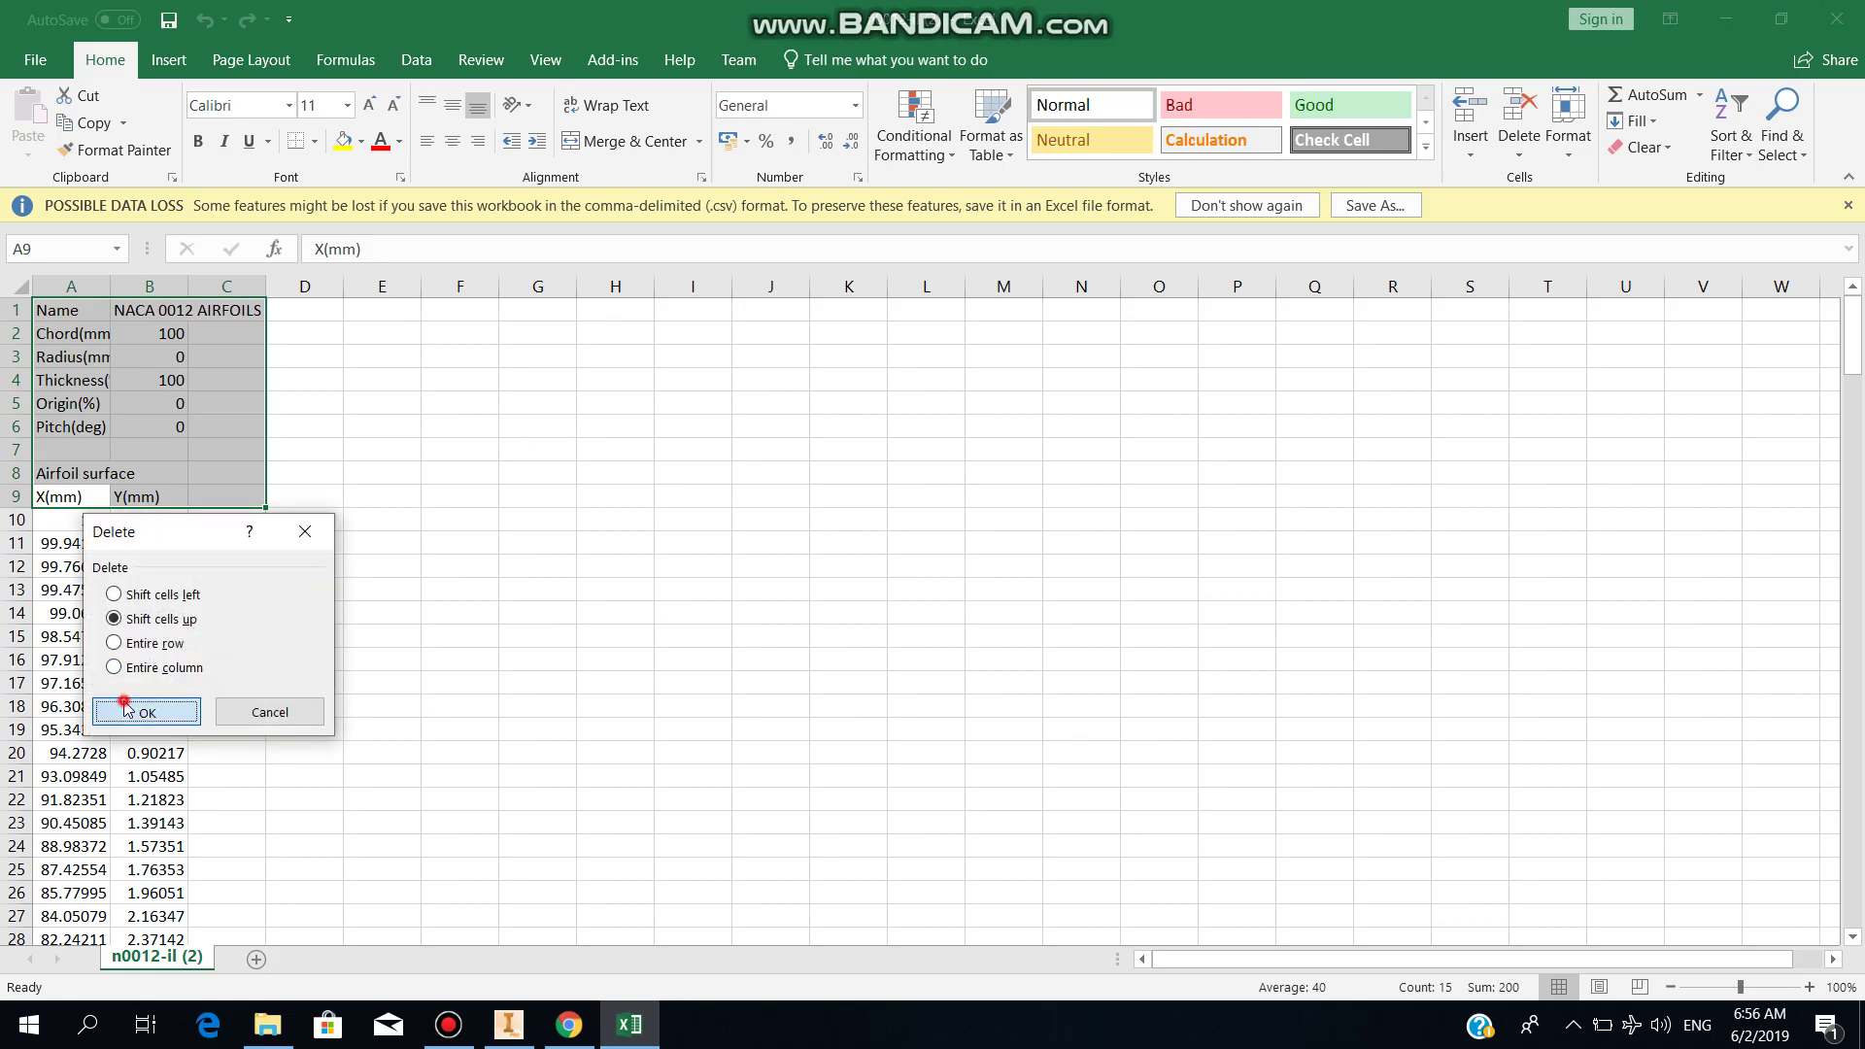
{"action": "left_click", "coordinate": [145, 710]}
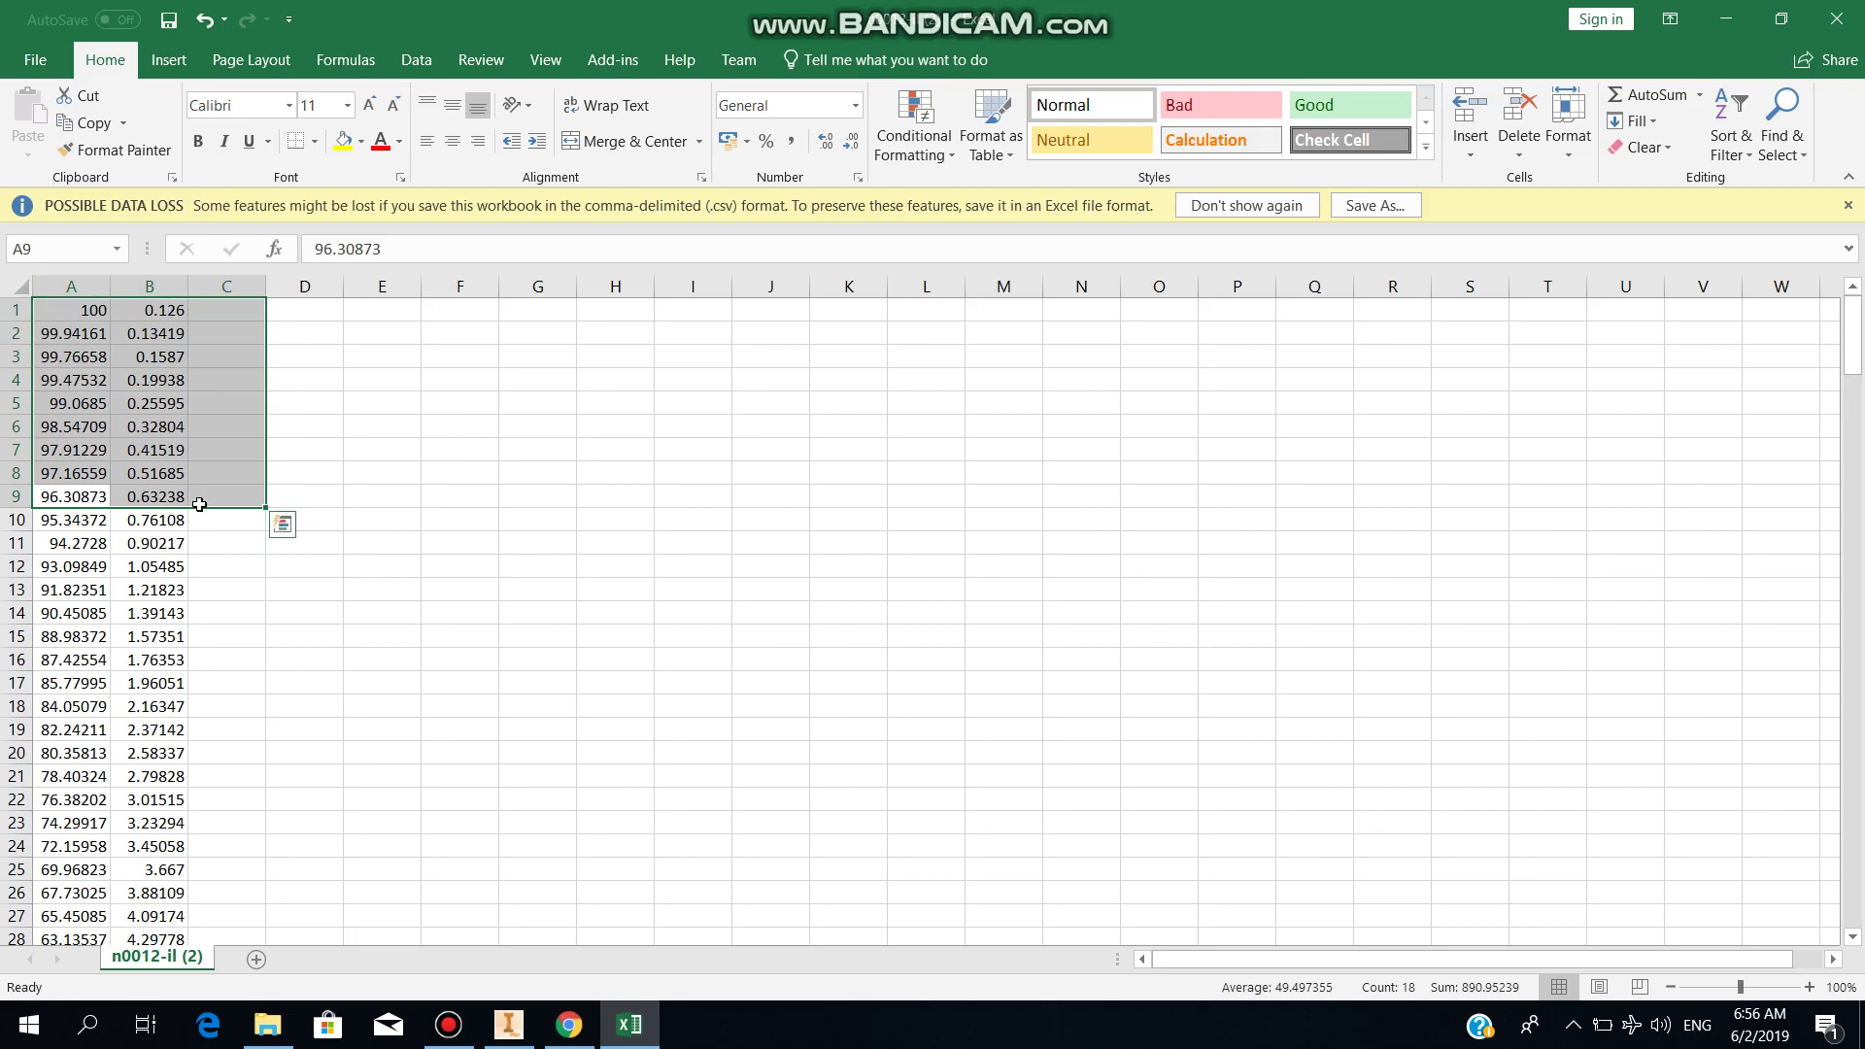
Step: Clear cells A132:B207 below the airfoil surface coordinates, including the chord line data
{"action": "scroll", "coordinate": [199, 511], "scroll_direction": "down", "scroll_amount": 20}
{"action": "scroll", "coordinate": [199, 512], "scroll_direction": "down", "scroll_amount": 20}
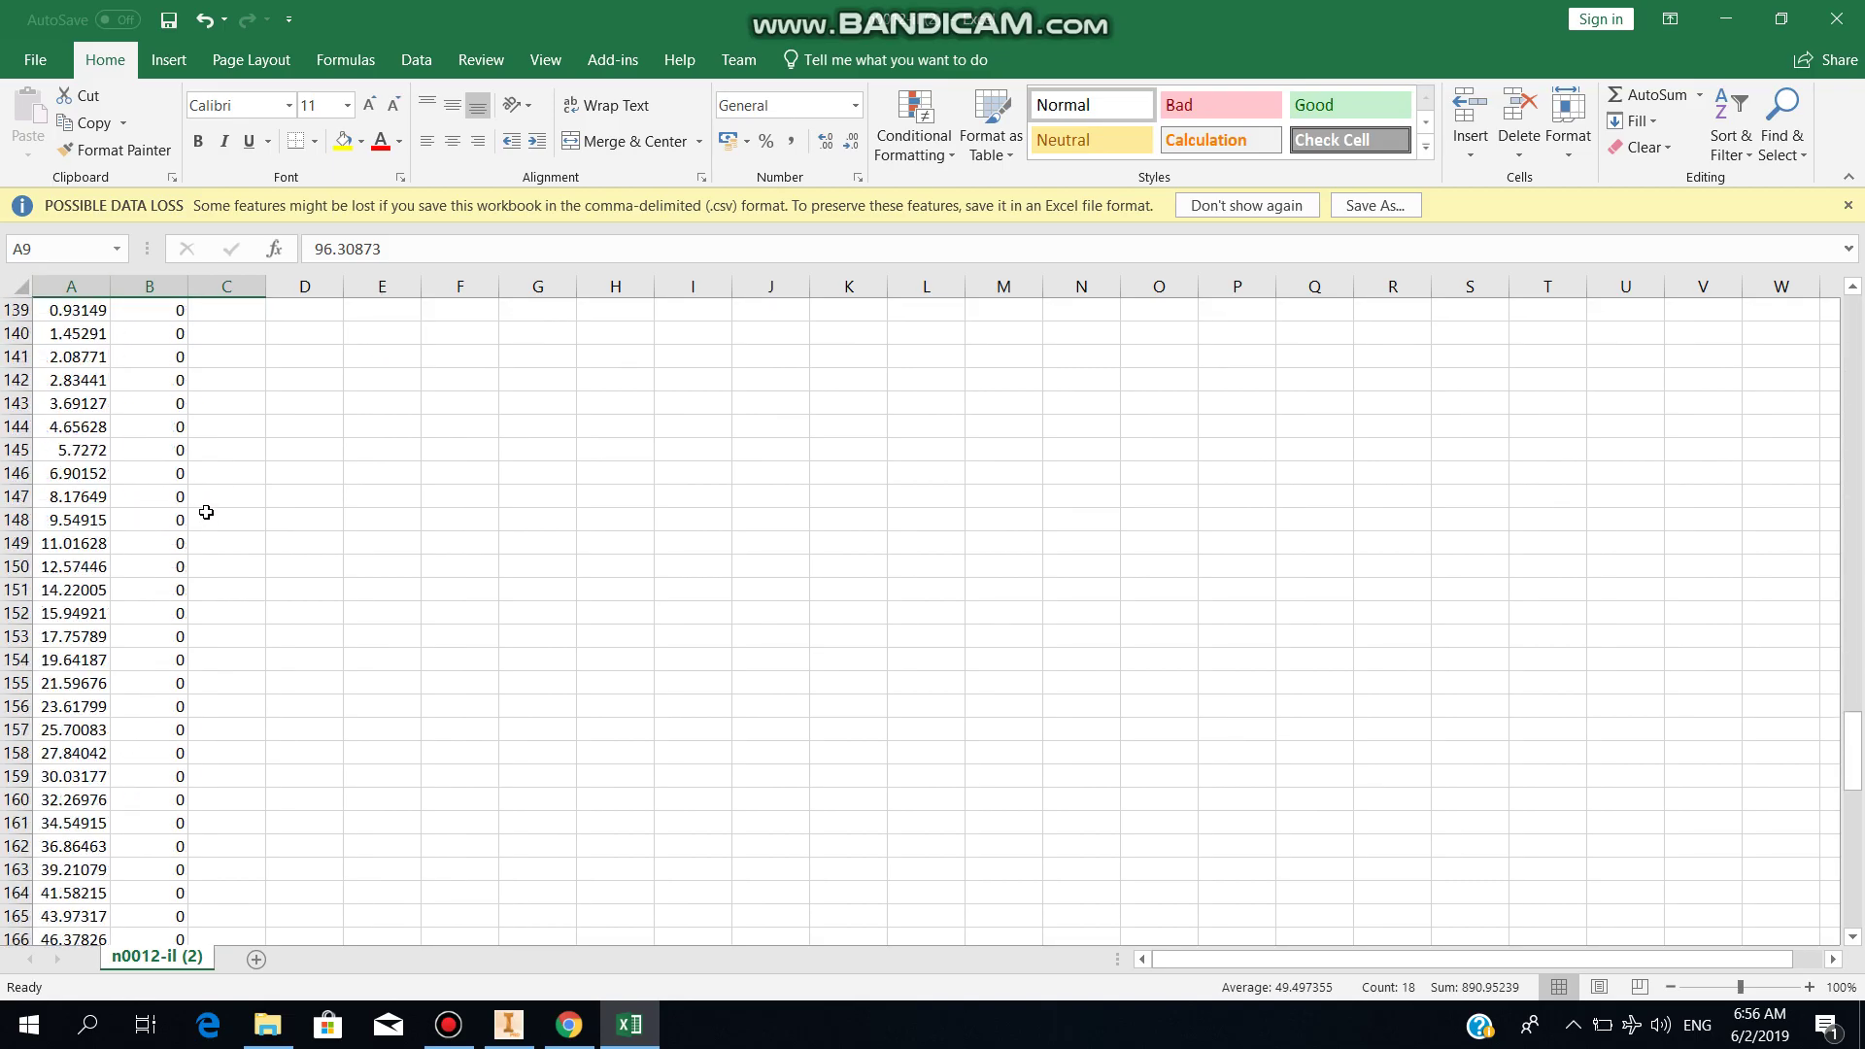
{"action": "scroll", "coordinate": [206, 512], "scroll_direction": "up", "scroll_amount": 5}
{"action": "left_click_drag", "start_coordinate": [73, 493], "coordinate": [168, 738]}
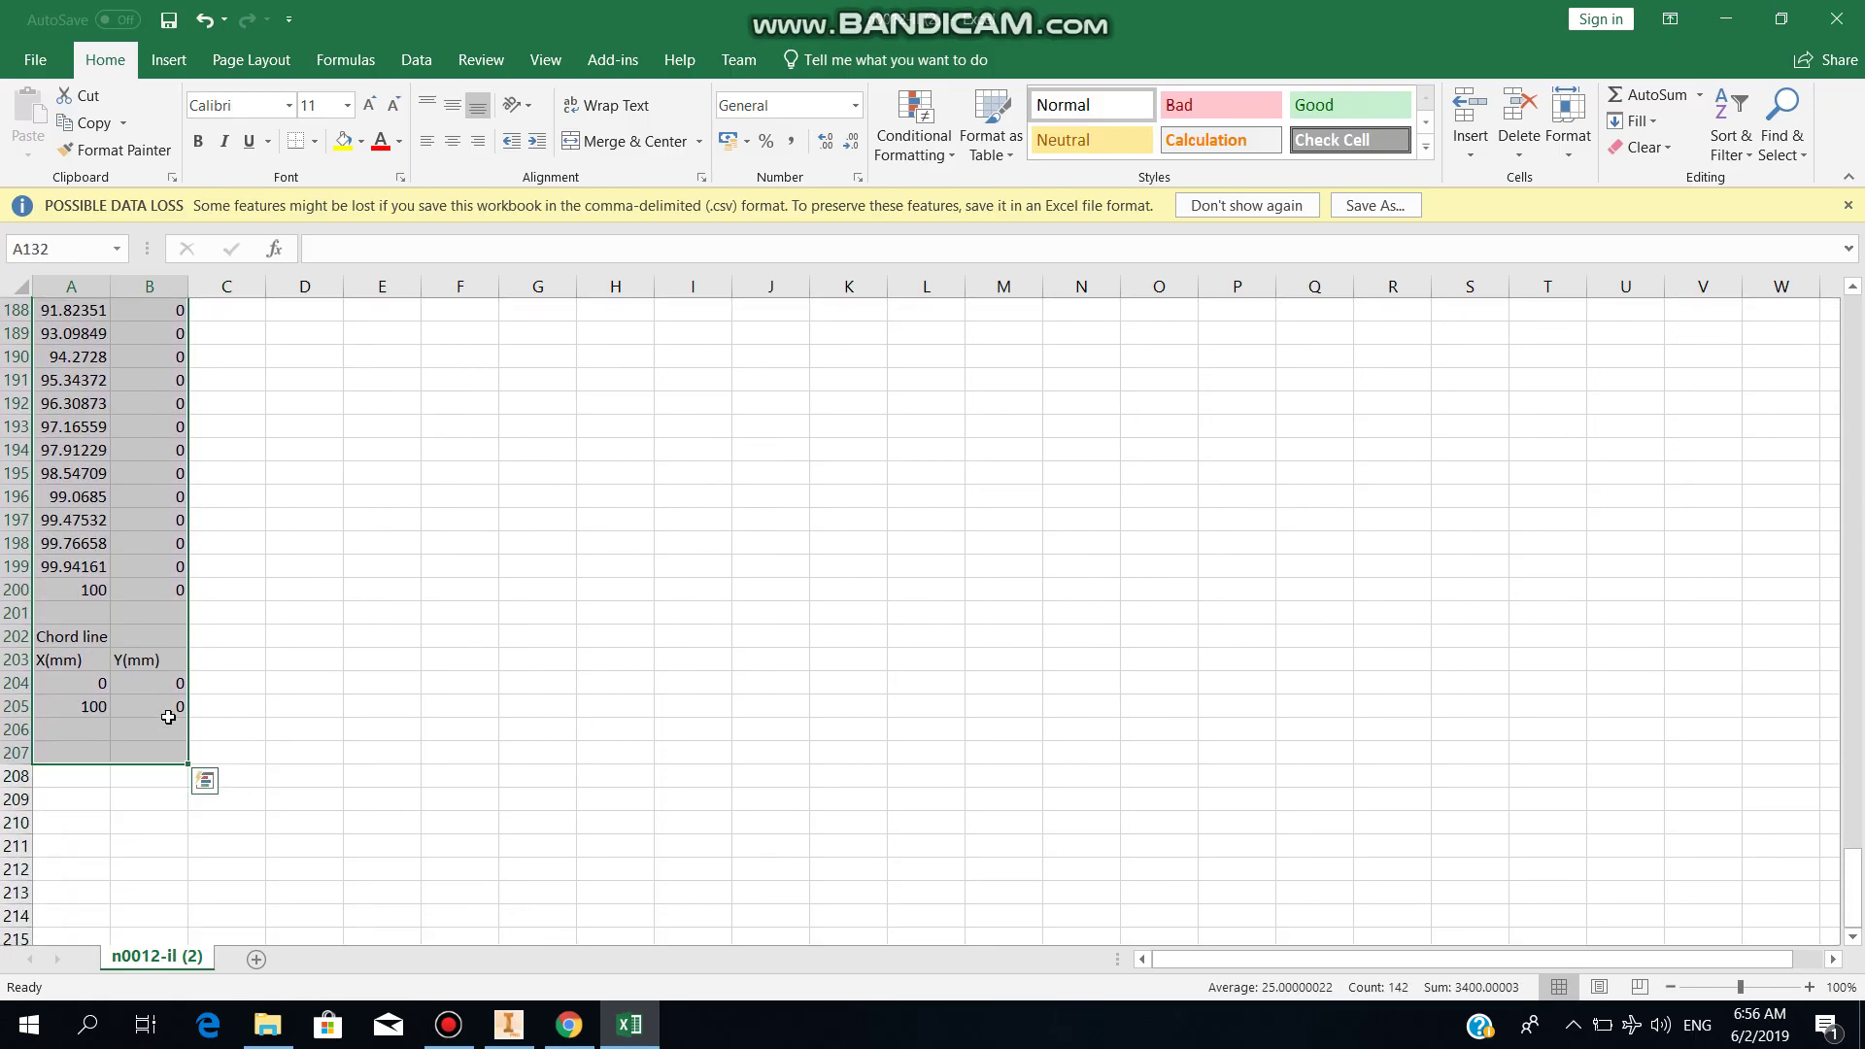
{"action": "scroll", "coordinate": [168, 717], "scroll_direction": "up", "scroll_amount": 20}
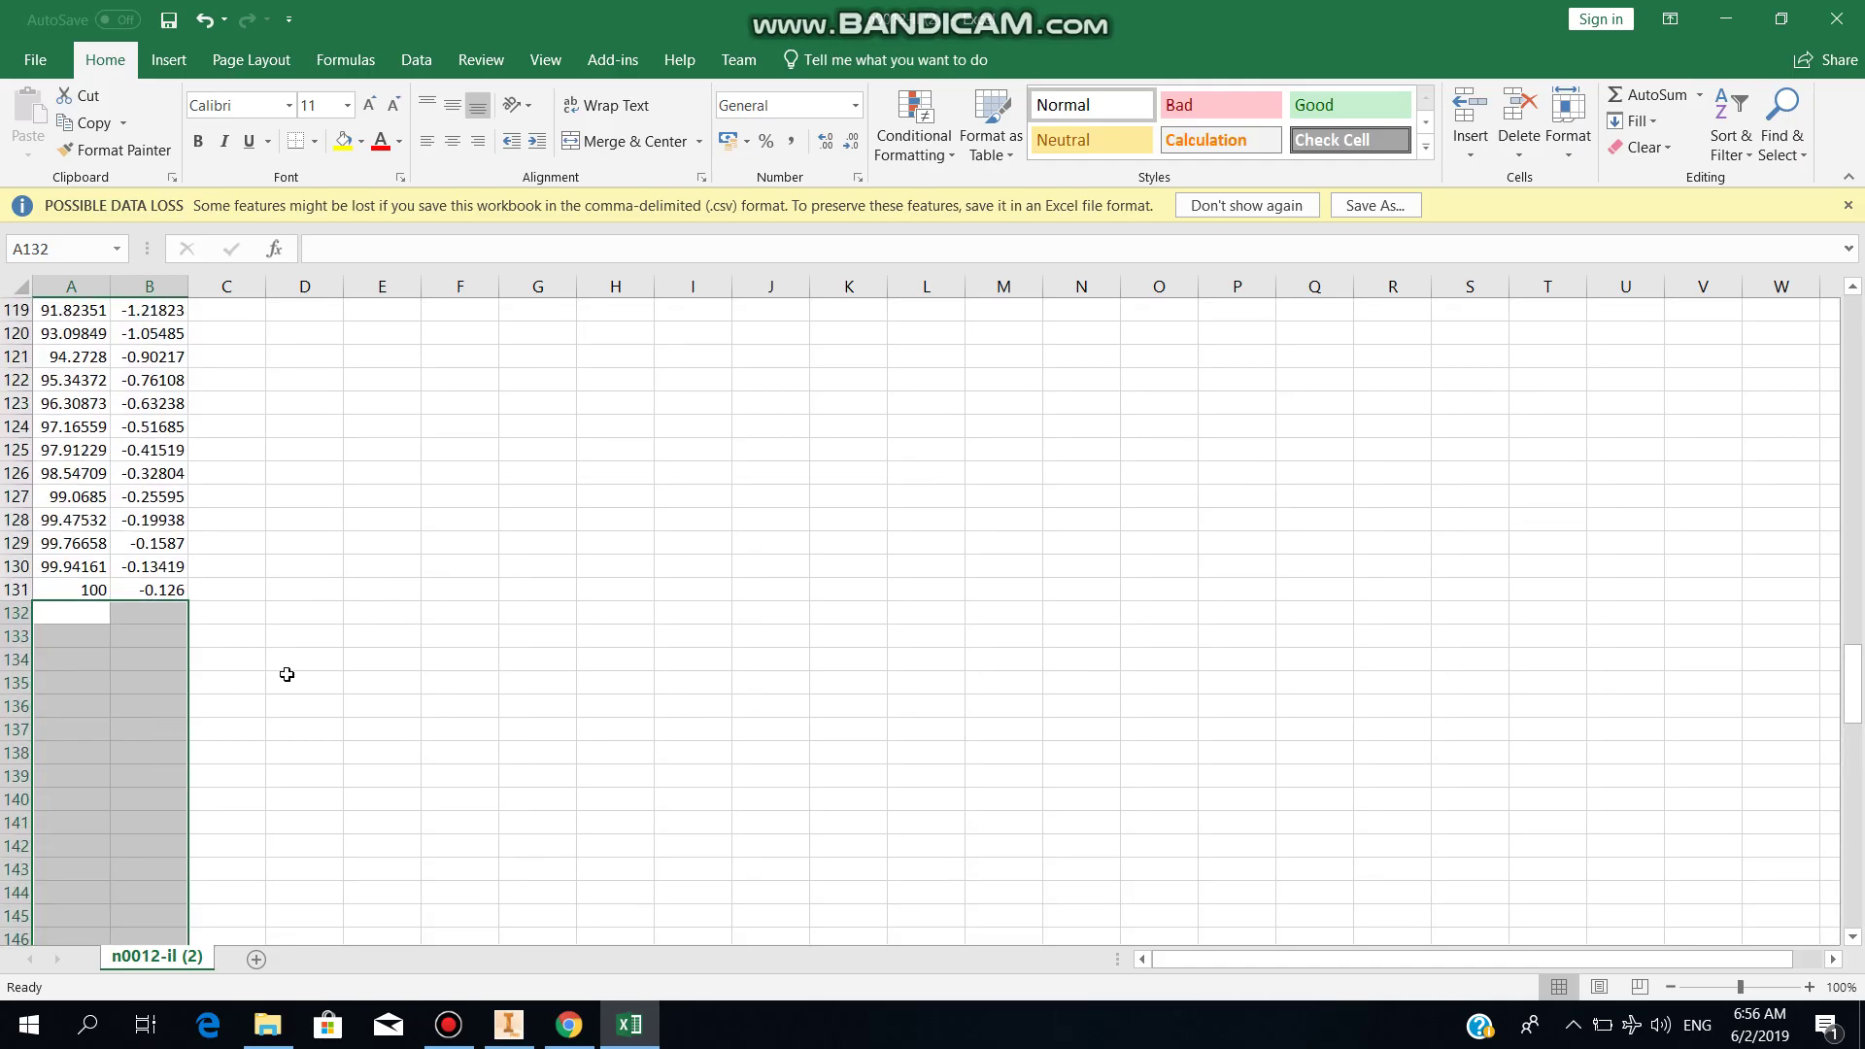
{"action": "scroll", "coordinate": [287, 674], "scroll_direction": "up", "scroll_amount": 14}
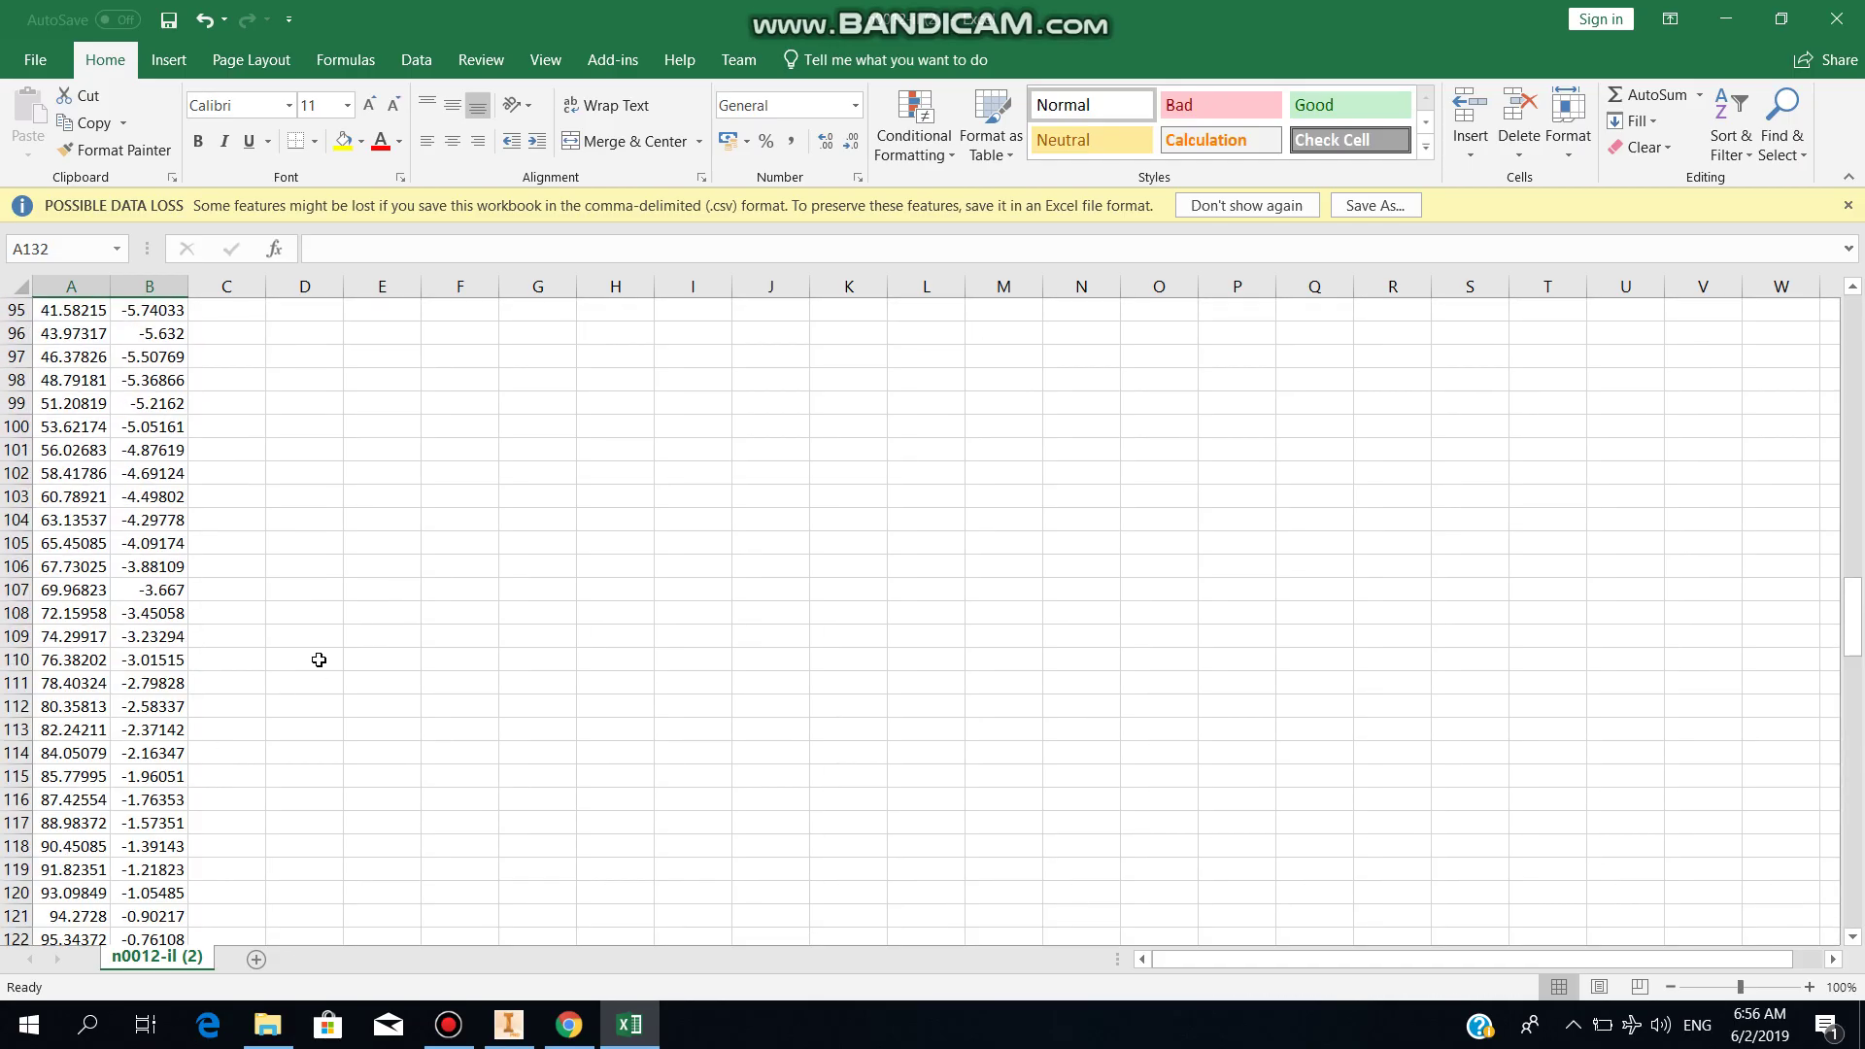
Step: Save the coordinates to the Desktop as an Excel Workbook named NACA 0012
{"action": "left_click", "coordinate": [44, 53]}
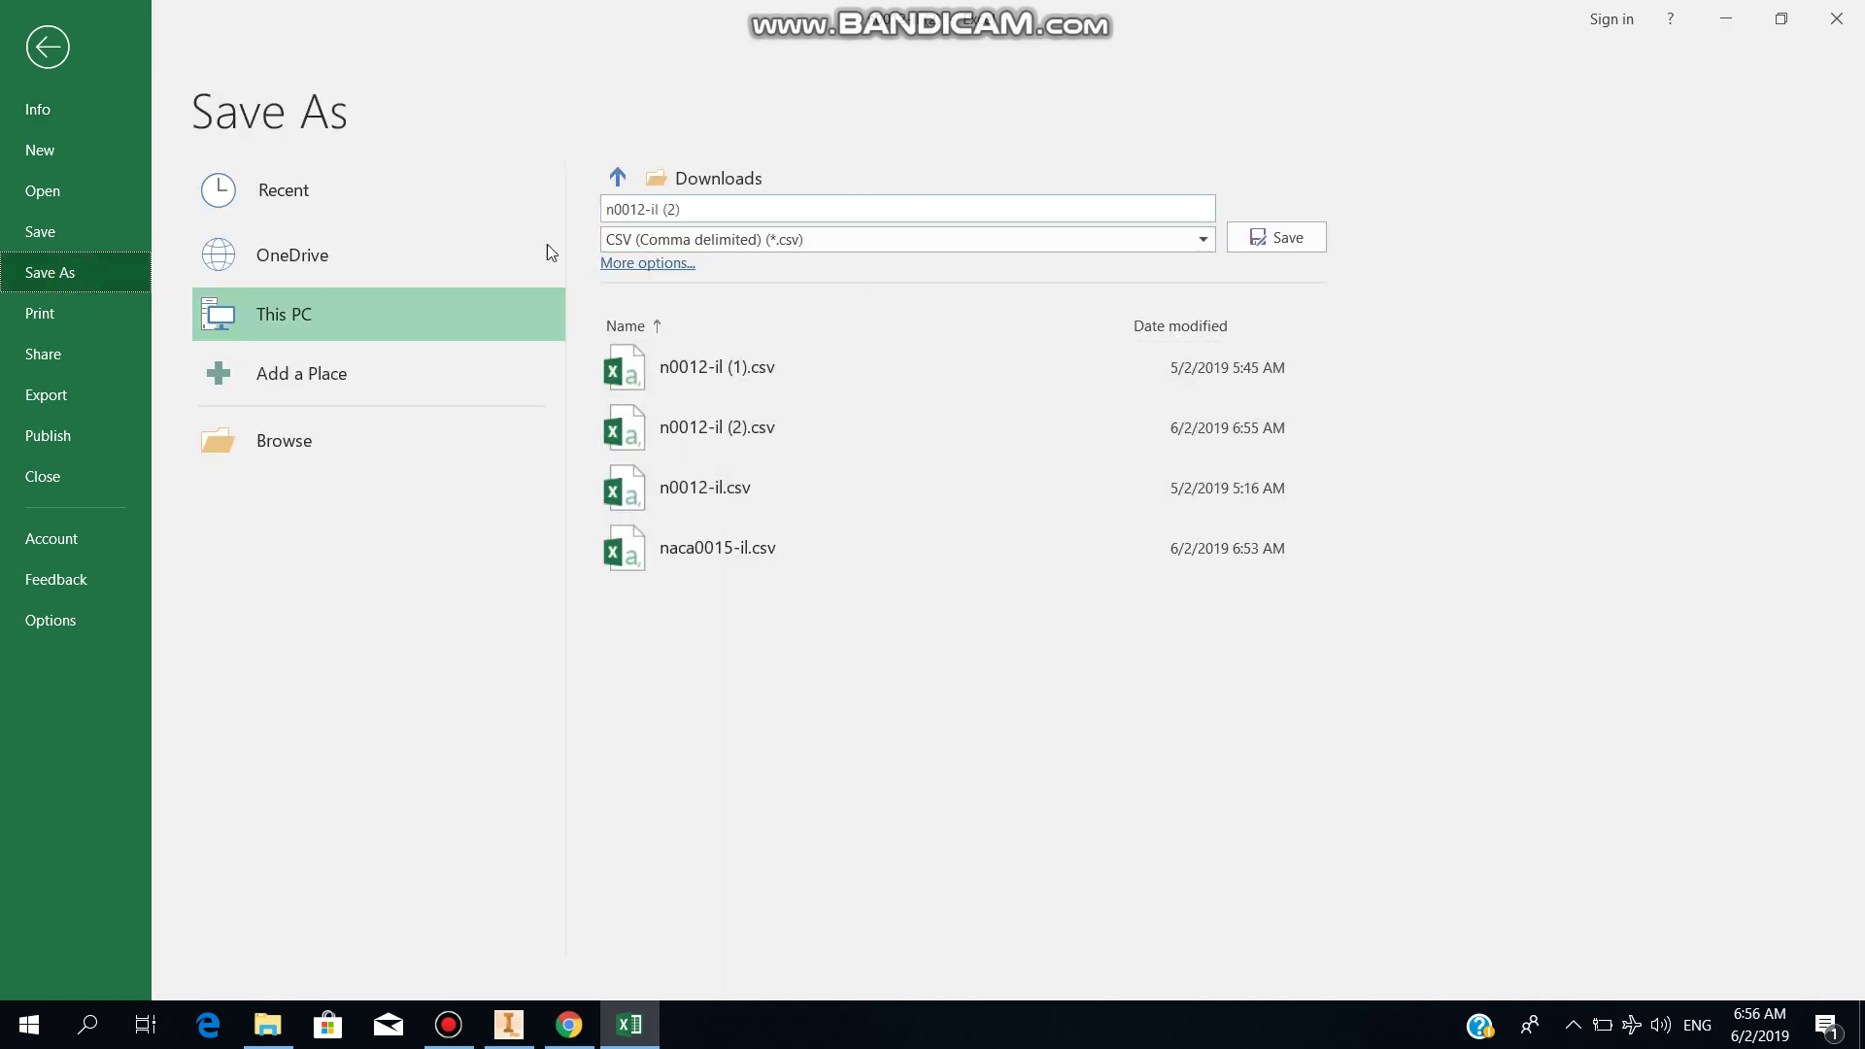
{"action": "left_click", "coordinate": [241, 373]}
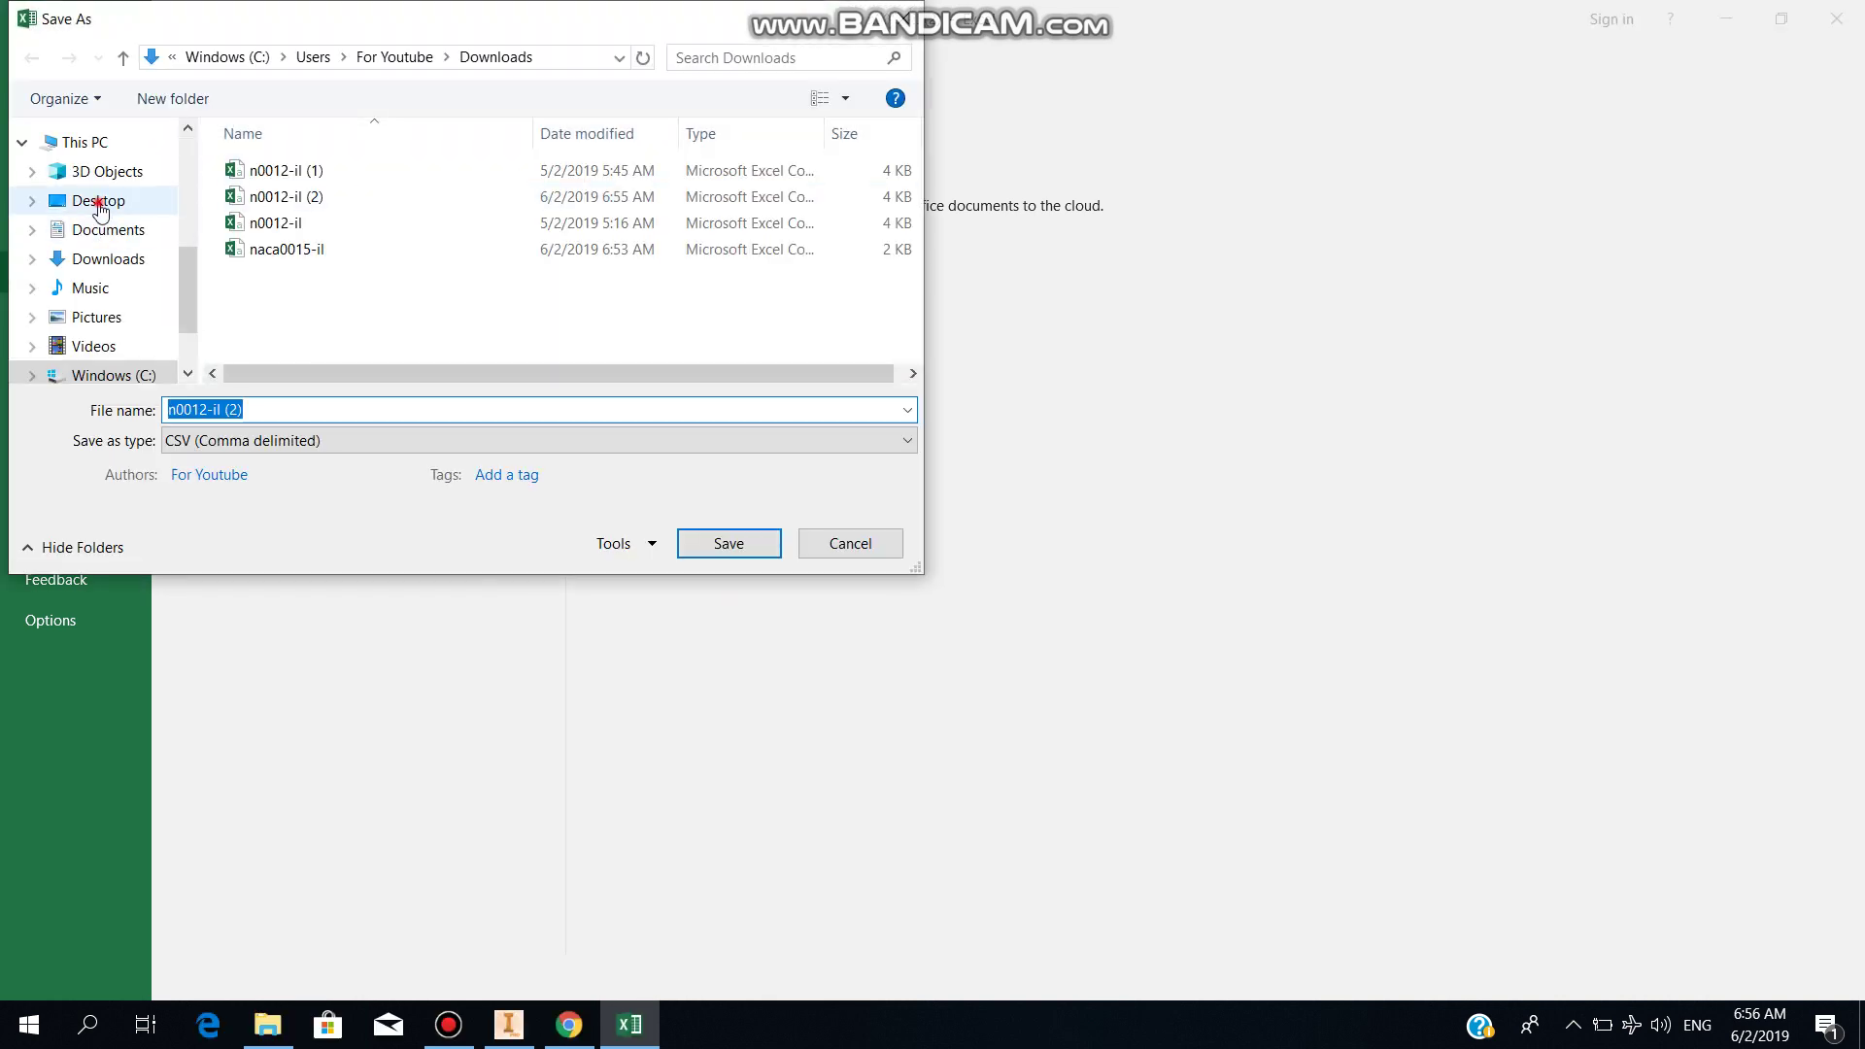
{"action": "left_click", "coordinate": [98, 201]}
{"action": "left_click", "coordinate": [301, 439]}
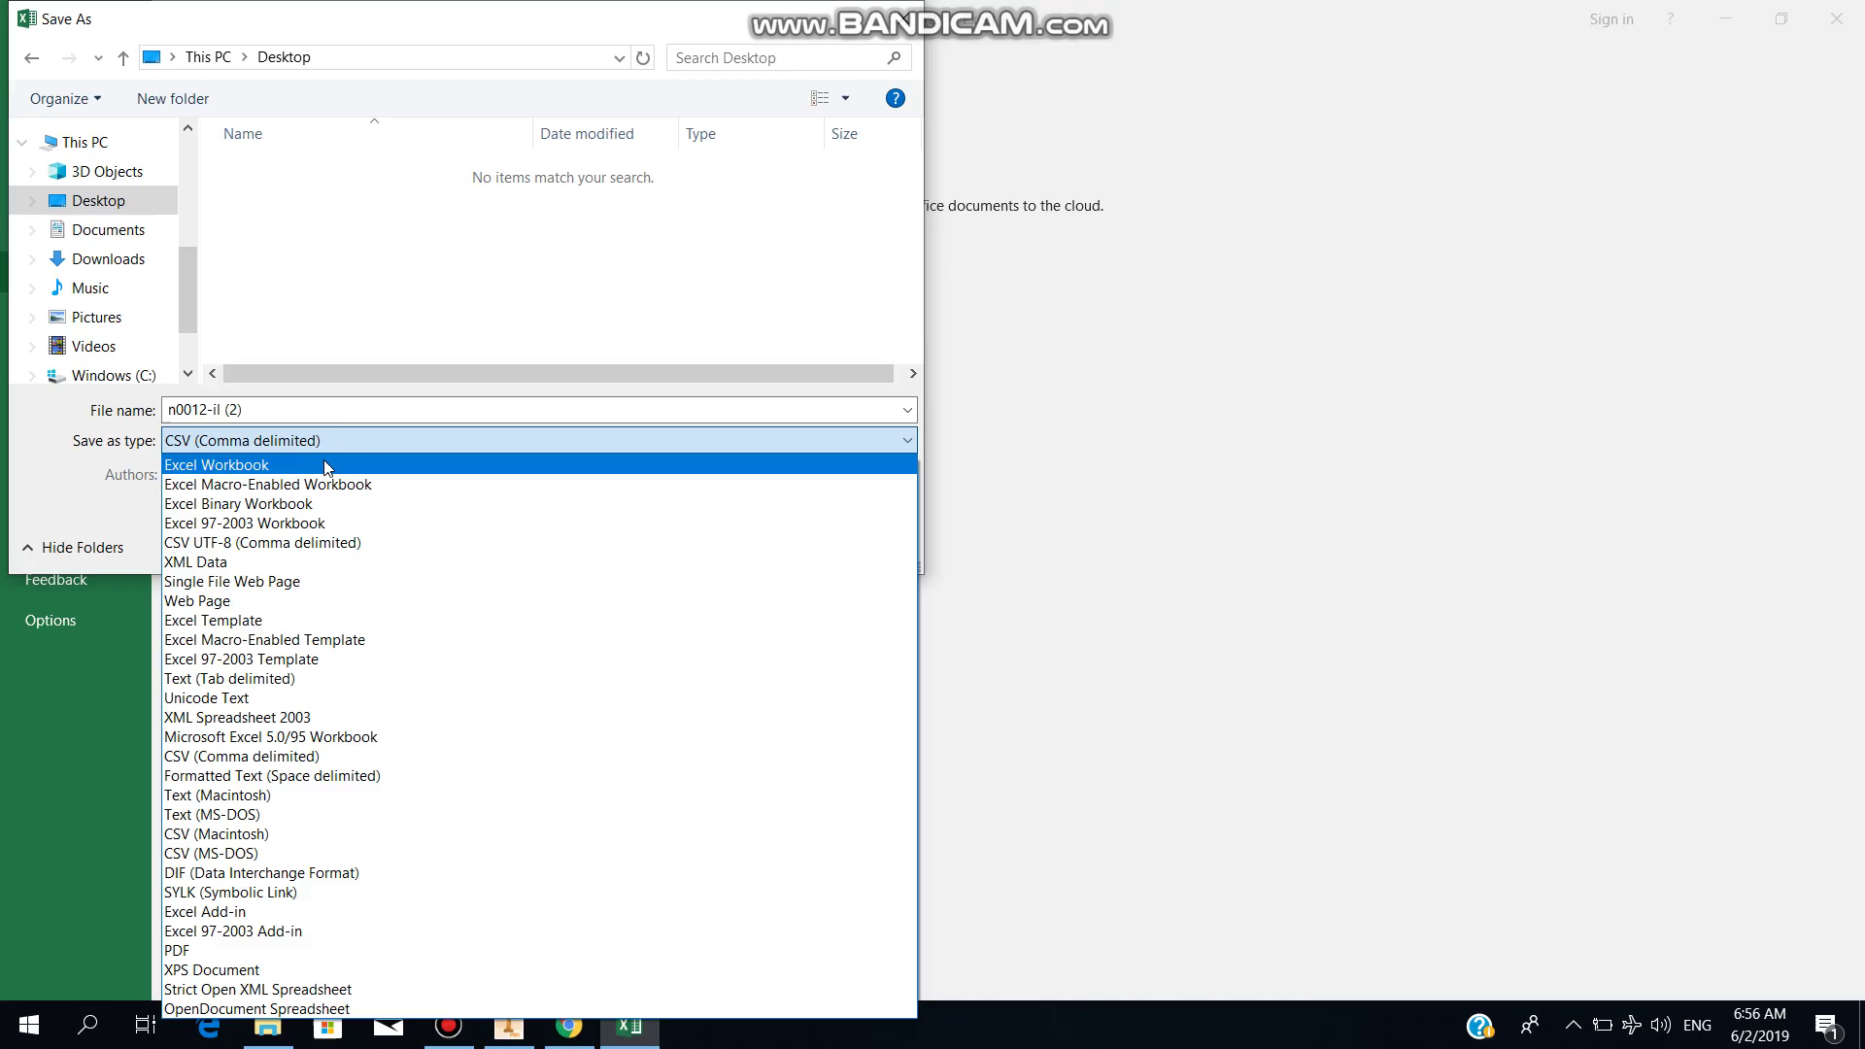
{"action": "left_click", "coordinate": [325, 466]}
{"action": "left_click", "coordinate": [283, 409]}
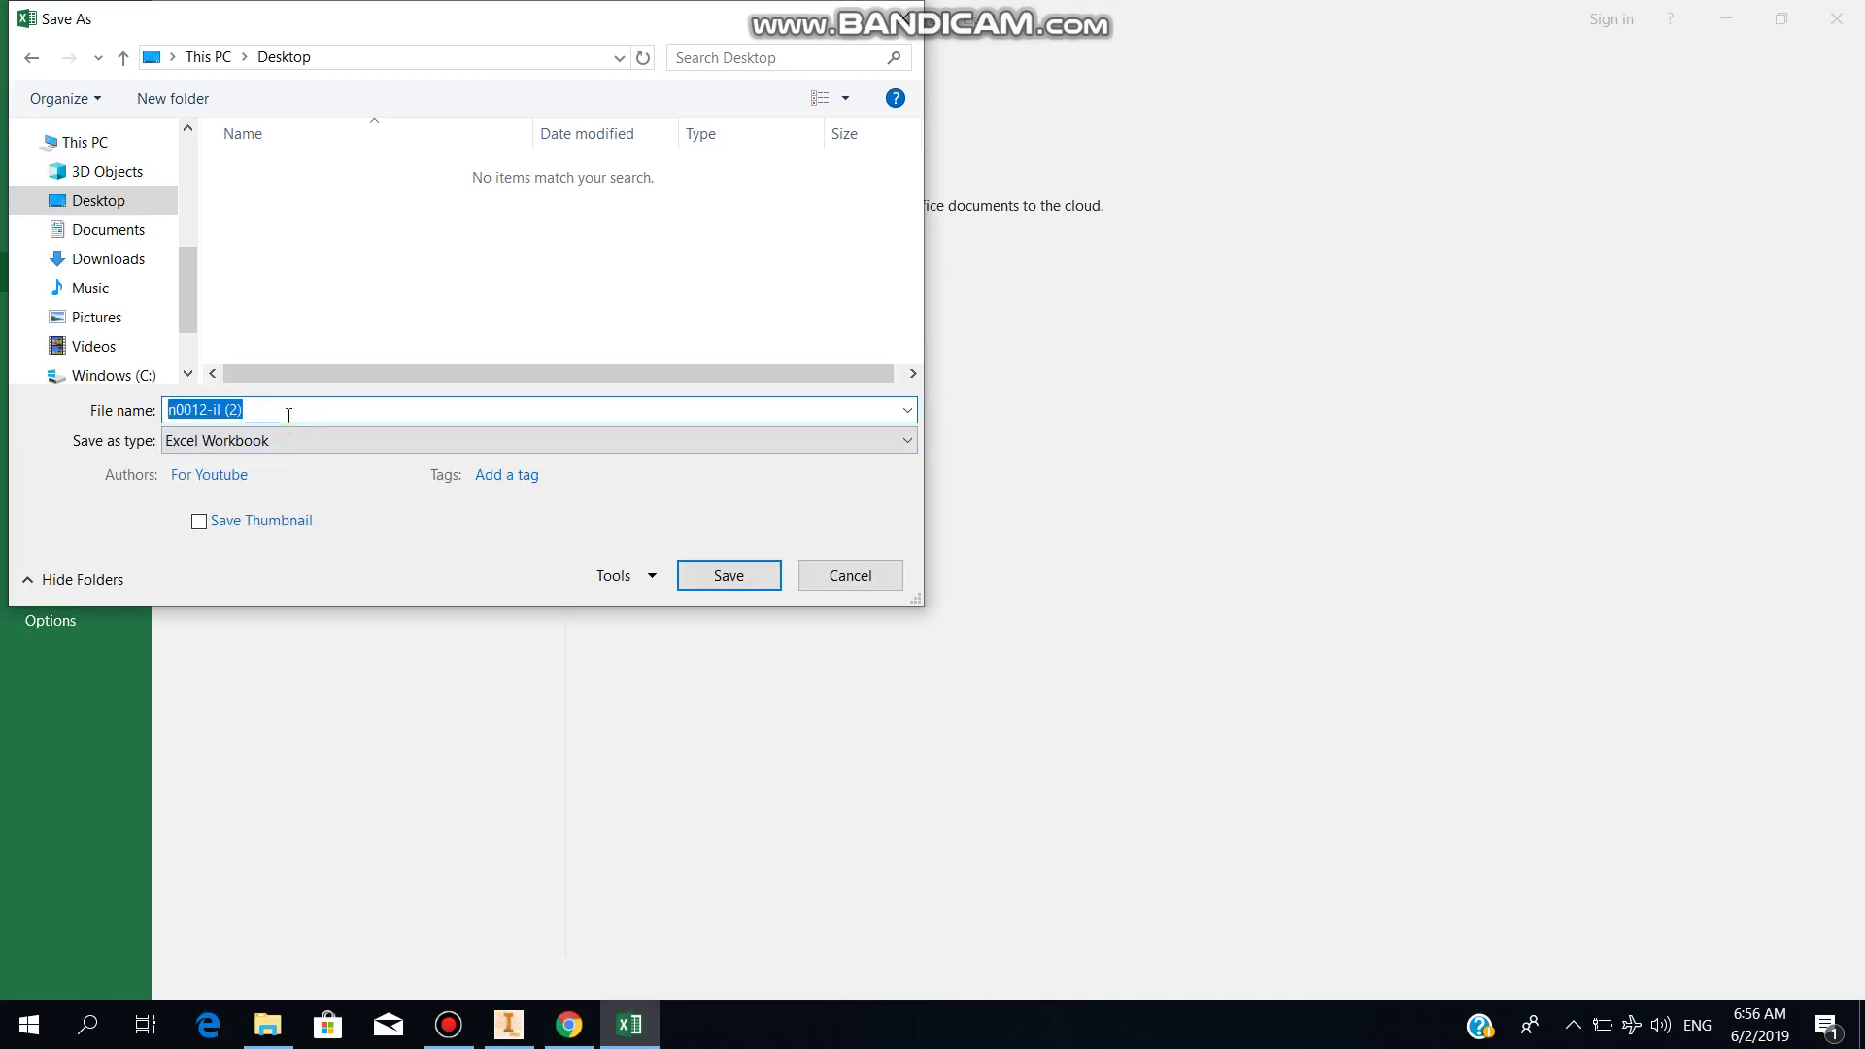
{"action": "type", "text": "NACA 0012"}
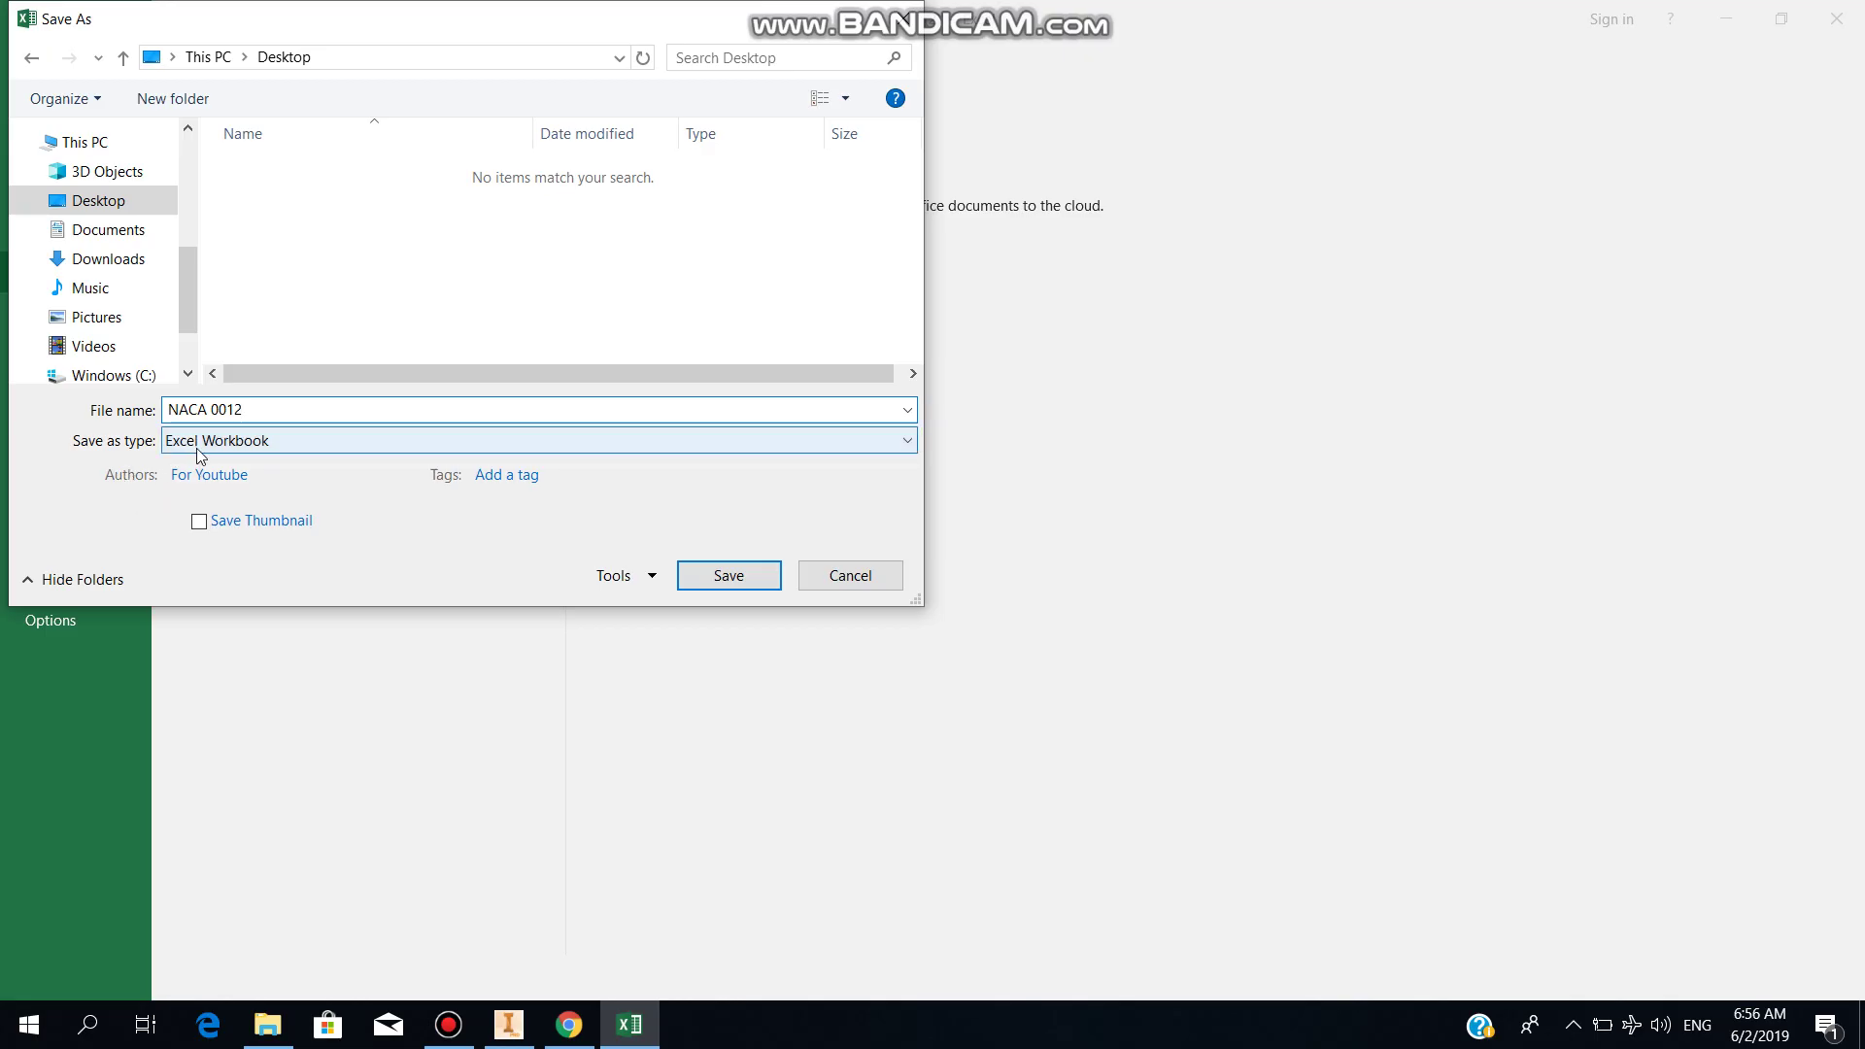
{"action": "left_click", "coordinate": [729, 575]}
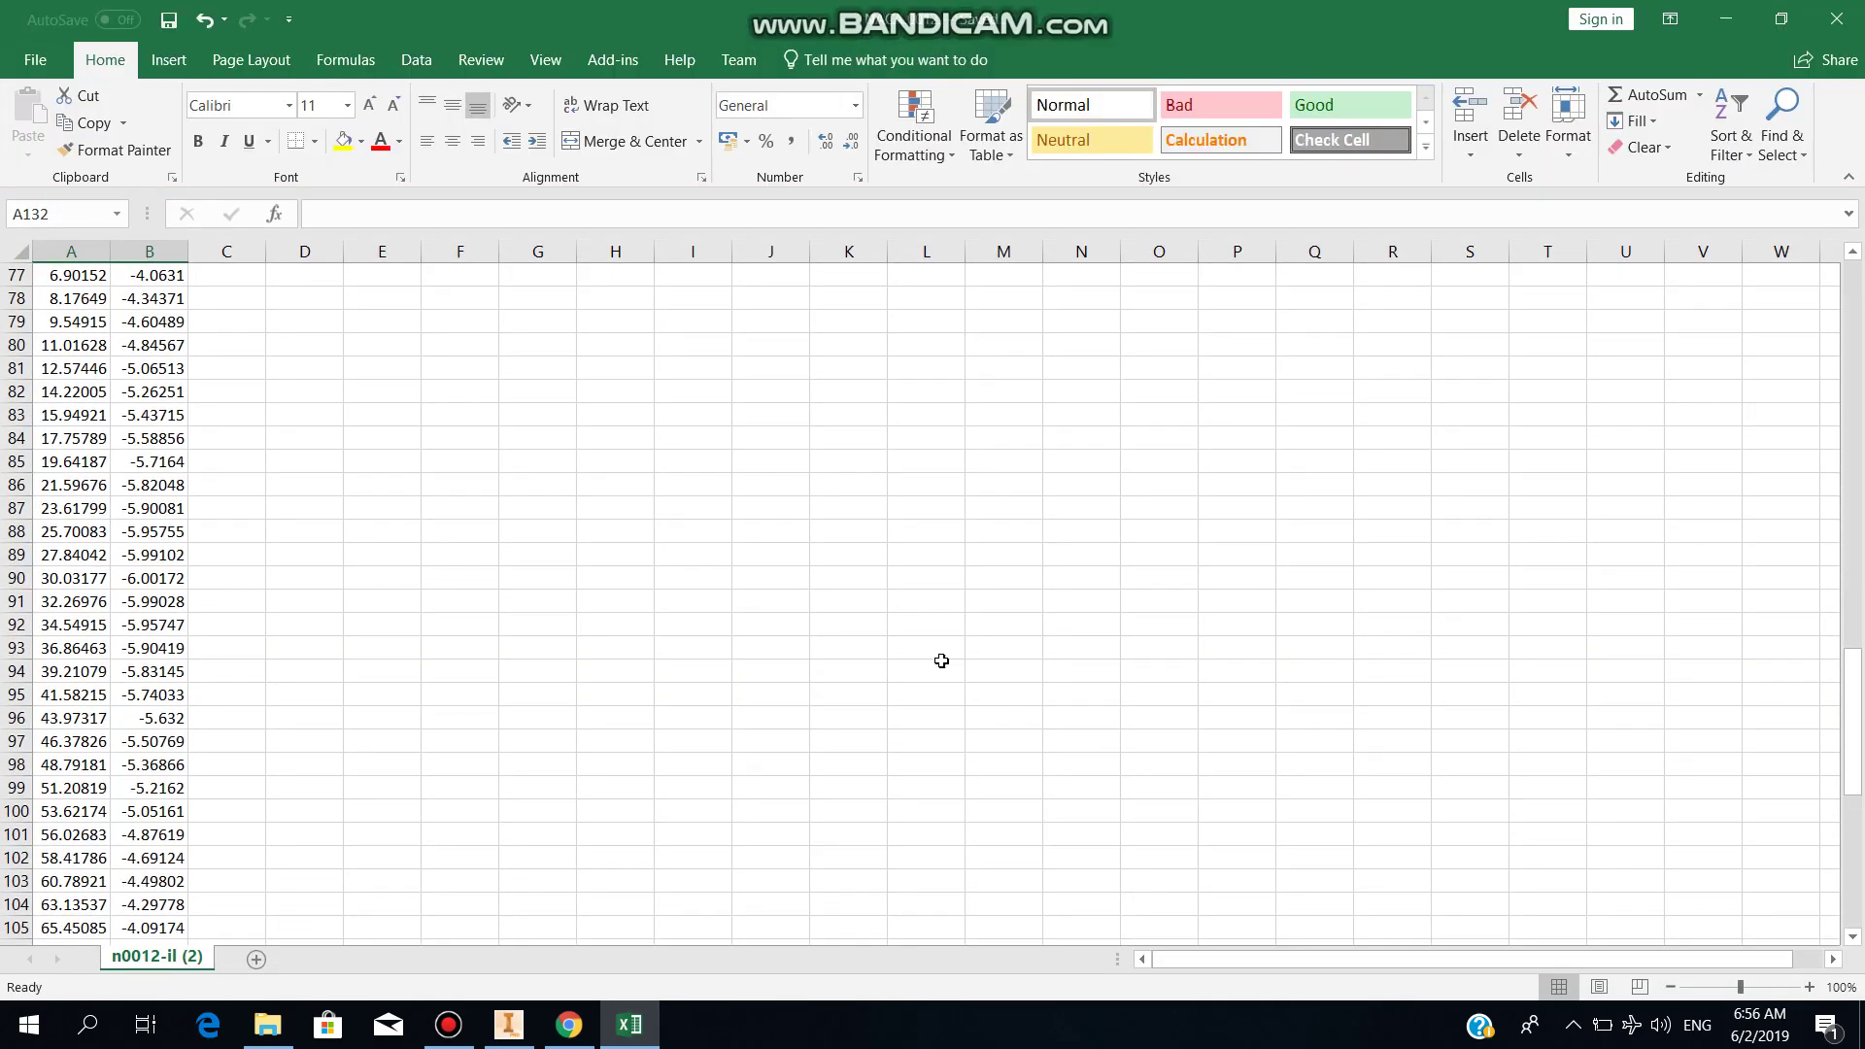
Step: Switch to Autodesk Inventor and start a 2D sketch on the XY Plane of Part1
{"action": "left_click", "coordinate": [1861, 1029]}
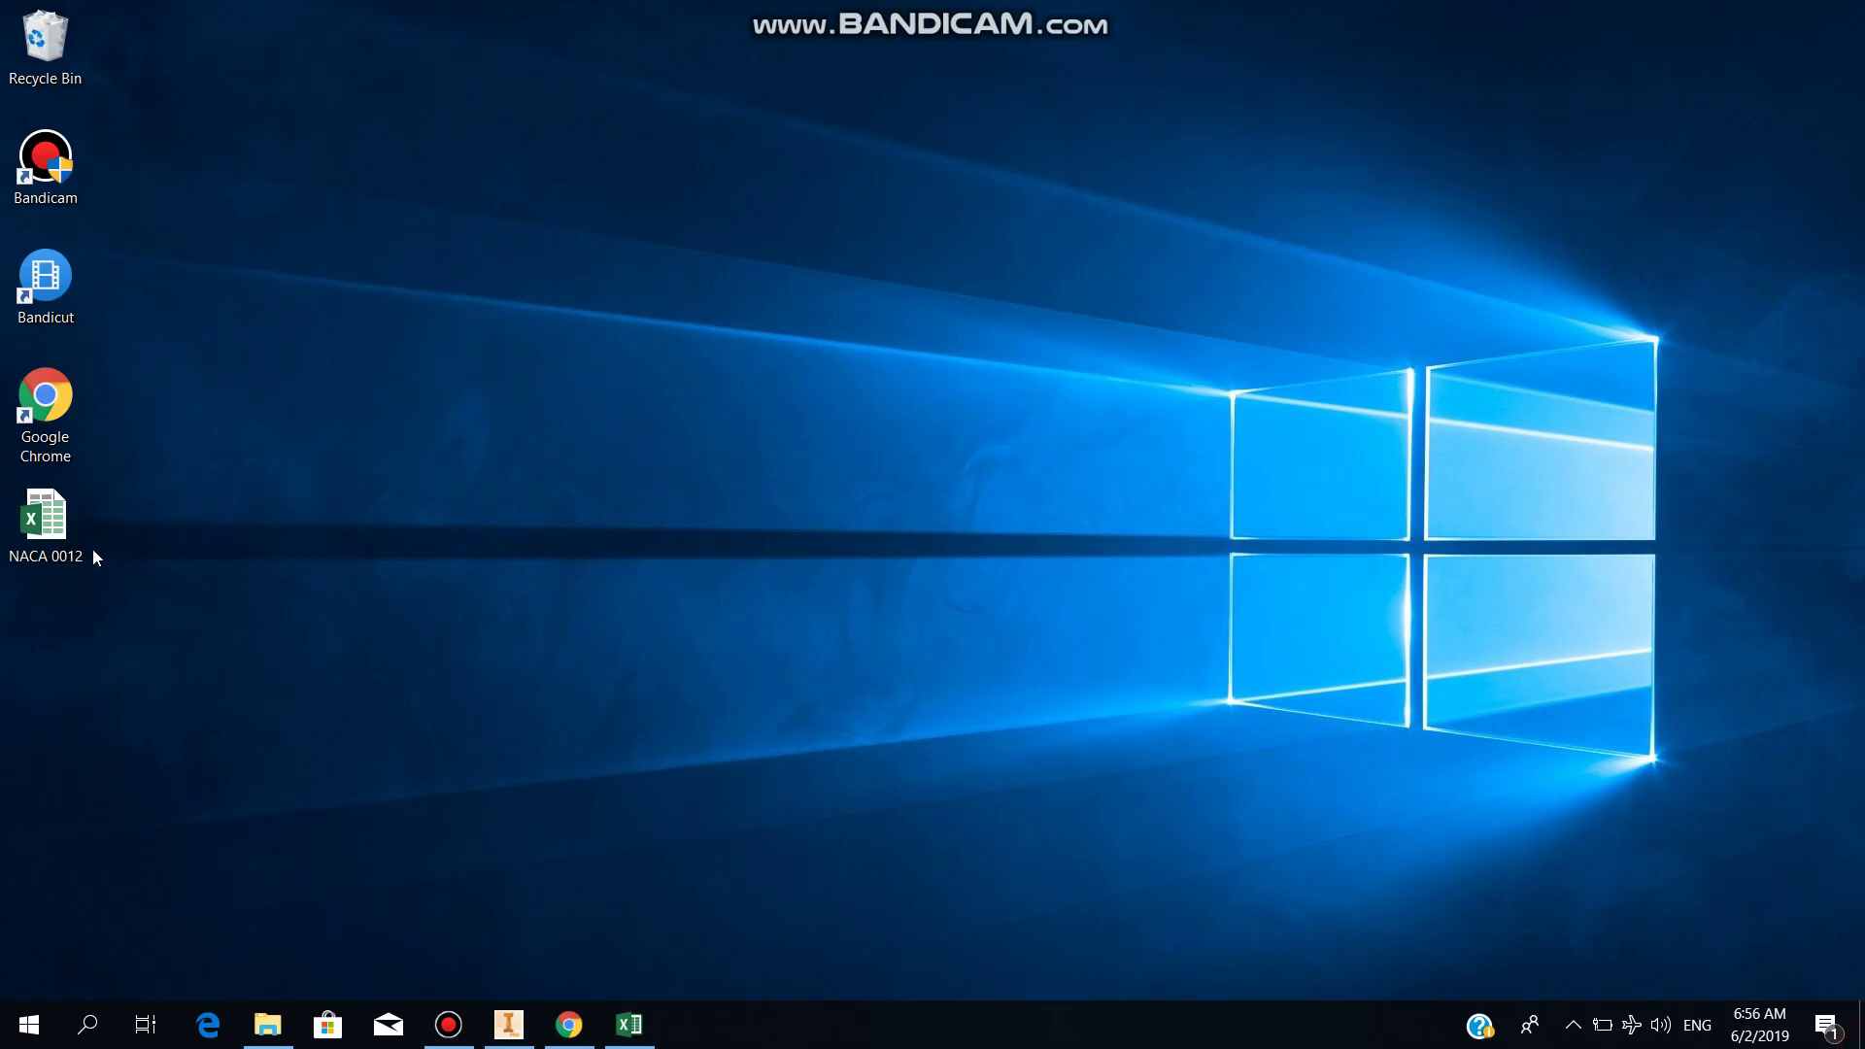
{"action": "left_click", "coordinate": [508, 1025]}
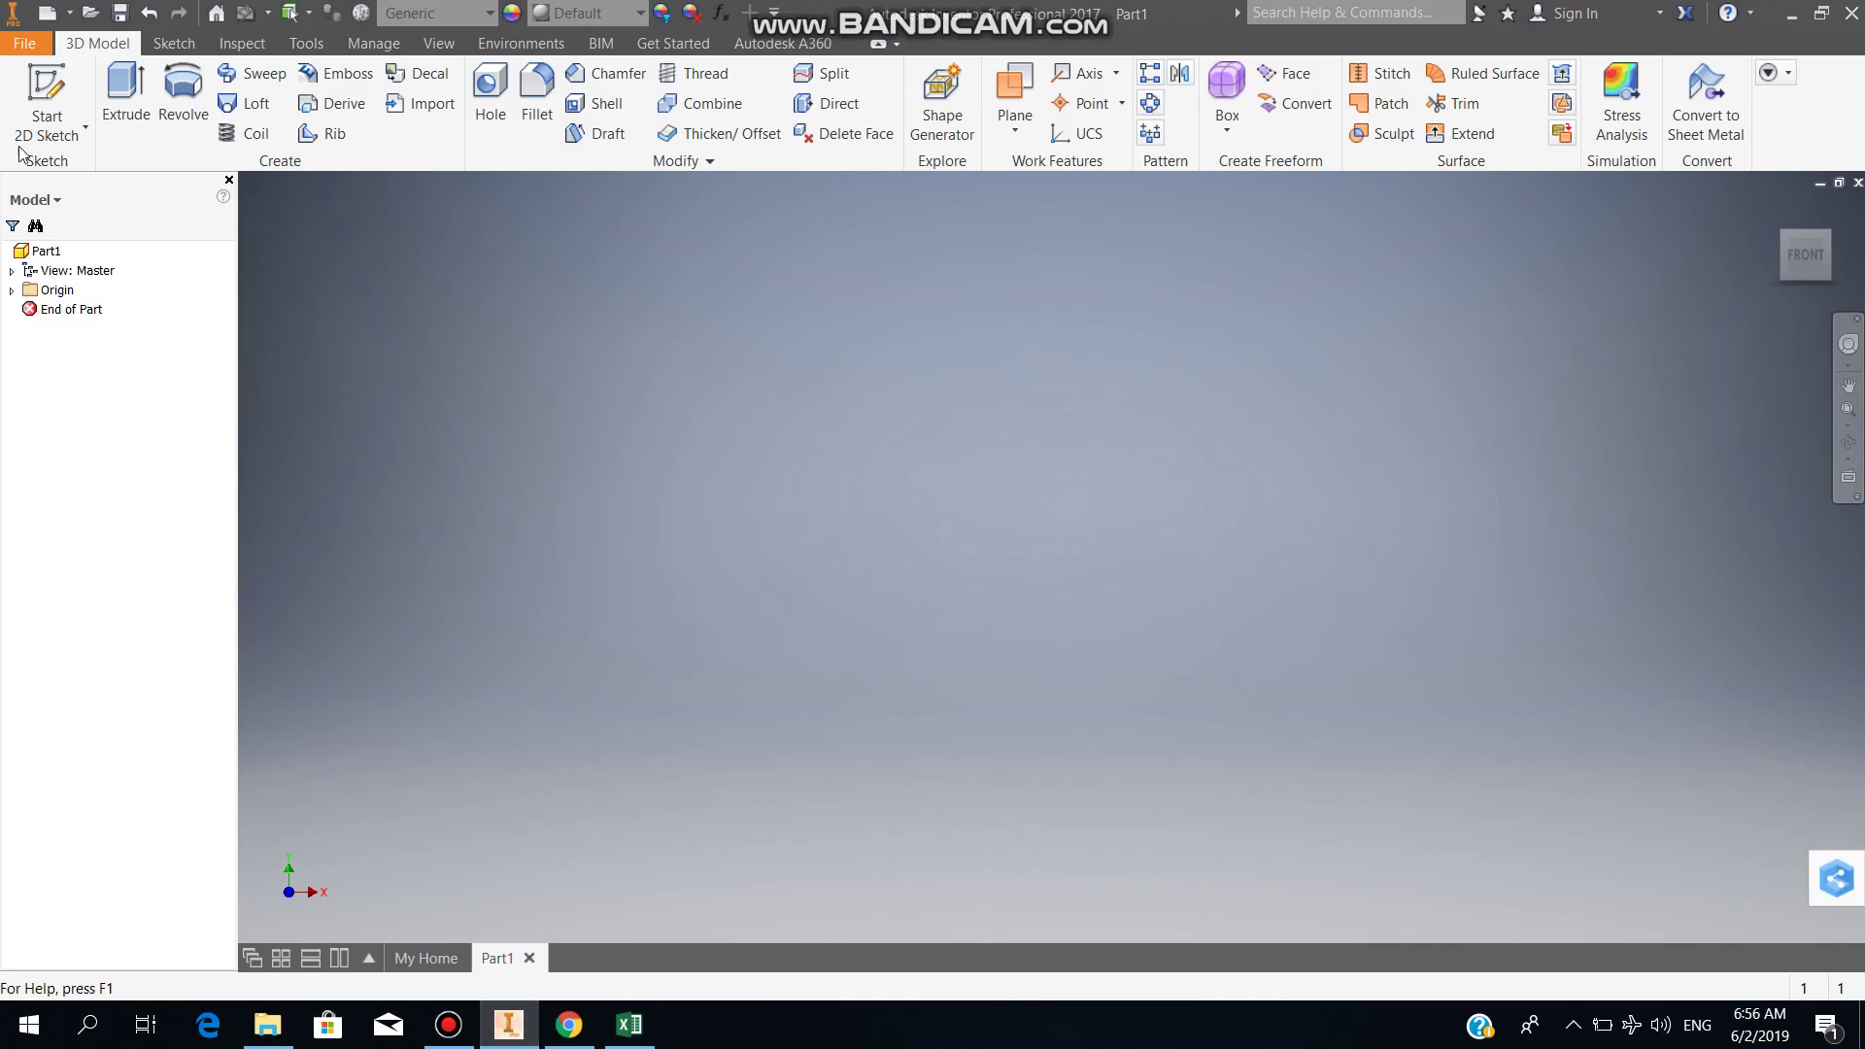
{"action": "left_click", "coordinate": [12, 291]}
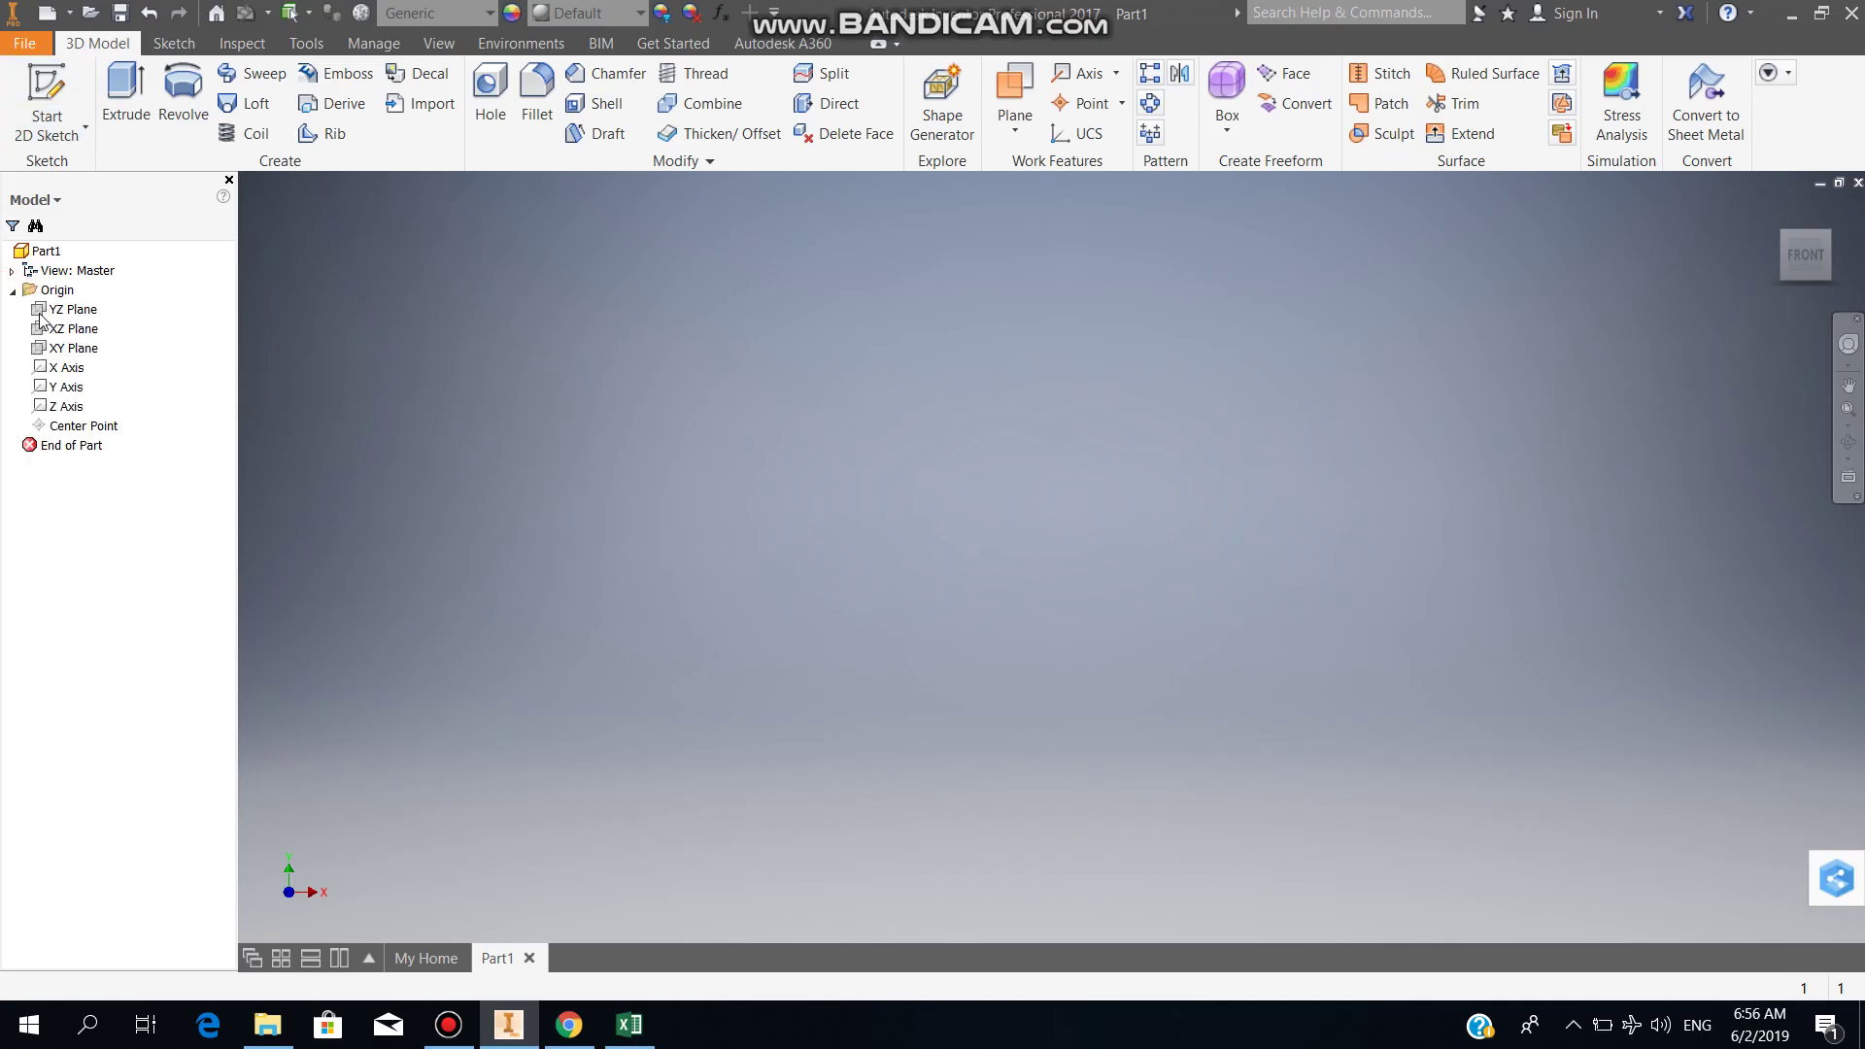
{"action": "left_click", "coordinate": [37, 352]}
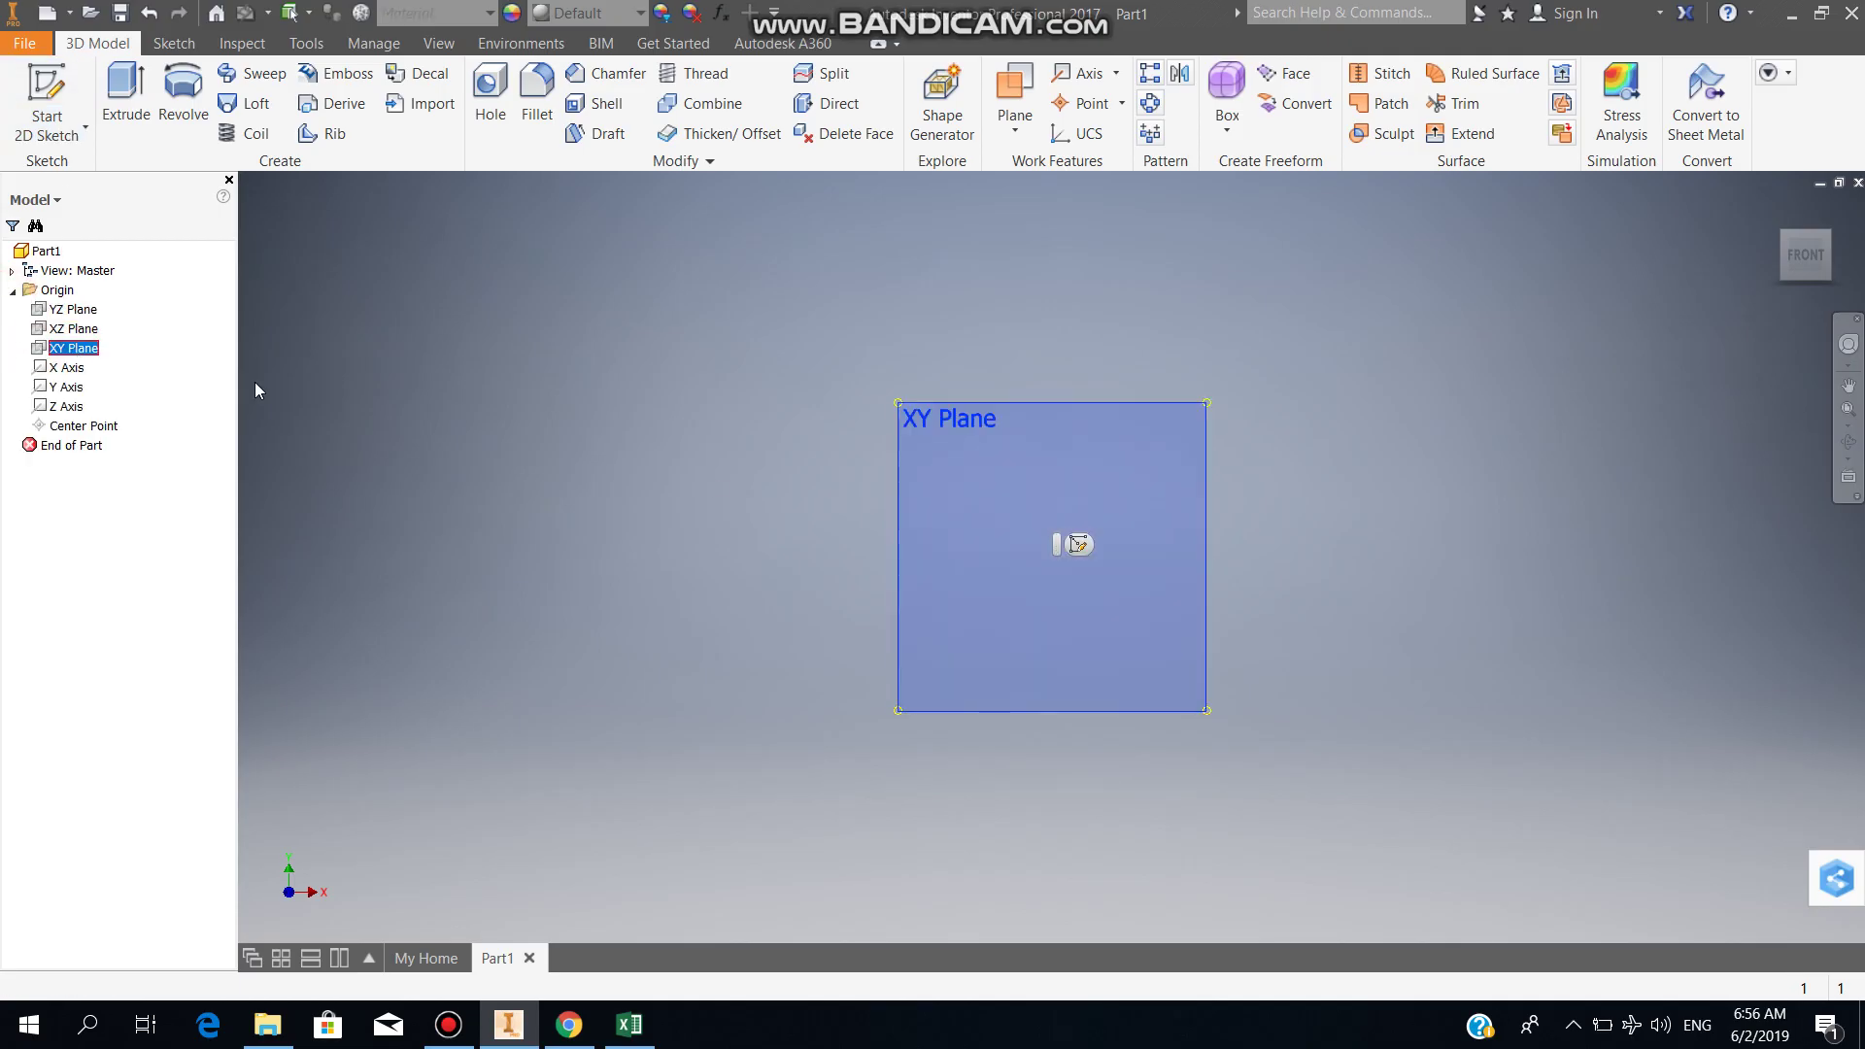
{"action": "left_click", "coordinate": [1079, 544]}
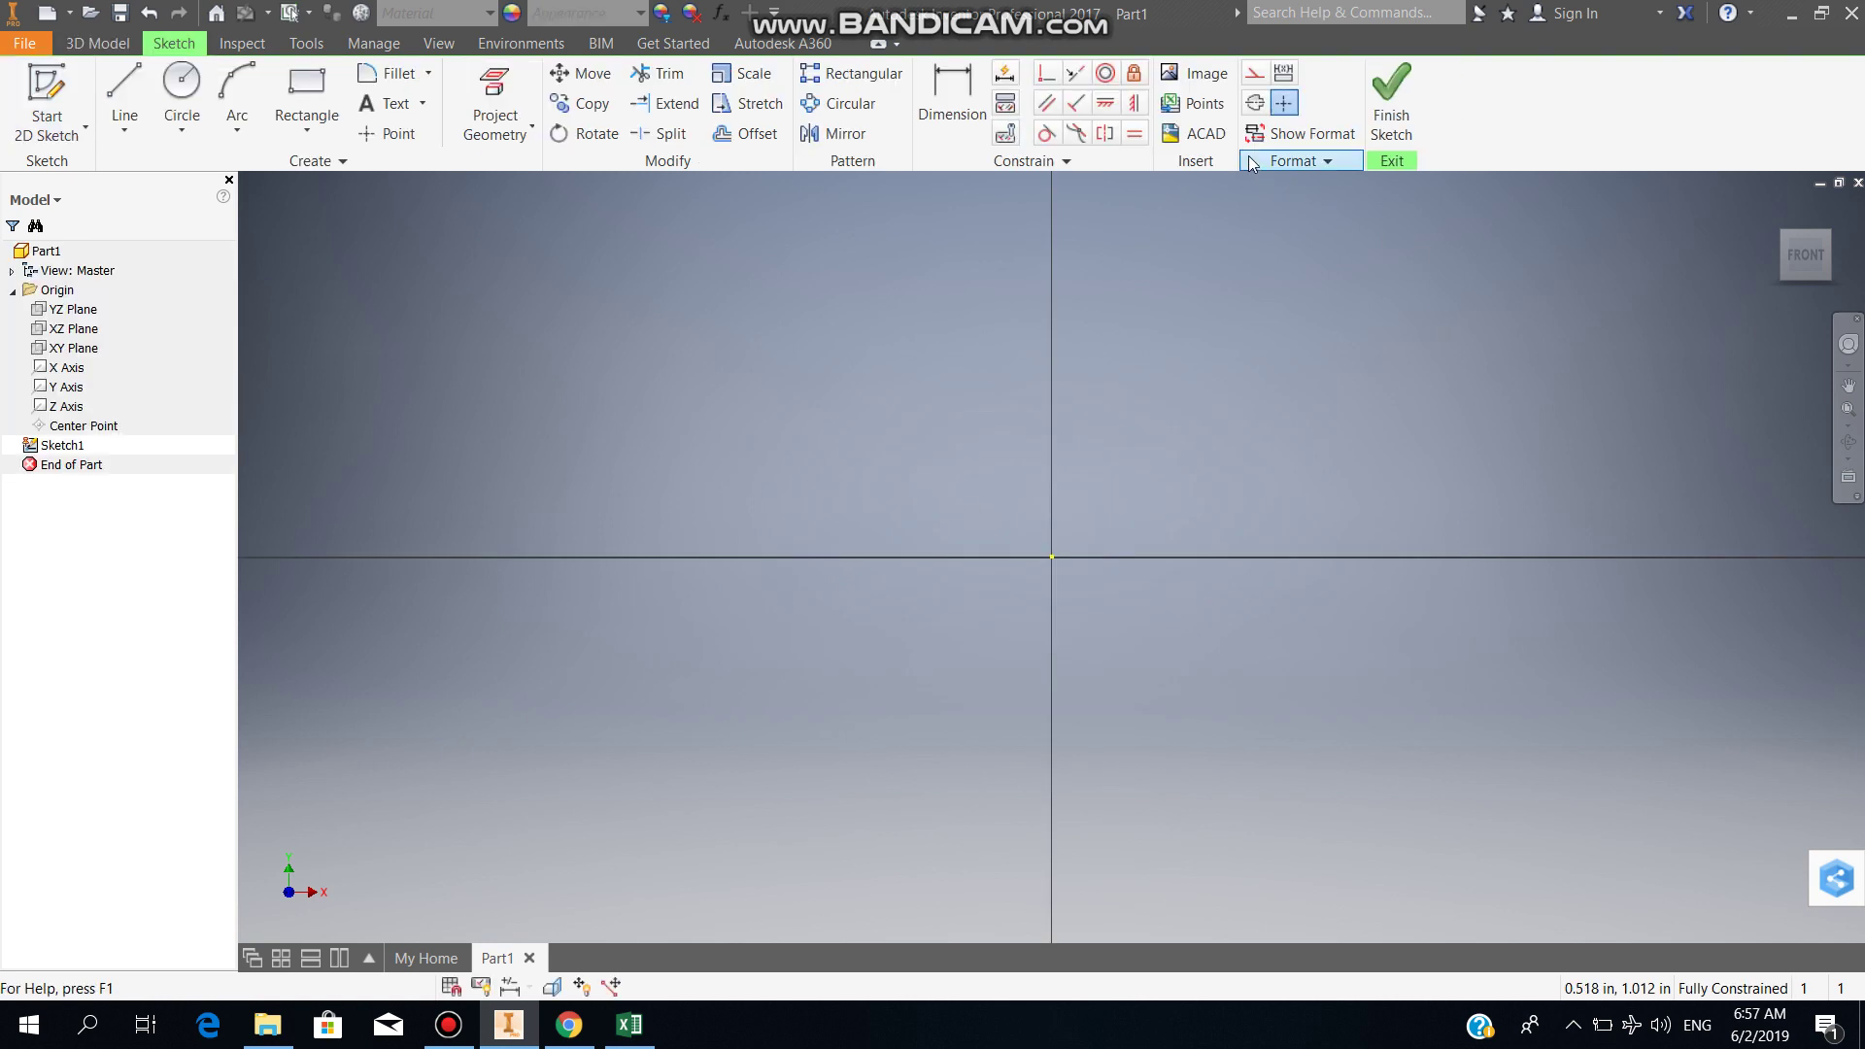
Step: Import the airfoil points from the NACA 0012 workbook on the Desktop into the sketch
{"action": "left_click", "coordinate": [1202, 105]}
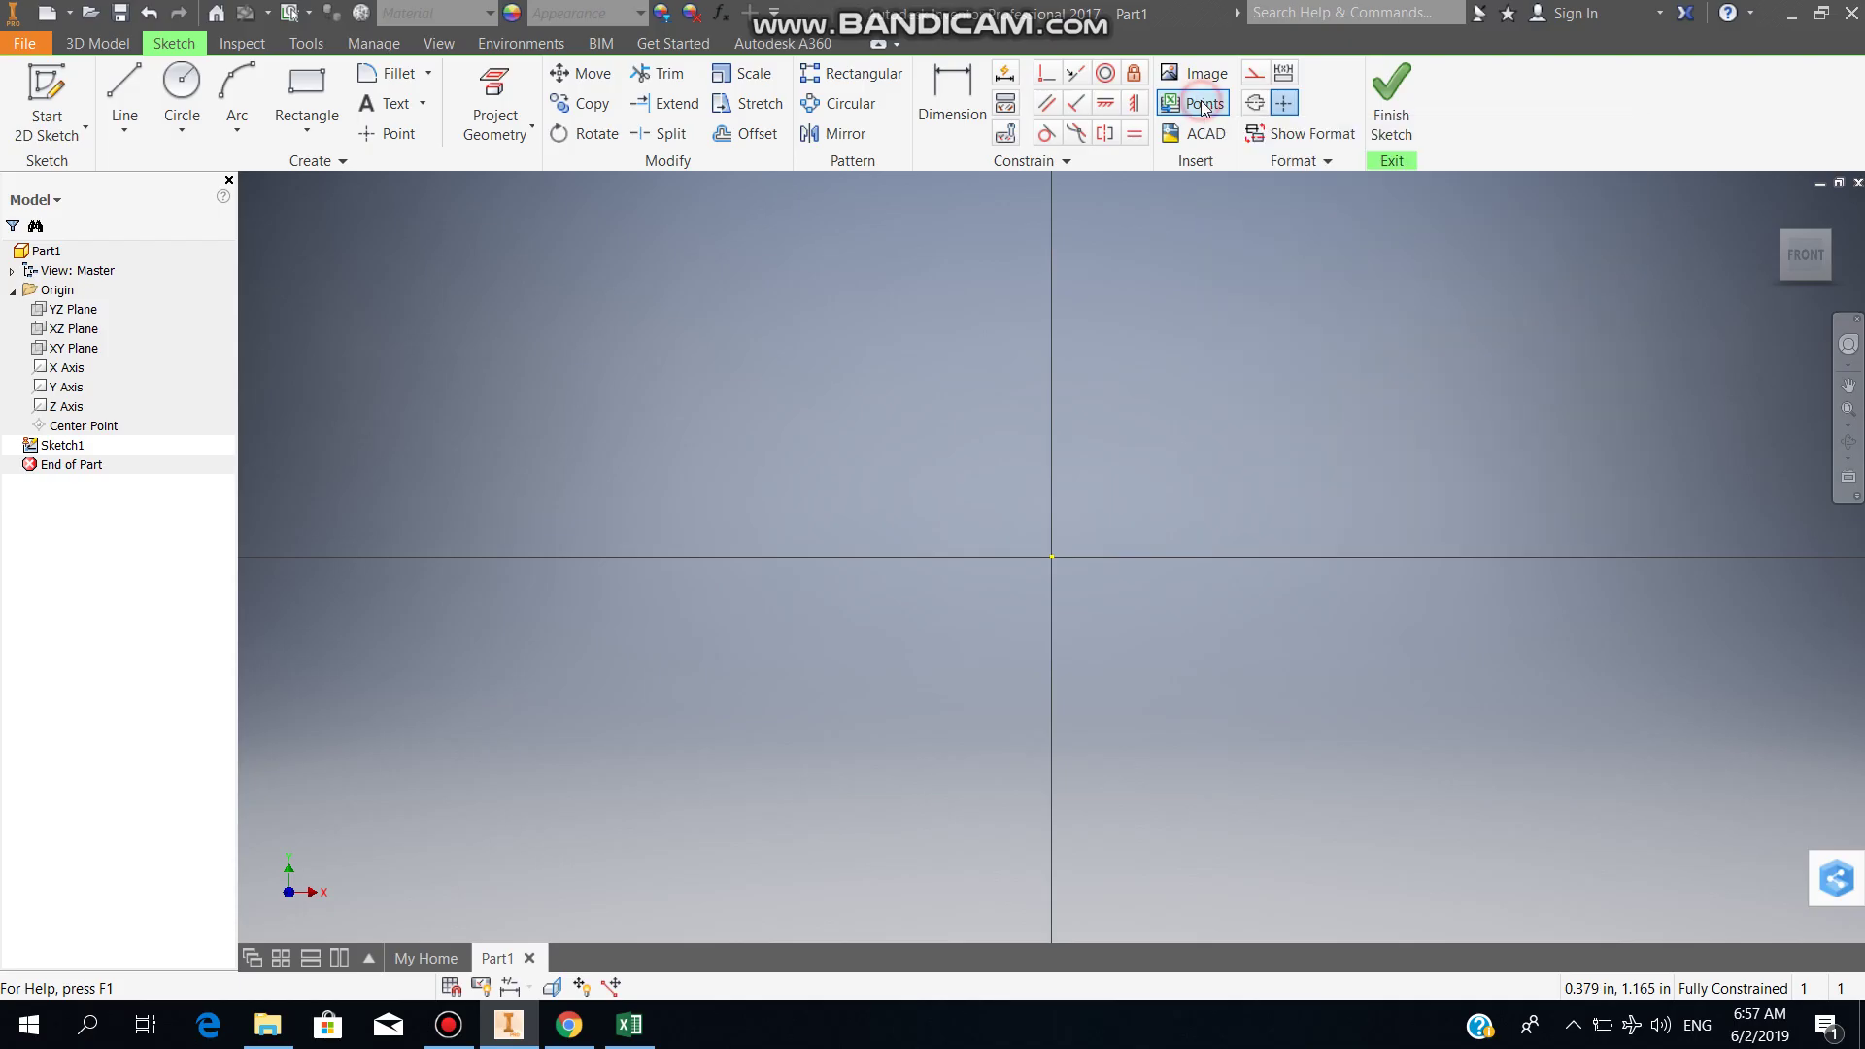
{"action": "left_click", "coordinate": [891, 372]}
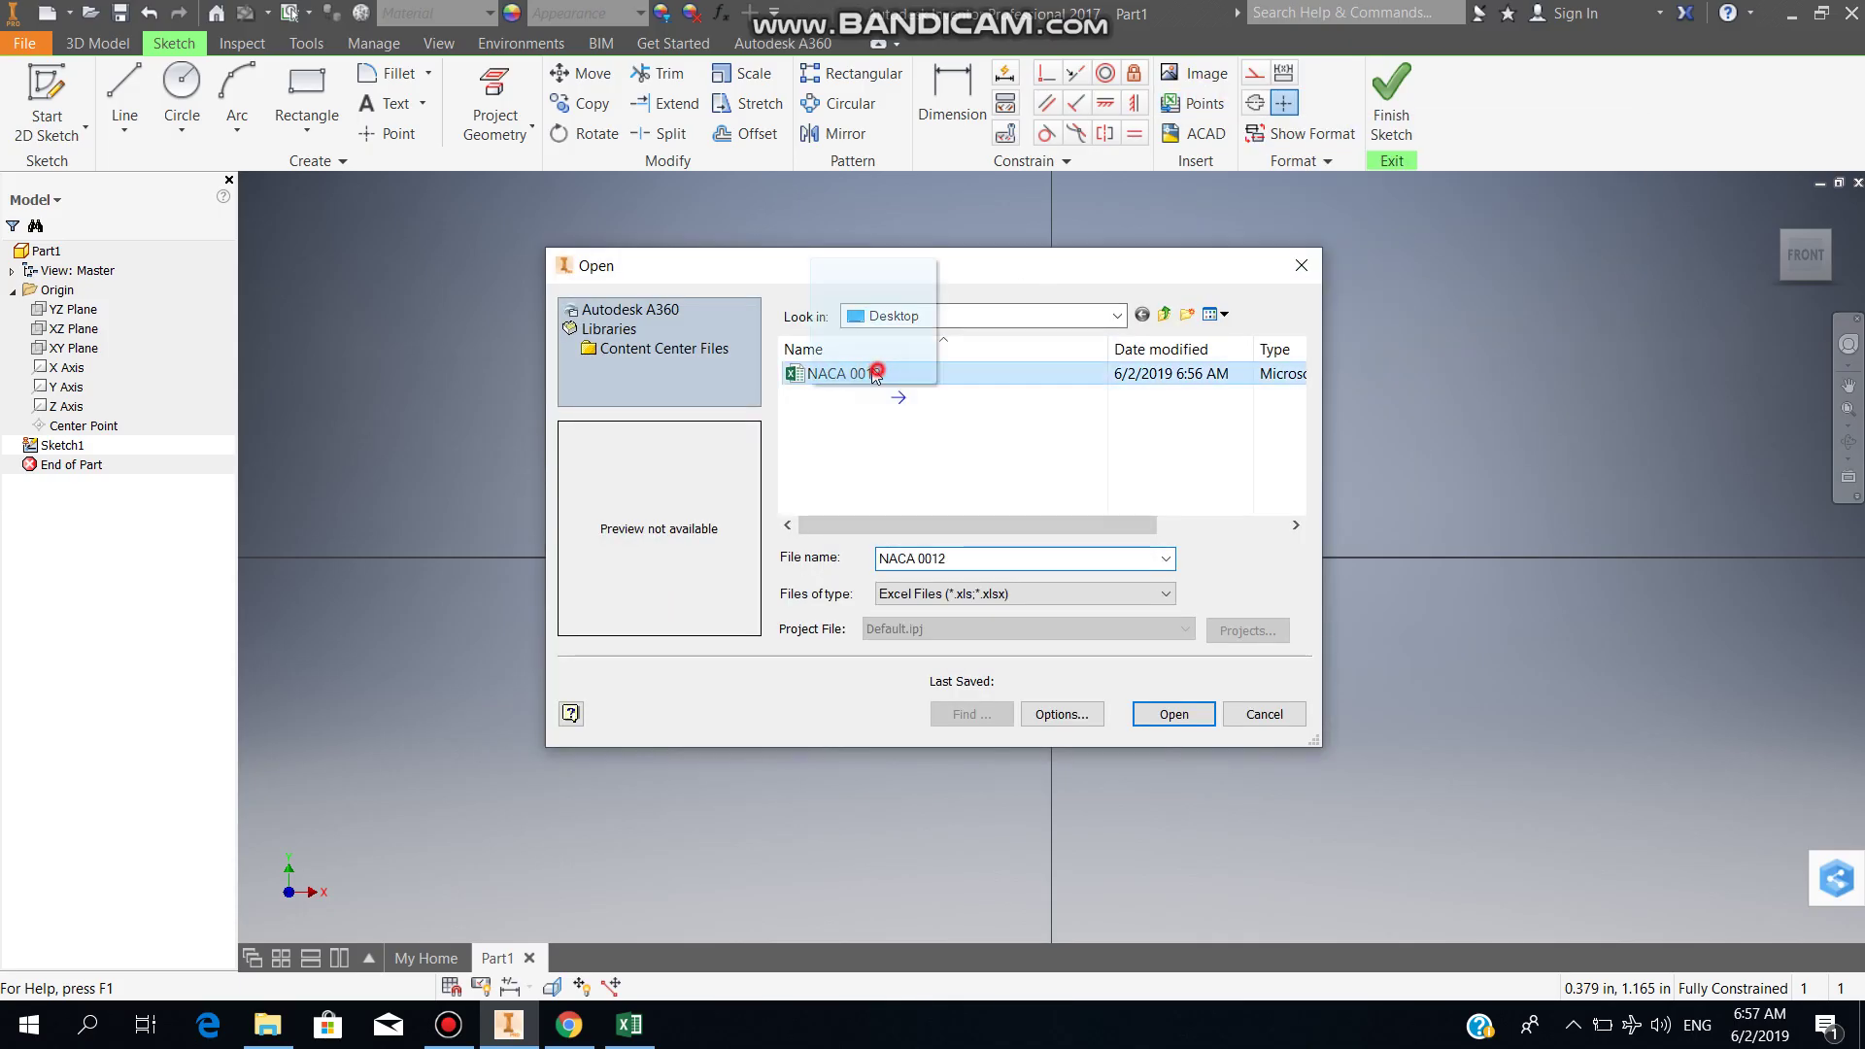
{"action": "left_click", "coordinate": [1156, 719]}
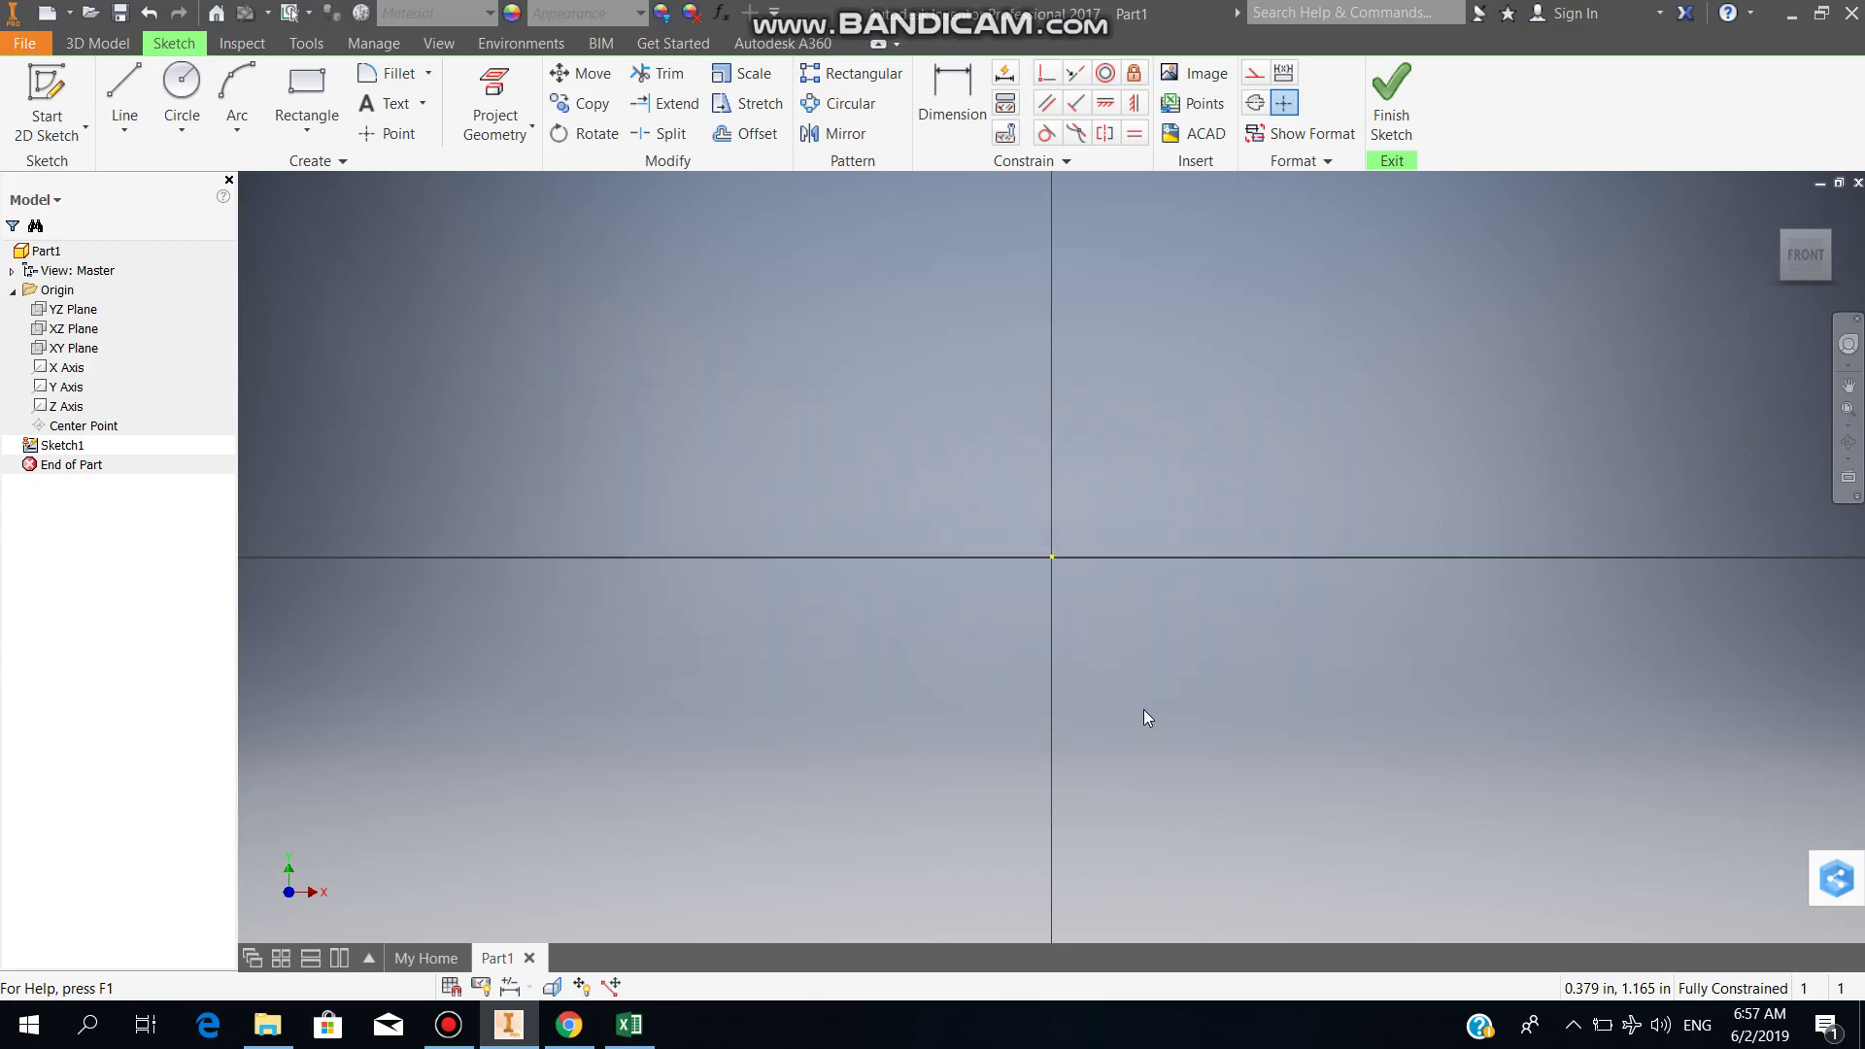
{"action": "scroll", "coordinate": [1181, 609], "scroll_direction": "down", "scroll_amount": 5}
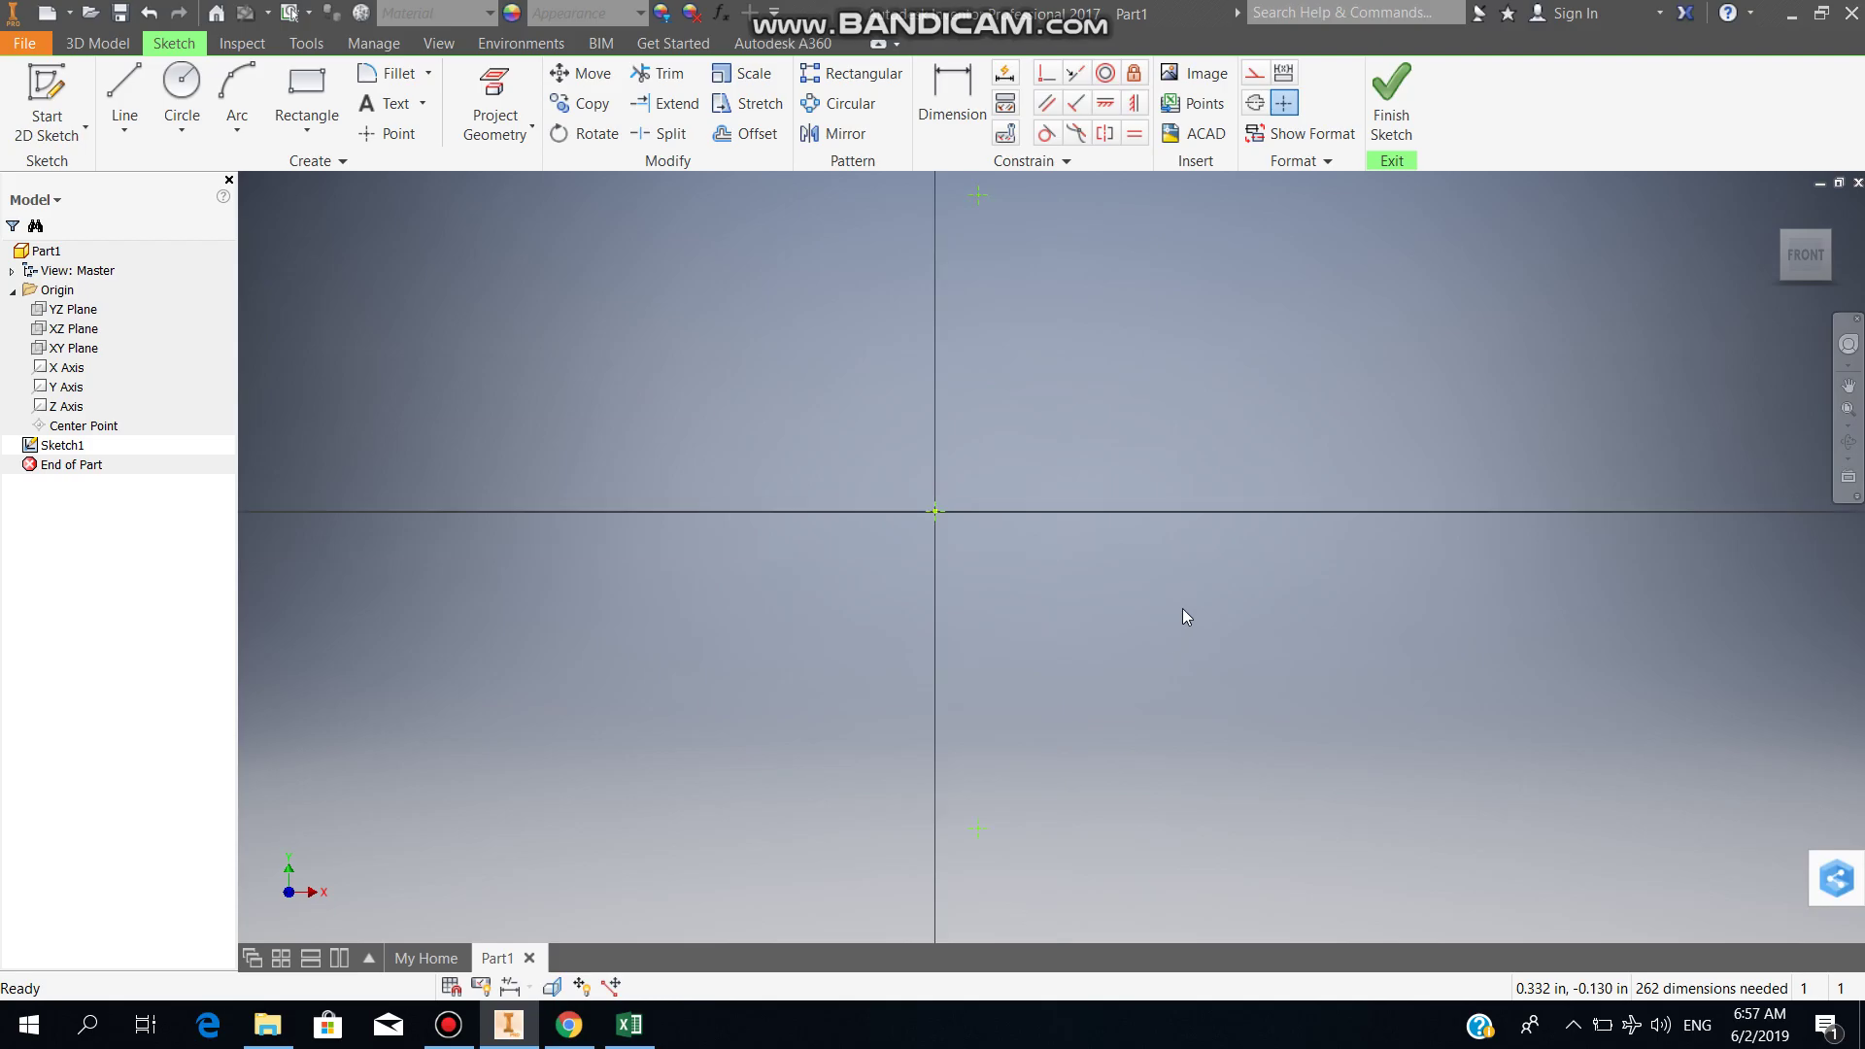
{"action": "scroll", "coordinate": [1181, 609], "scroll_direction": "up", "scroll_amount": 15}
{"action": "middle_click_drag", "start_coordinate": [1282, 597], "coordinate": [778, 437]}
{"action": "scroll", "coordinate": [787, 447], "scroll_direction": "down", "scroll_amount": 4}
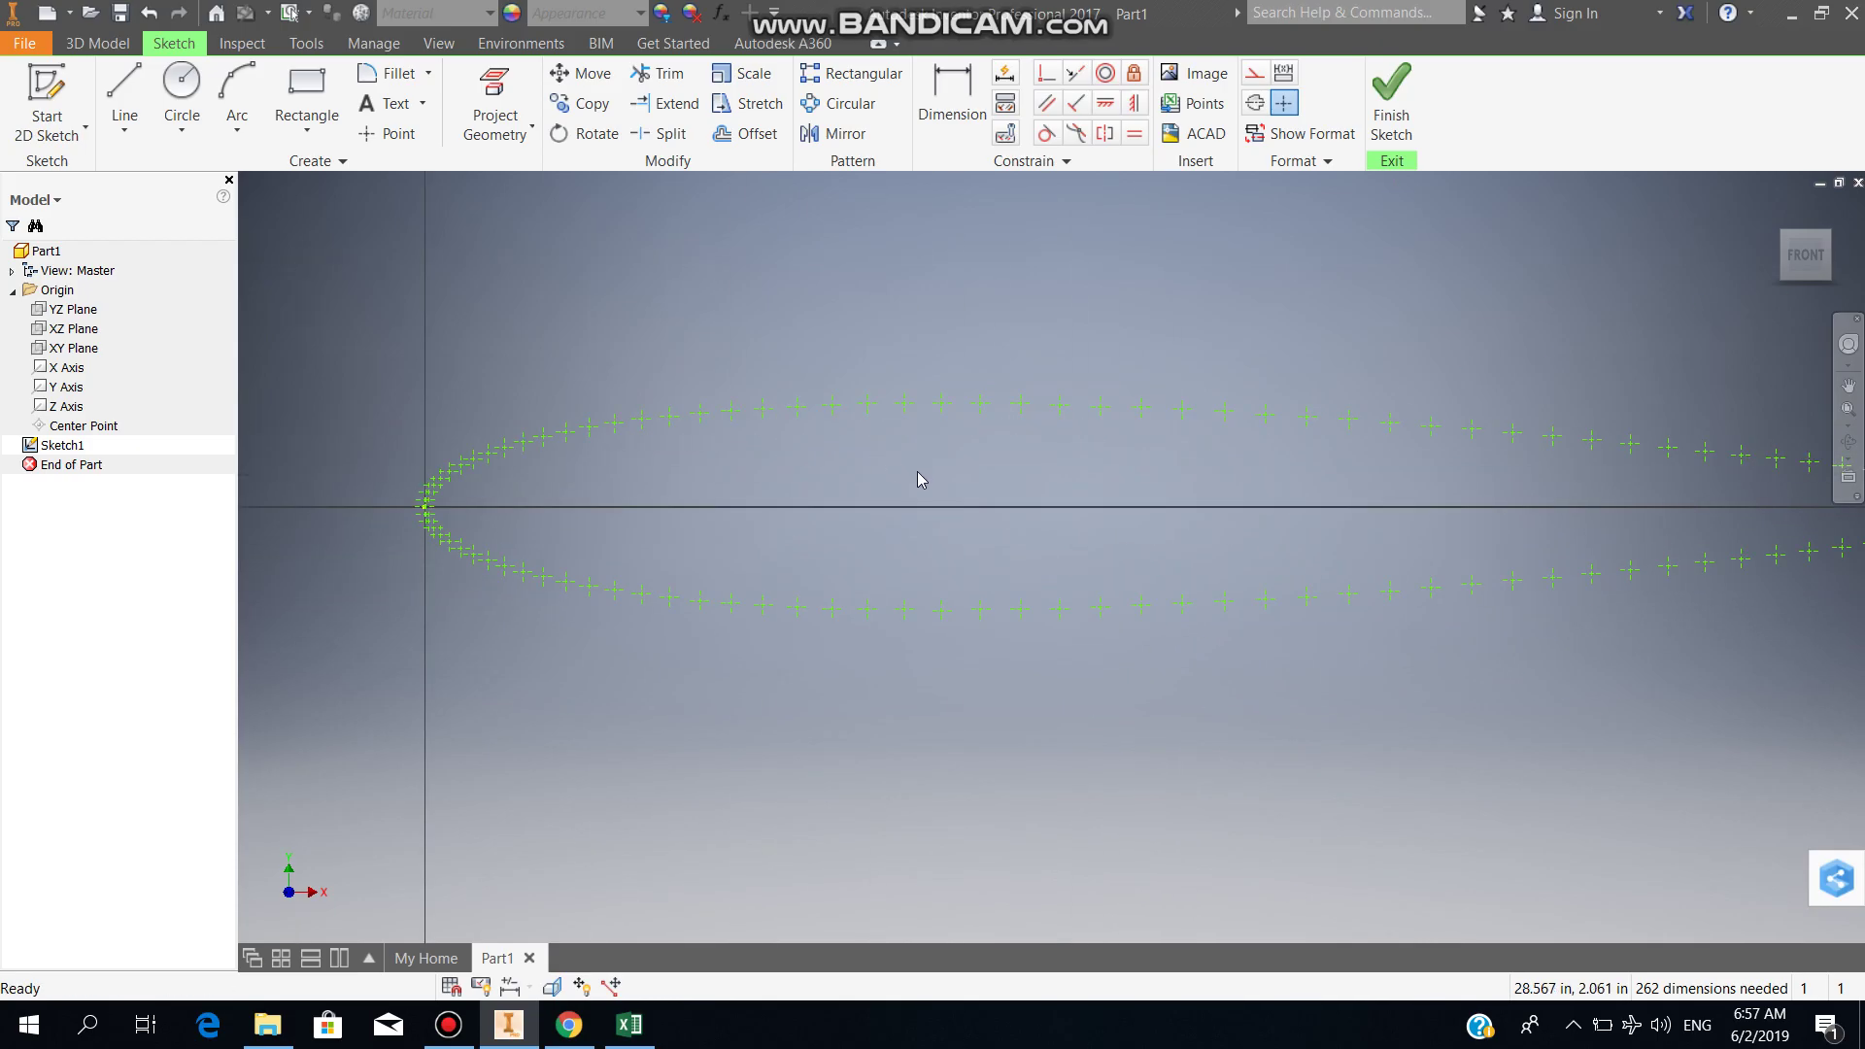
{"action": "scroll", "coordinate": [921, 479], "scroll_direction": "up", "scroll_amount": 2}
{"action": "middle_click_drag", "start_coordinate": [1009, 496], "coordinate": [789, 419]}
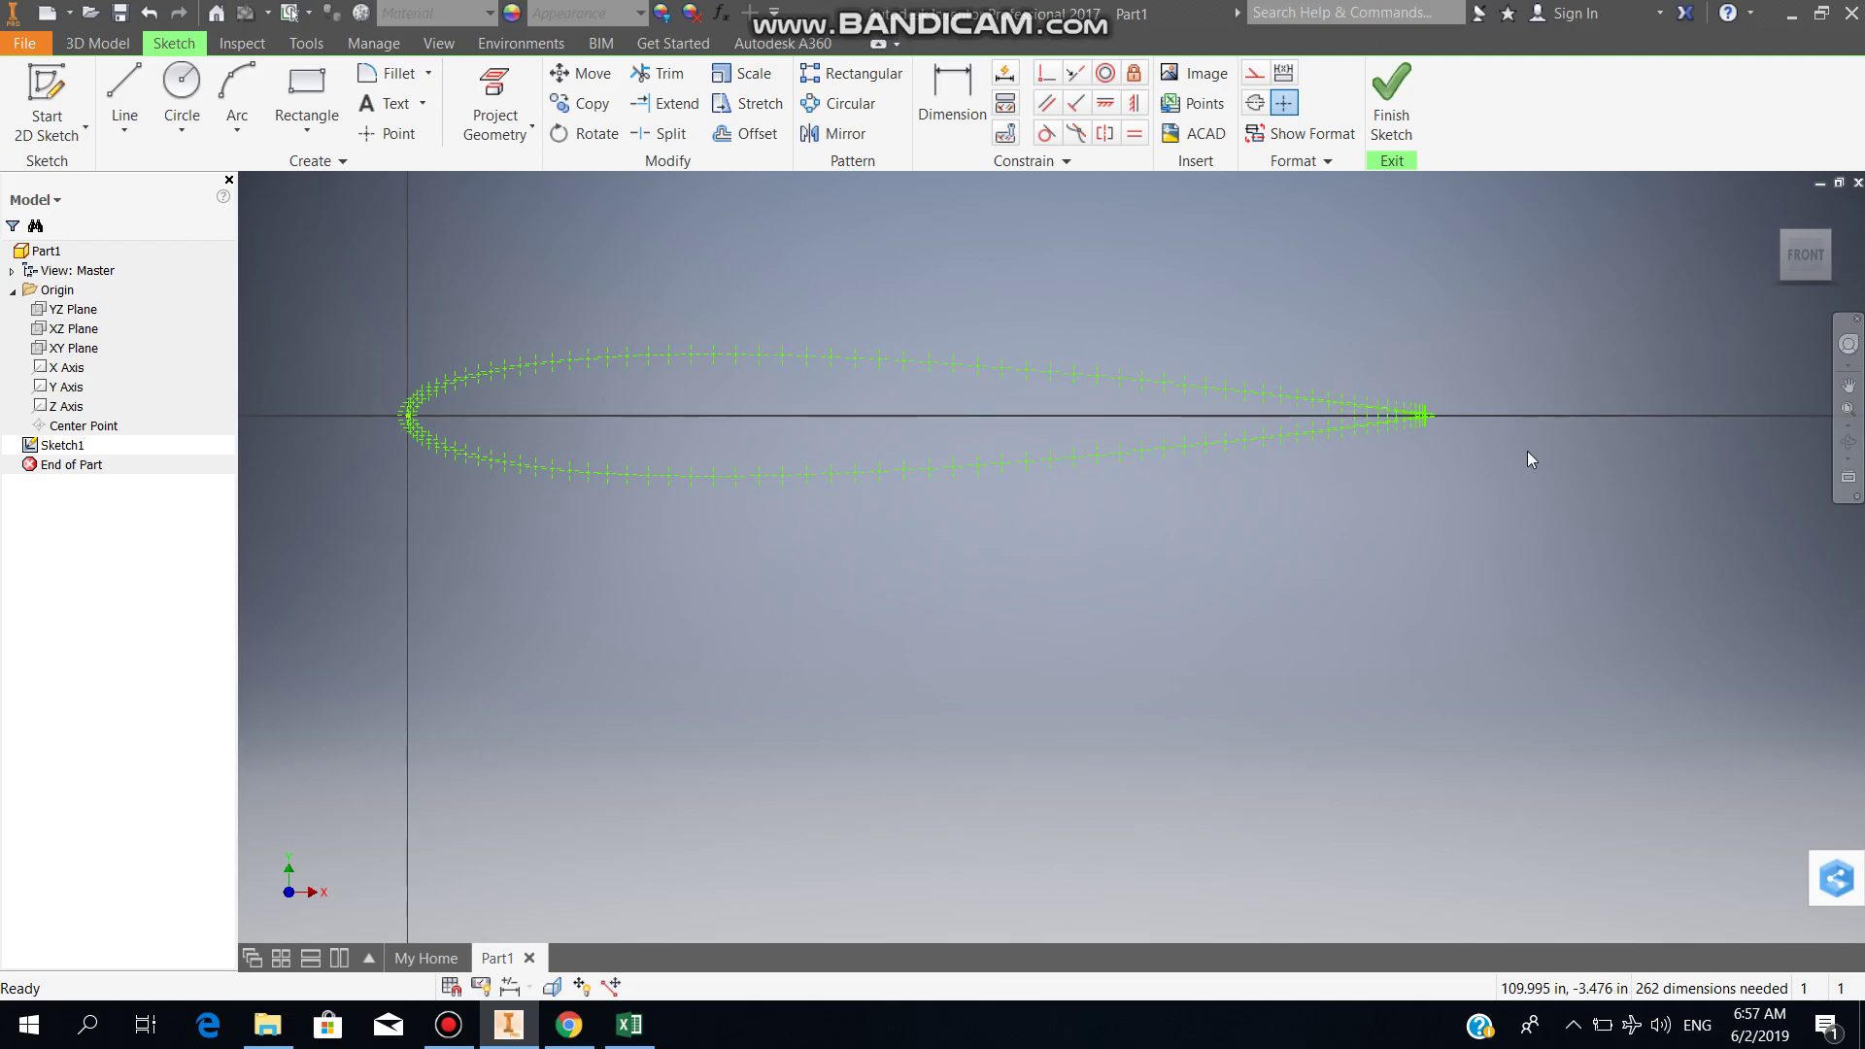
Step: Draw a control vertex spline through every imported upper-surface airfoil point in order, starting at the trailing edge and working toward the leading edge
{"action": "scroll", "coordinate": [1430, 440], "scroll_direction": "down", "scroll_amount": 5}
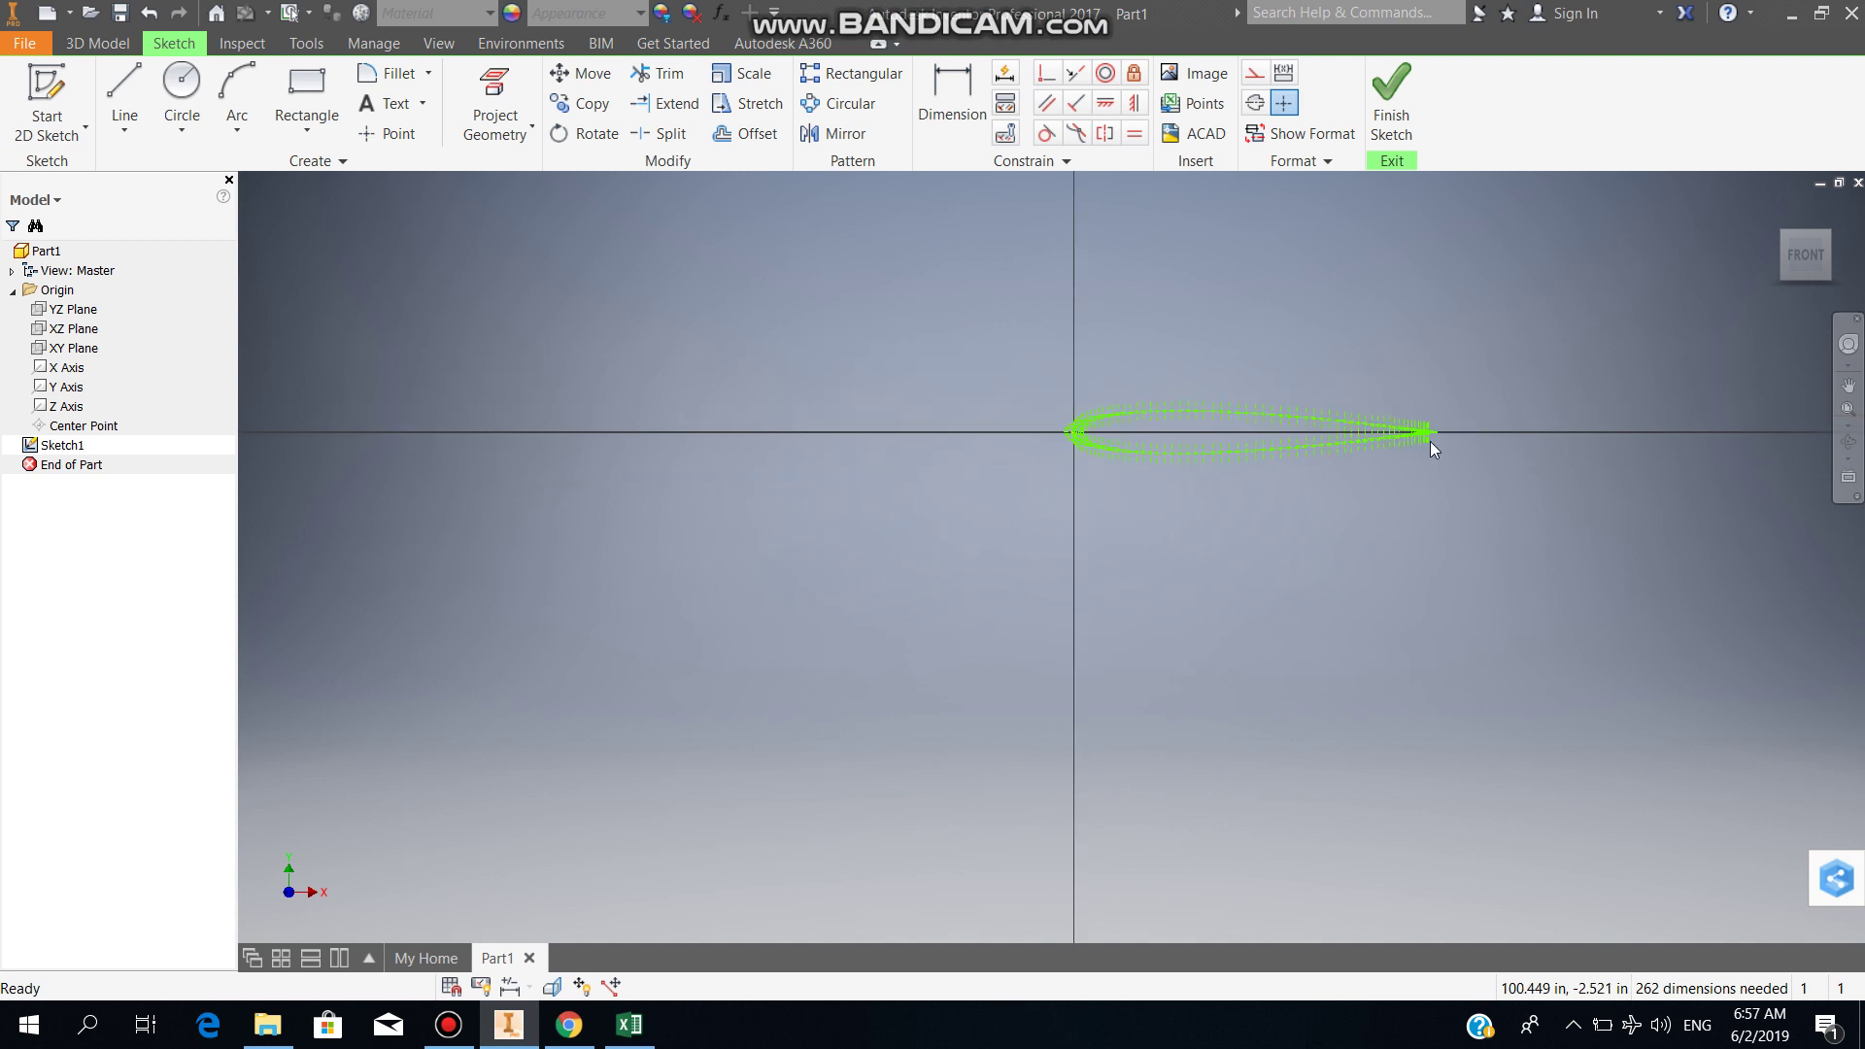
{"action": "scroll", "coordinate": [1430, 441], "scroll_direction": "down", "scroll_amount": 5}
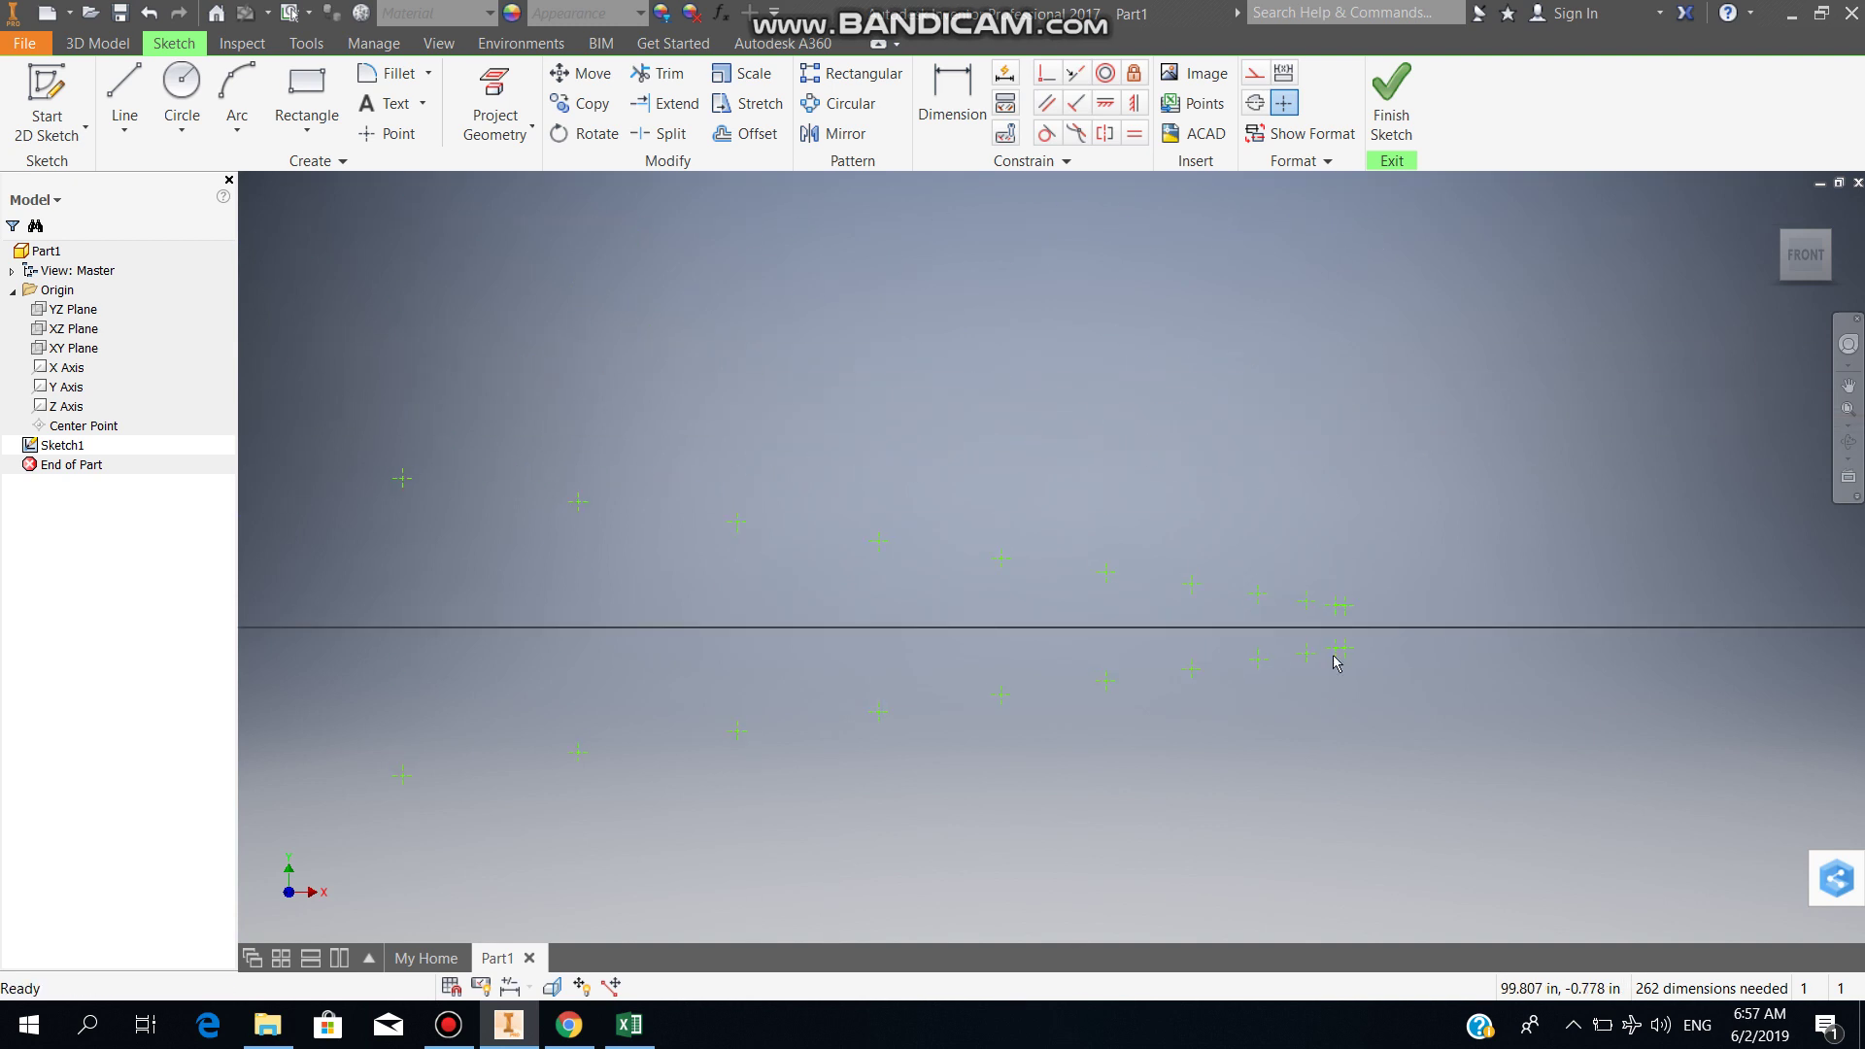
{"action": "scroll", "coordinate": [1333, 632], "scroll_direction": "down", "scroll_amount": 3}
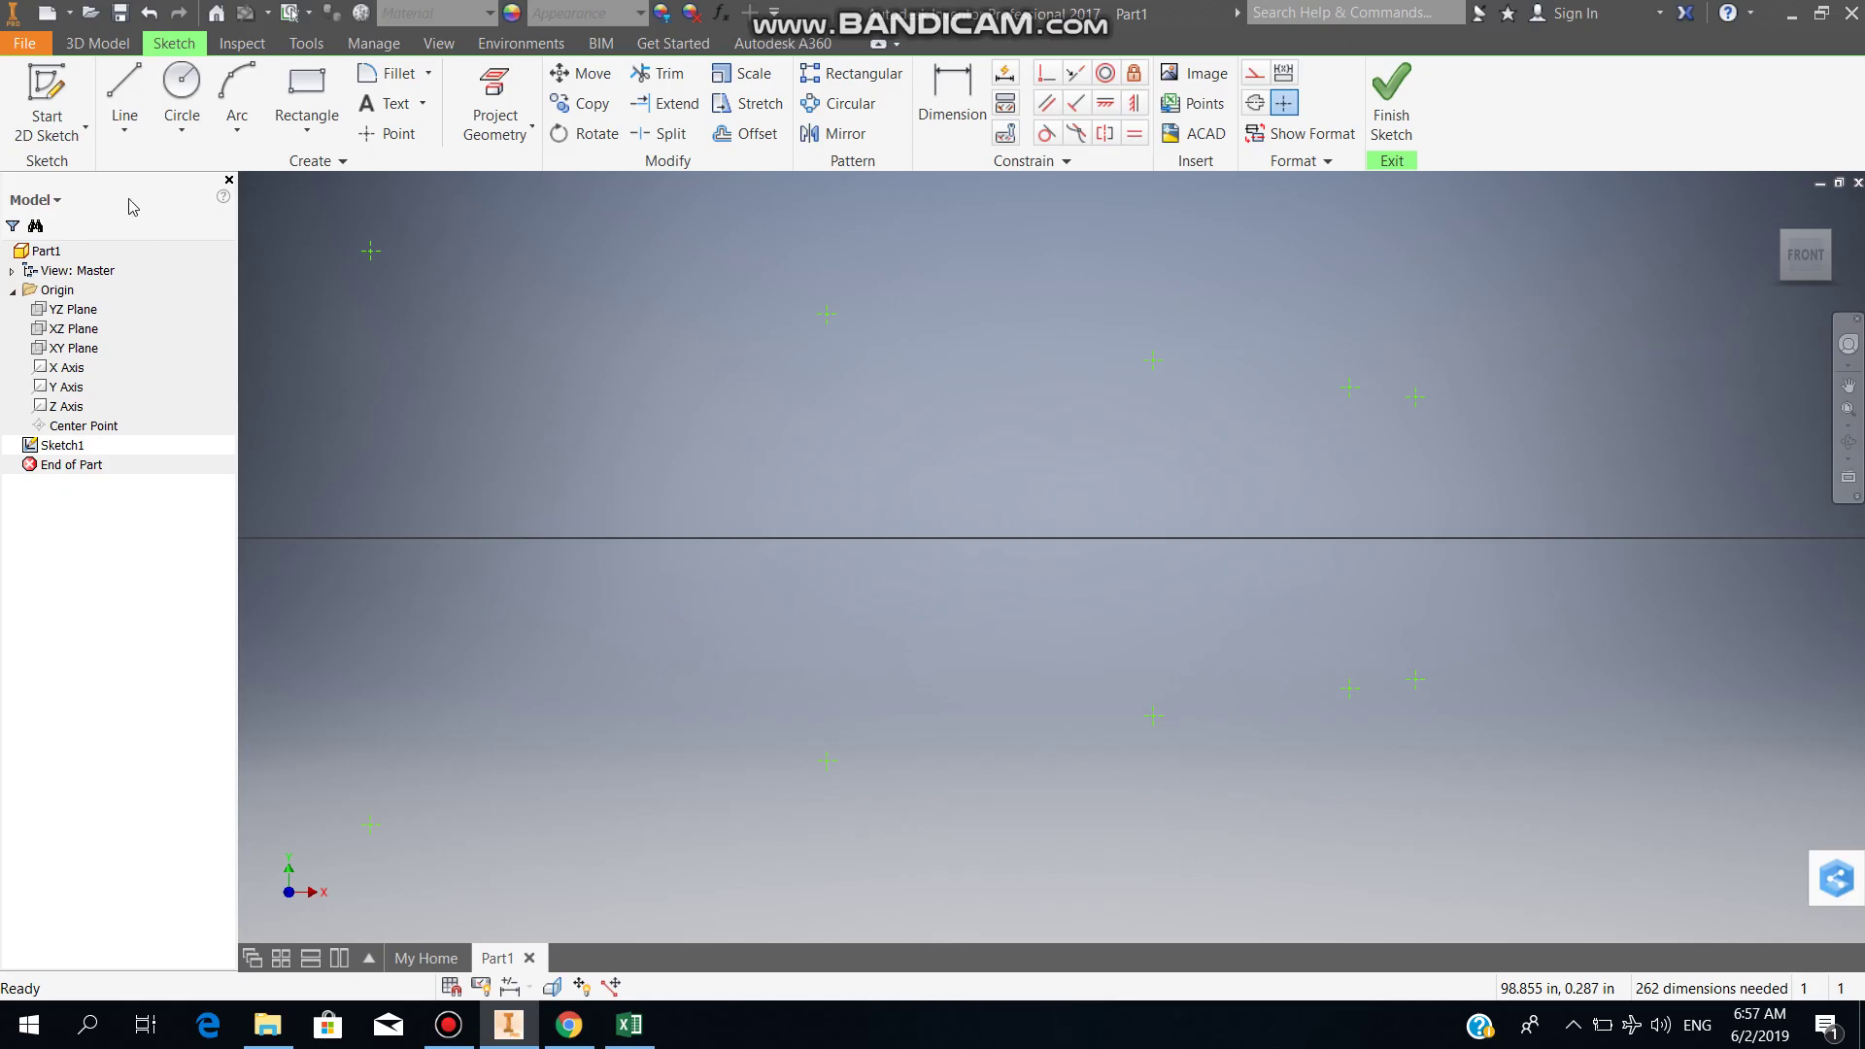
{"action": "left_click", "coordinate": [118, 132]}
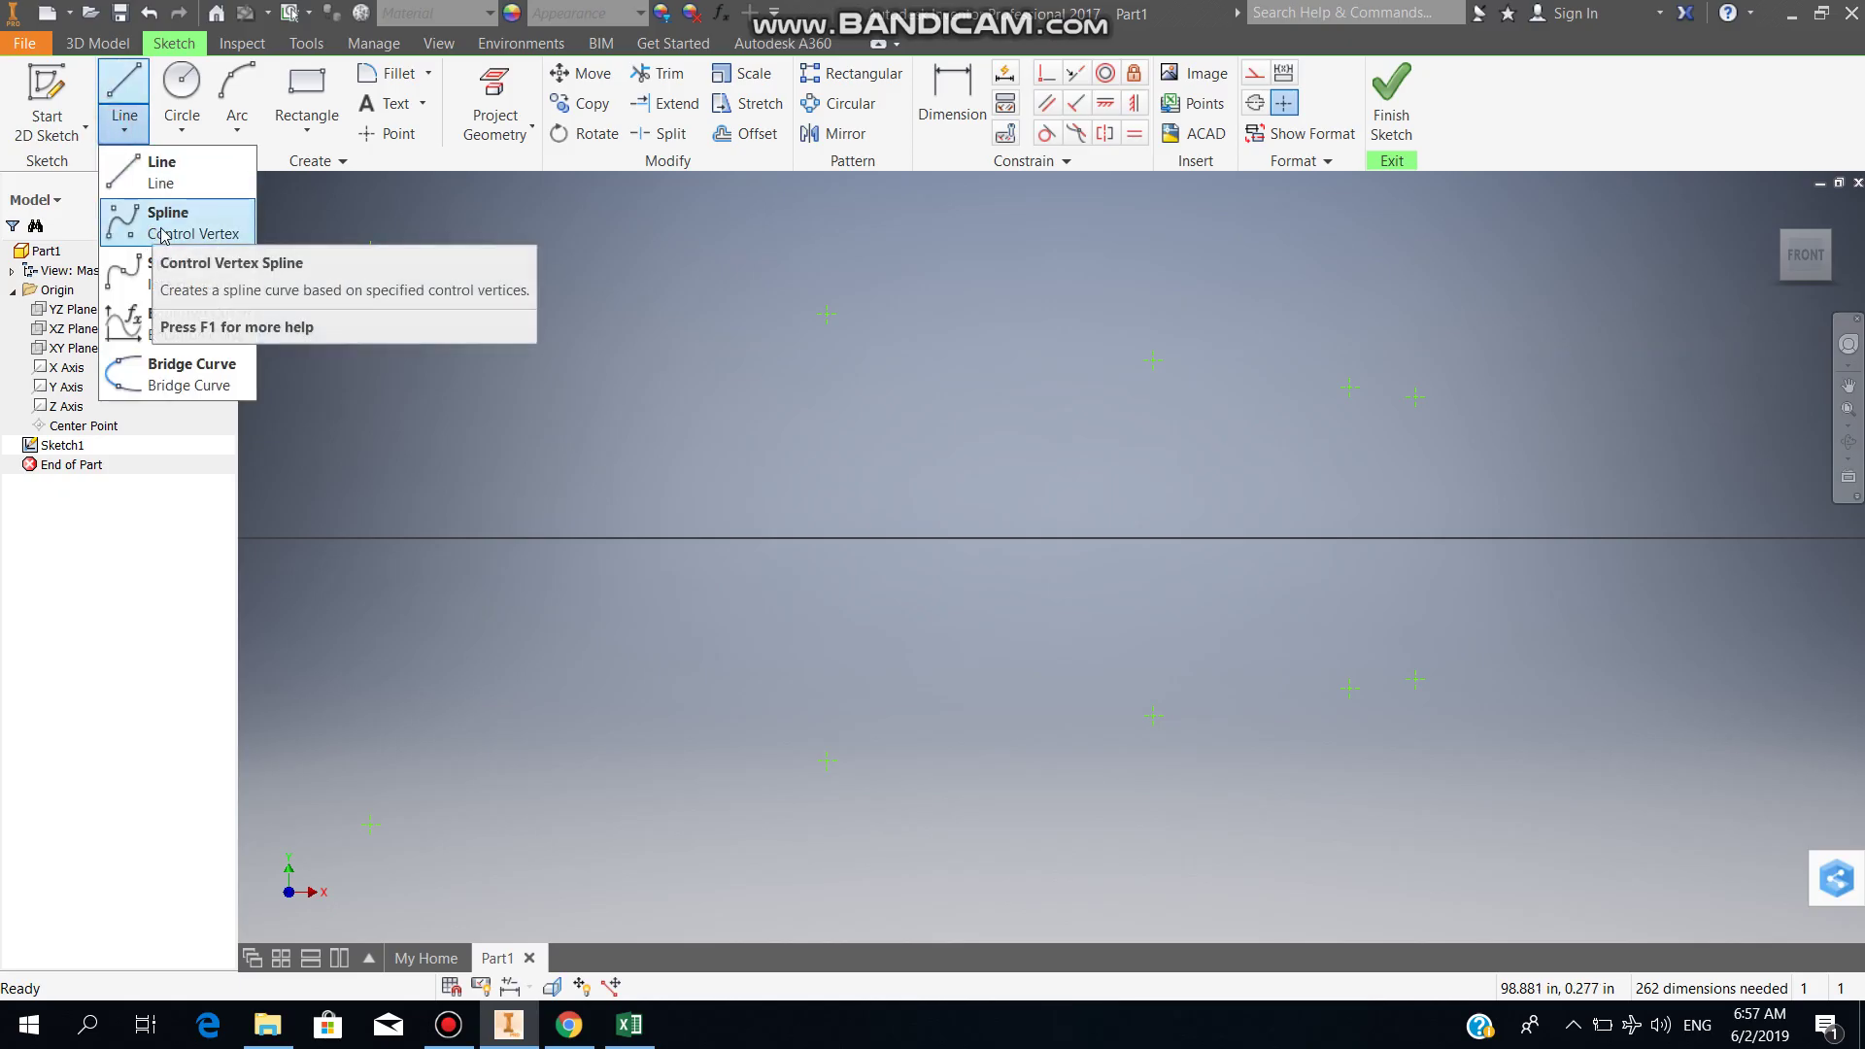
{"action": "left_click", "coordinate": [162, 234]}
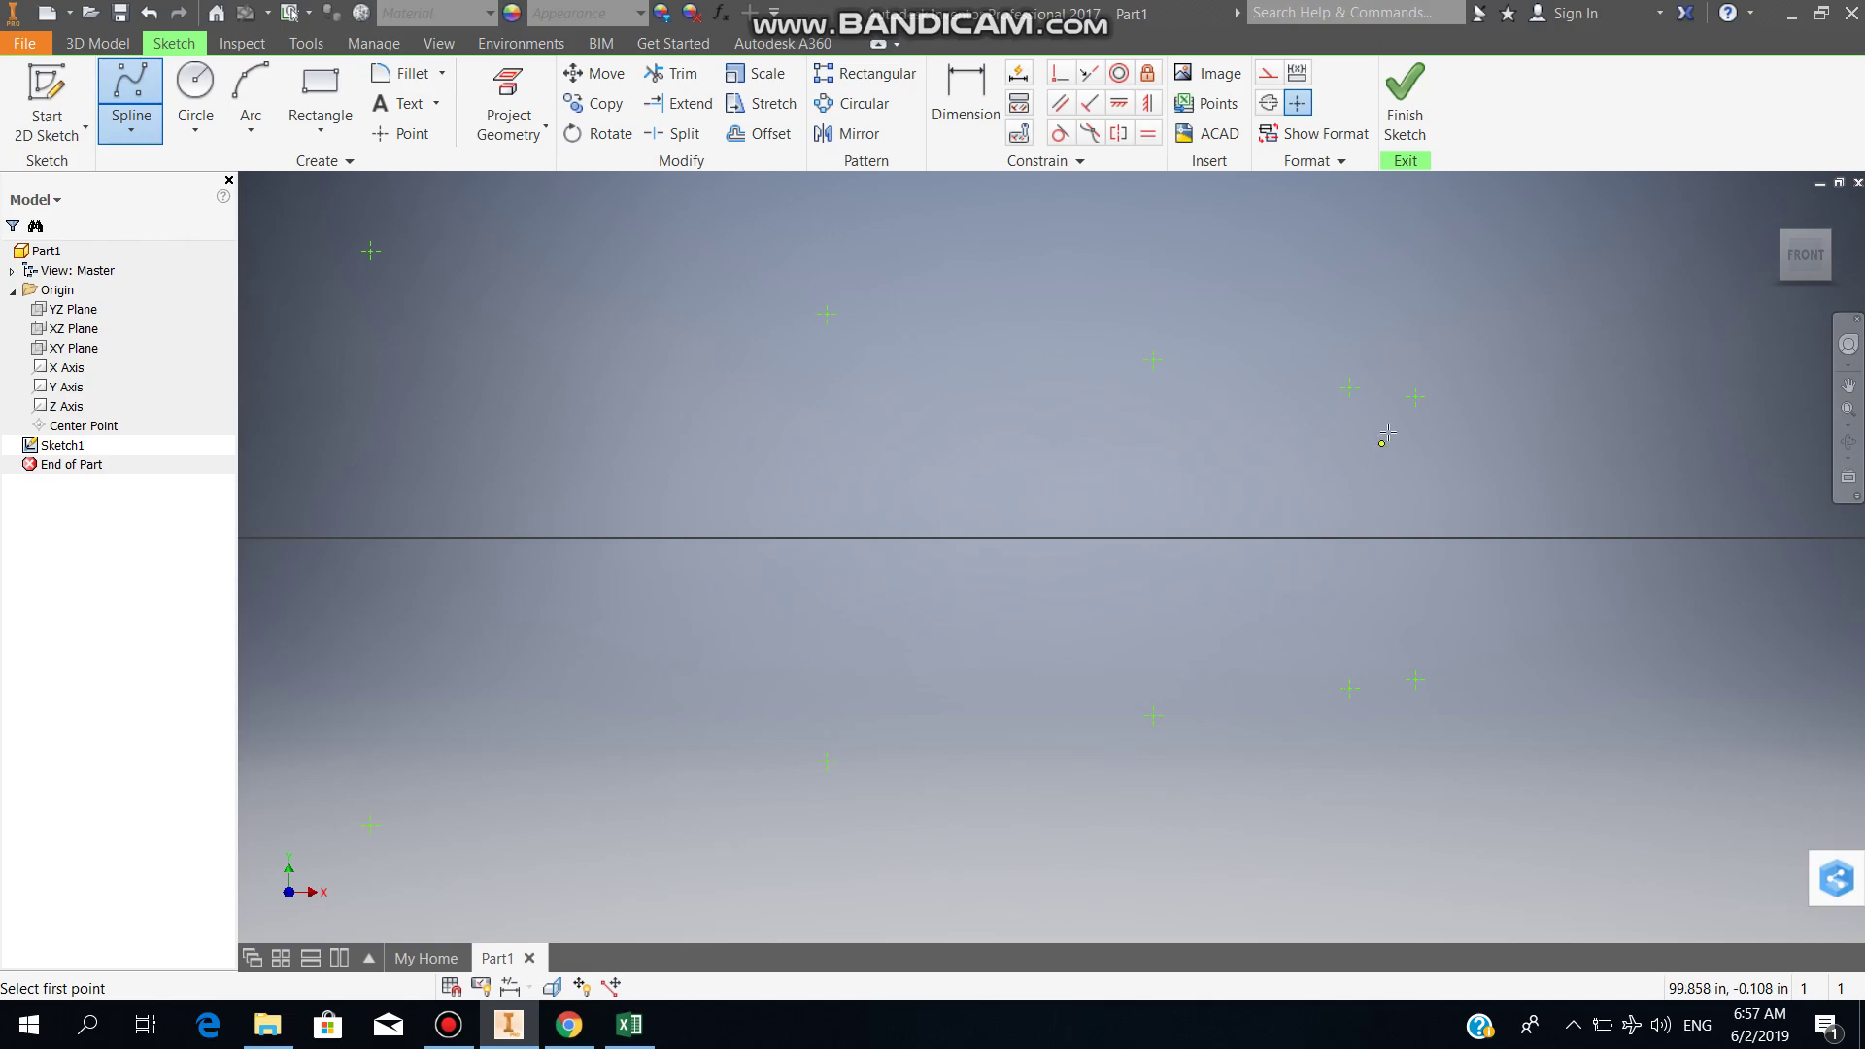
{"action": "left_click", "coordinate": [1415, 397]}
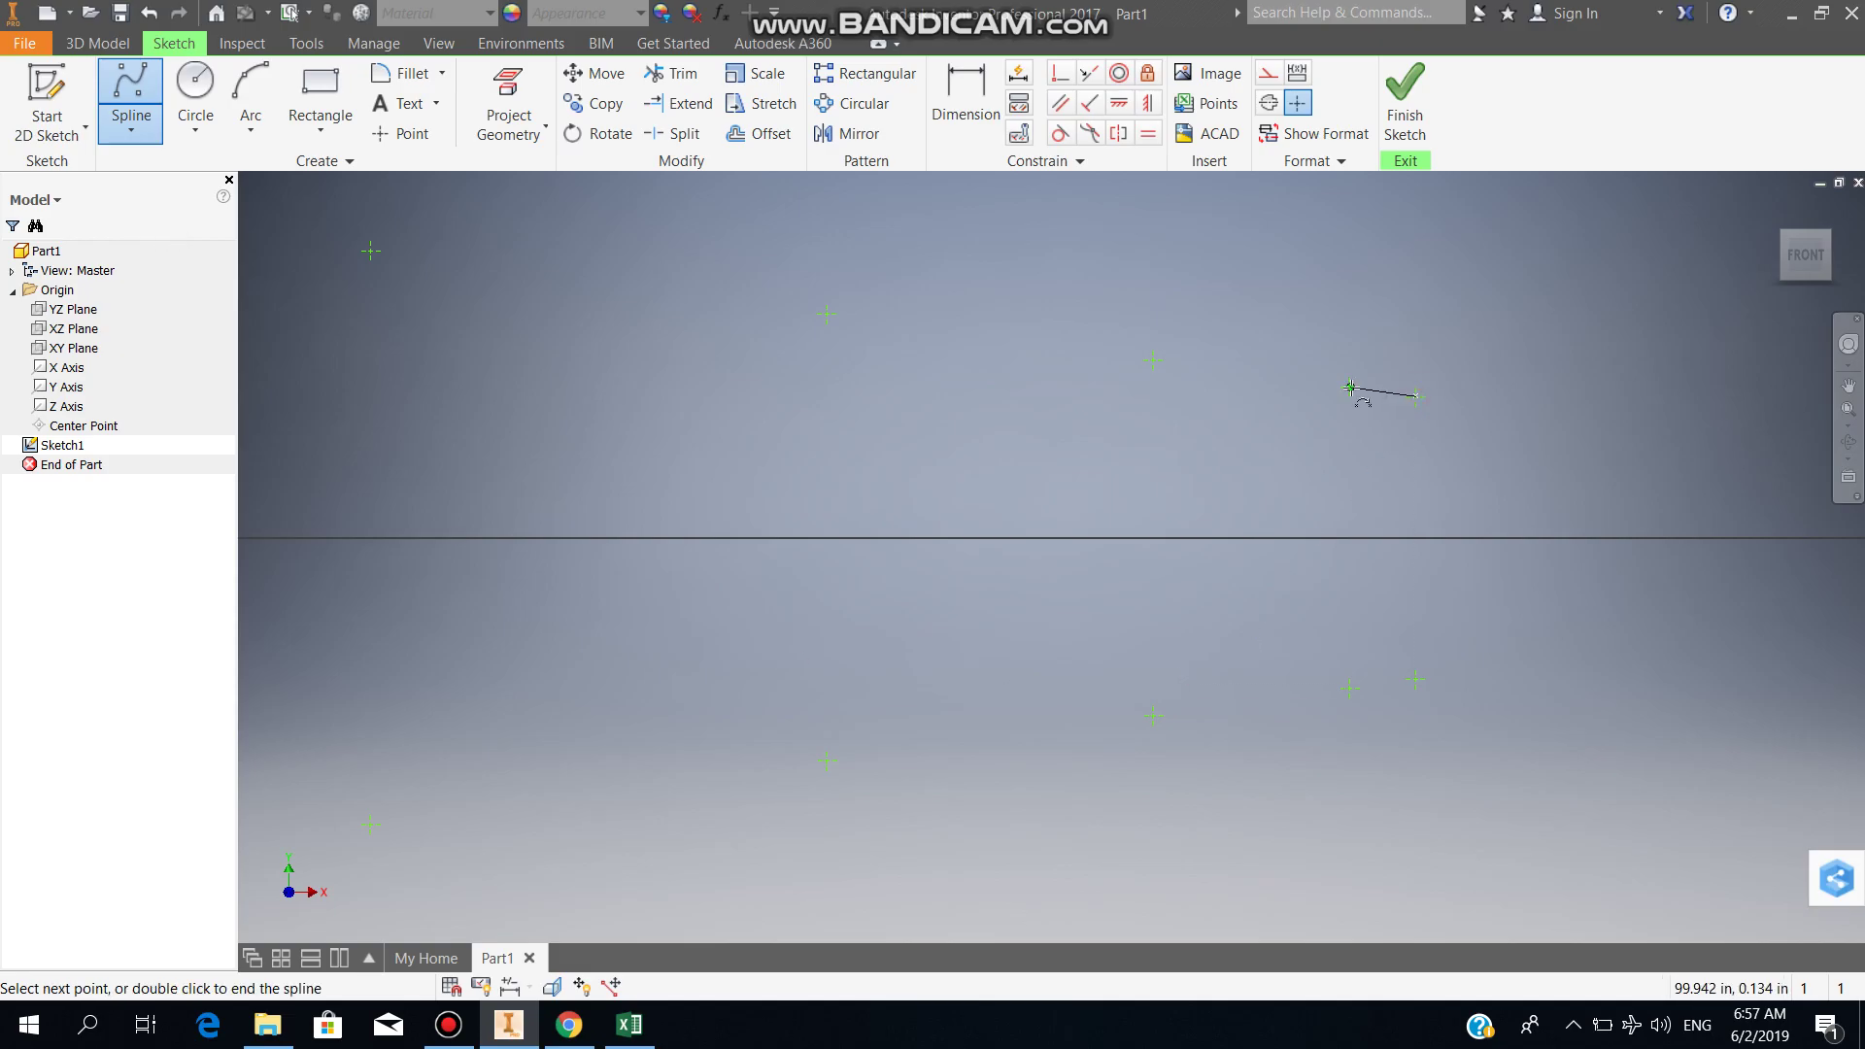
{"action": "left_click", "coordinate": [1155, 360]}
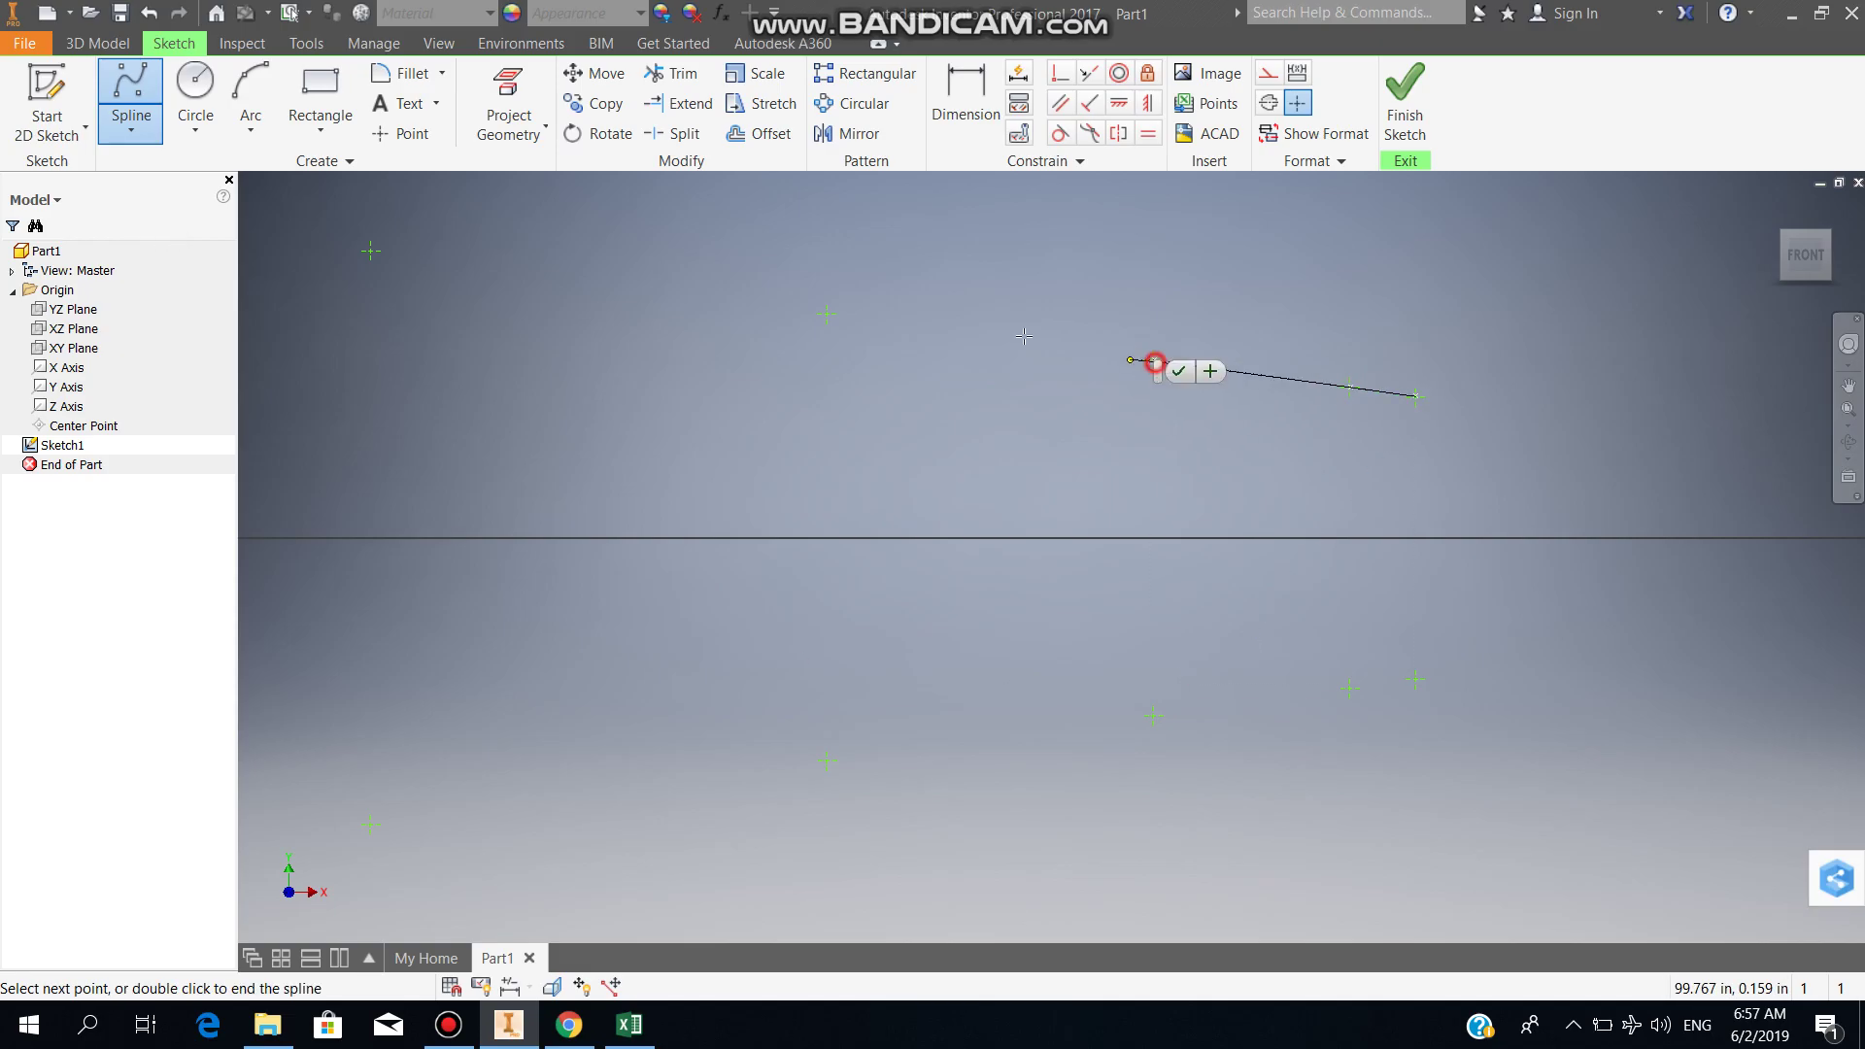
{"action": "left_click", "coordinate": [827, 314]}
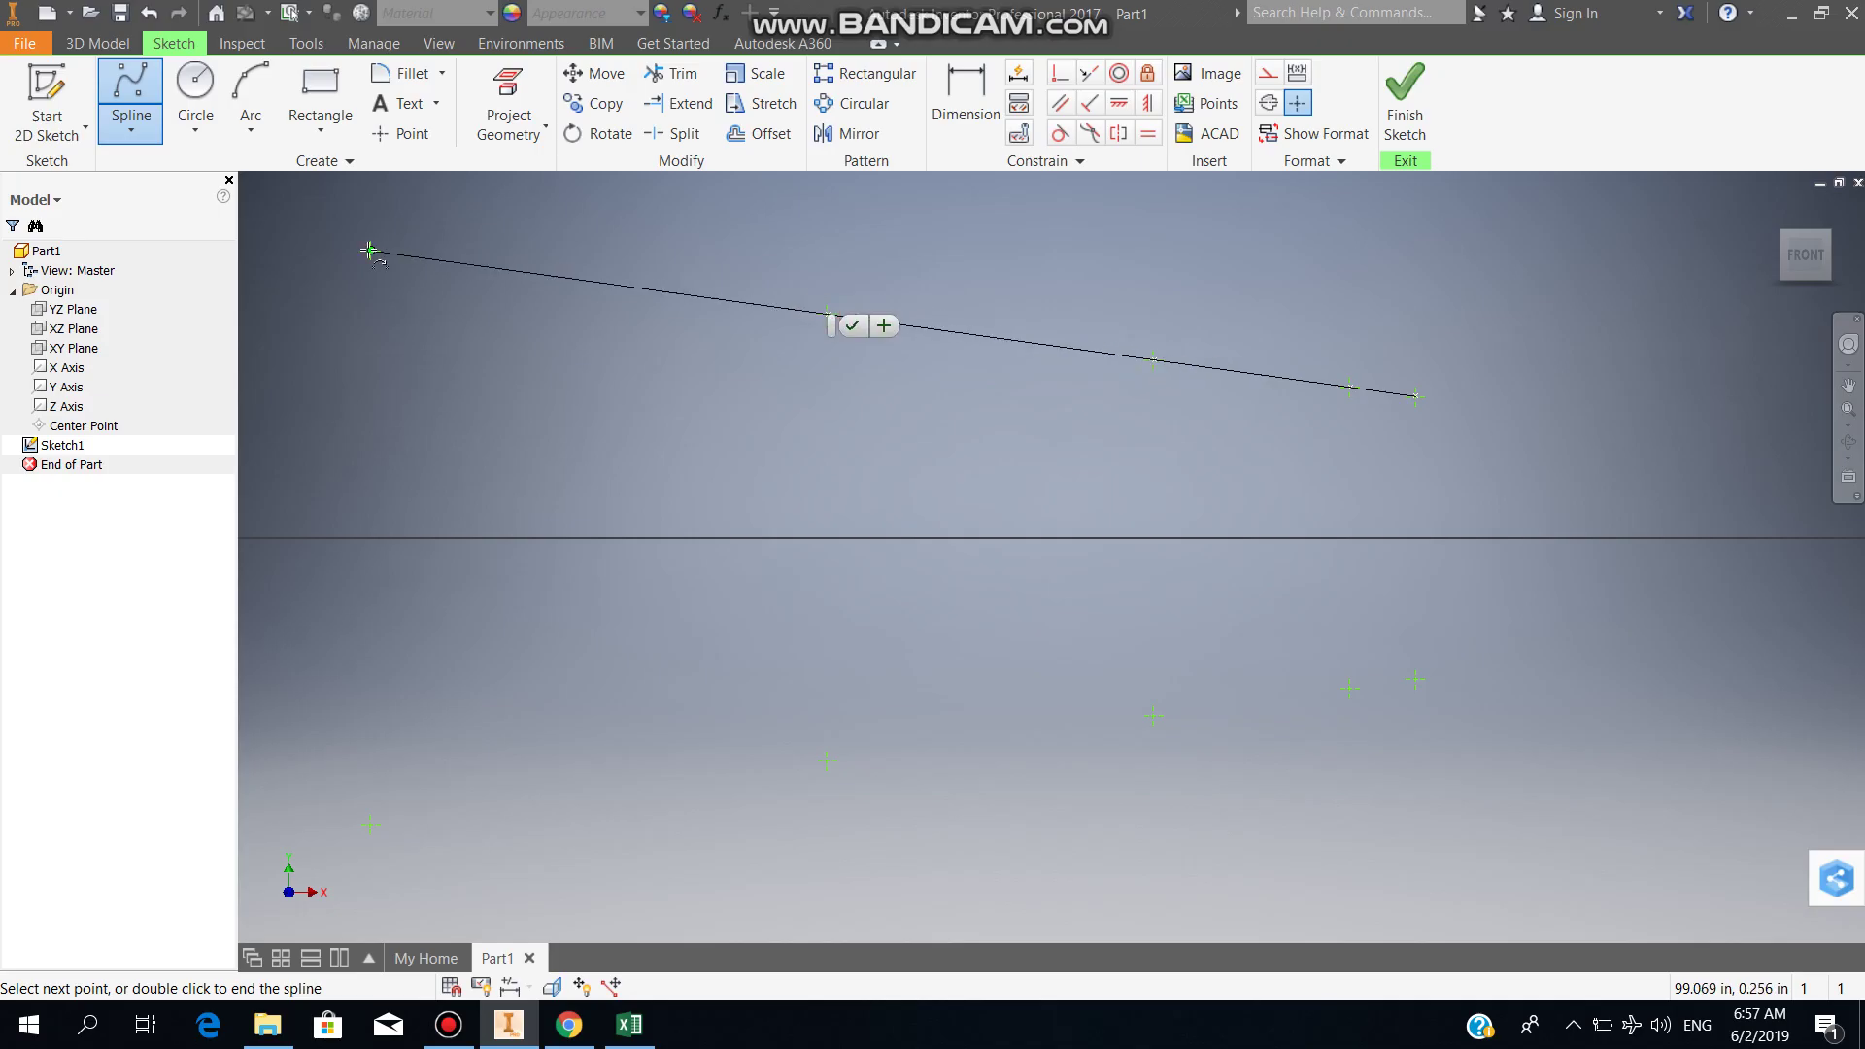
{"action": "left_click", "coordinate": [371, 251]}
{"action": "middle_click_drag", "start_coordinate": [613, 554], "coordinate": [1597, 735]}
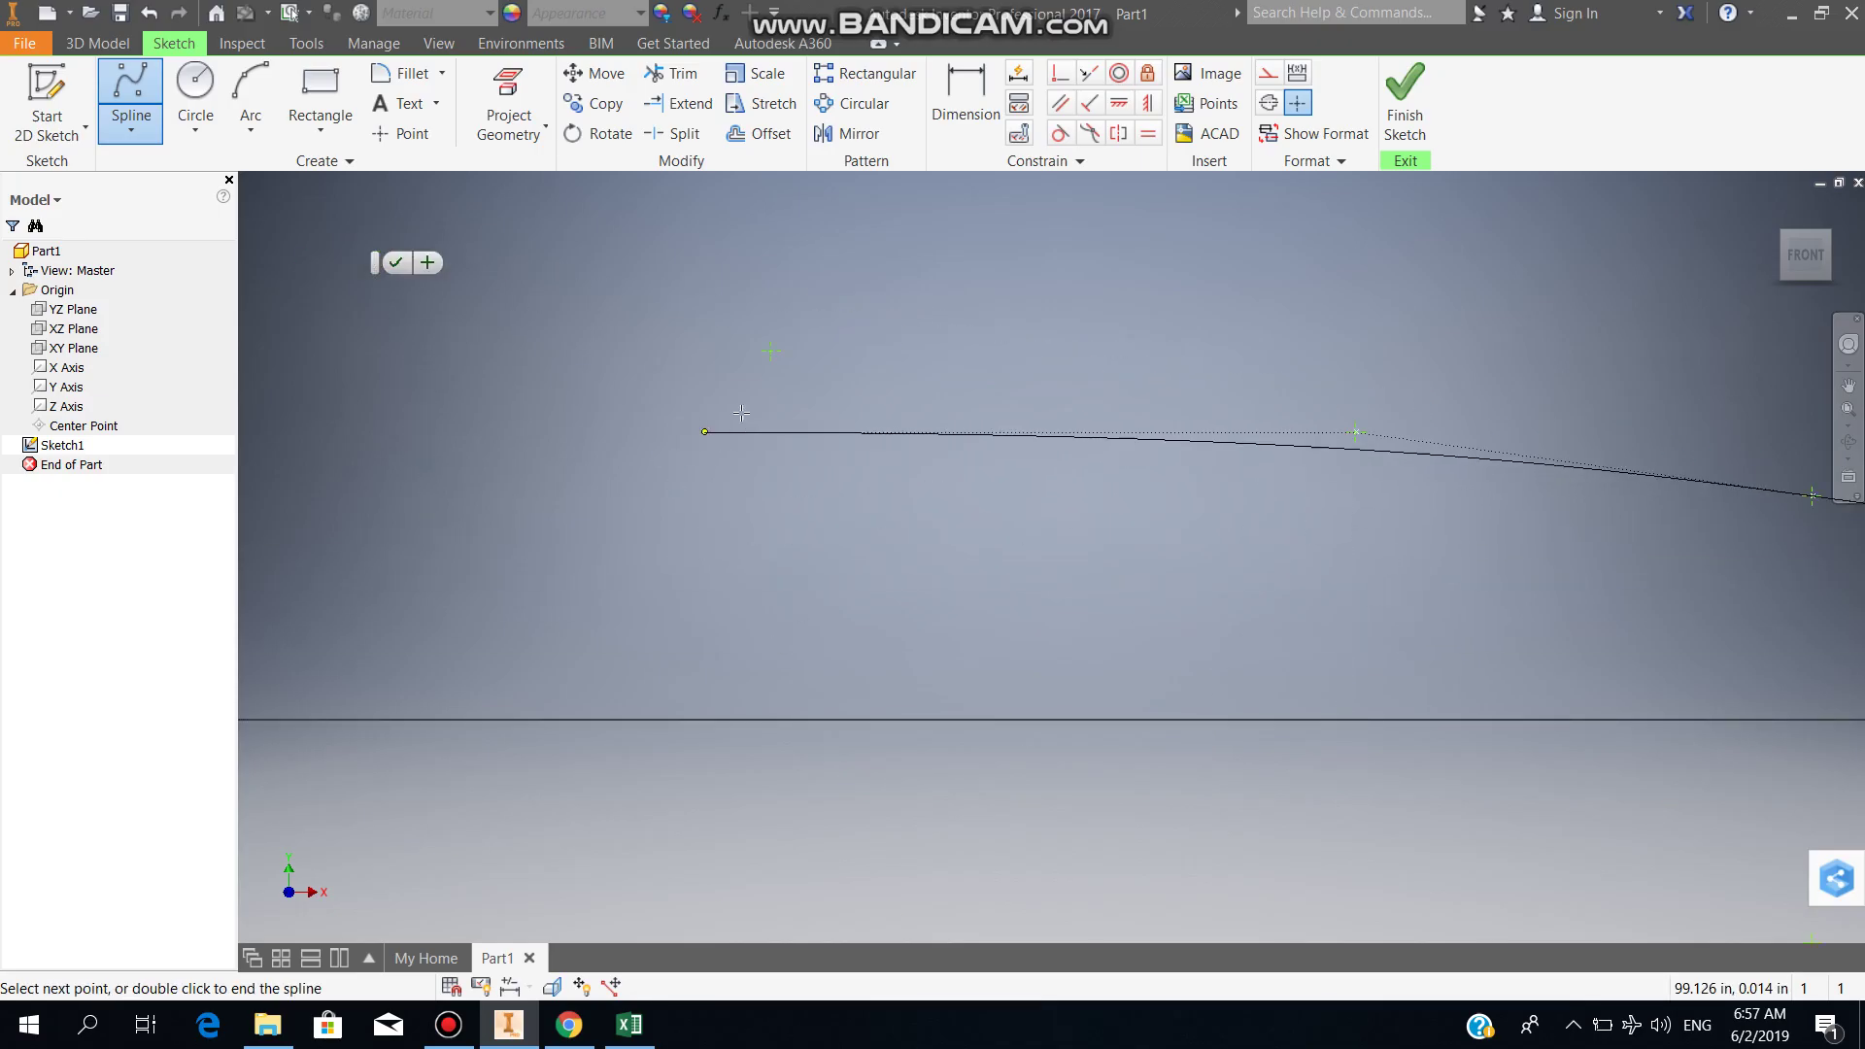
{"action": "left_click", "coordinate": [770, 351]}
{"action": "scroll", "coordinate": [693, 487], "scroll_direction": "down", "scroll_amount": 5}
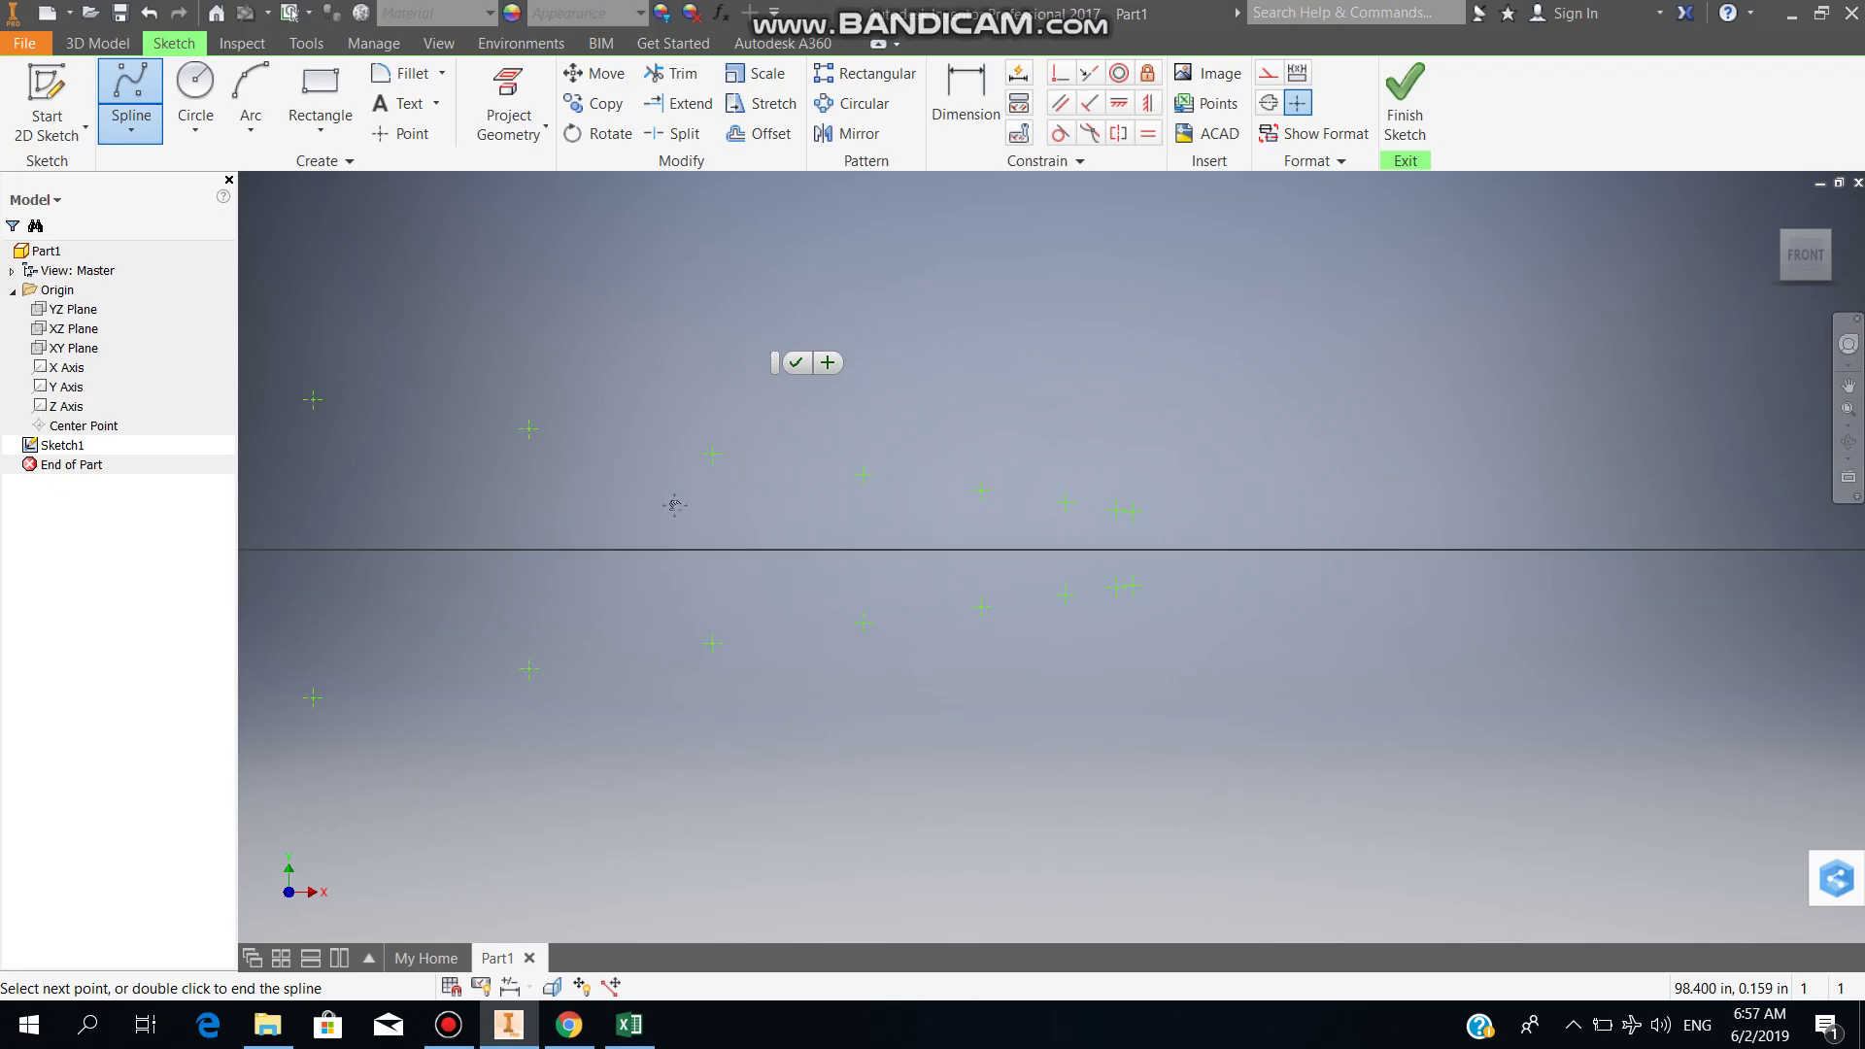
{"action": "middle_click_drag", "start_coordinate": [674, 504], "coordinate": [1207, 624]}
{"action": "middle_click_drag", "start_coordinate": [1050, 618], "coordinate": [1469, 624]}
{"action": "scroll", "coordinate": [1463, 587], "scroll_direction": "down", "scroll_amount": 2}
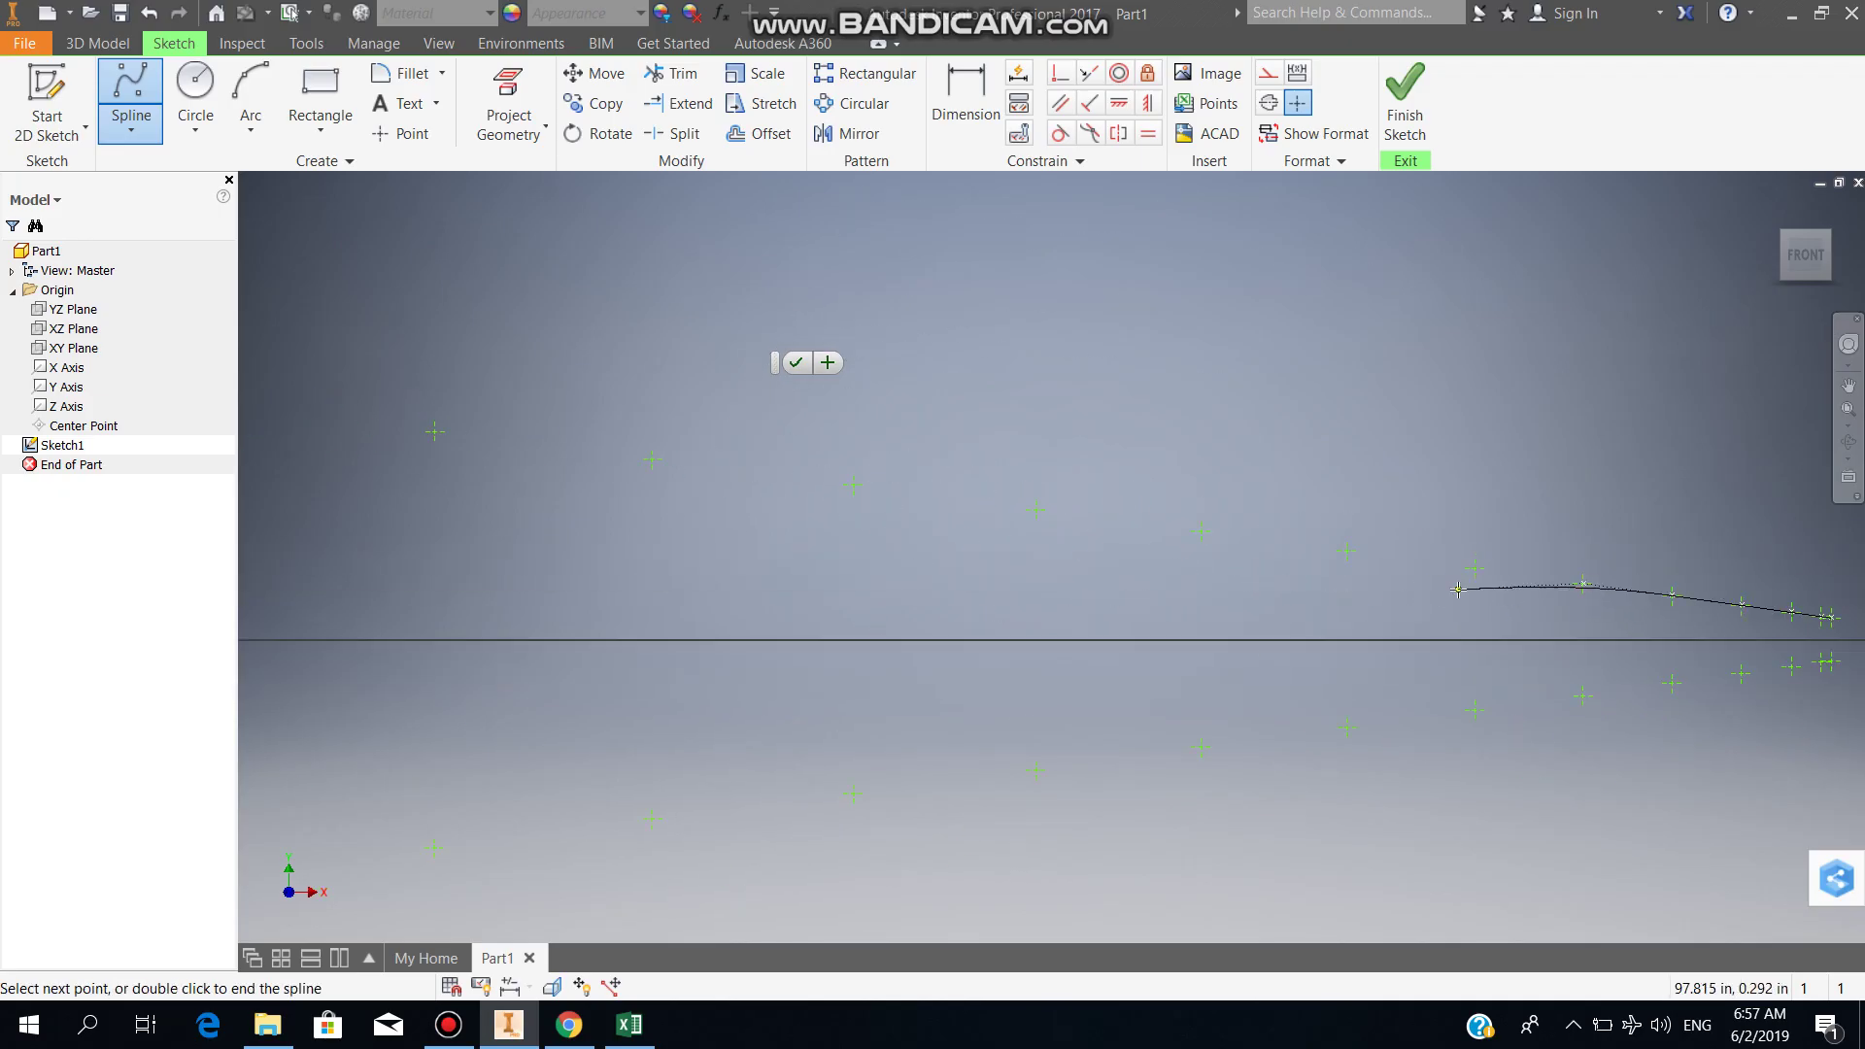
{"action": "scroll", "coordinate": [1496, 588], "scroll_direction": "up", "scroll_amount": 5}
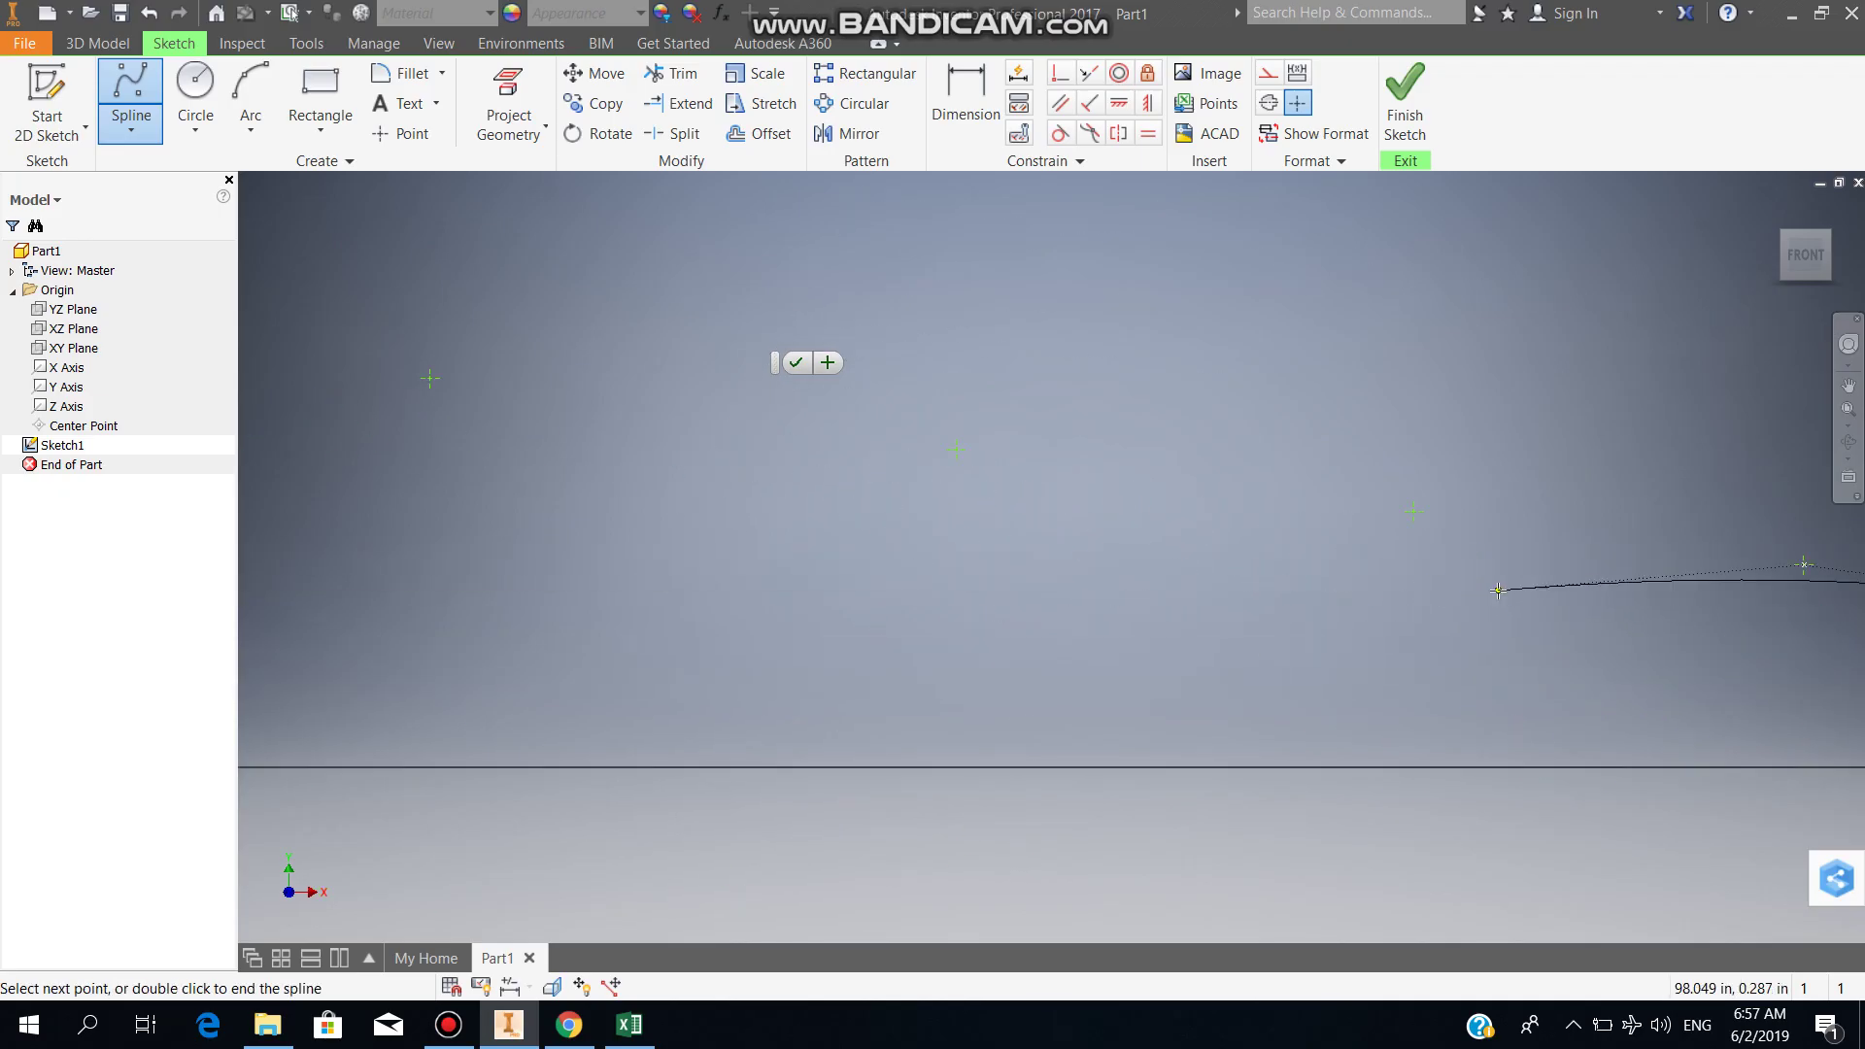
{"action": "left_click", "coordinate": [1414, 511]}
{"action": "left_click", "coordinate": [951, 449]}
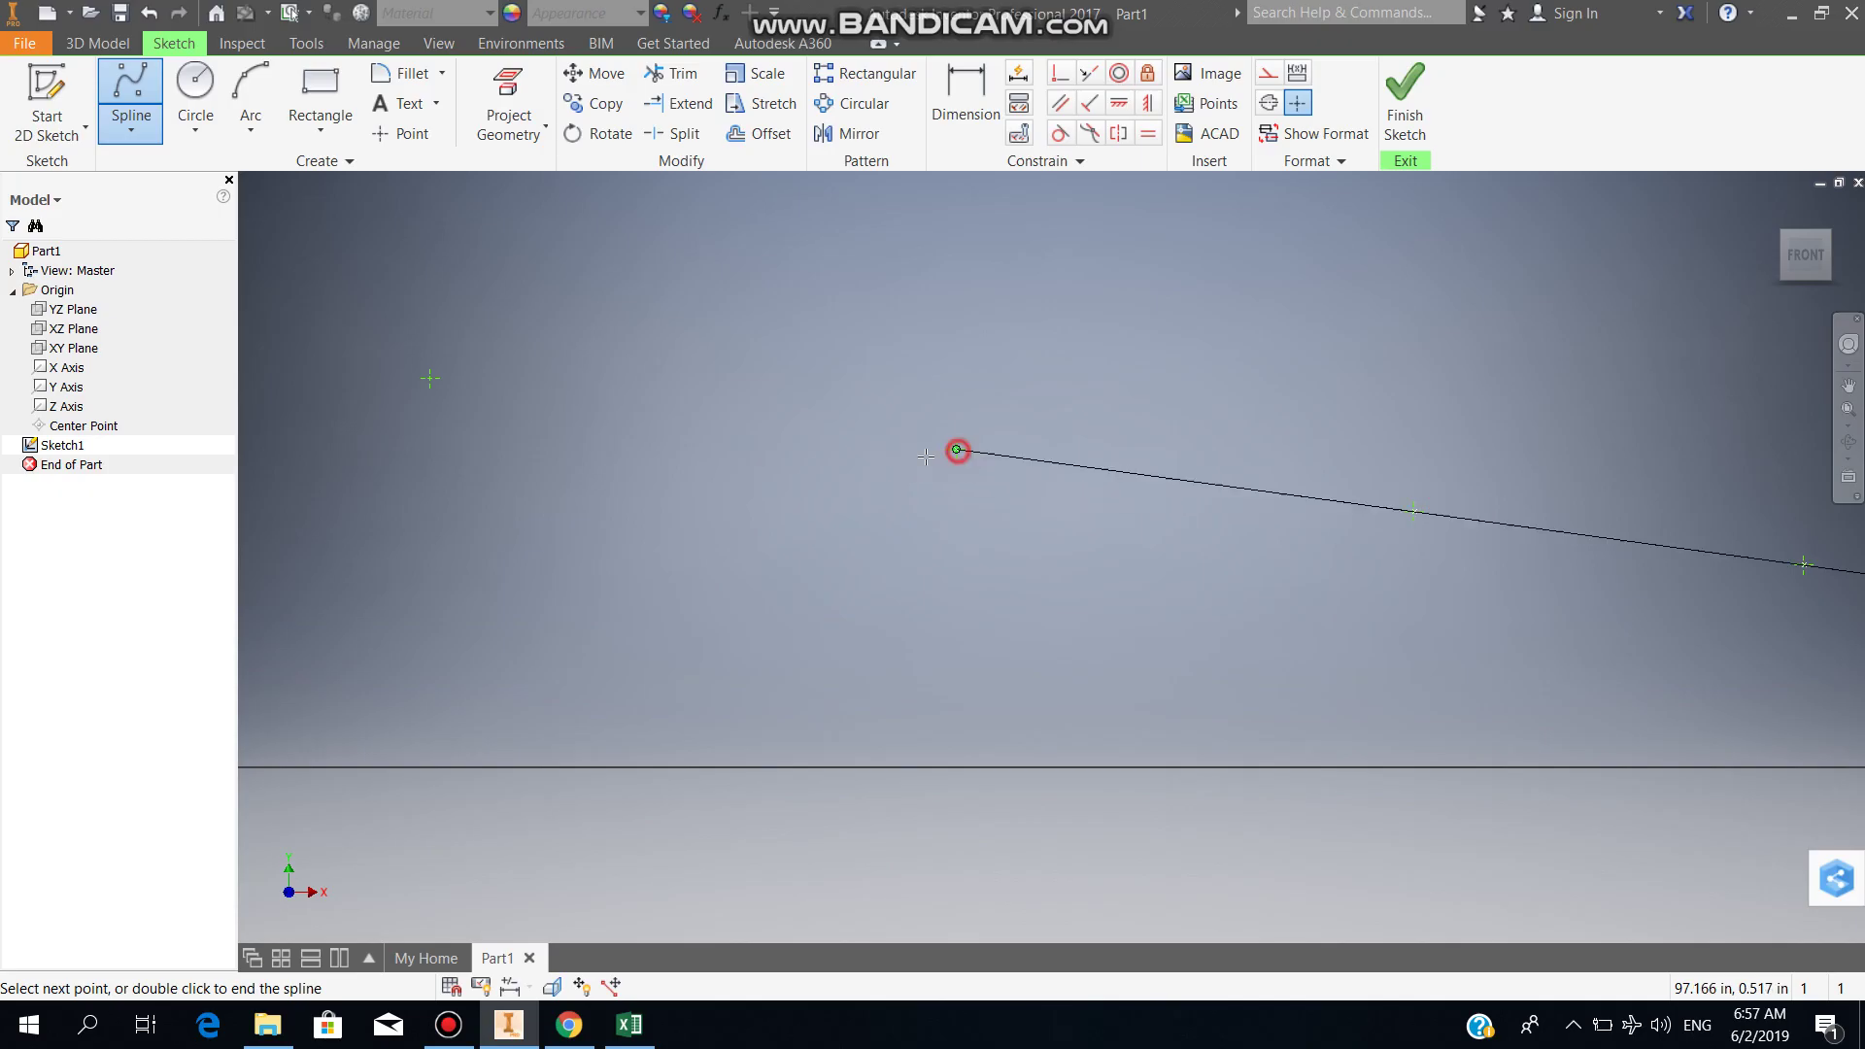
{"action": "left_click", "coordinate": [429, 377]}
{"action": "scroll", "coordinate": [551, 555], "scroll_direction": "up", "scroll_amount": 1}
{"action": "scroll", "coordinate": [550, 555], "scroll_direction": "down", "scroll_amount": 5}
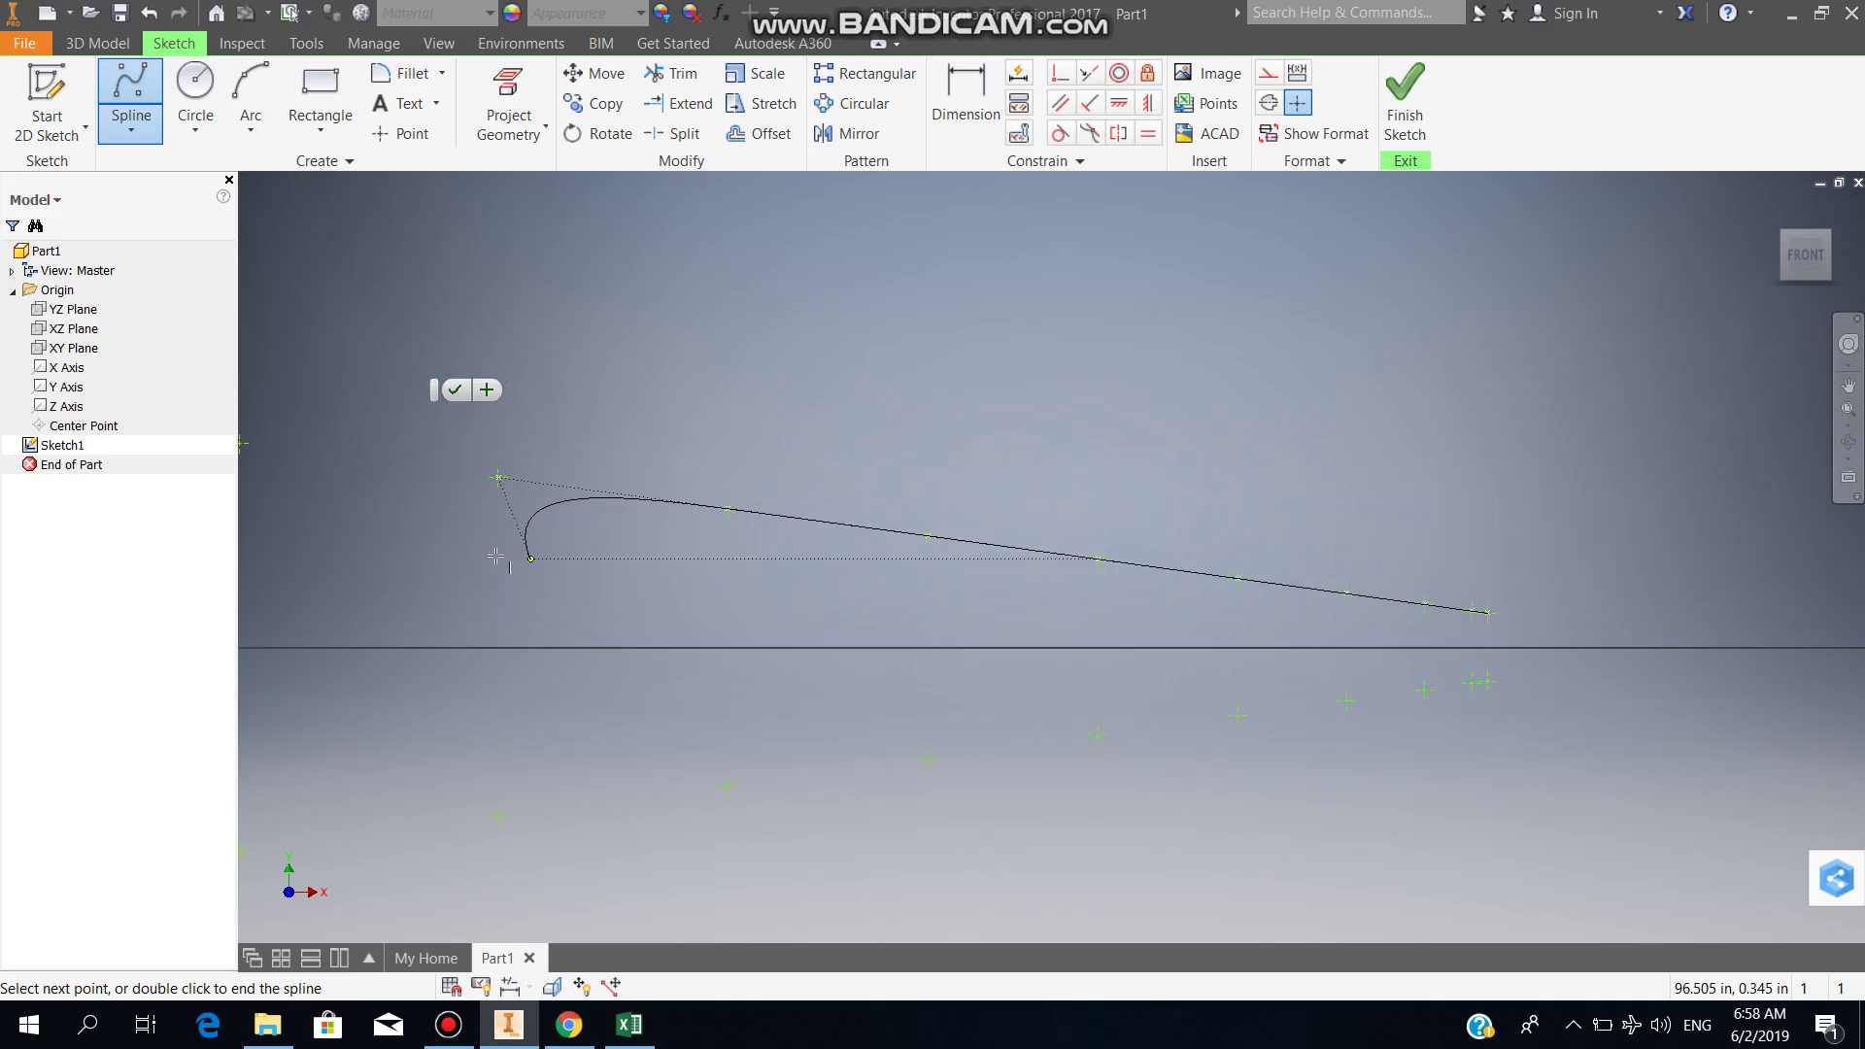
{"action": "middle_click_drag", "start_coordinate": [663, 574], "coordinate": [1606, 638]}
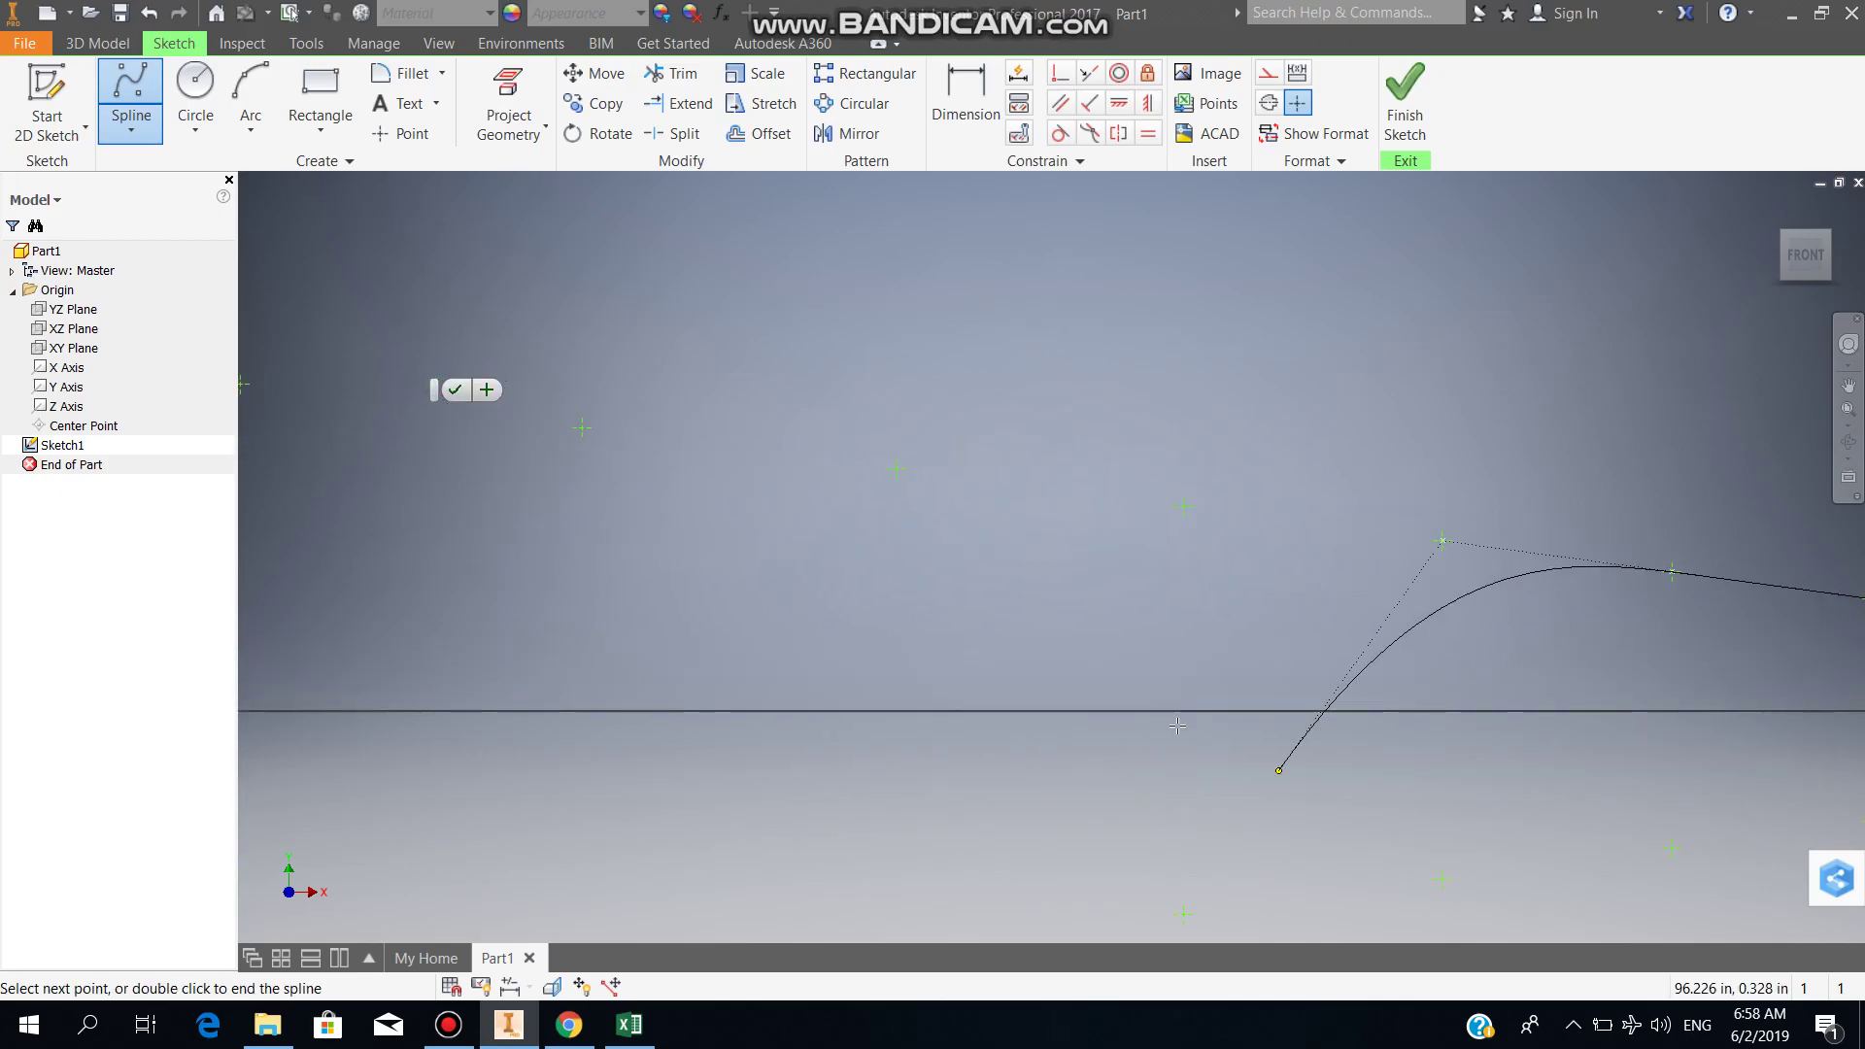
{"action": "left_click", "coordinate": [1183, 506]}
{"action": "left_click", "coordinate": [894, 469]}
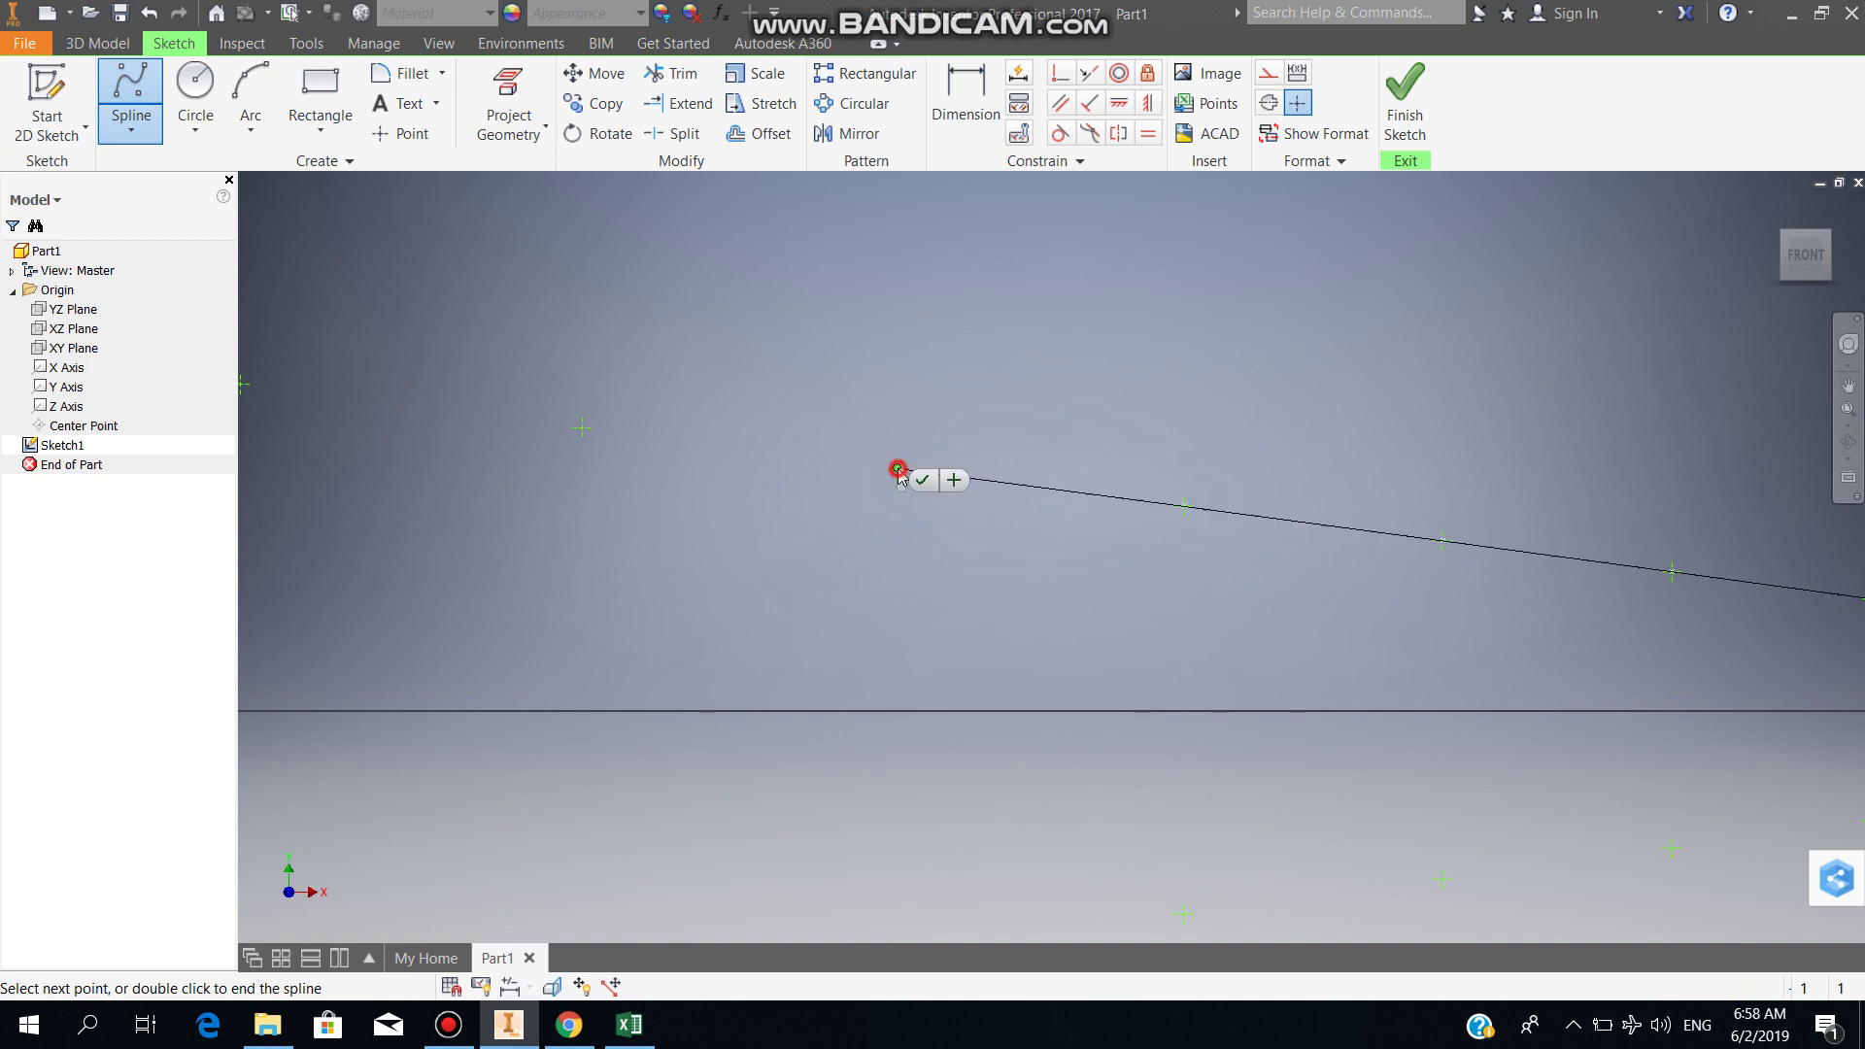
{"action": "left_click", "coordinate": [582, 427]}
{"action": "mouse_move", "coordinate": [684, 597]}
{"action": "middle_mouse_down"}
{"action": "mouse_move", "coordinate": [773, 637]}
{"action": "mouse_move", "coordinate": [1567, 688]}
{"action": "middle_mouse_up"}
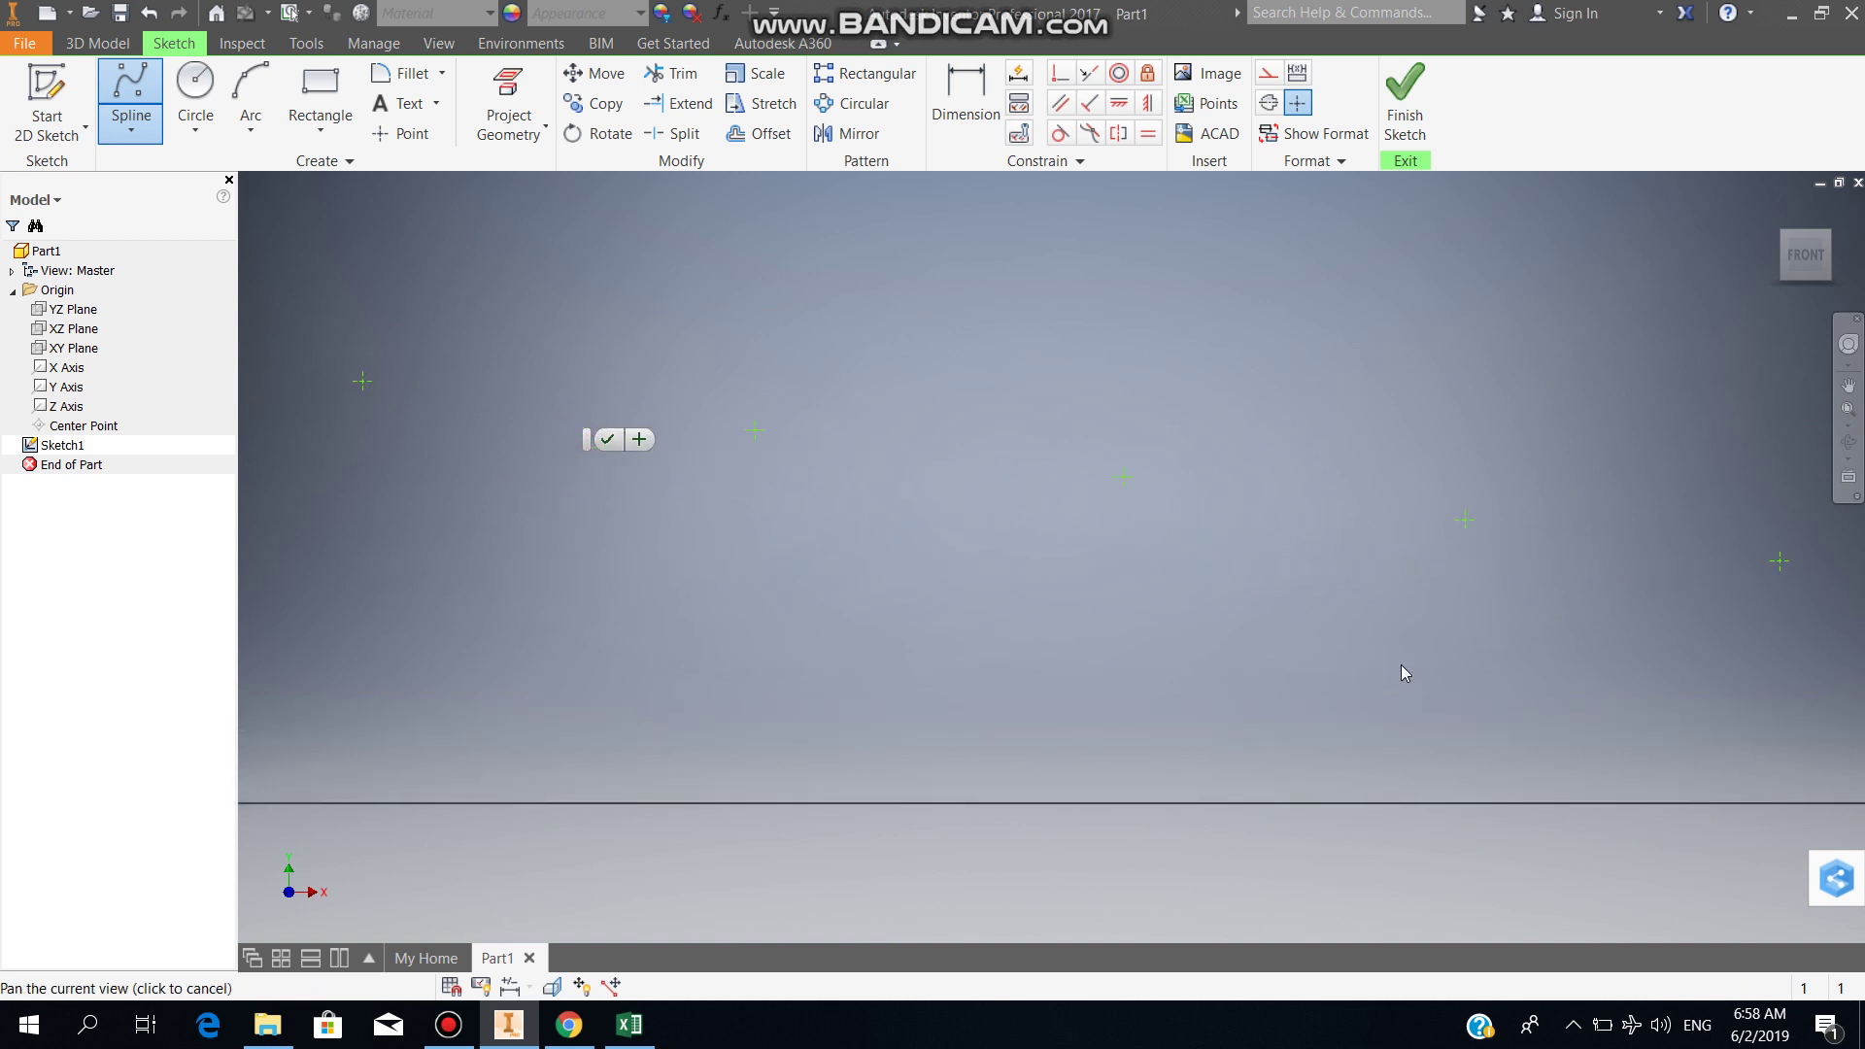
{"action": "left_click", "coordinate": [1122, 476]}
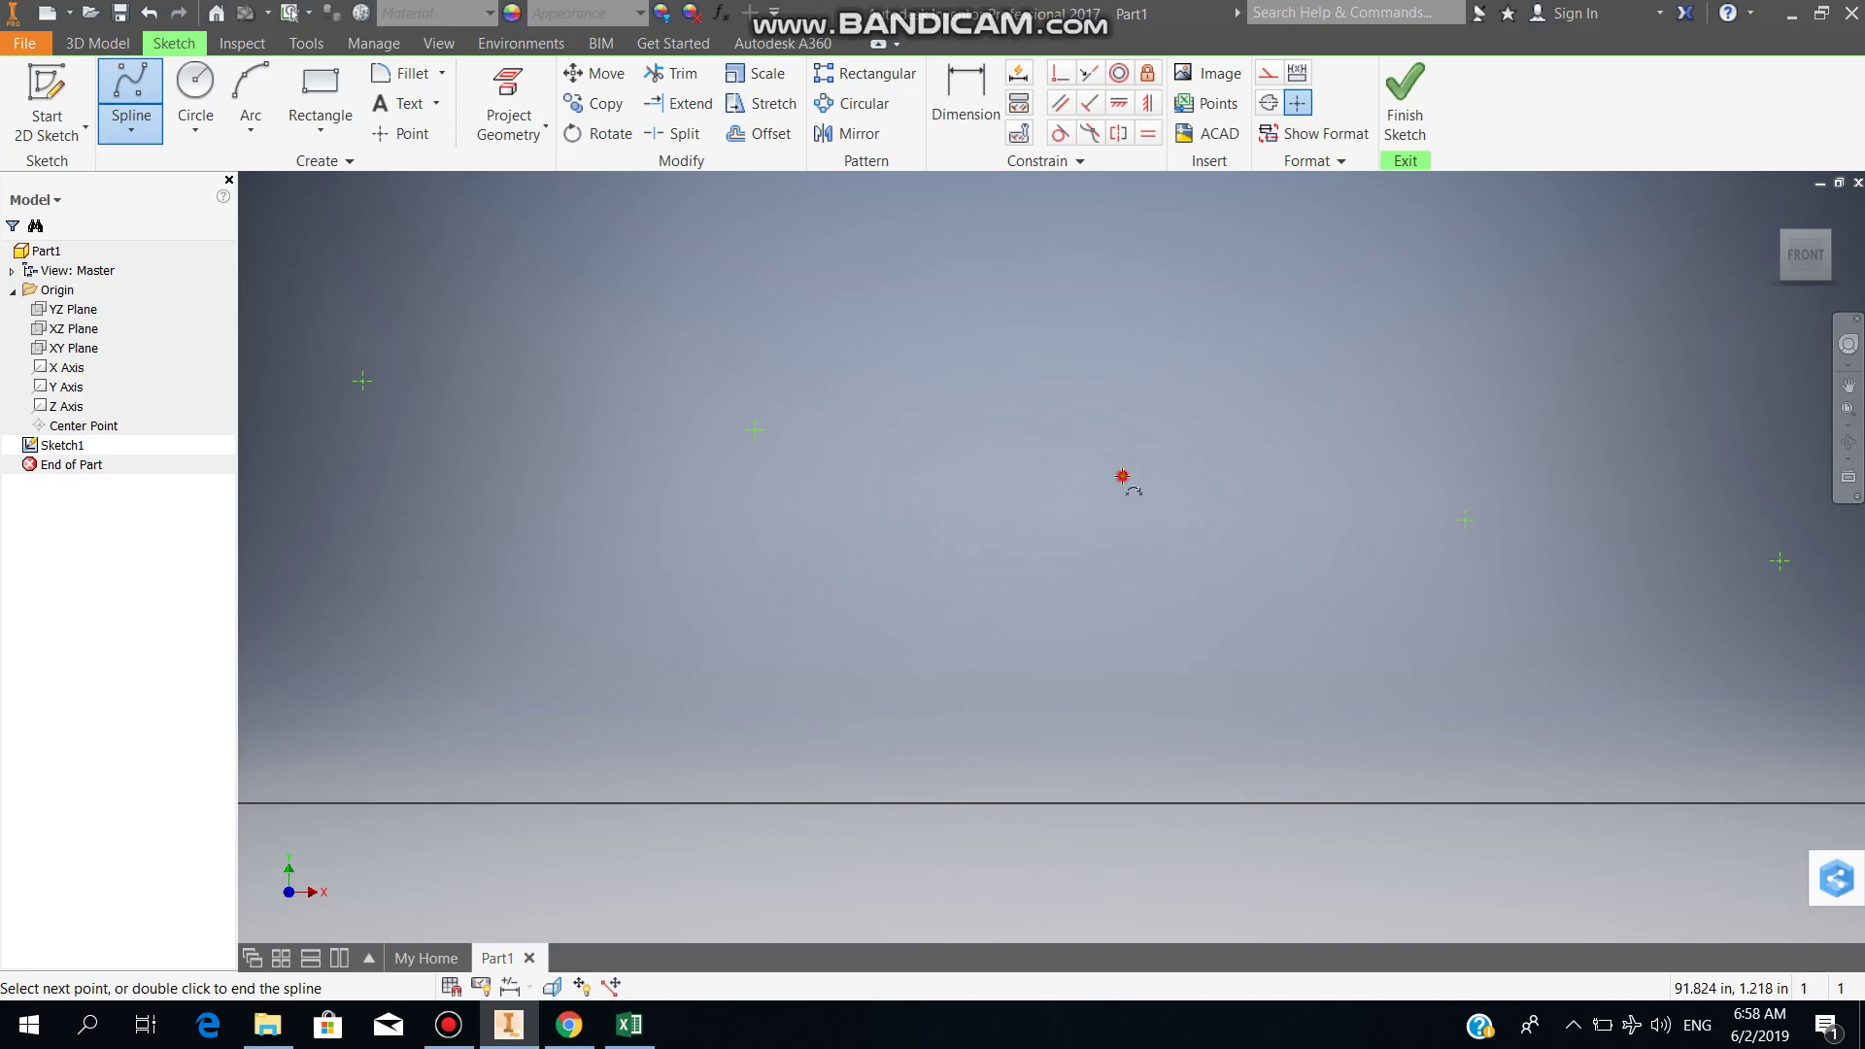
{"action": "left_click", "coordinate": [755, 430]}
{"action": "left_click", "coordinate": [362, 381]}
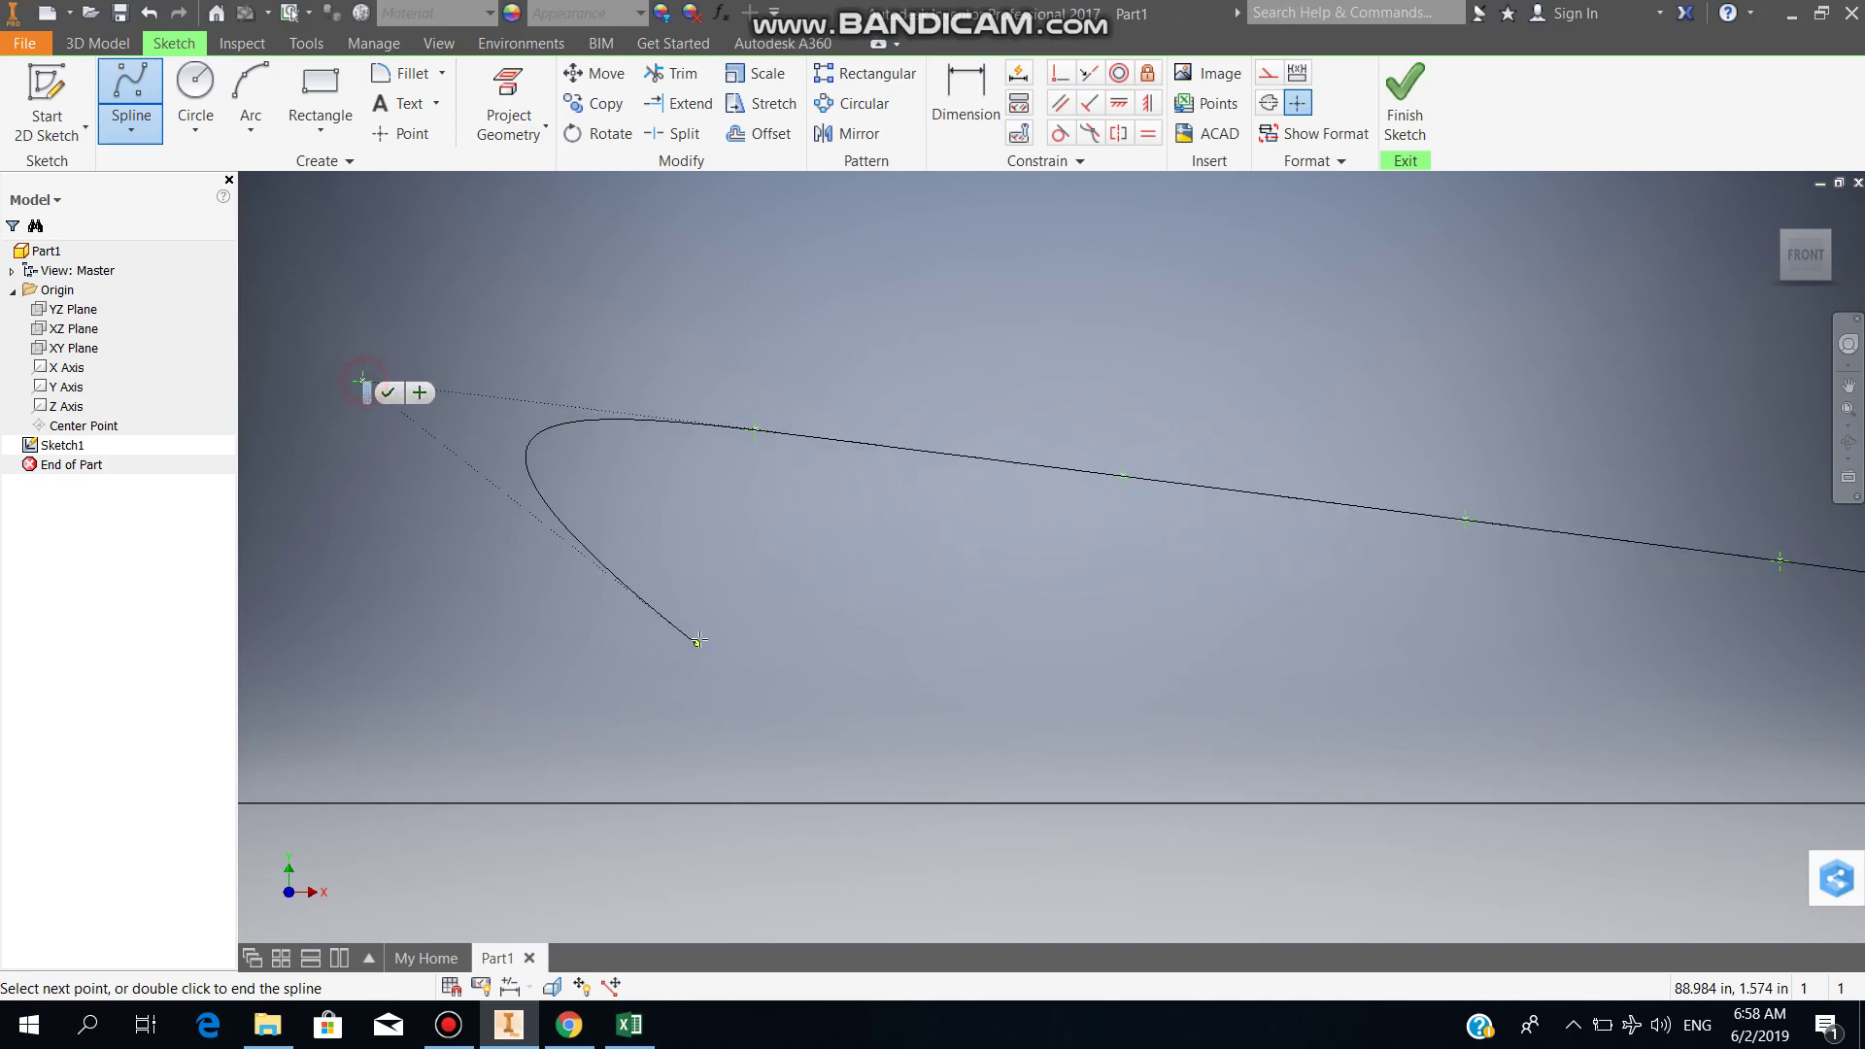
{"action": "scroll", "coordinate": [686, 644], "scroll_direction": "down", "scroll_amount": 5}
{"action": "scroll", "coordinate": [1157, 633], "scroll_direction": "up", "scroll_amount": 5}
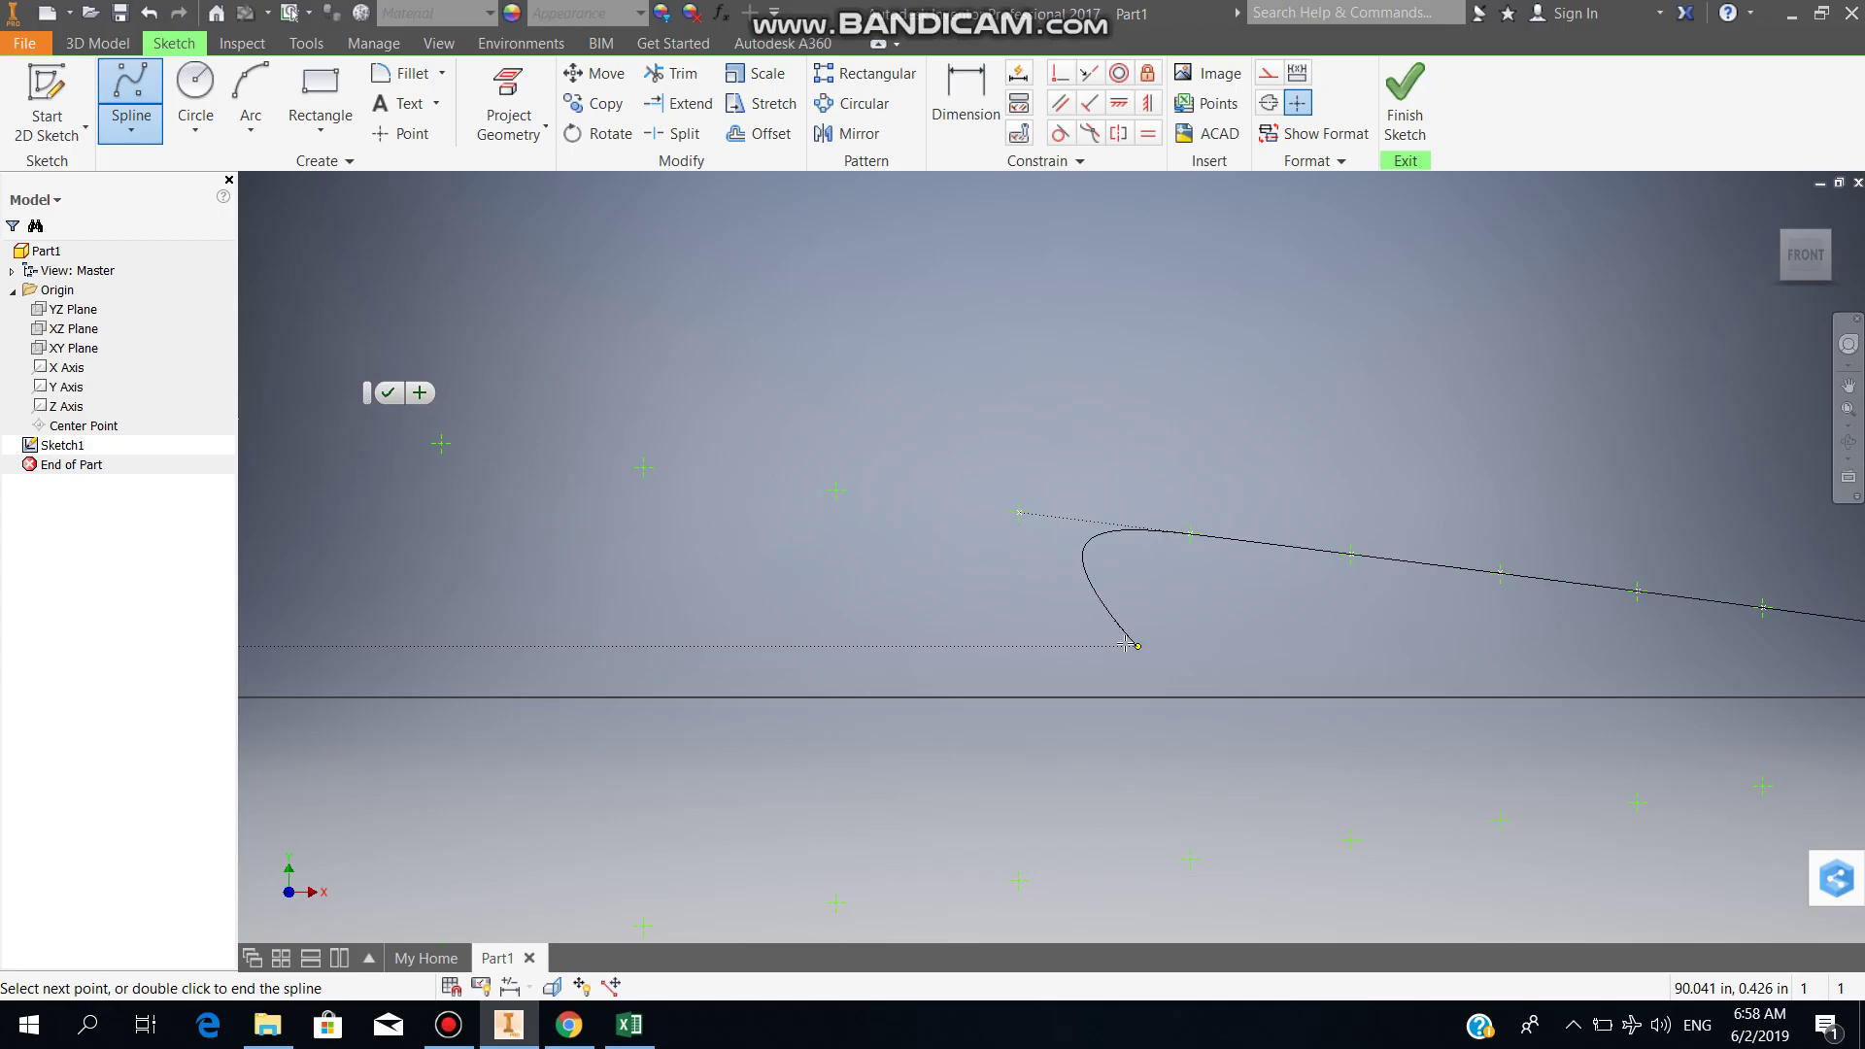
{"action": "left_click", "coordinate": [583, 356]}
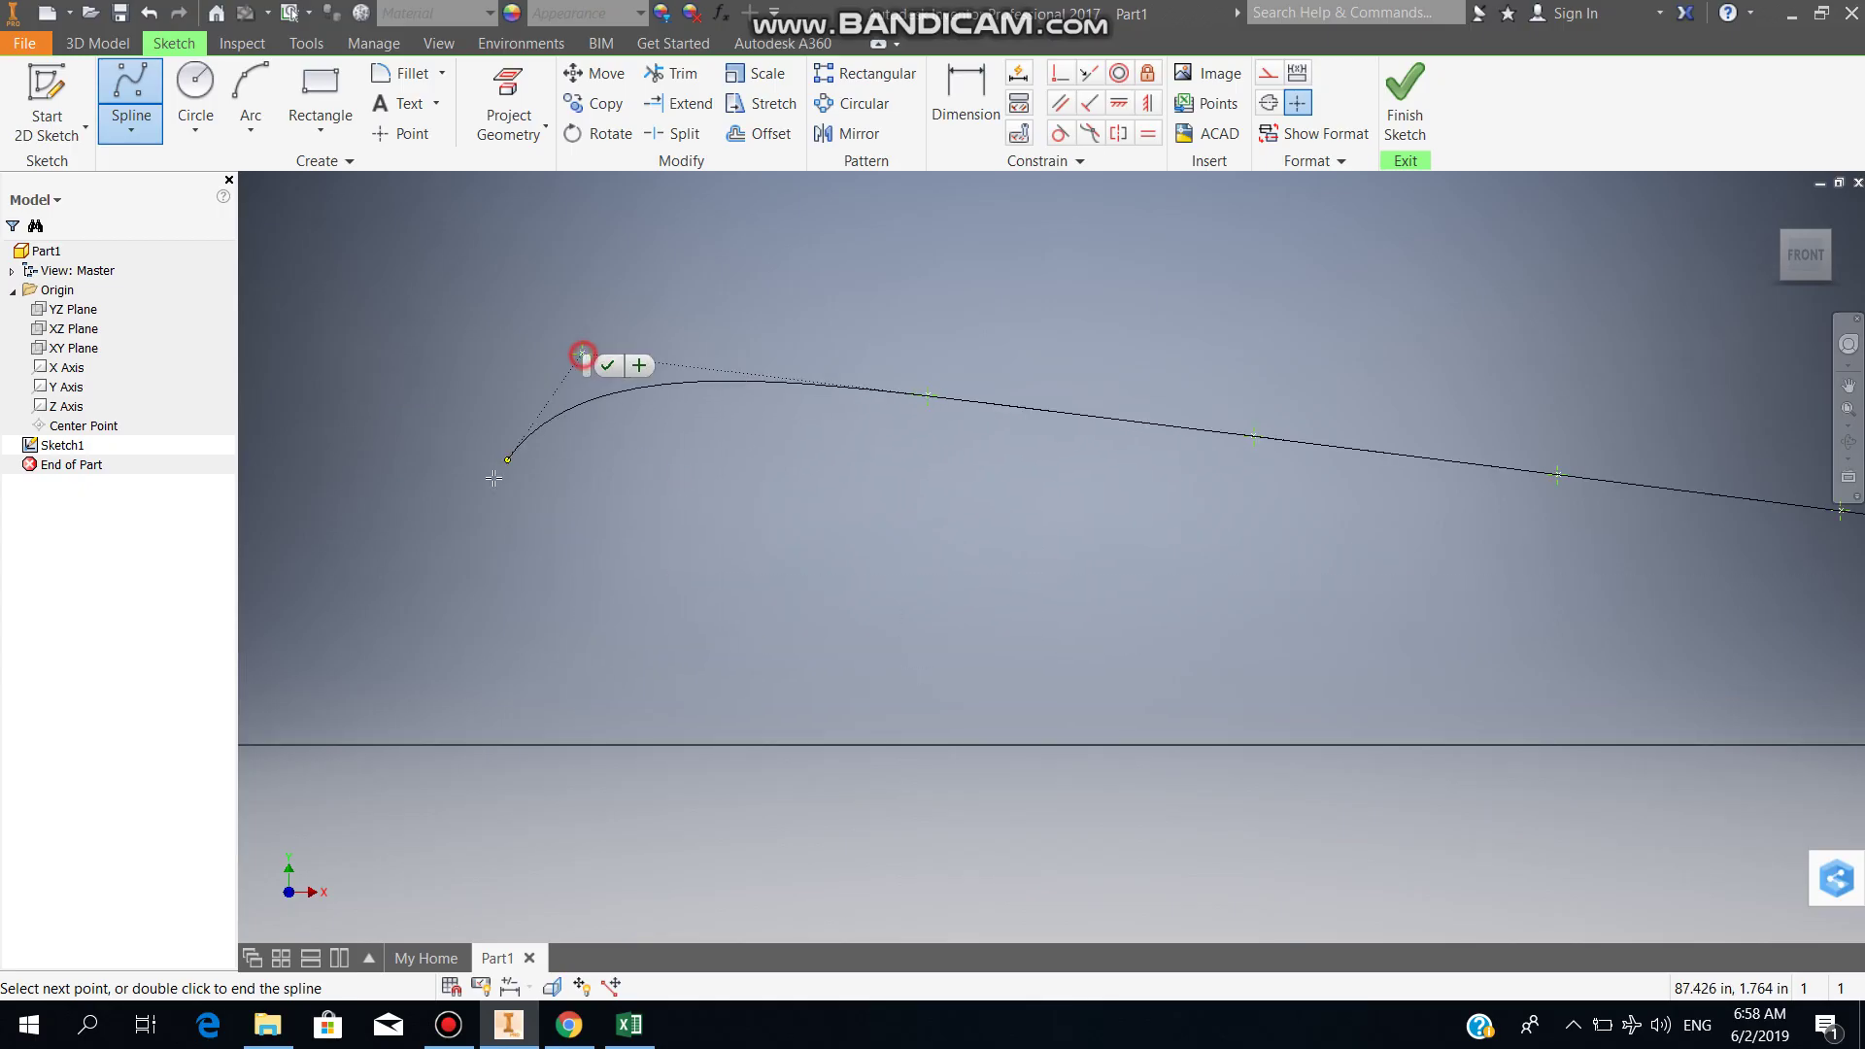
{"action": "scroll", "coordinate": [1415, 695], "scroll_direction": "up", "scroll_amount": 3}
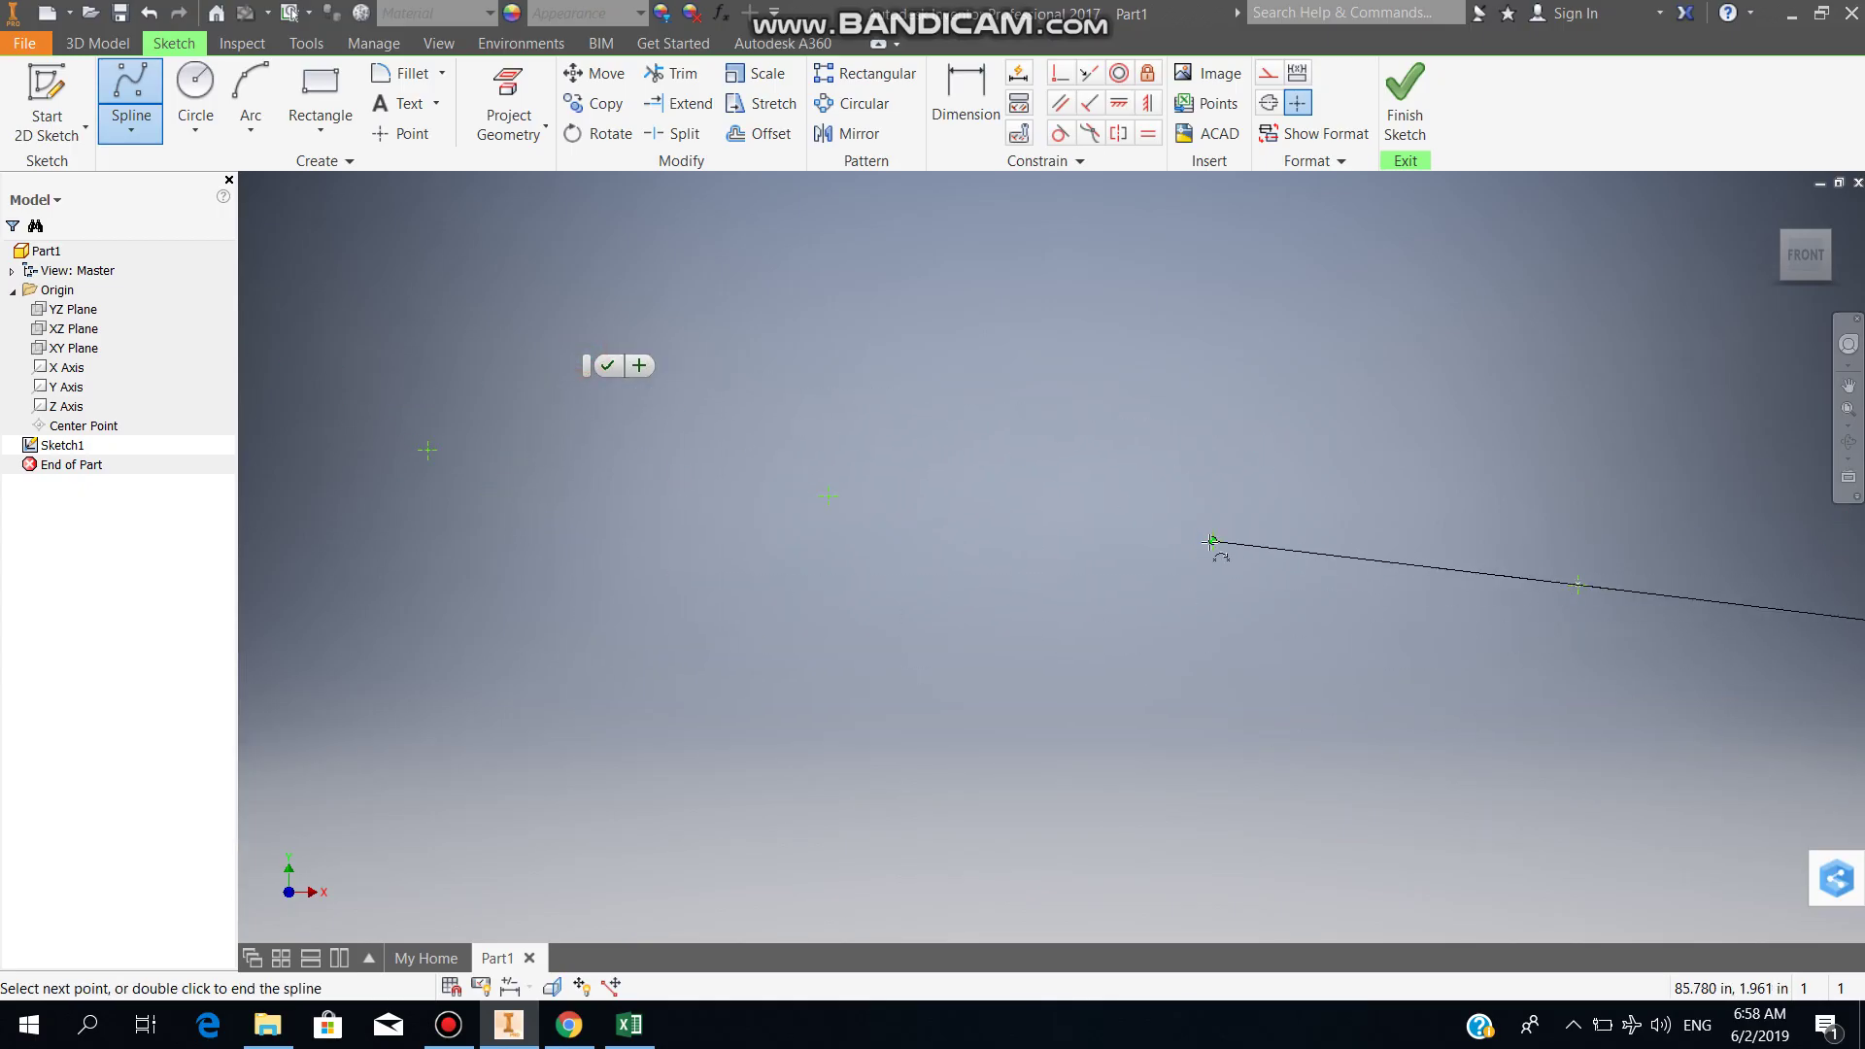
{"action": "left_click", "coordinate": [1211, 541]}
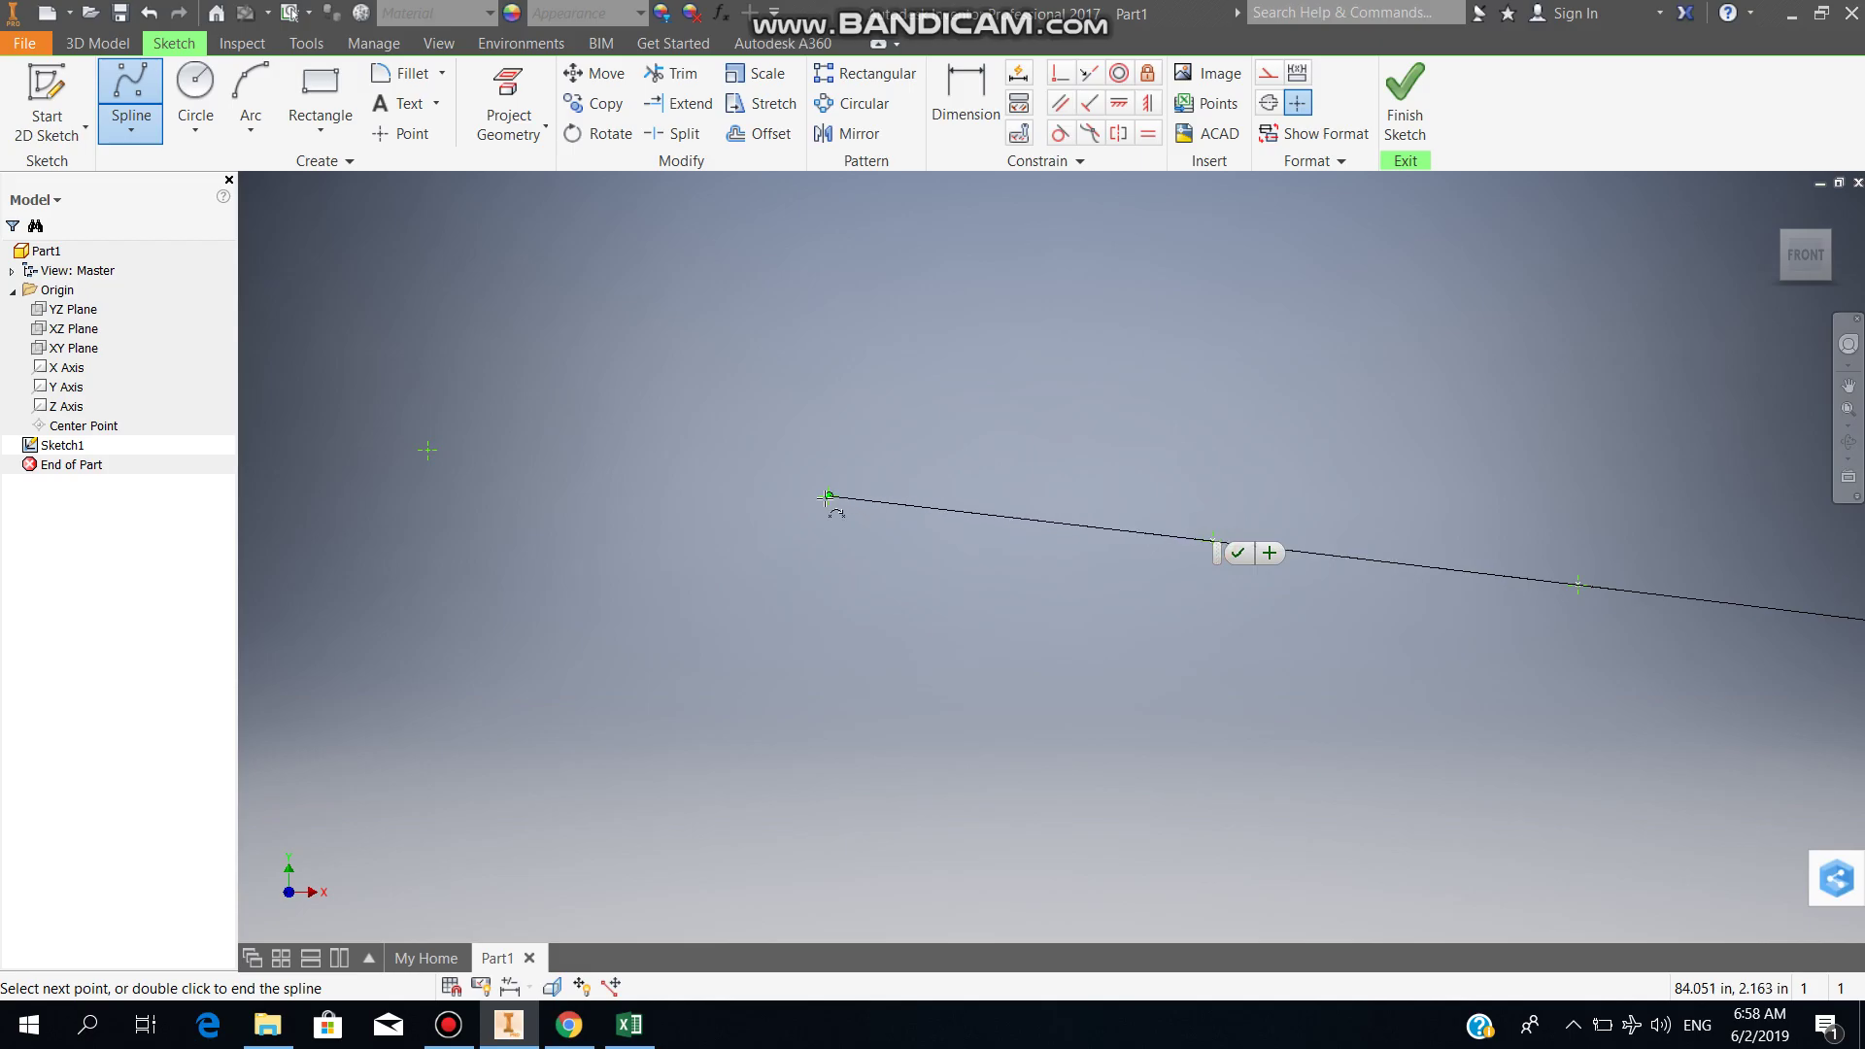
{"action": "left_click", "coordinate": [828, 498]}
{"action": "left_click", "coordinate": [427, 450]}
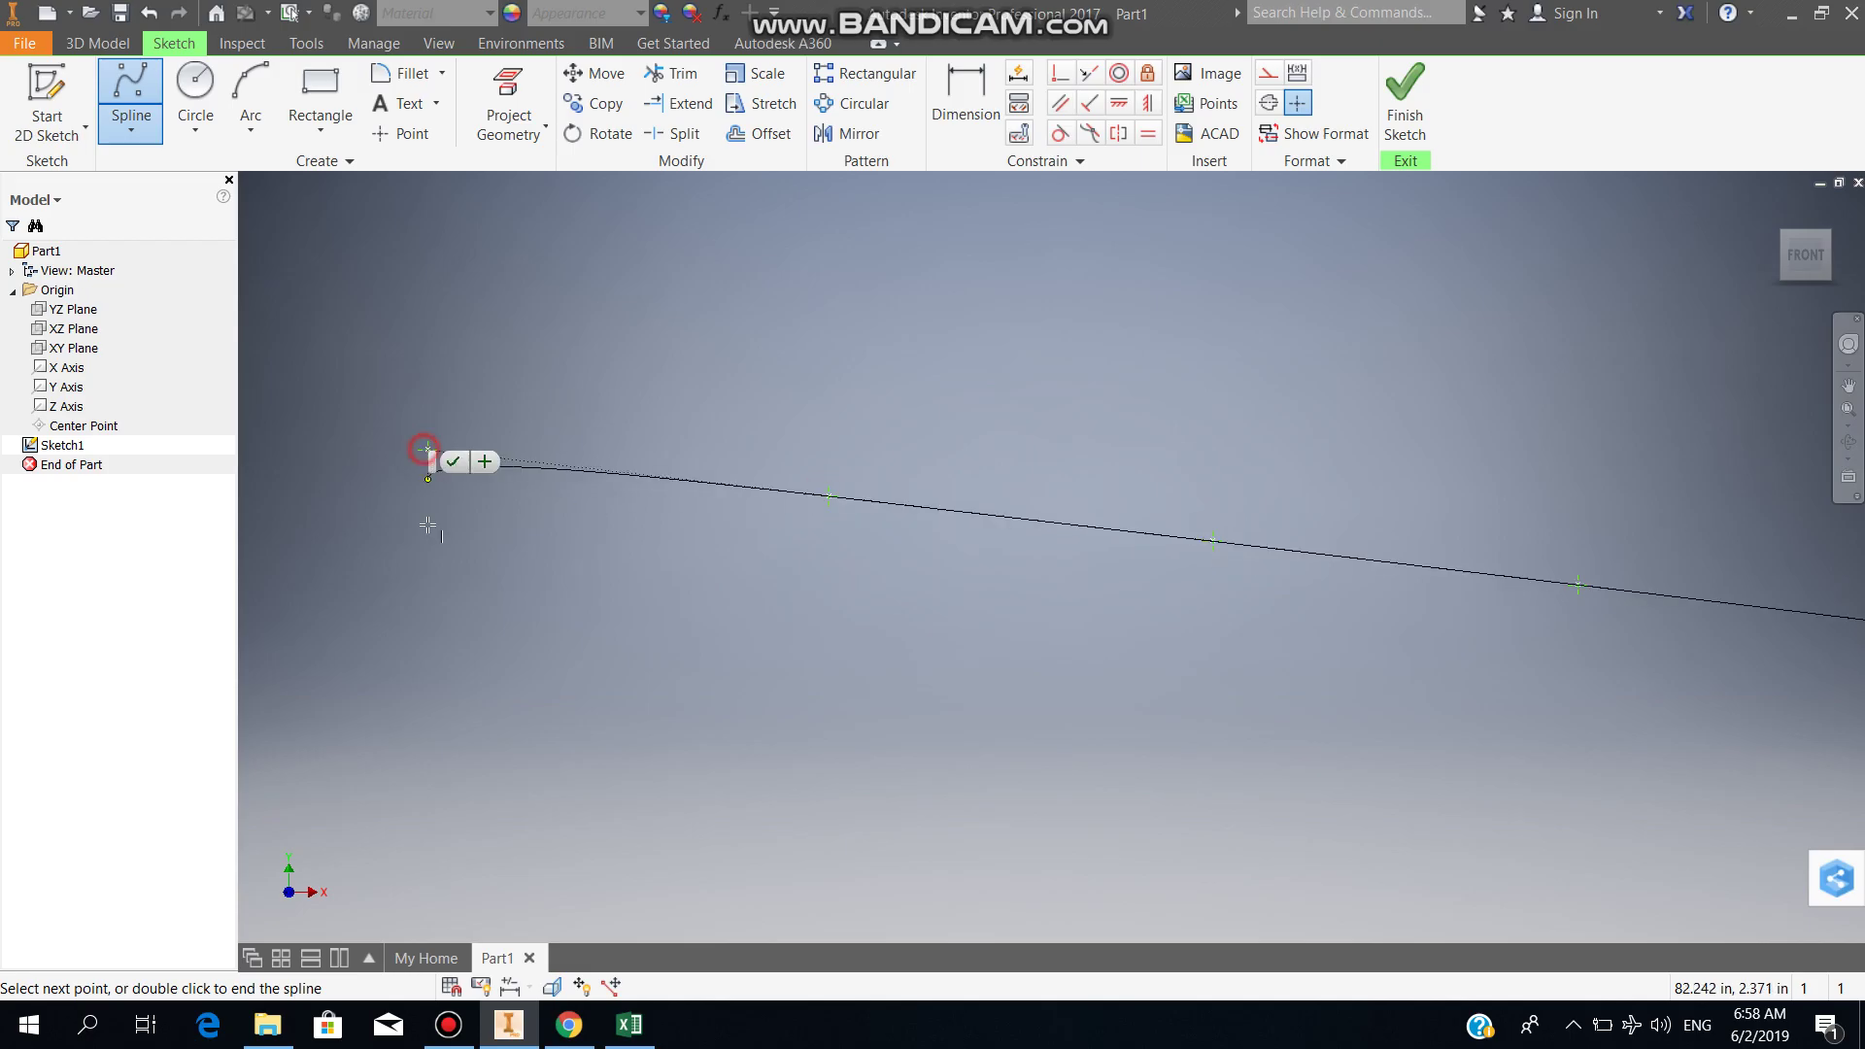
{"action": "scroll", "coordinate": [449, 563], "scroll_direction": "down", "scroll_amount": 2}
{"action": "scroll", "coordinate": [453, 567], "scroll_direction": "up", "scroll_amount": 7}
{"action": "middle_click_drag", "start_coordinate": [470, 595], "coordinate": [1235, 707]}
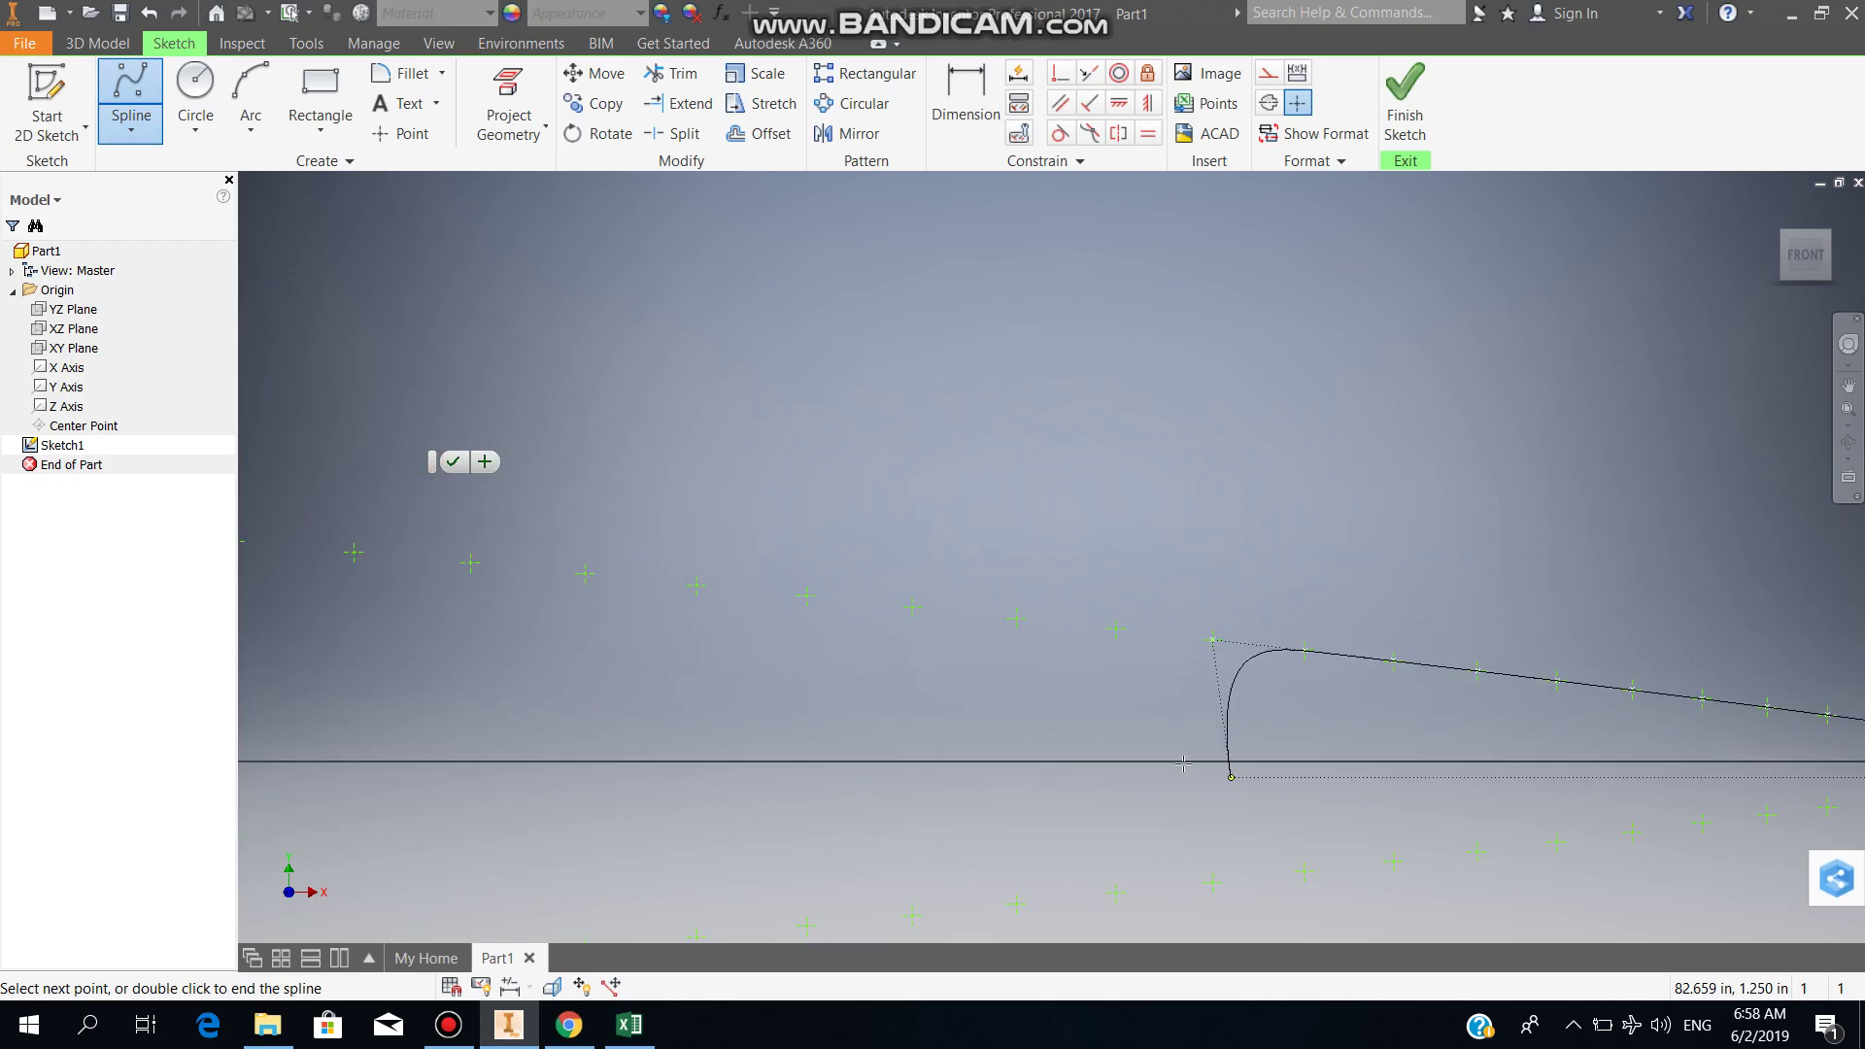
{"action": "left_click", "coordinate": [1116, 629]}
{"action": "left_click", "coordinate": [1013, 618]}
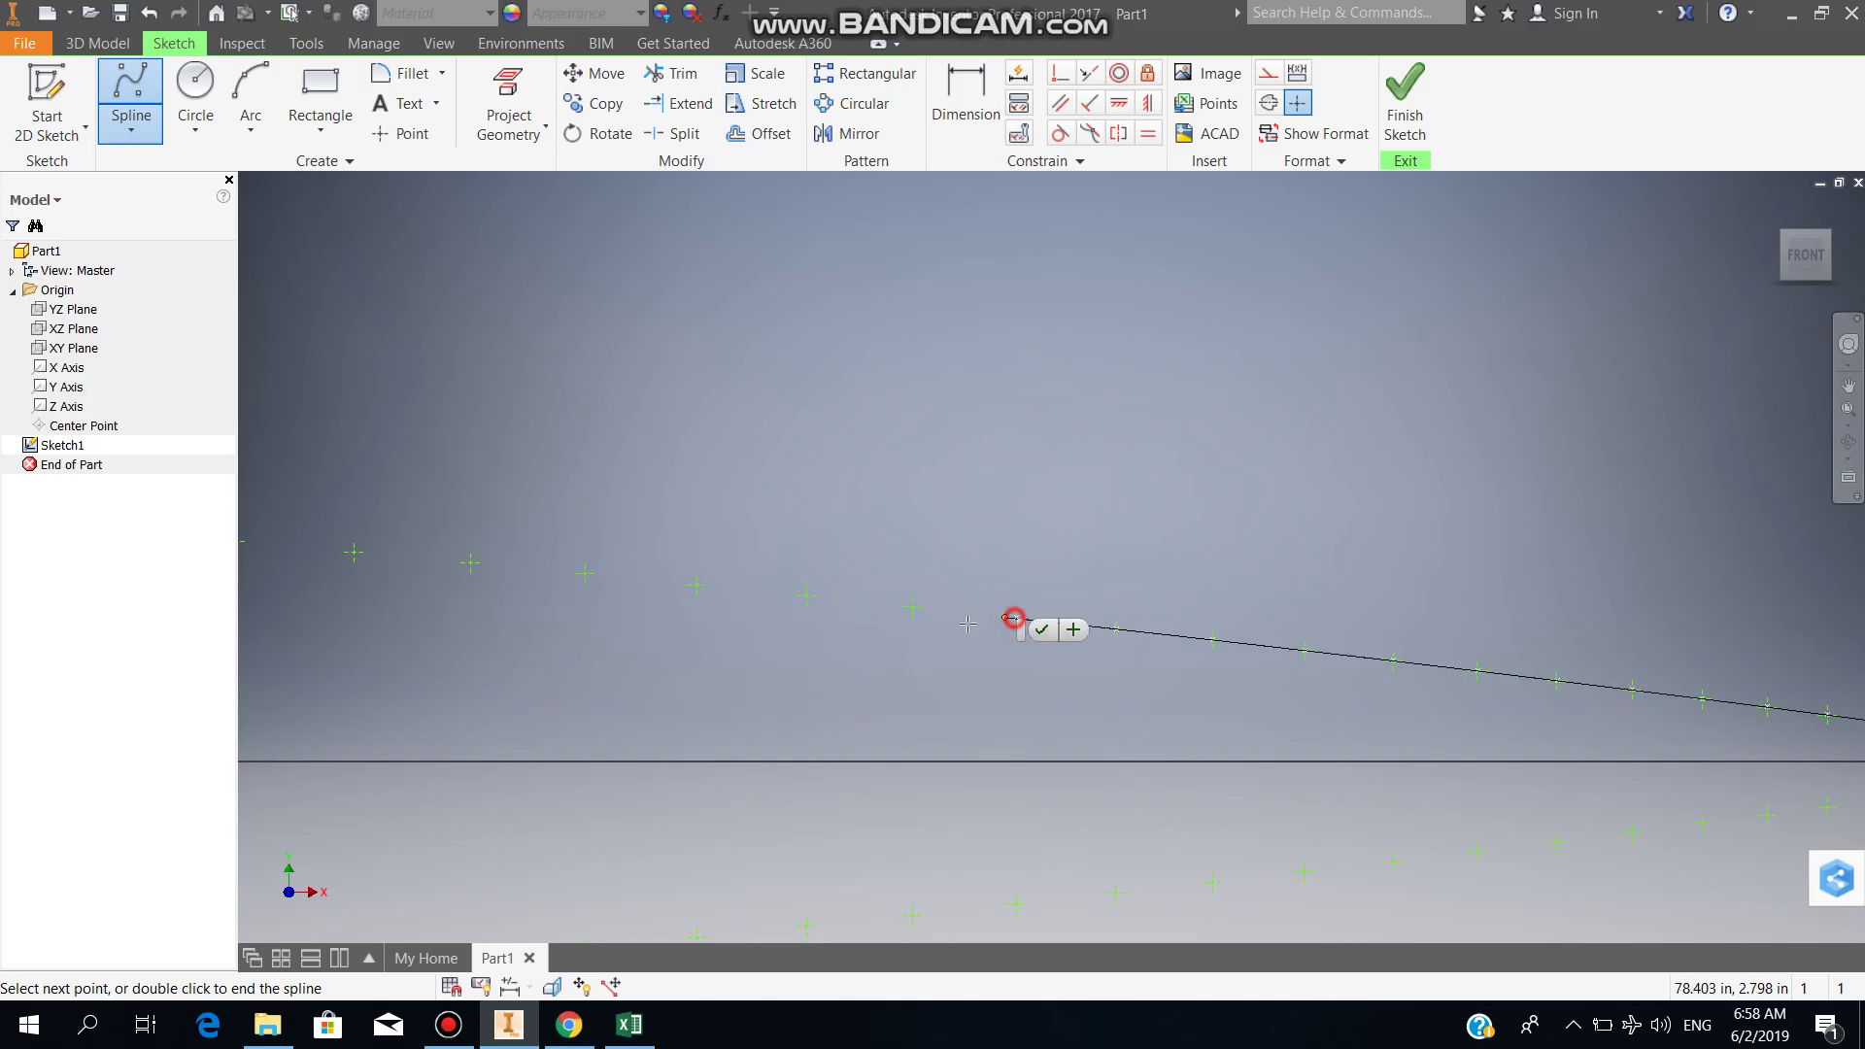
{"action": "left_click", "coordinate": [912, 607]}
{"action": "left_click", "coordinate": [807, 596]}
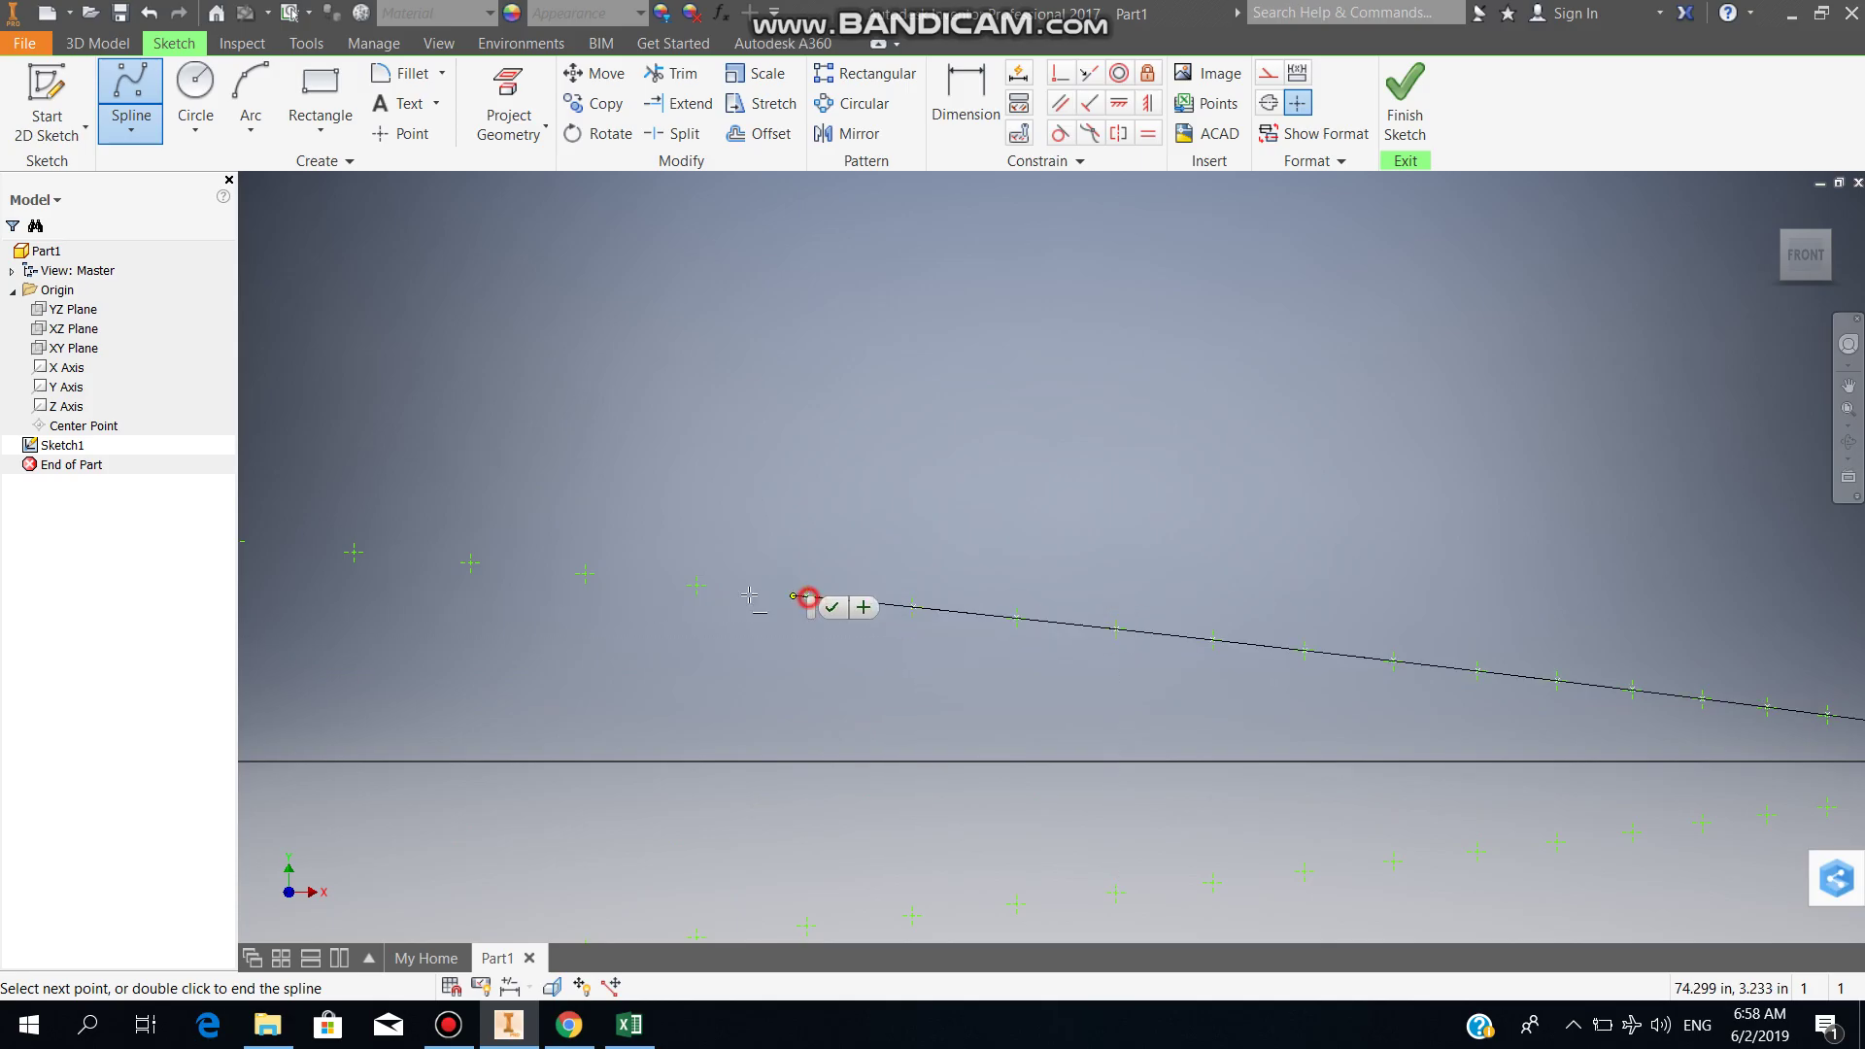
{"action": "left_click", "coordinate": [698, 585]}
{"action": "left_click", "coordinate": [584, 573]}
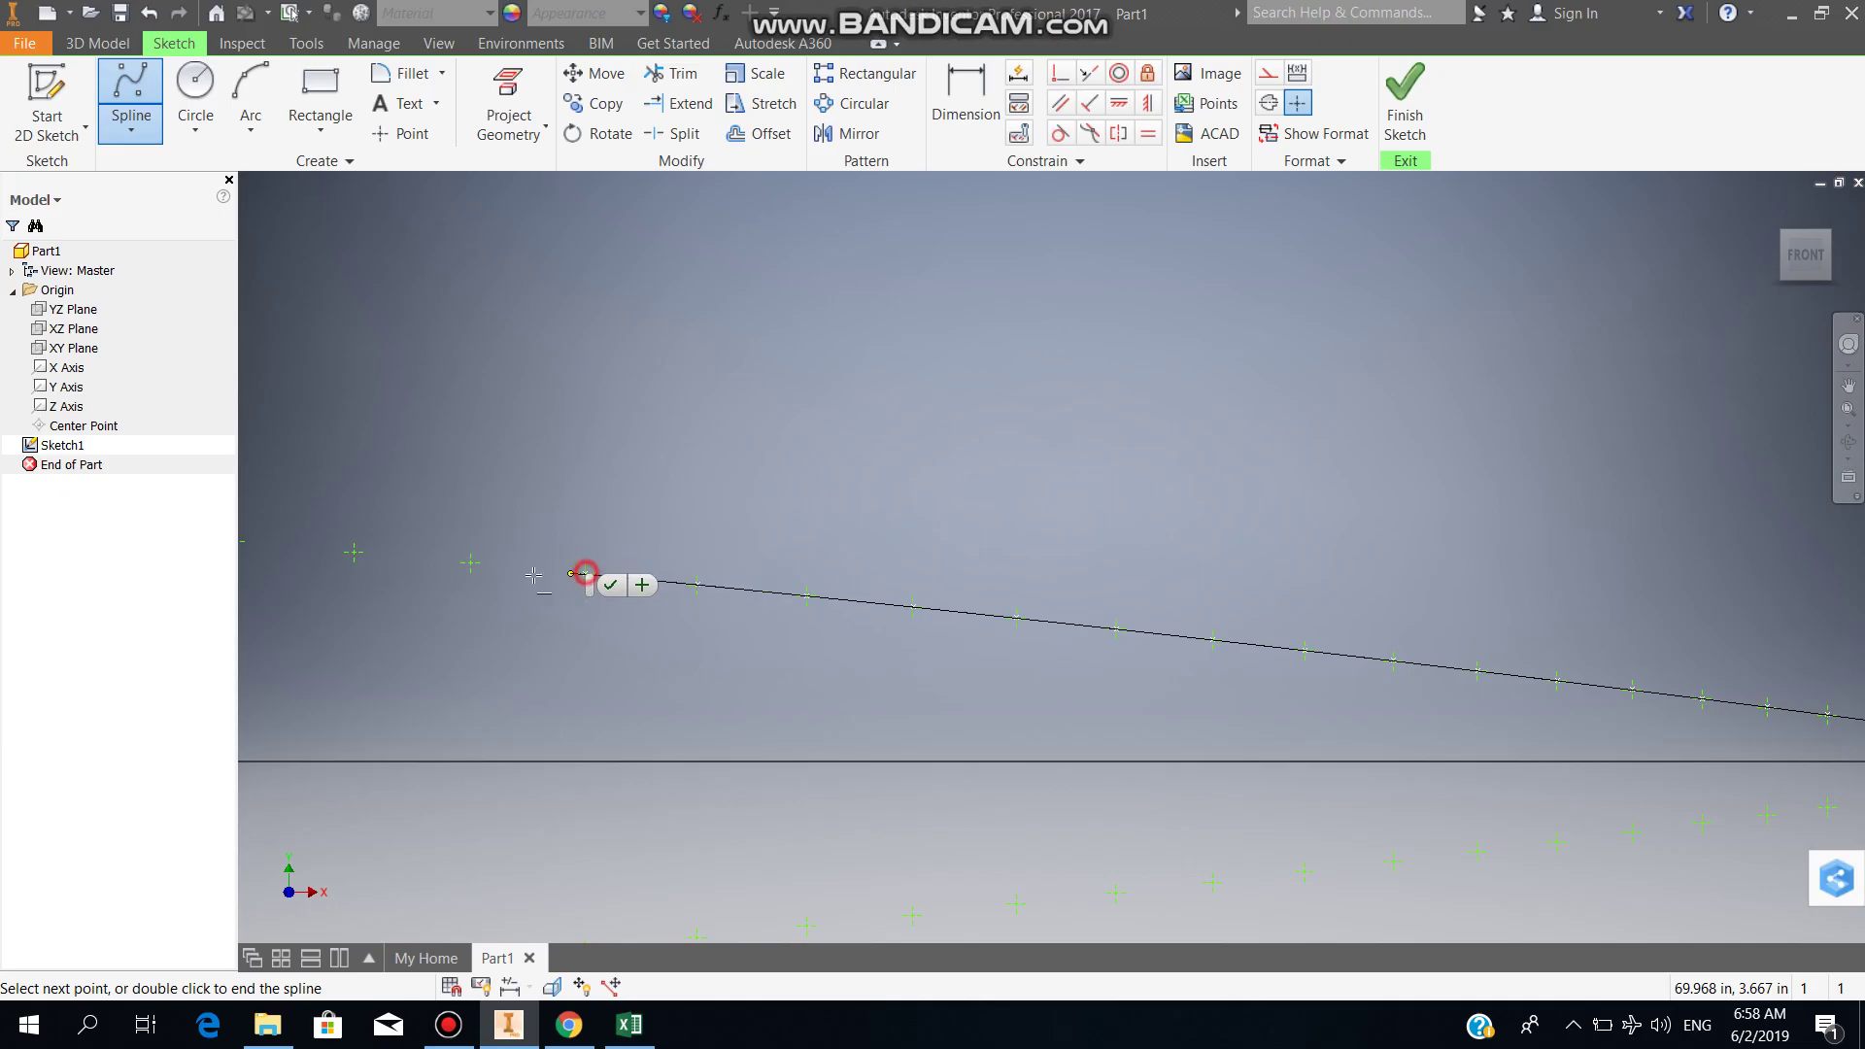
{"action": "left_click", "coordinate": [470, 564]}
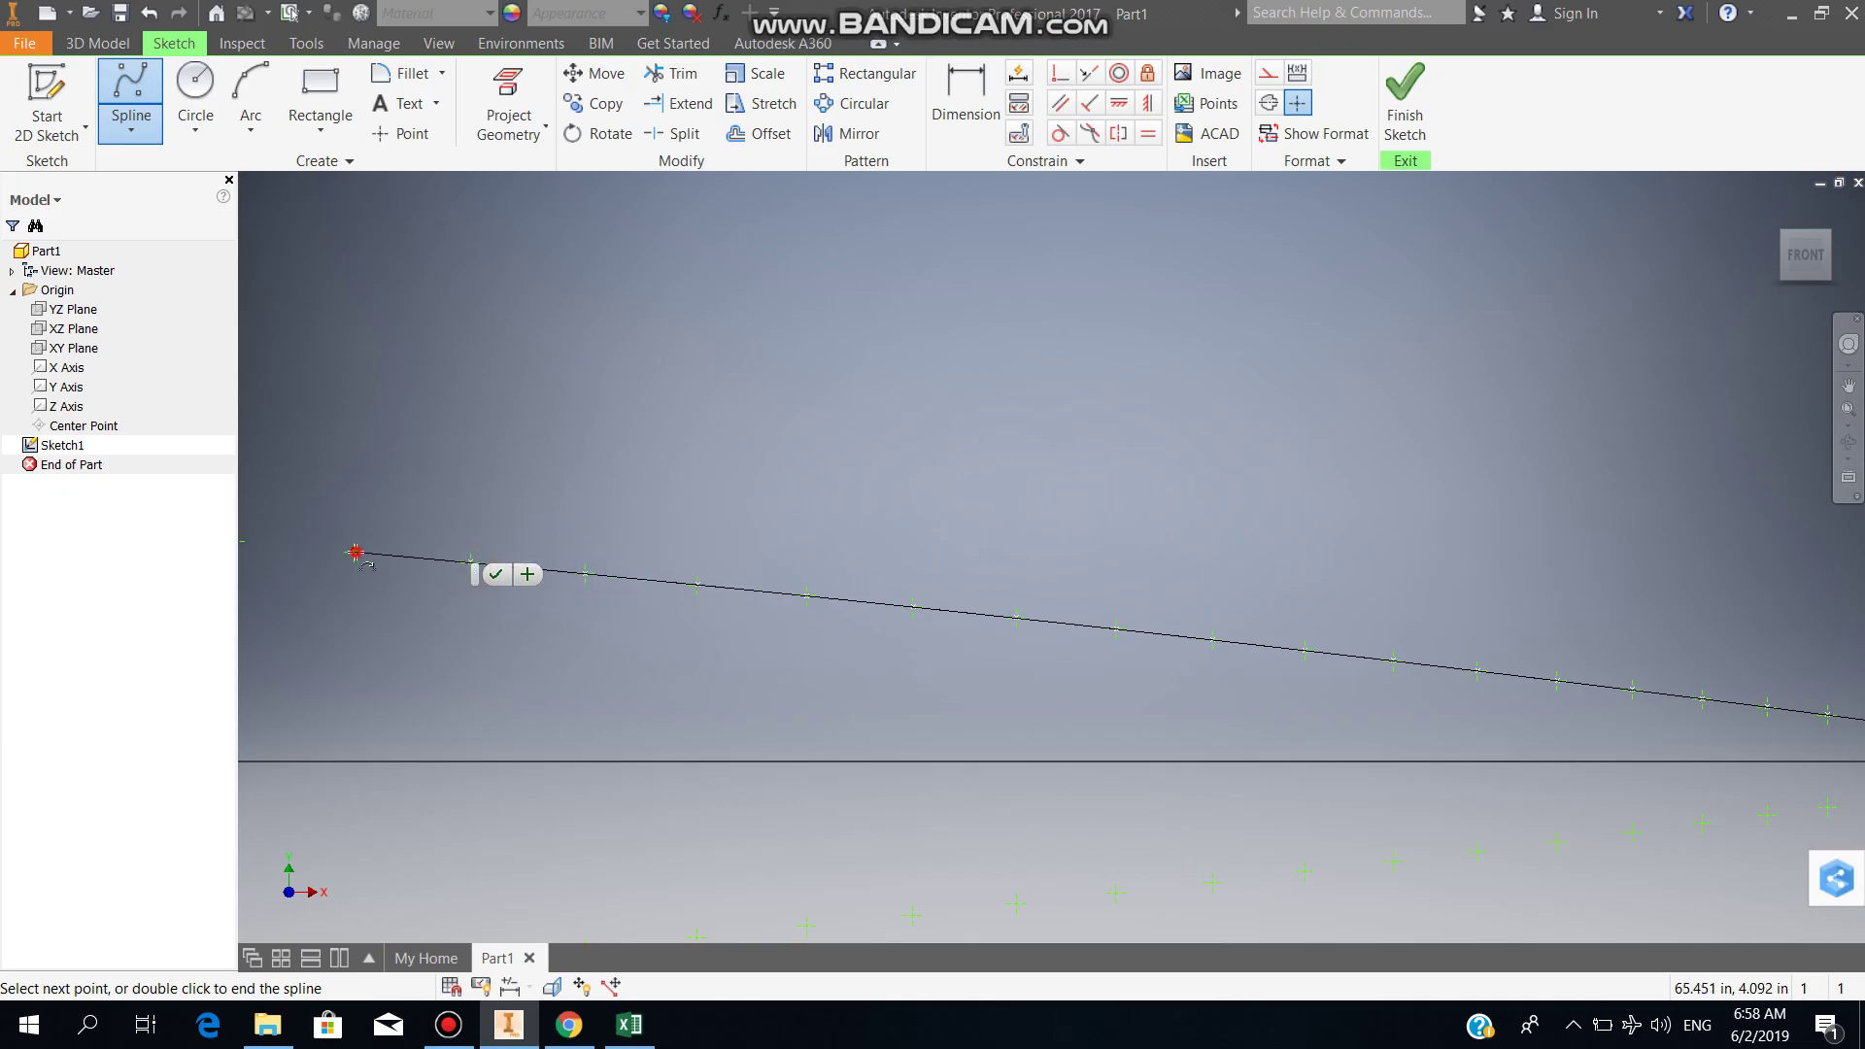
{"action": "left_click", "coordinate": [356, 551]}
{"action": "middle_click_drag", "start_coordinate": [605, 755], "coordinate": [1461, 703]}
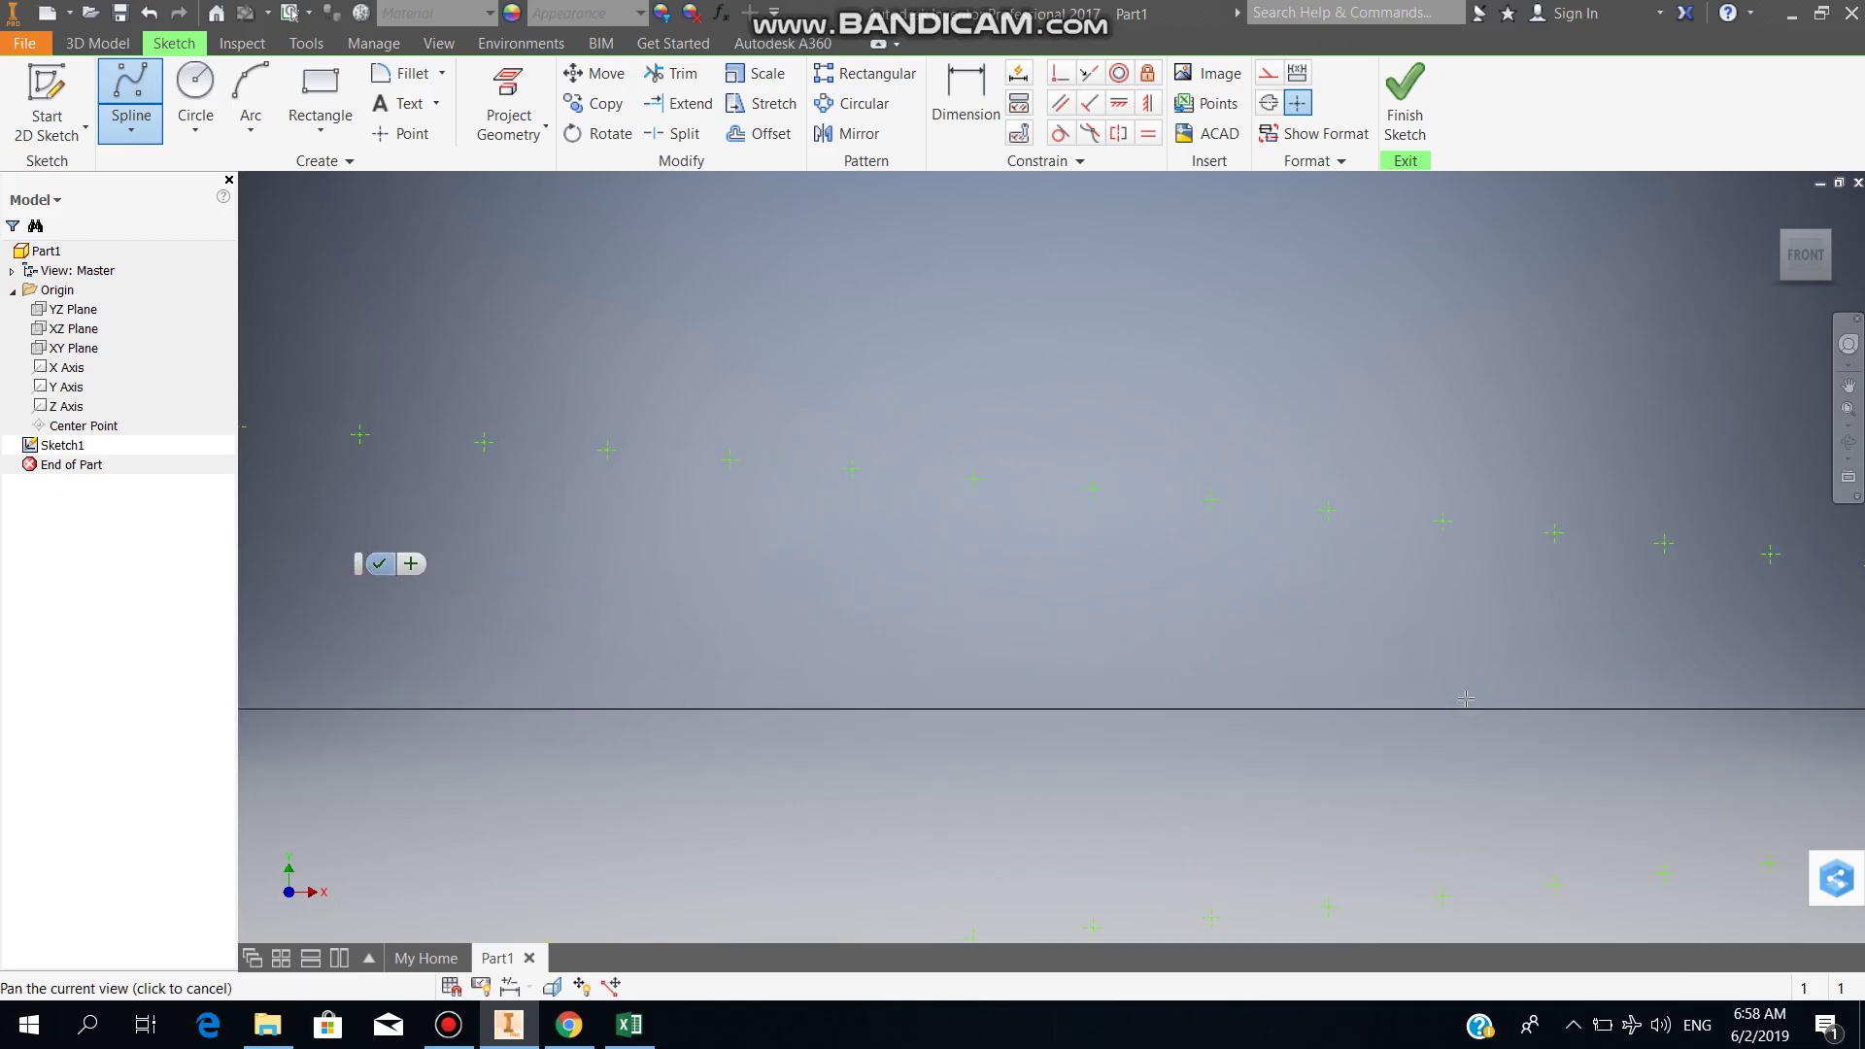
{"action": "left_click", "coordinate": [1092, 491]}
{"action": "left_click", "coordinate": [974, 478]}
{"action": "left_click", "coordinate": [853, 469]}
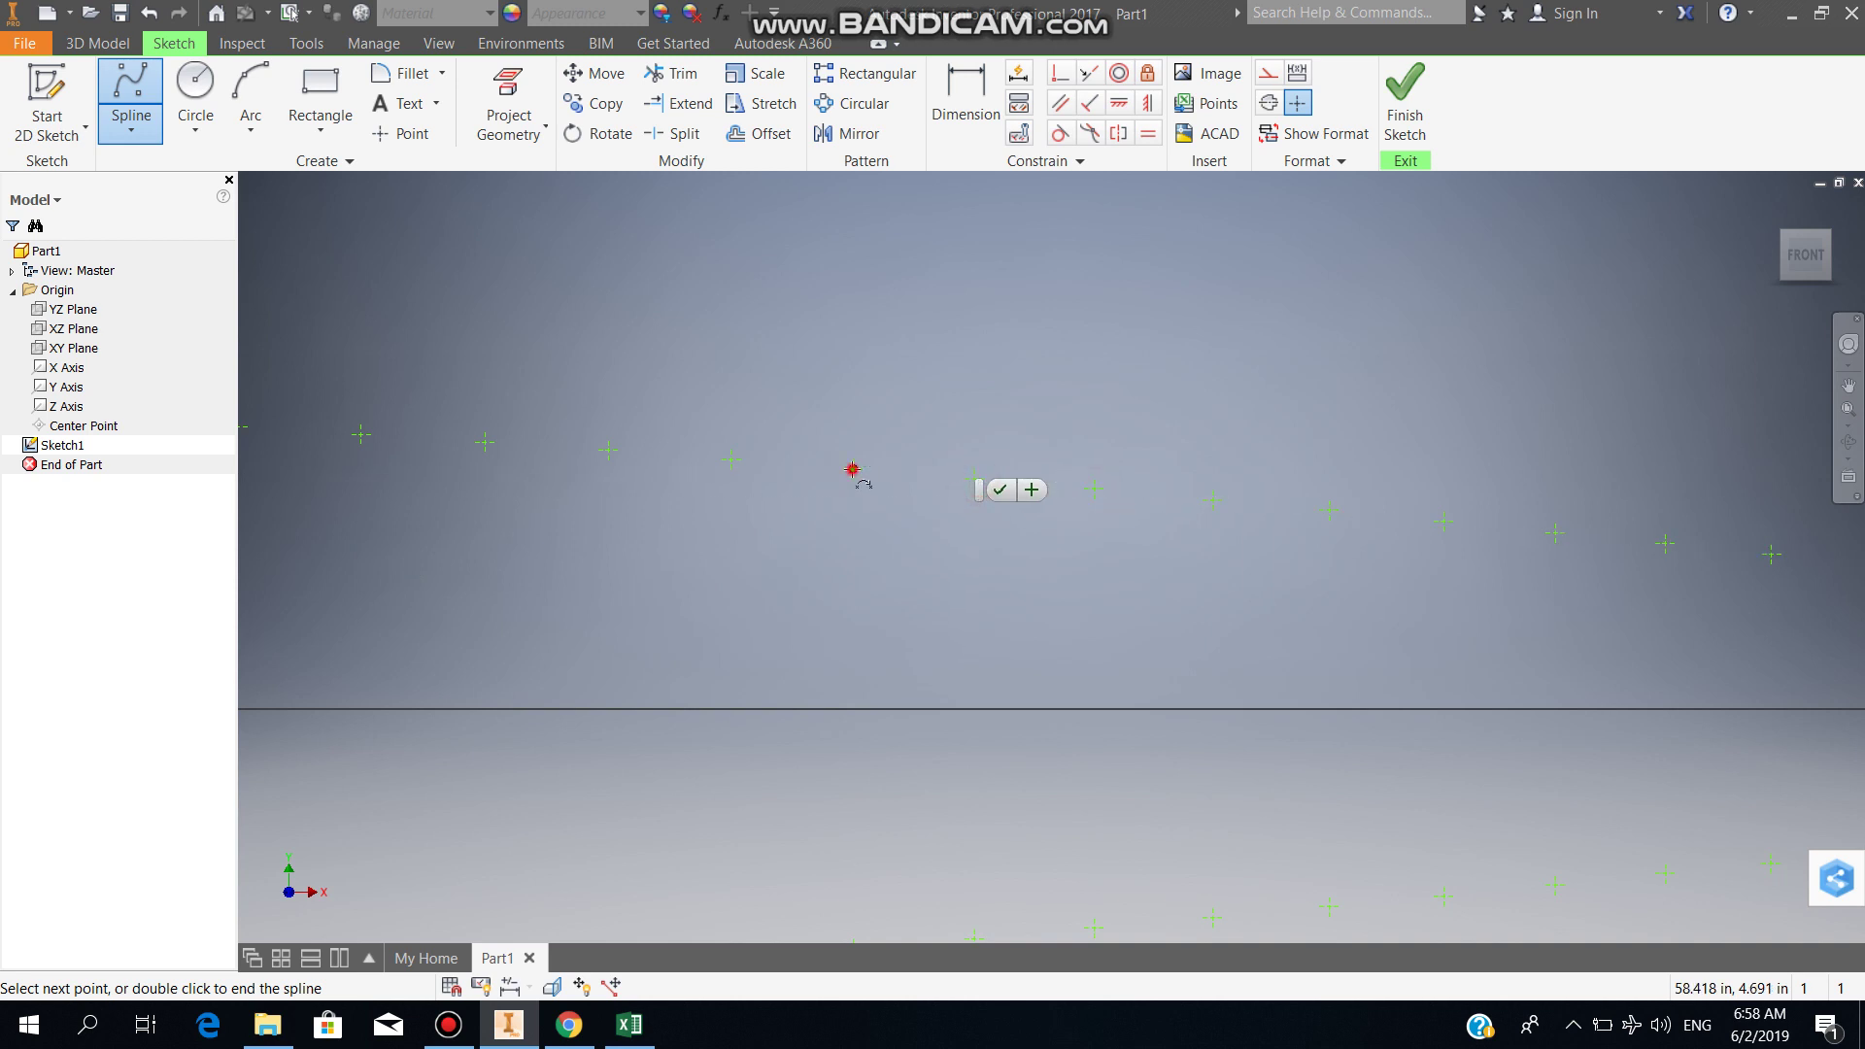
{"action": "left_click", "coordinate": [732, 460]}
{"action": "left_click", "coordinate": [606, 451]}
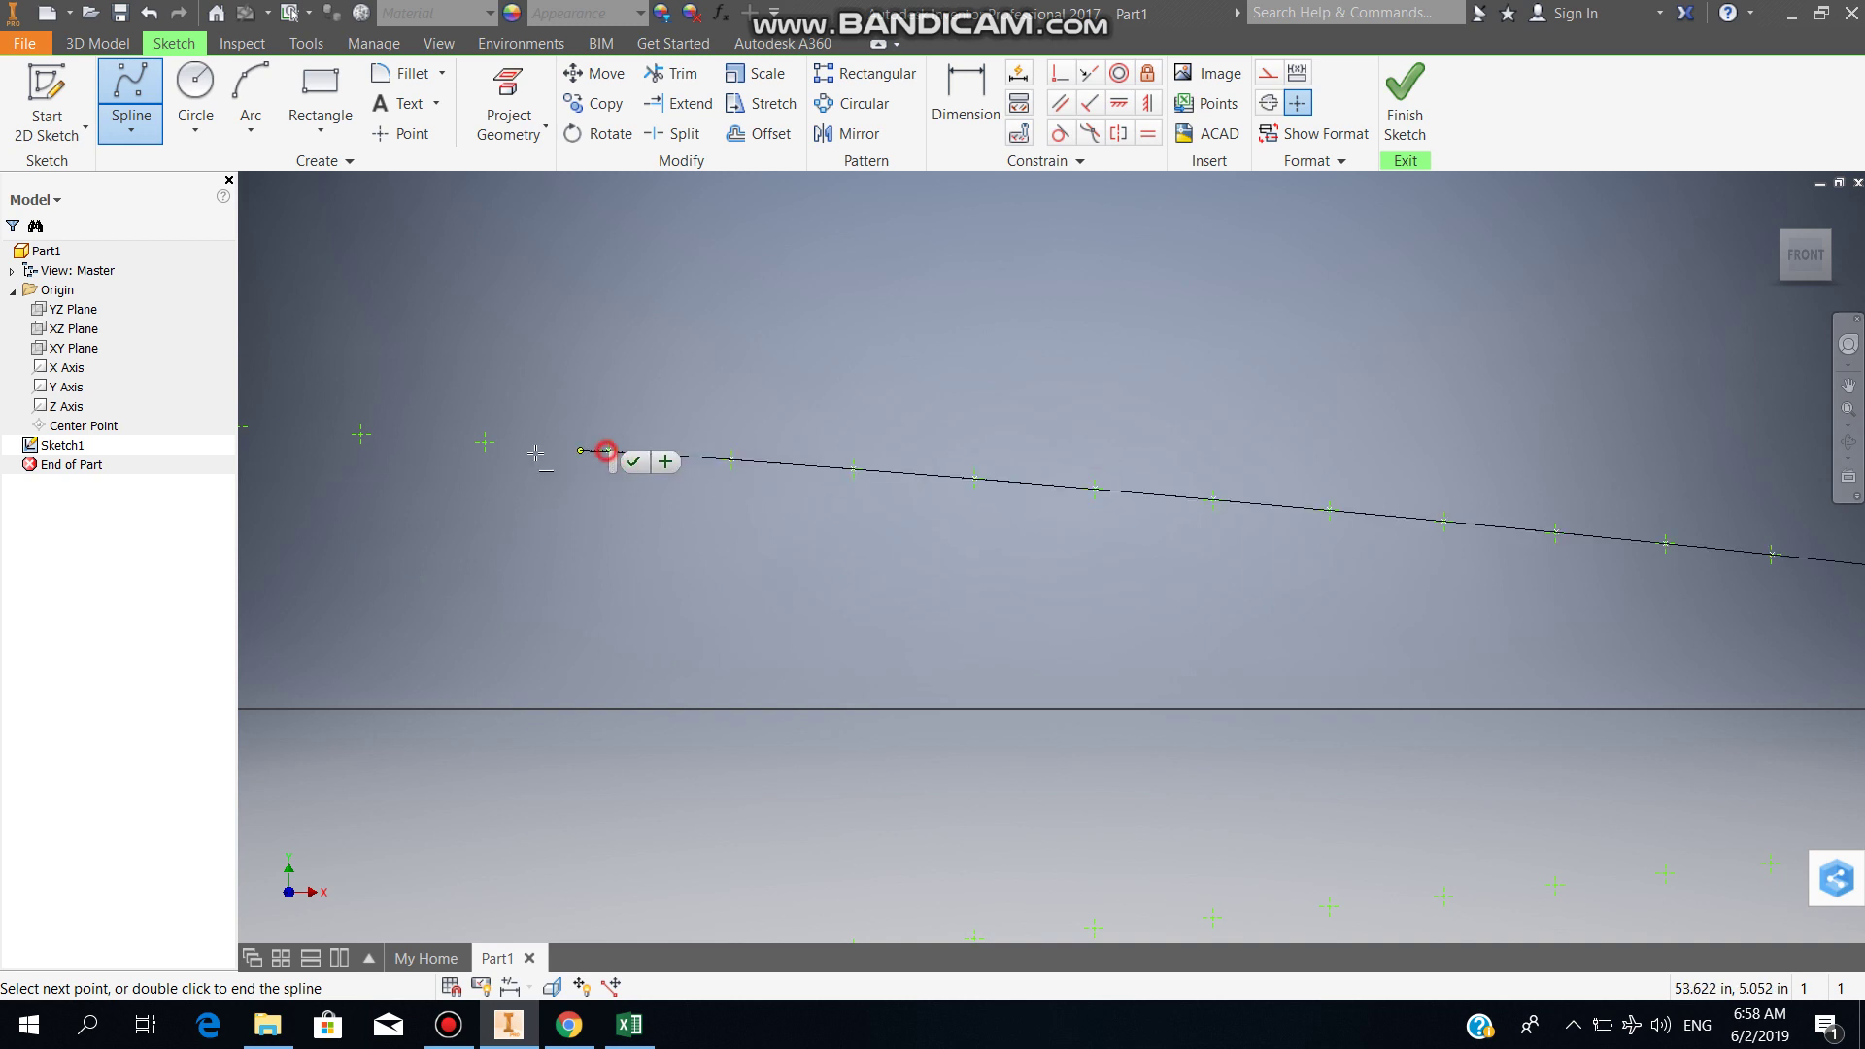
{"action": "left_click", "coordinate": [484, 442]}
{"action": "left_click", "coordinate": [359, 434]}
{"action": "mouse_move", "coordinate": [645, 679]}
{"action": "middle_mouse_down"}
{"action": "mouse_move", "coordinate": [1432, 742]}
{"action": "mouse_move", "coordinate": [1687, 783]}
{"action": "middle_mouse_up"}
{"action": "left_click", "coordinate": [1279, 531]}
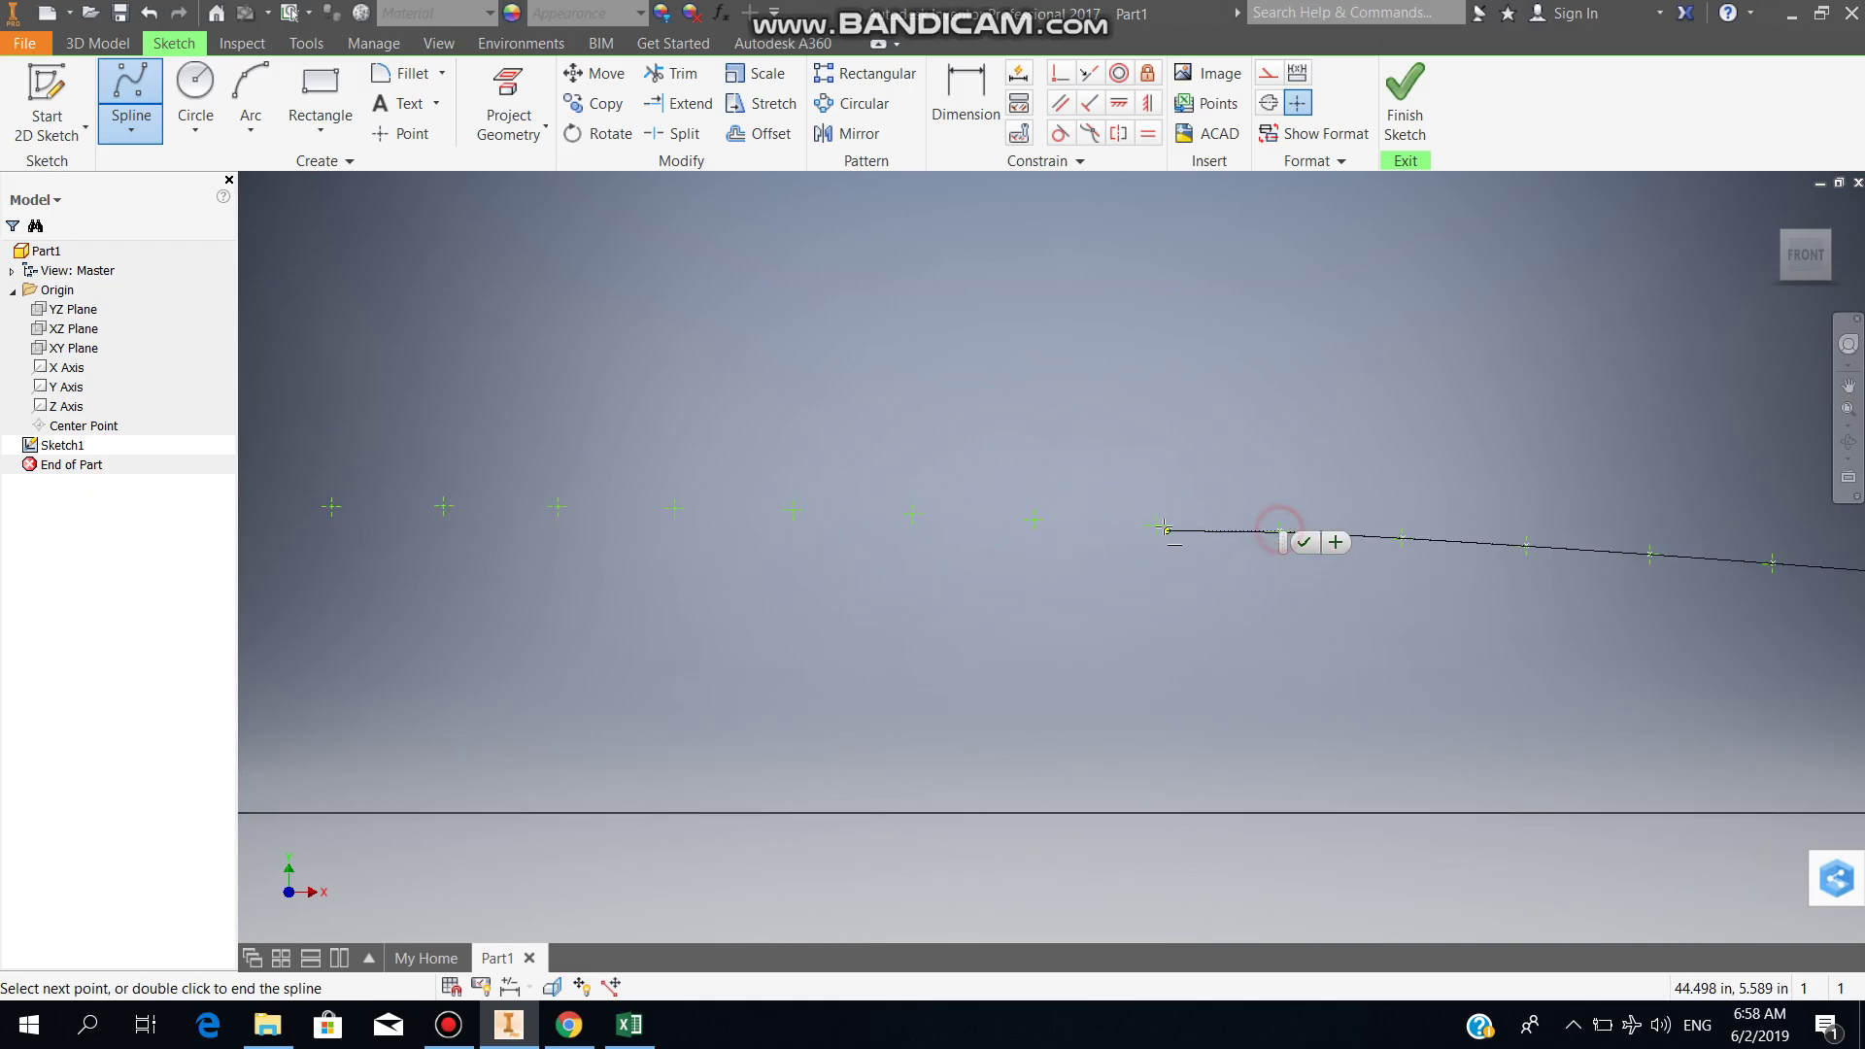
{"action": "left_click", "coordinate": [1152, 527]}
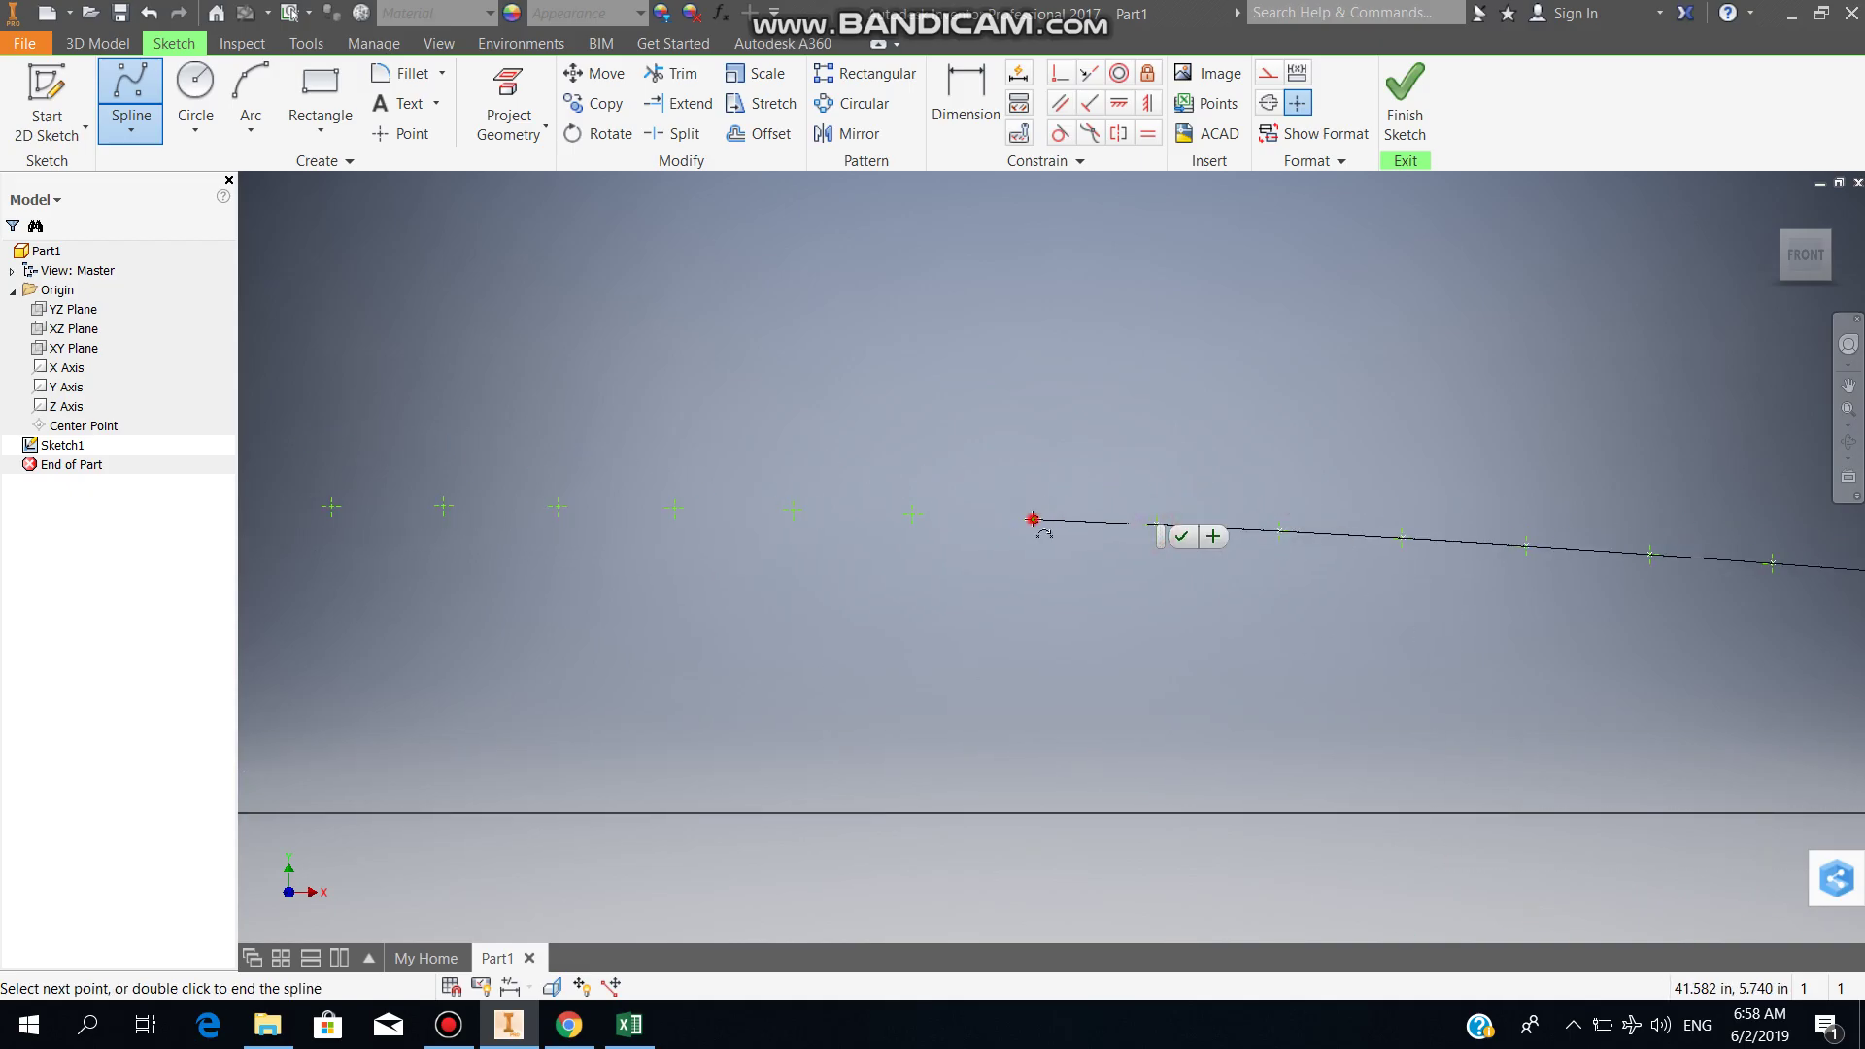
{"action": "left_click", "coordinate": [1033, 520]}
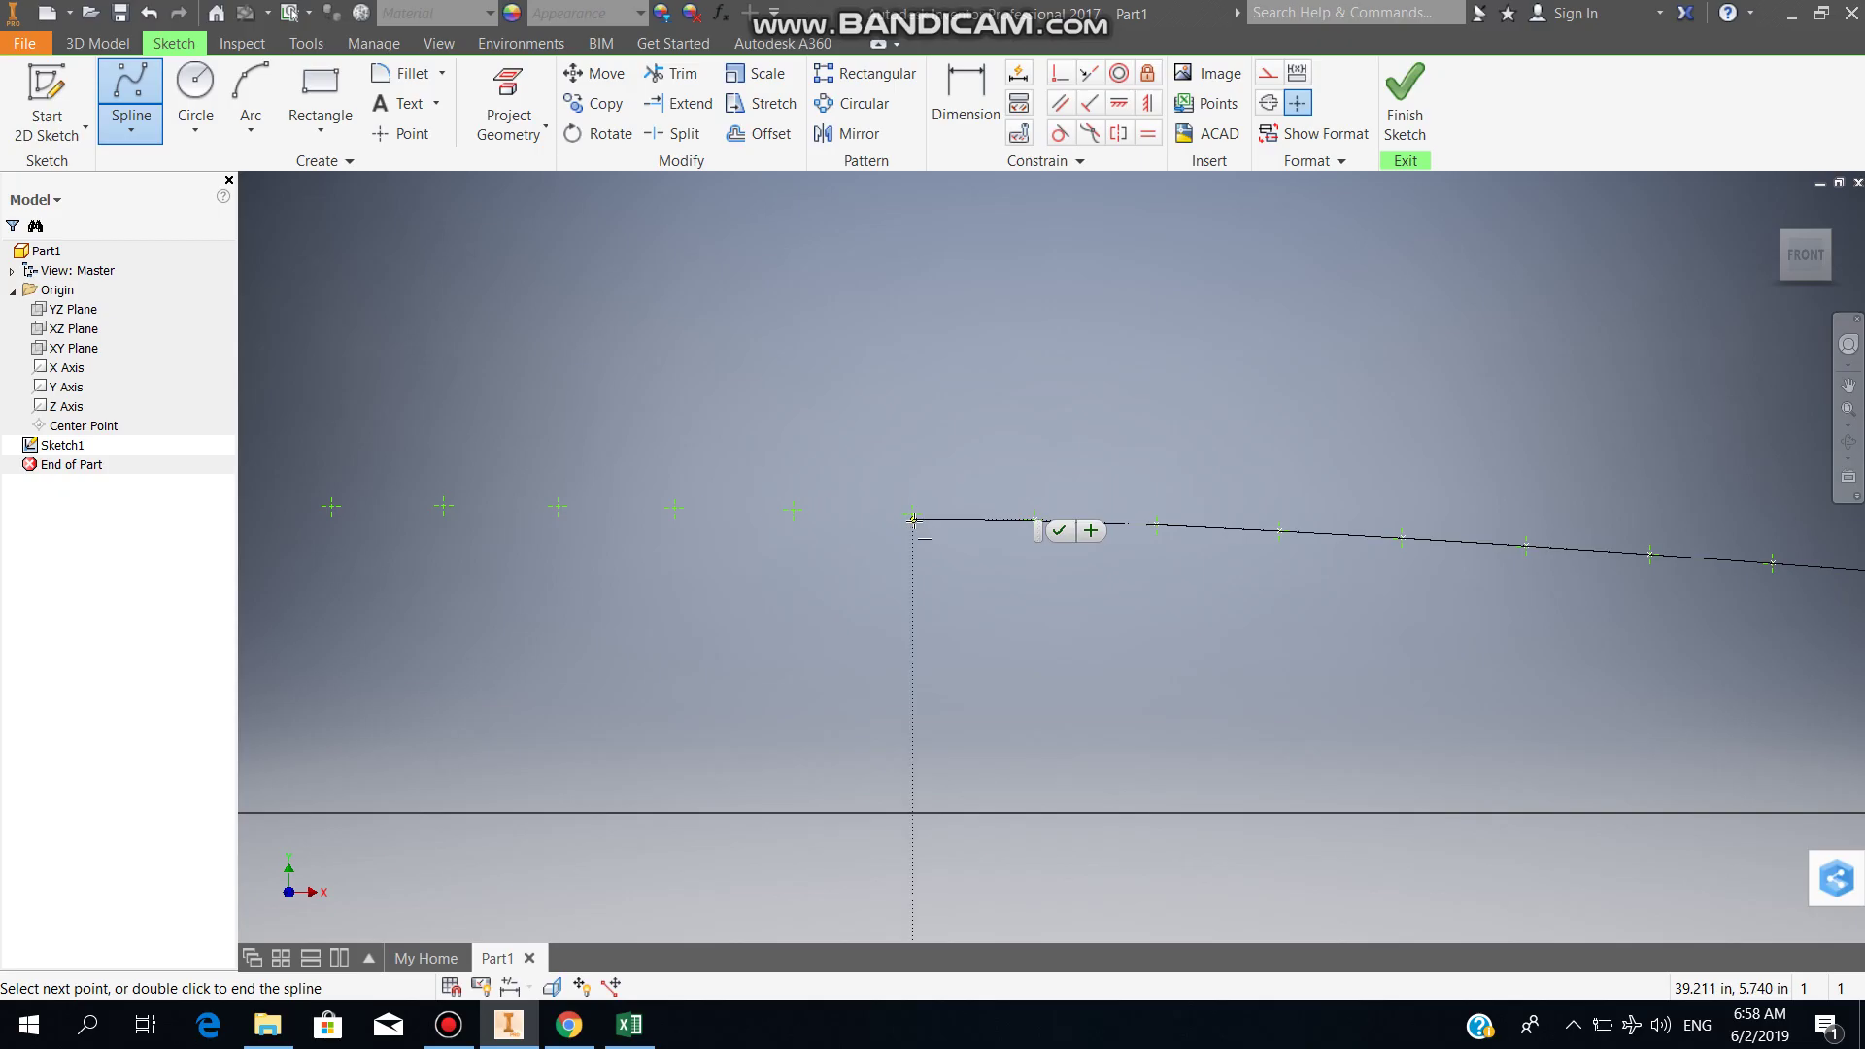
Step: Continue the control vertex spline through the remaining upper-surface airfoil points in order, up to the leading-edge point at the origin
{"action": "left_click", "coordinate": [911, 500]}
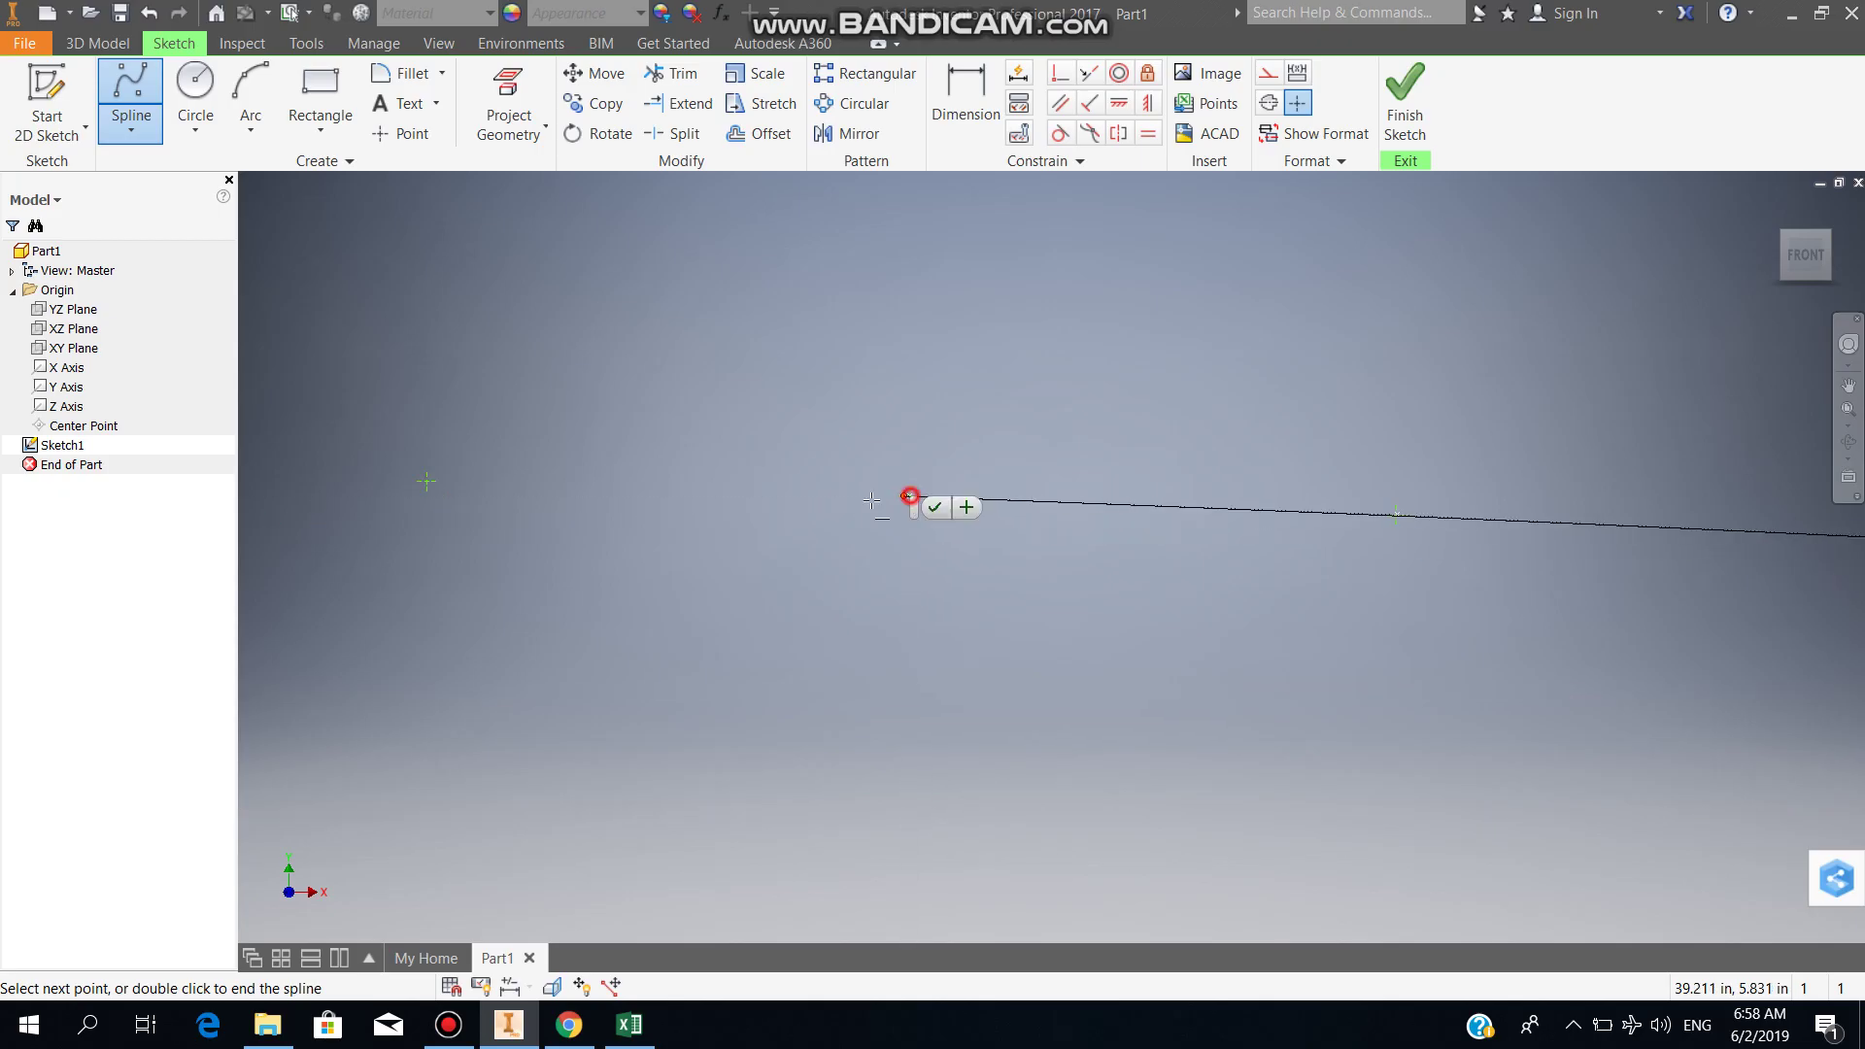
{"action": "left_click", "coordinate": [428, 481]}
{"action": "scroll", "coordinate": [451, 562], "scroll_direction": "down", "scroll_amount": 2}
{"action": "scroll", "coordinate": [451, 562], "scroll_direction": "up", "scroll_amount": 5}
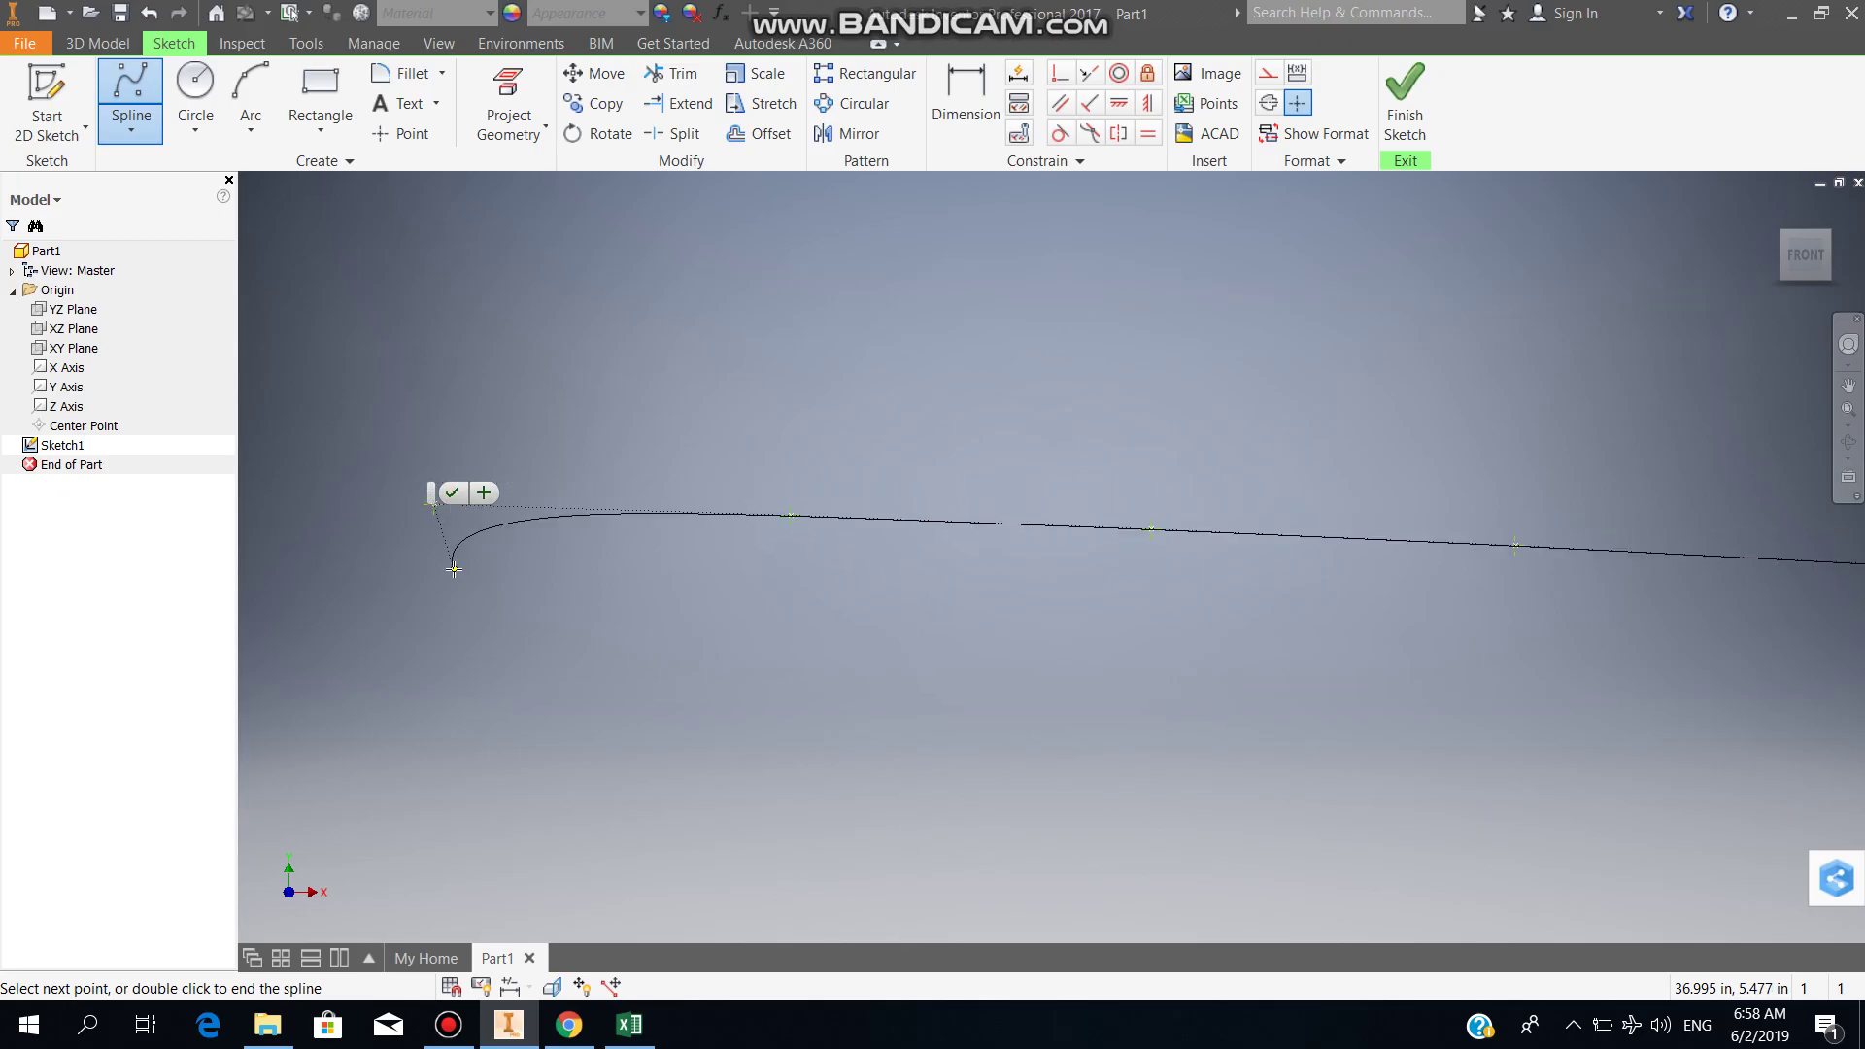
{"action": "middle_click_drag", "start_coordinate": [453, 575], "coordinate": [1556, 679]}
{"action": "scroll", "coordinate": [1465, 776], "scroll_direction": "down", "scroll_amount": 3}
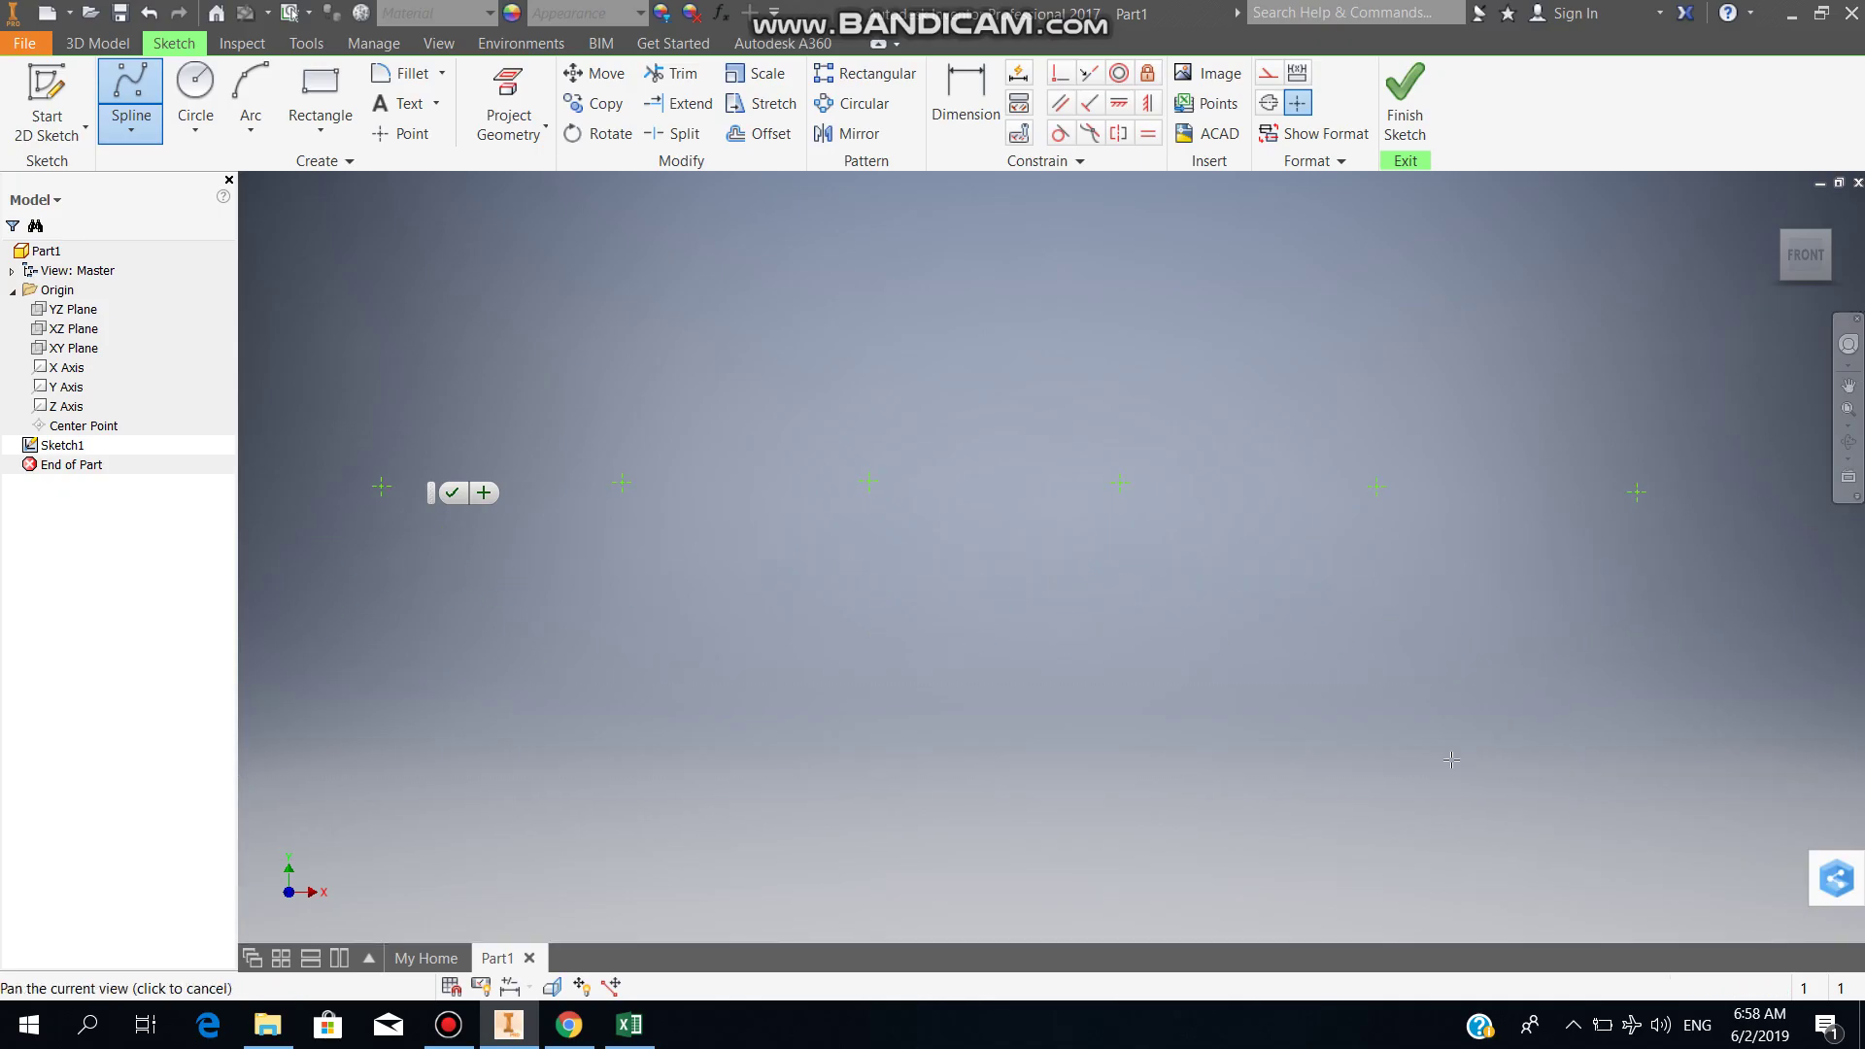
{"action": "scroll", "coordinate": [1451, 755], "scroll_direction": "up", "scroll_amount": 2}
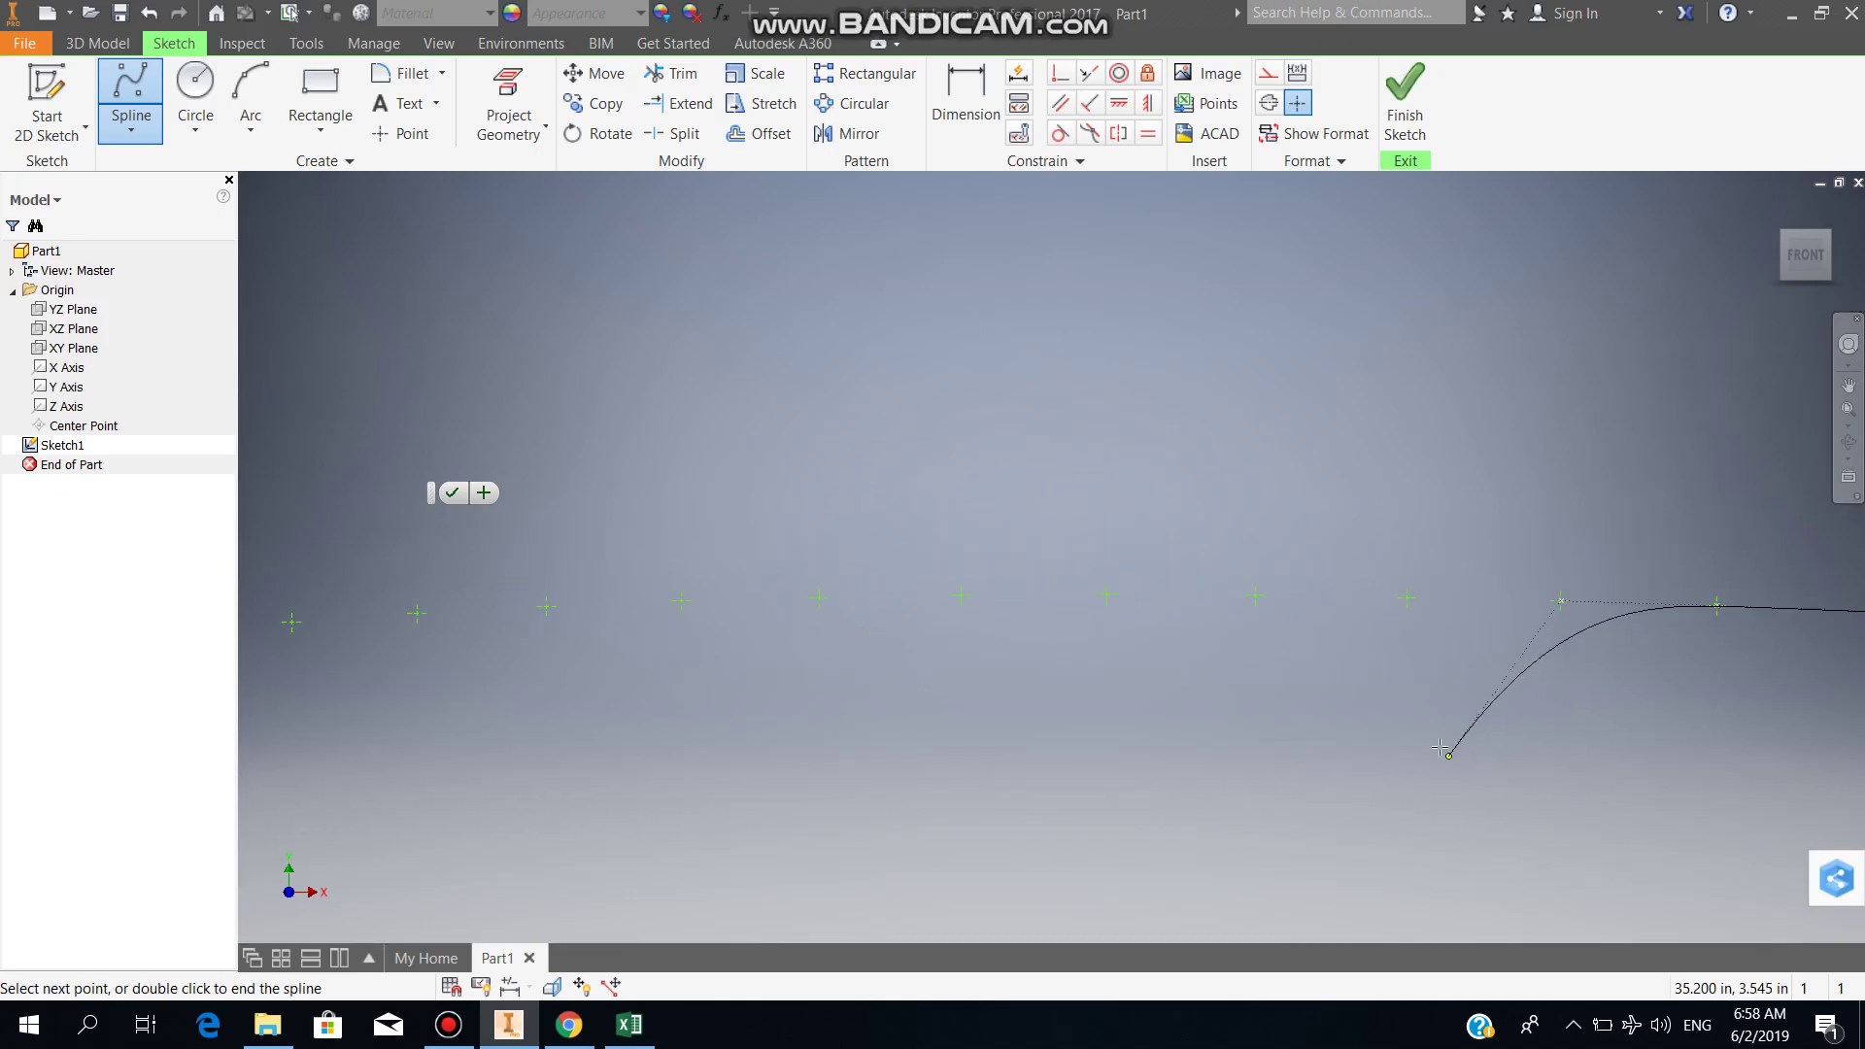
{"action": "left_click", "coordinate": [1407, 599]}
{"action": "left_click", "coordinate": [1259, 597]}
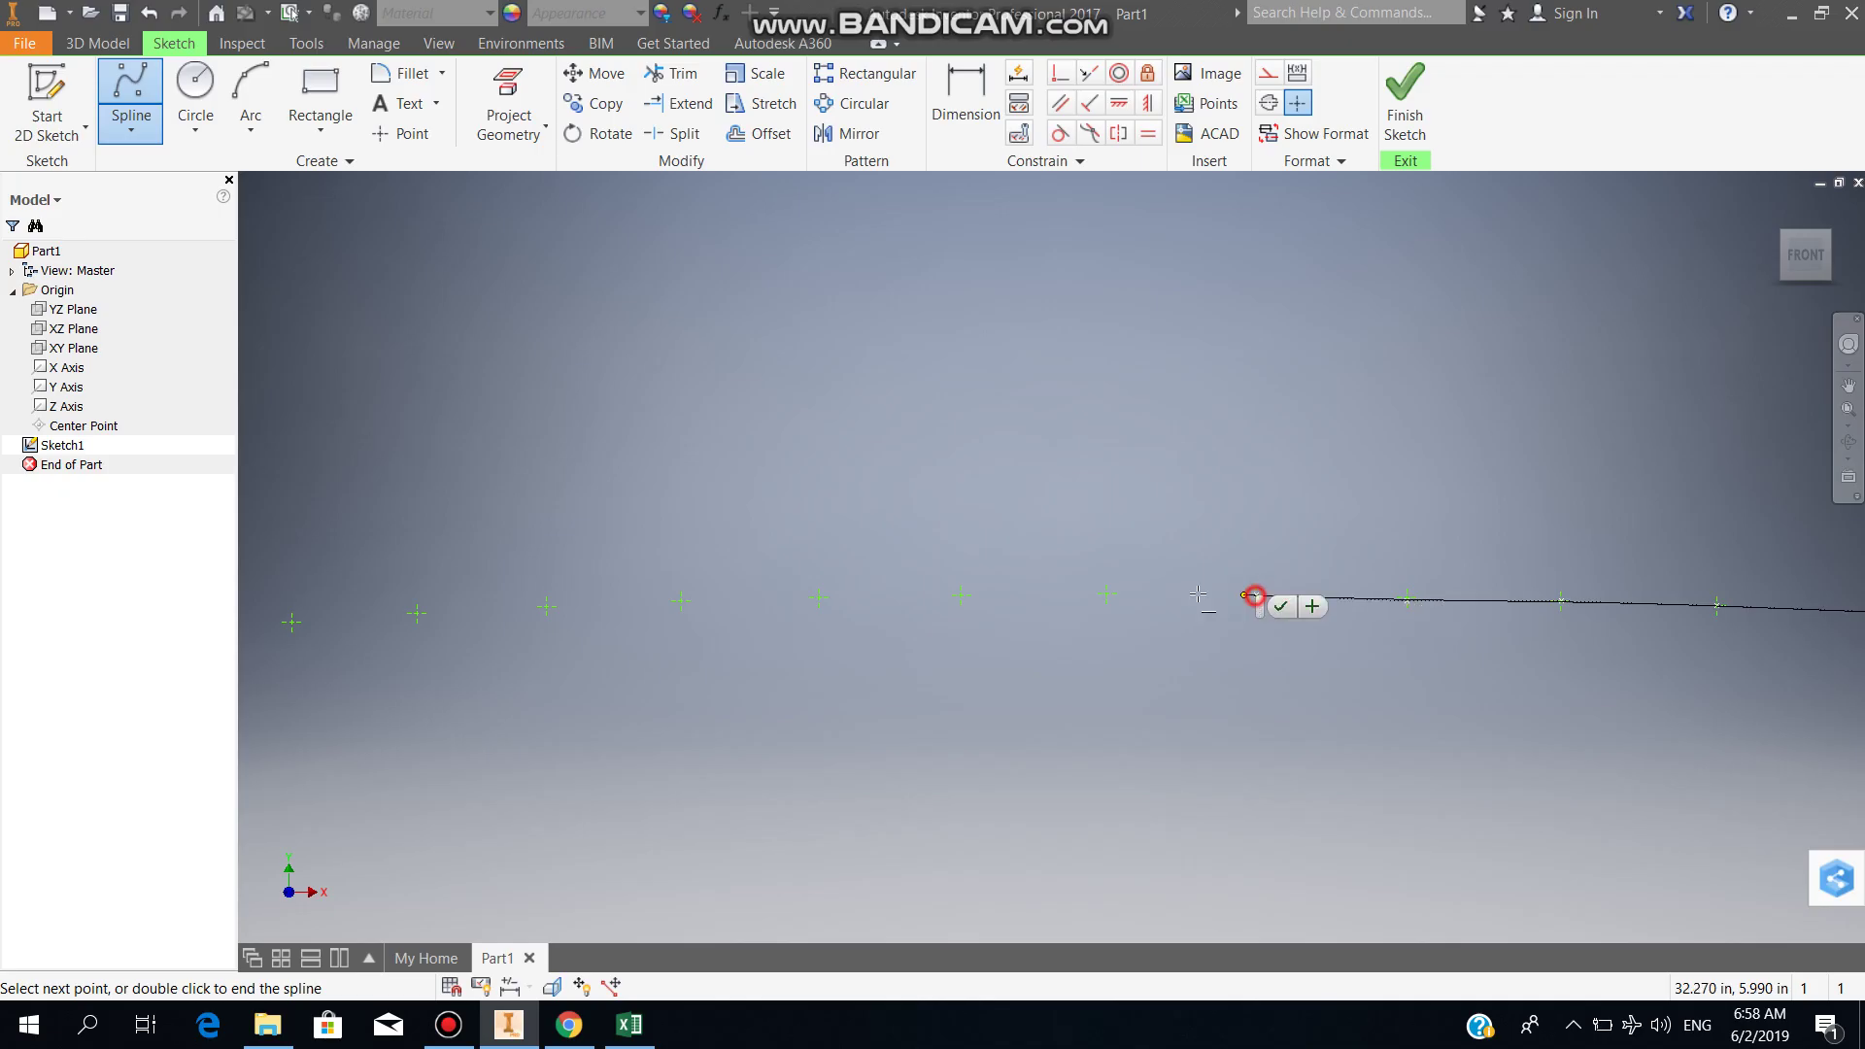
{"action": "left_click", "coordinate": [1107, 595]}
{"action": "left_click", "coordinate": [961, 603]}
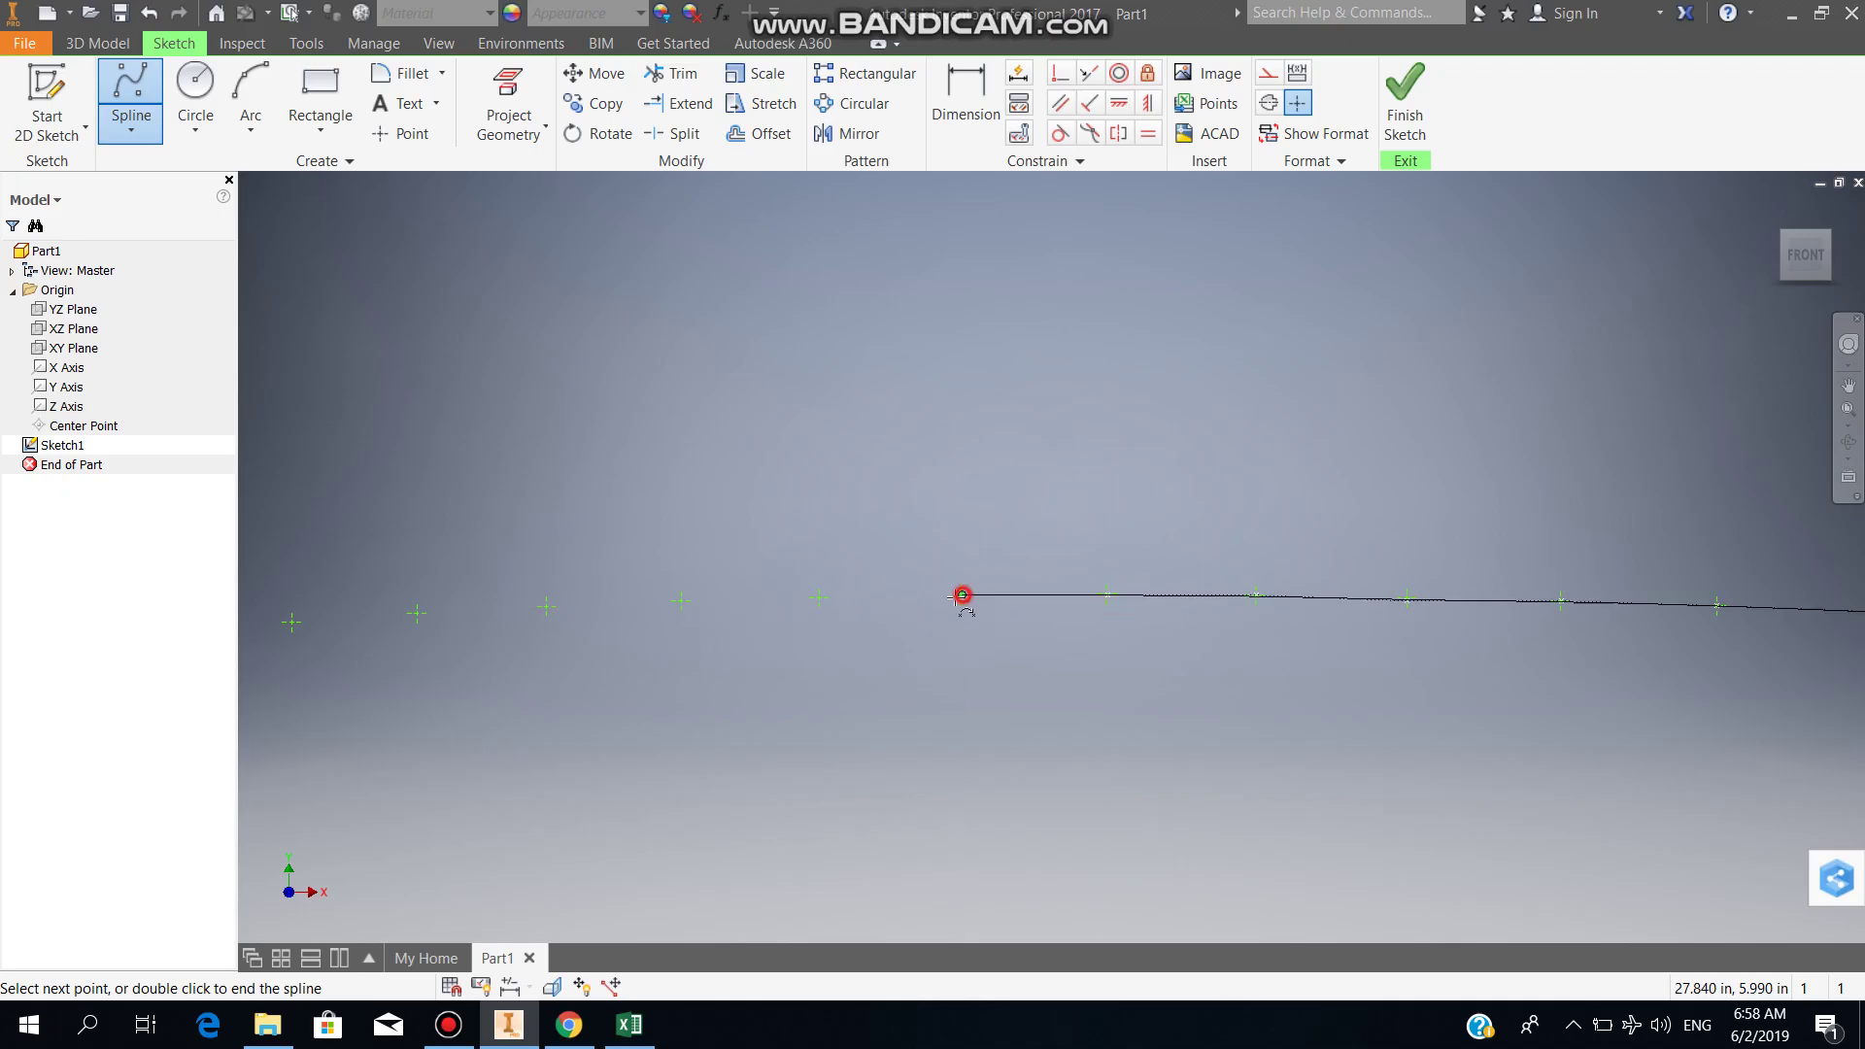
{"action": "left_click", "coordinate": [818, 597]}
{"action": "left_click", "coordinate": [683, 600]}
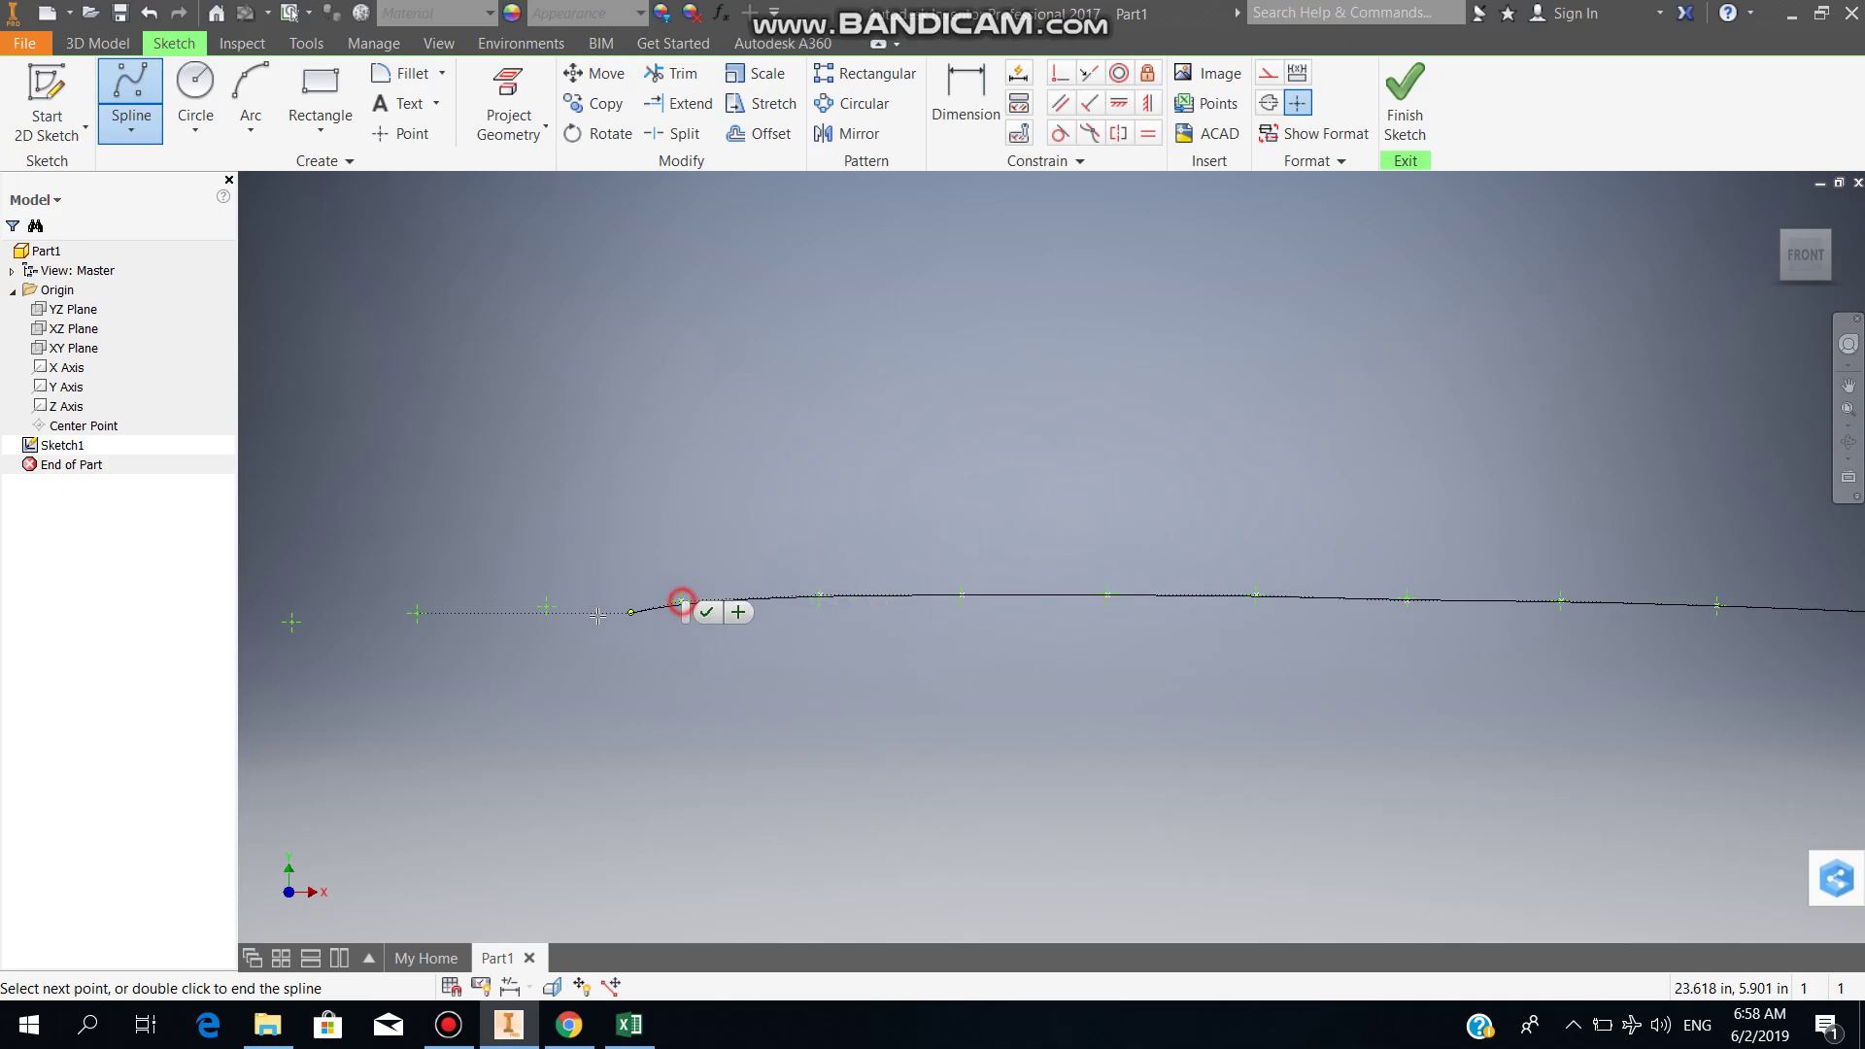
{"action": "left_click", "coordinate": [547, 609]}
{"action": "left_click", "coordinate": [412, 614]}
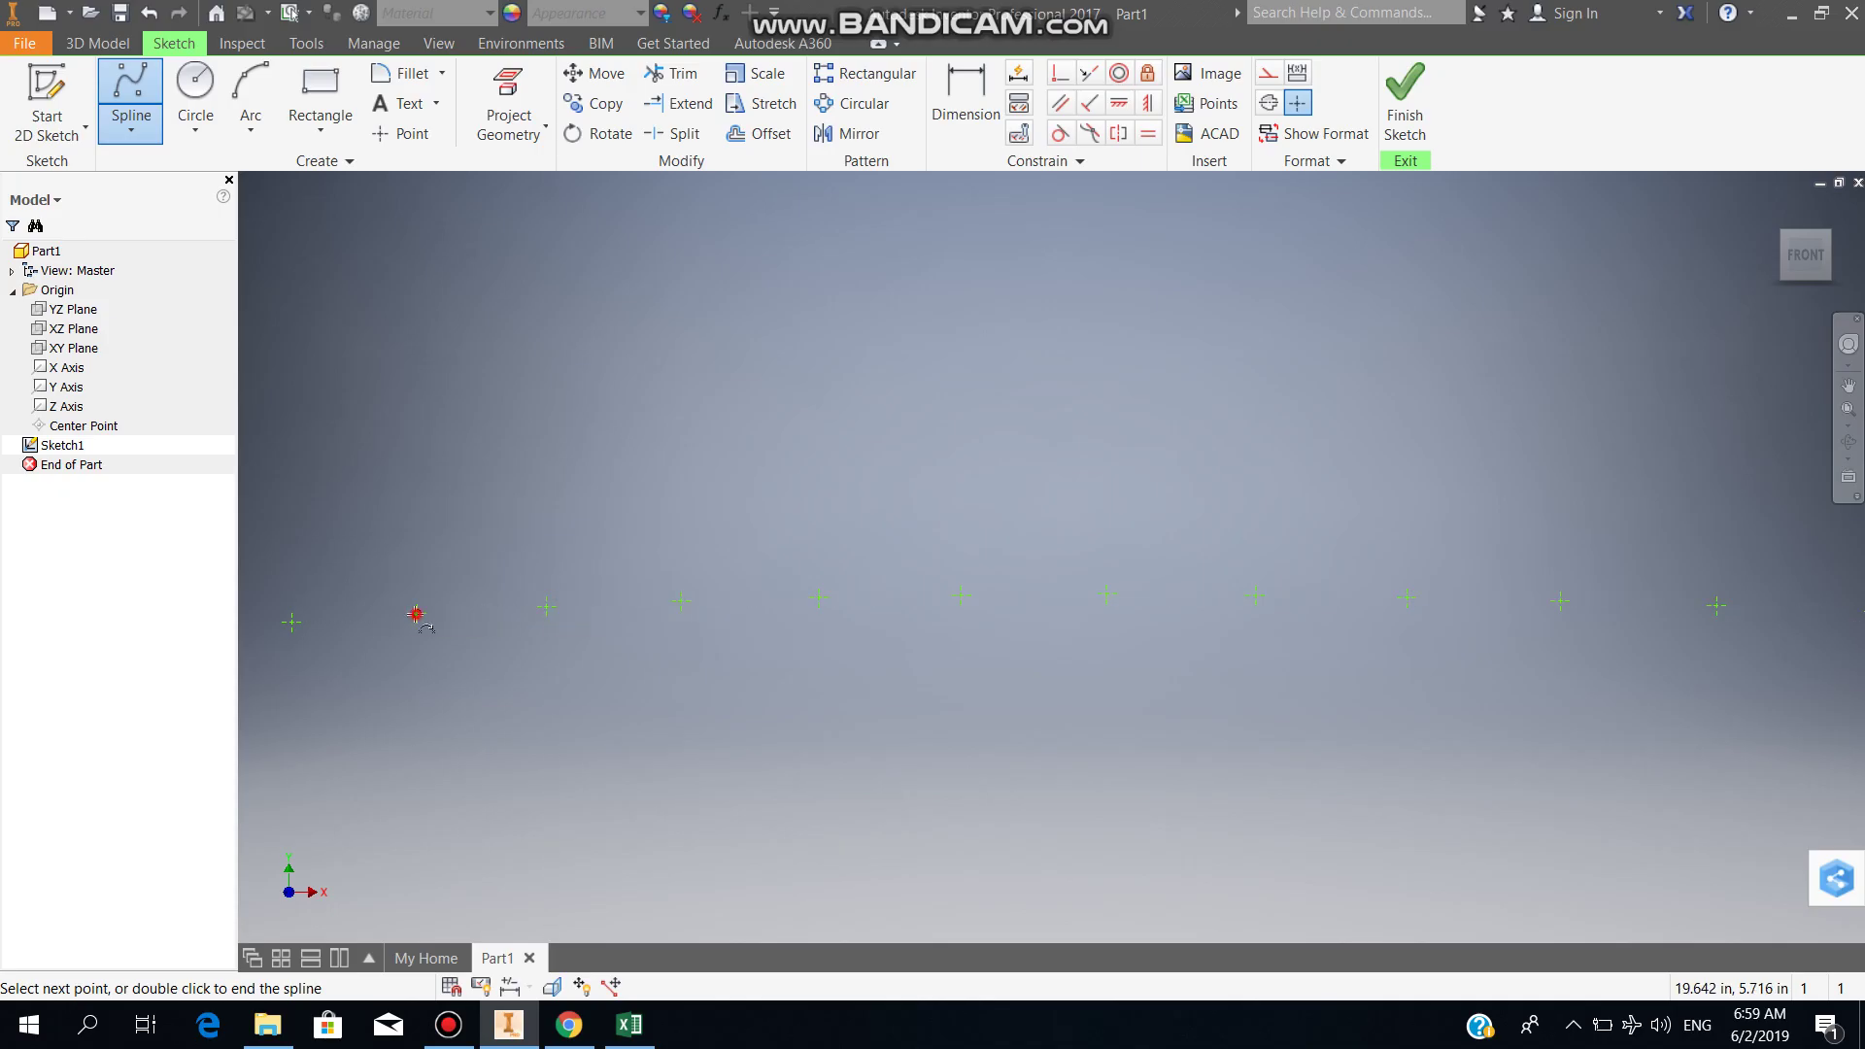
{"action": "left_click", "coordinate": [291, 621]}
{"action": "scroll", "coordinate": [699, 777], "scroll_direction": "down", "scroll_amount": 1}
{"action": "scroll", "coordinate": [702, 777], "scroll_direction": "up", "scroll_amount": 4}
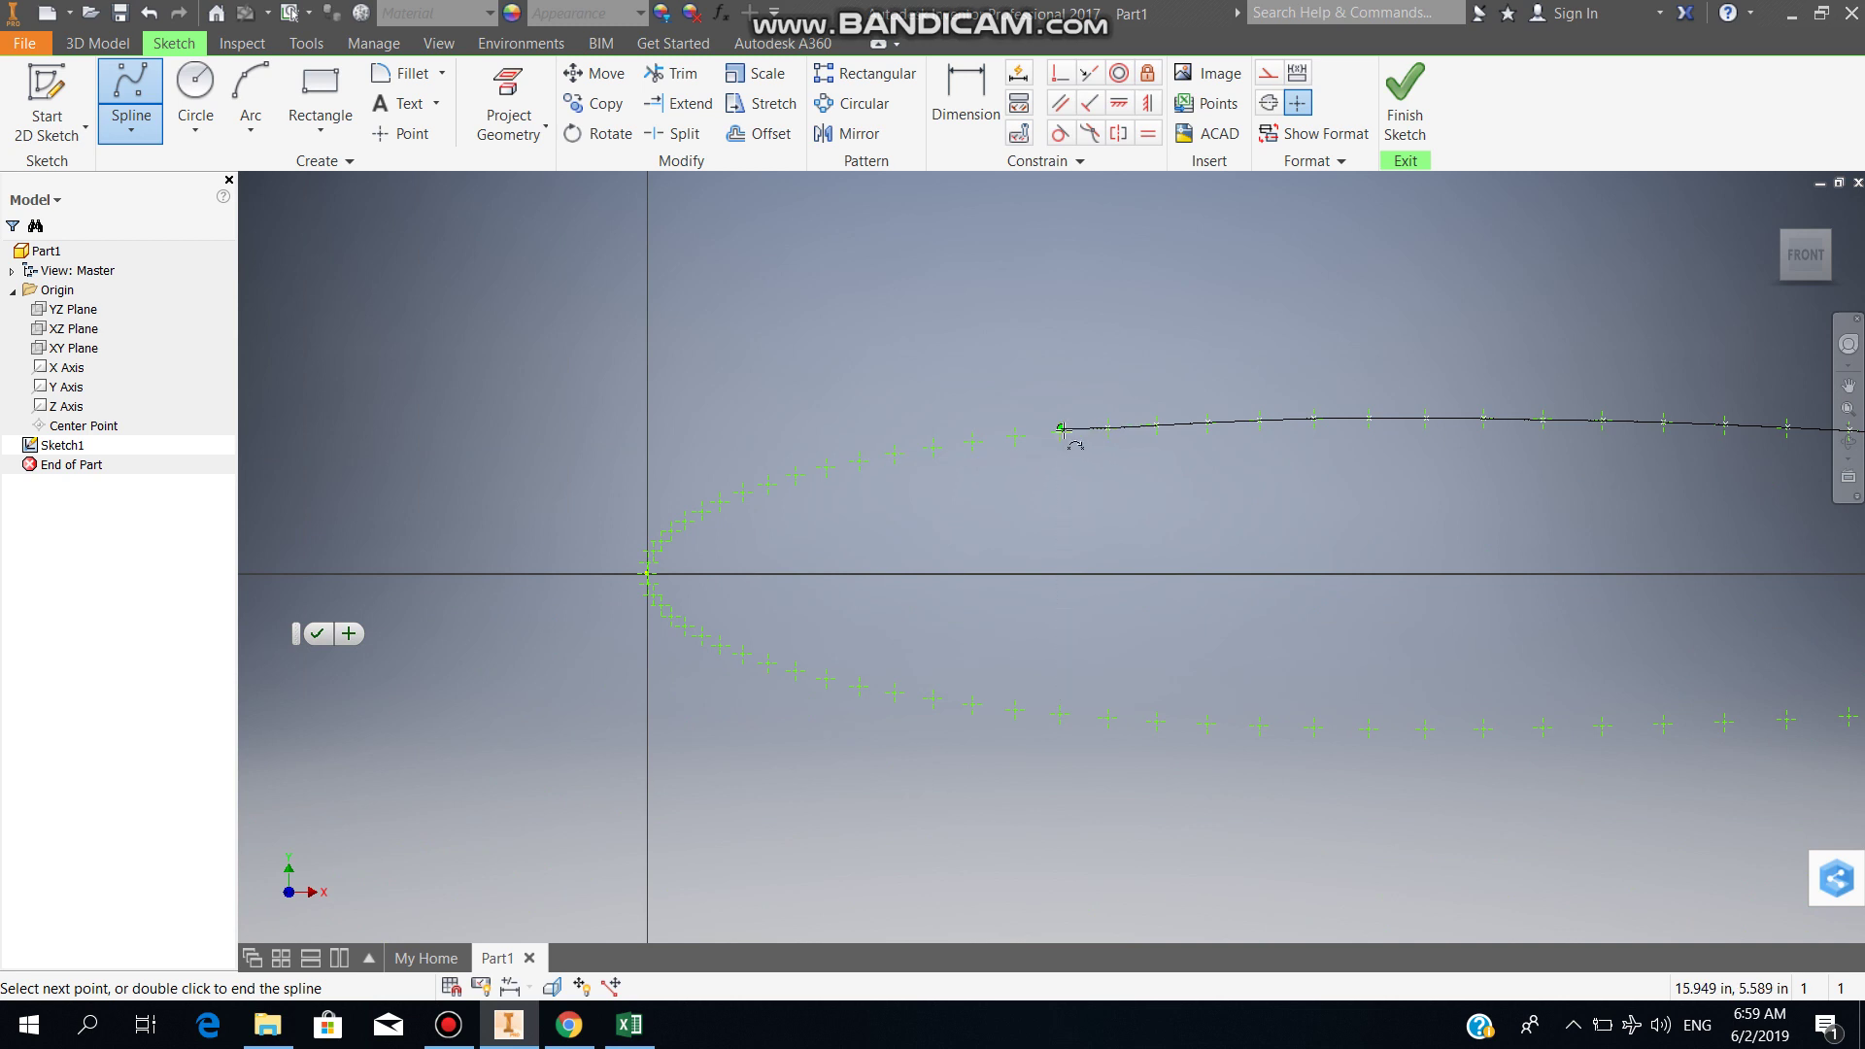
{"action": "scroll", "coordinate": [1061, 439], "scroll_direction": "down", "scroll_amount": 4}
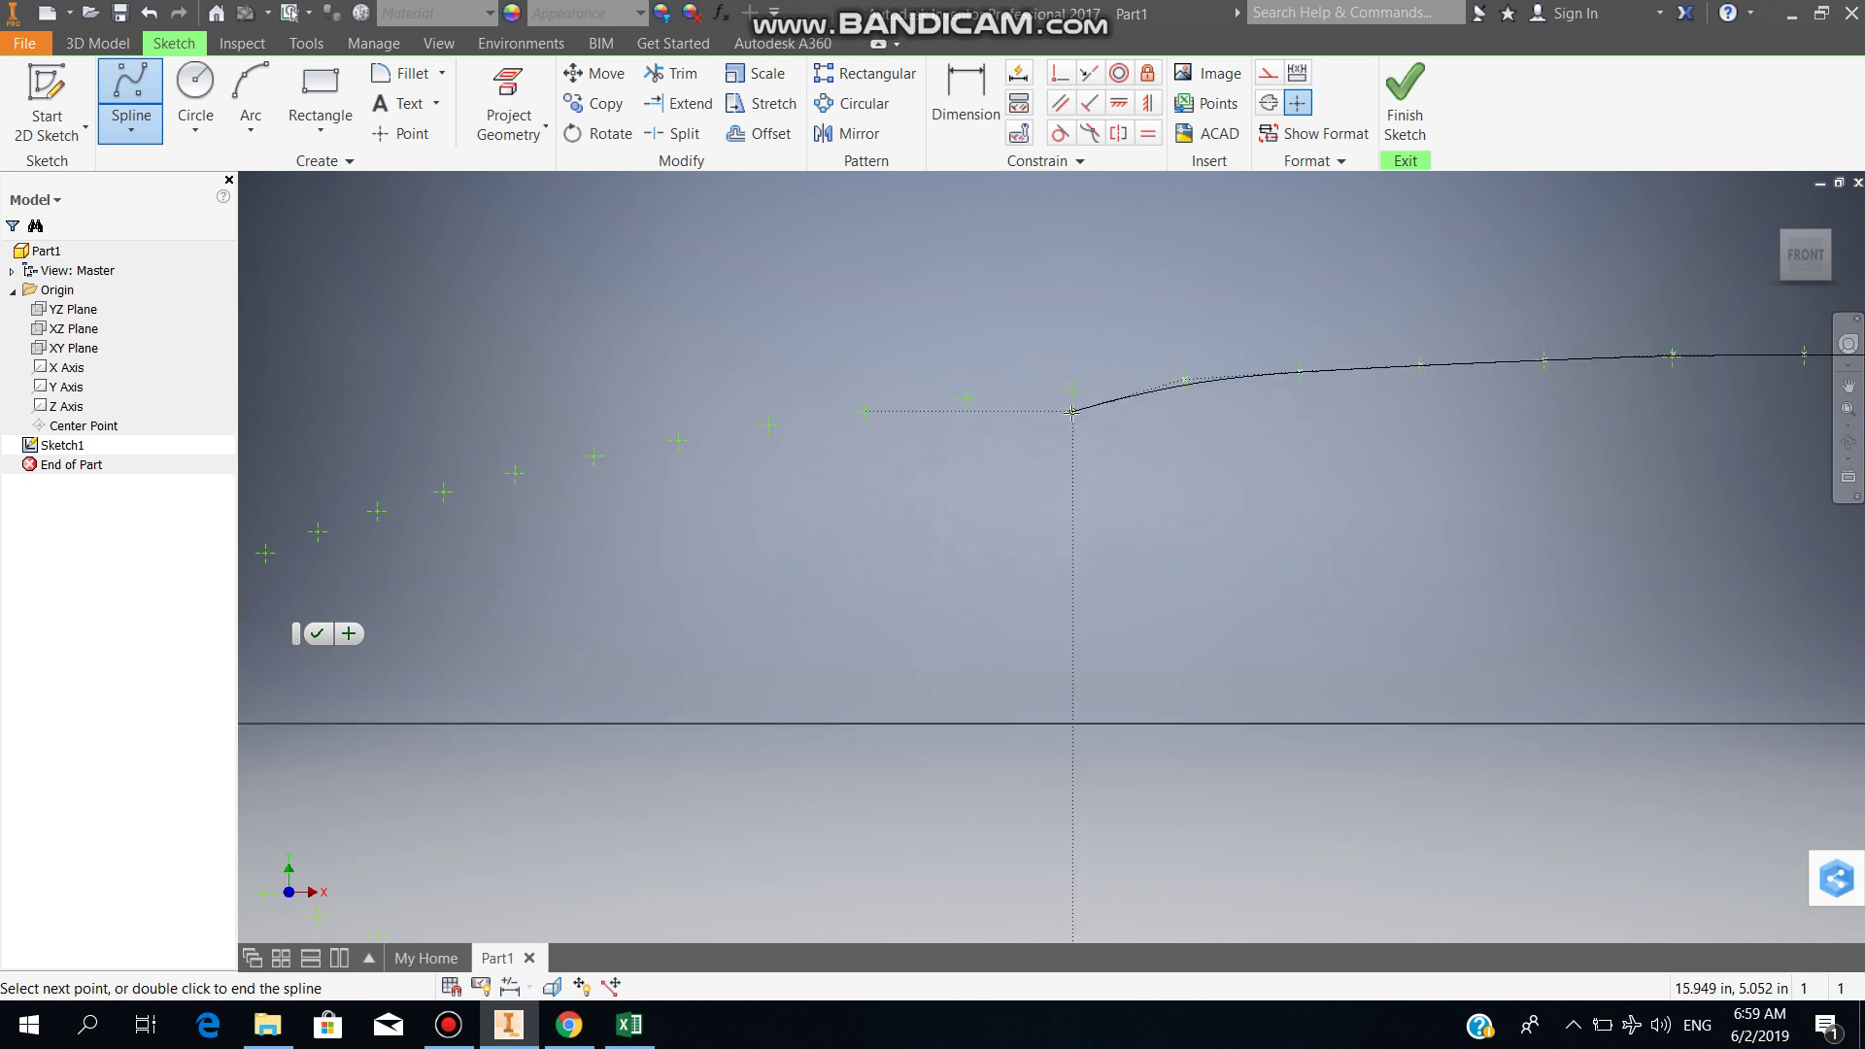
{"action": "left_click", "coordinate": [1070, 387]}
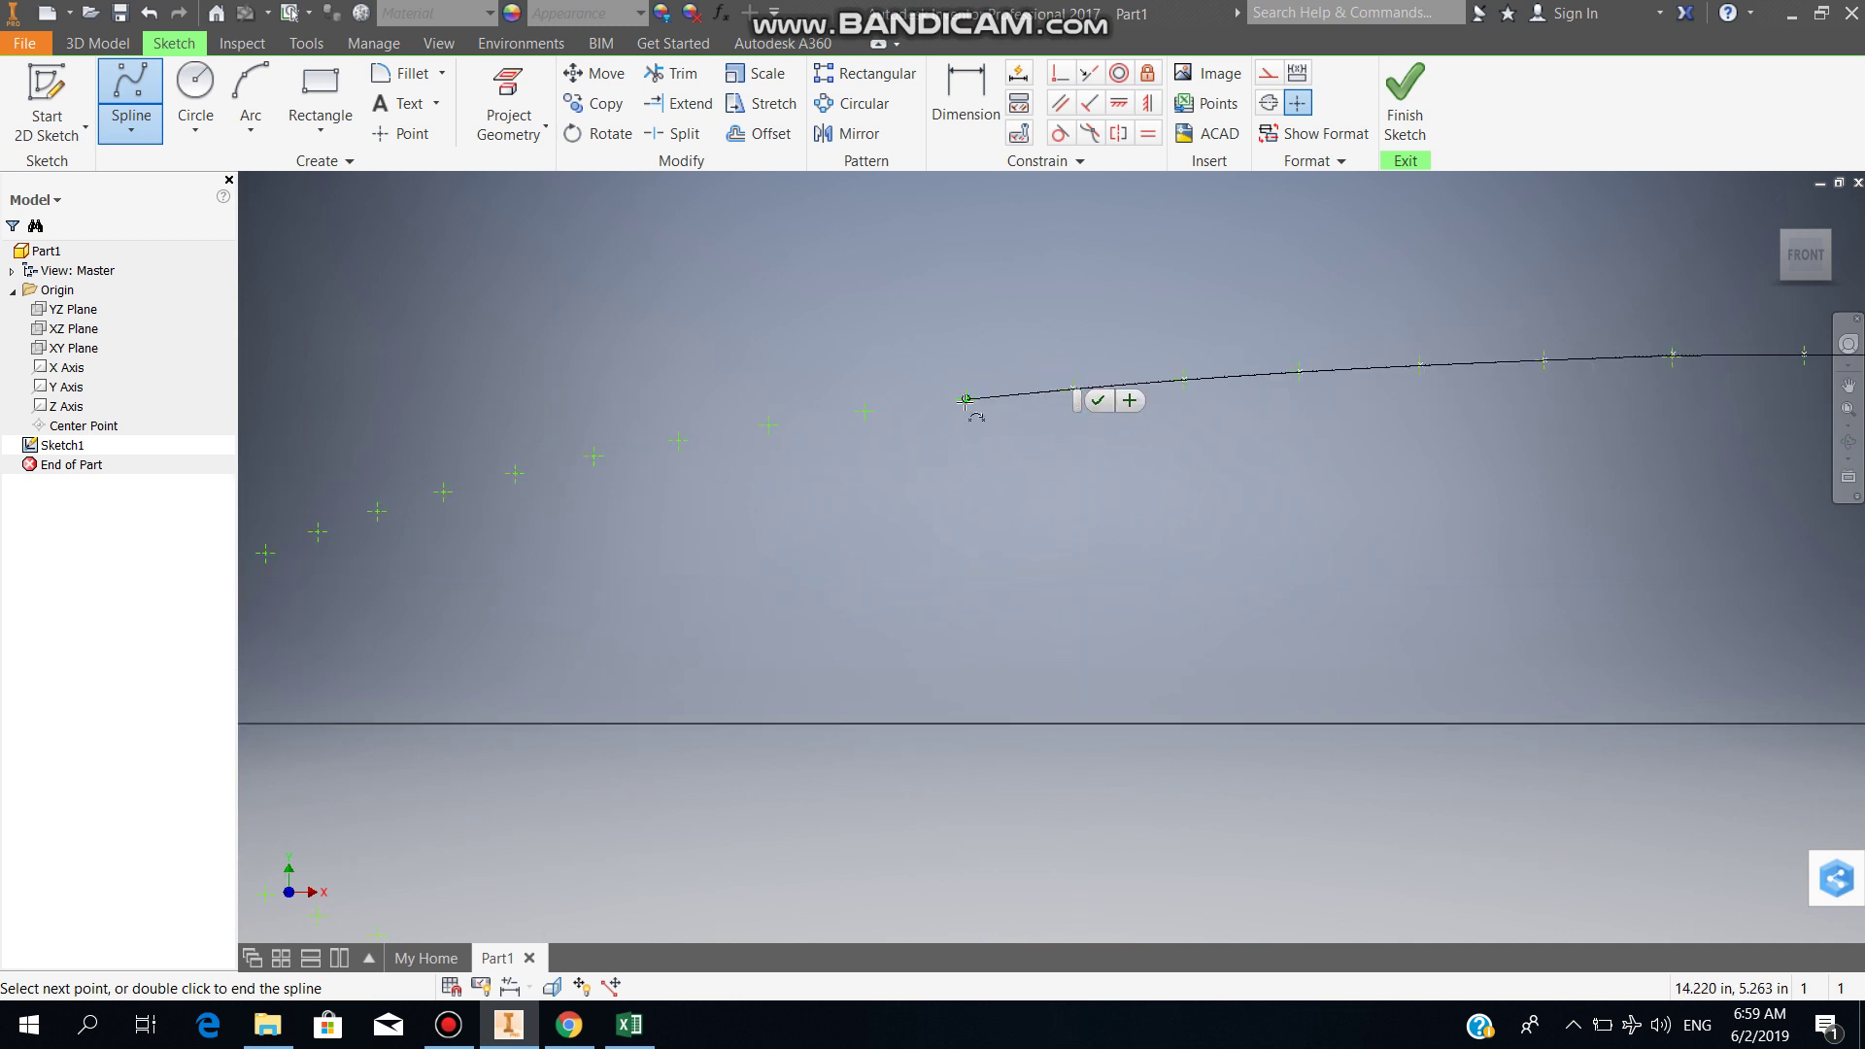
{"action": "left_click", "coordinate": [964, 400]}
{"action": "left_click", "coordinate": [864, 412]}
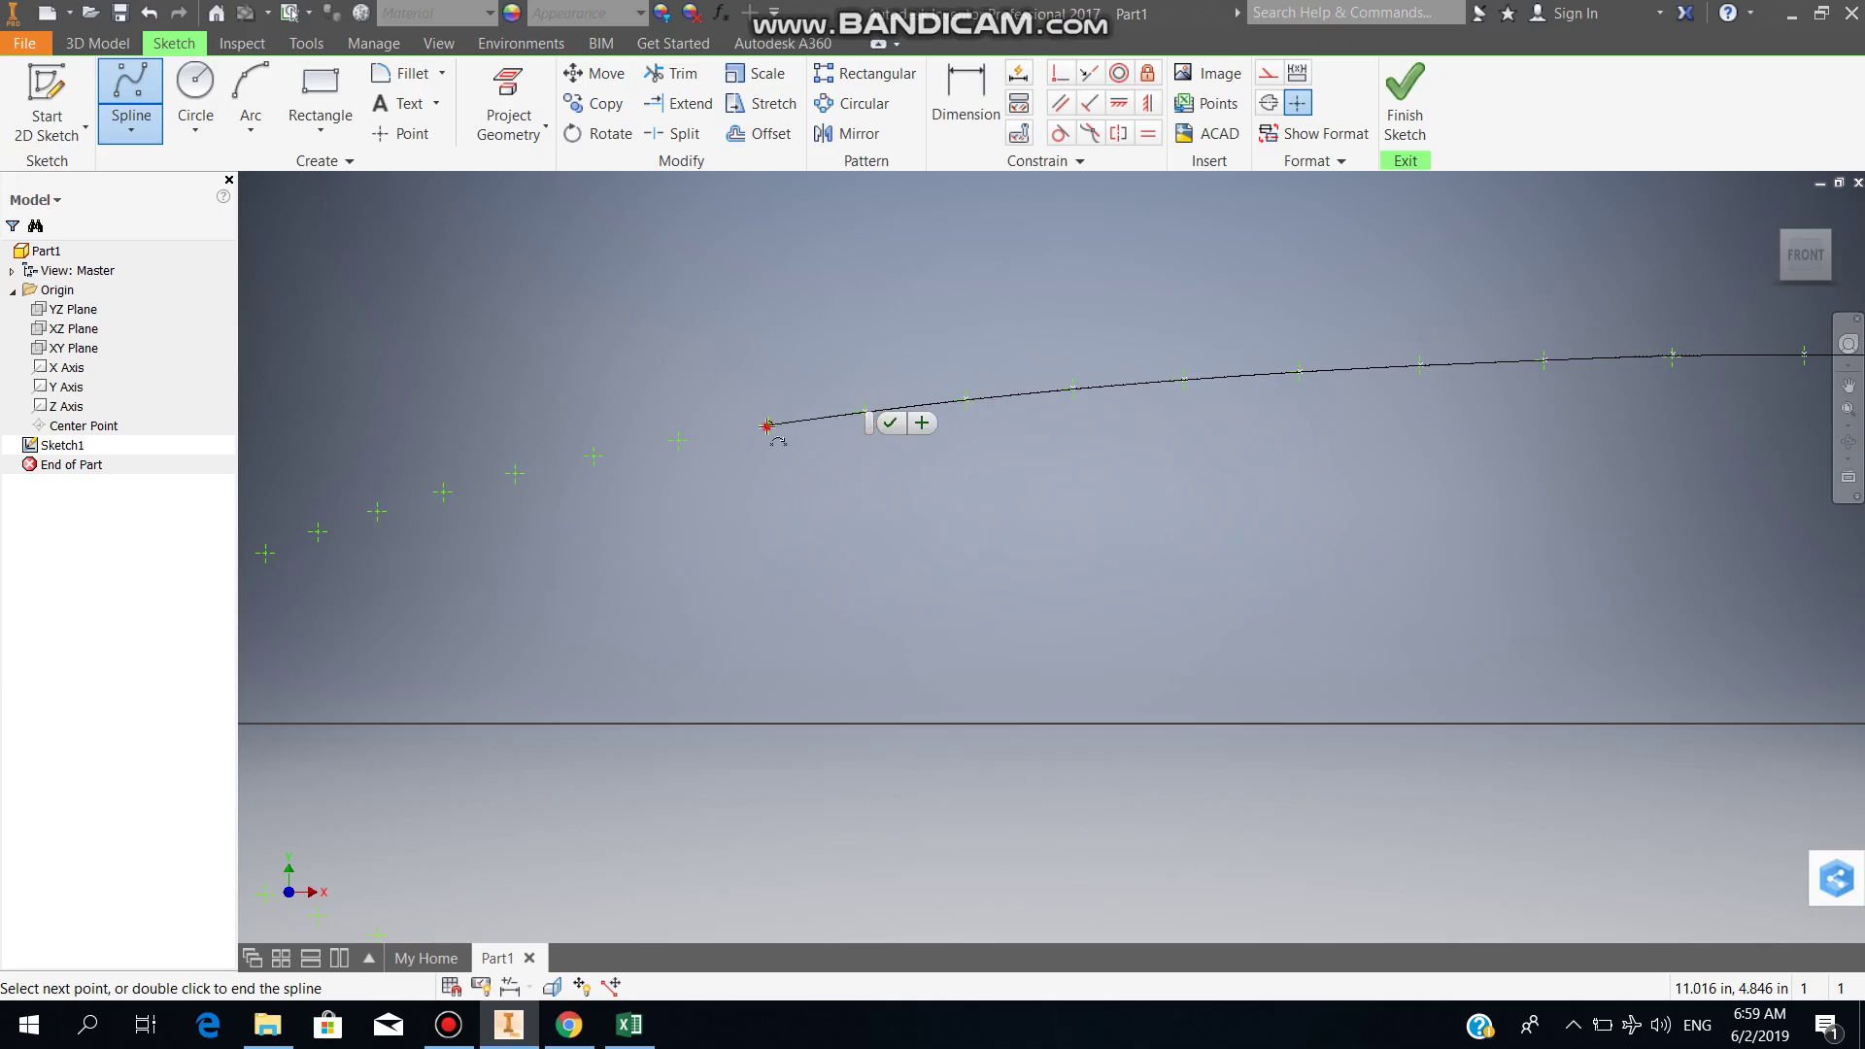
{"action": "left_click", "coordinate": [767, 424]}
{"action": "left_click", "coordinate": [678, 442]}
{"action": "left_click", "coordinate": [594, 456]}
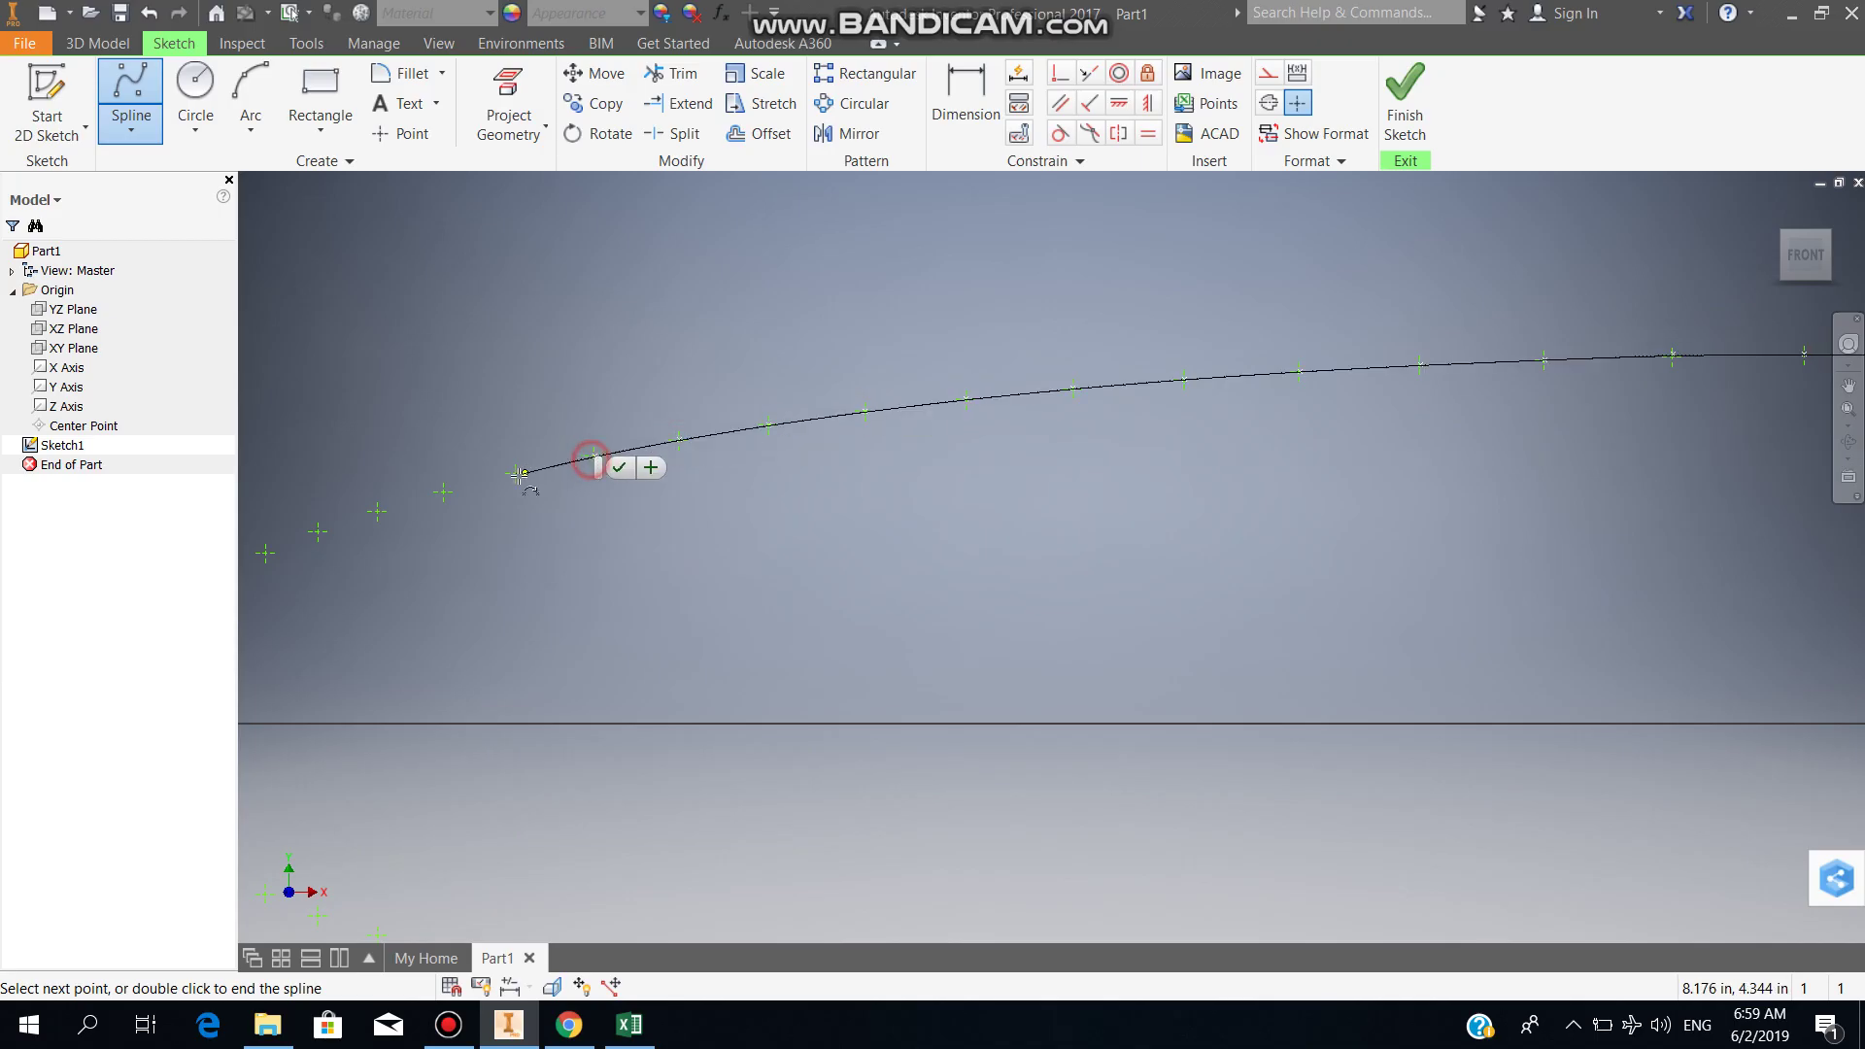
{"action": "left_click", "coordinate": [517, 475]}
{"action": "left_click", "coordinate": [443, 491]}
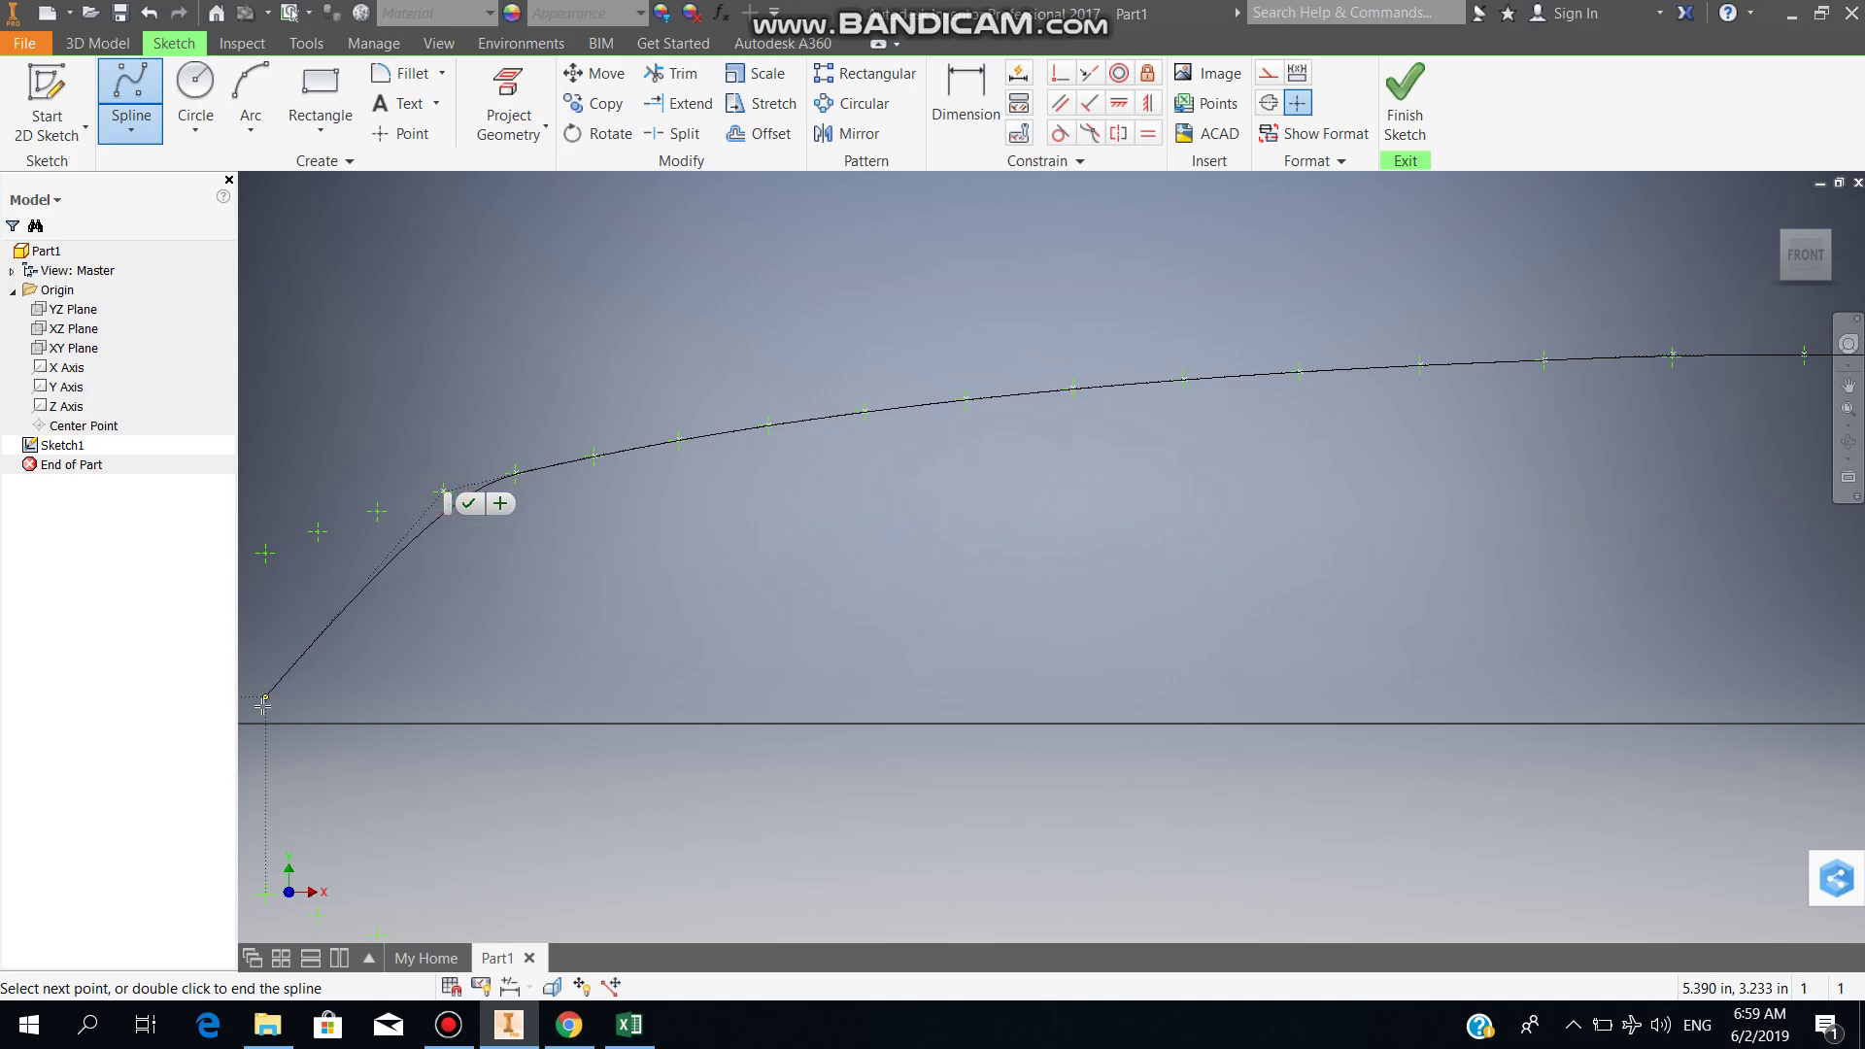
{"action": "left_click", "coordinate": [377, 512]}
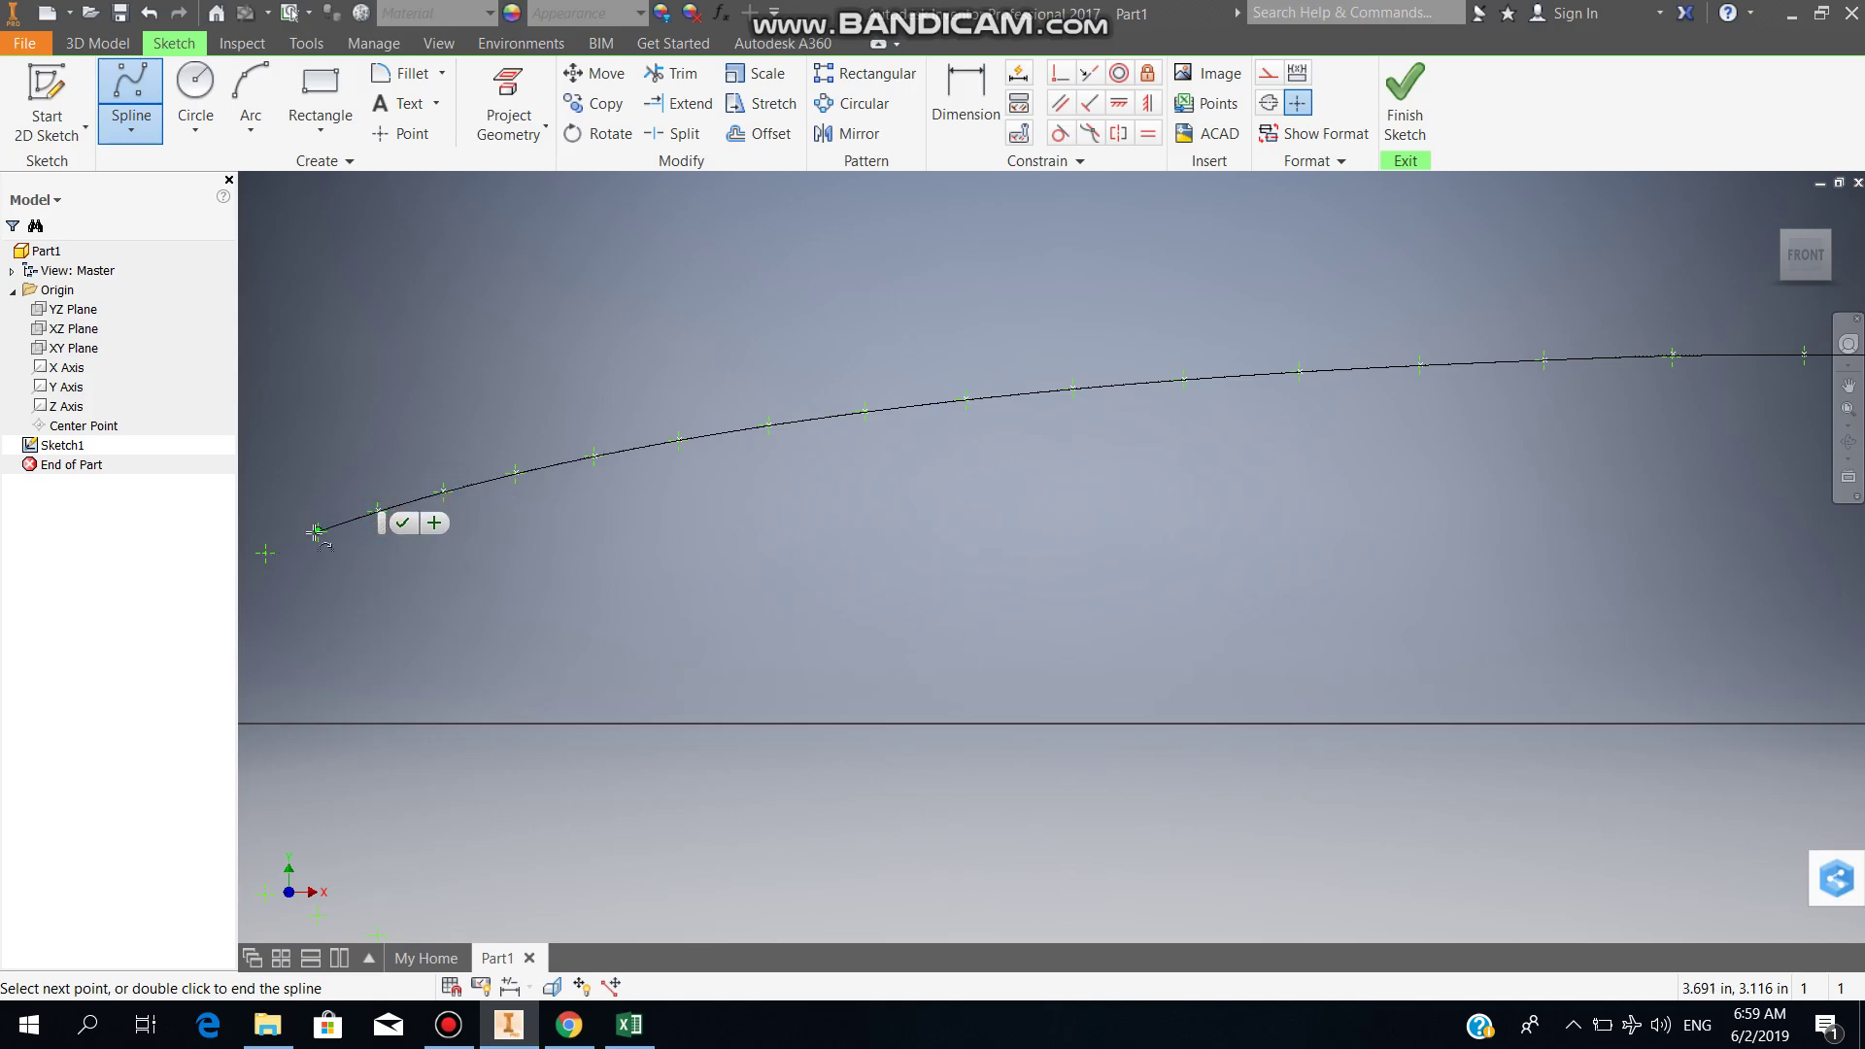
{"action": "left_click", "coordinate": [316, 532]}
{"action": "left_click", "coordinate": [262, 555]}
{"action": "scroll", "coordinate": [386, 671], "scroll_direction": "up", "scroll_amount": 6}
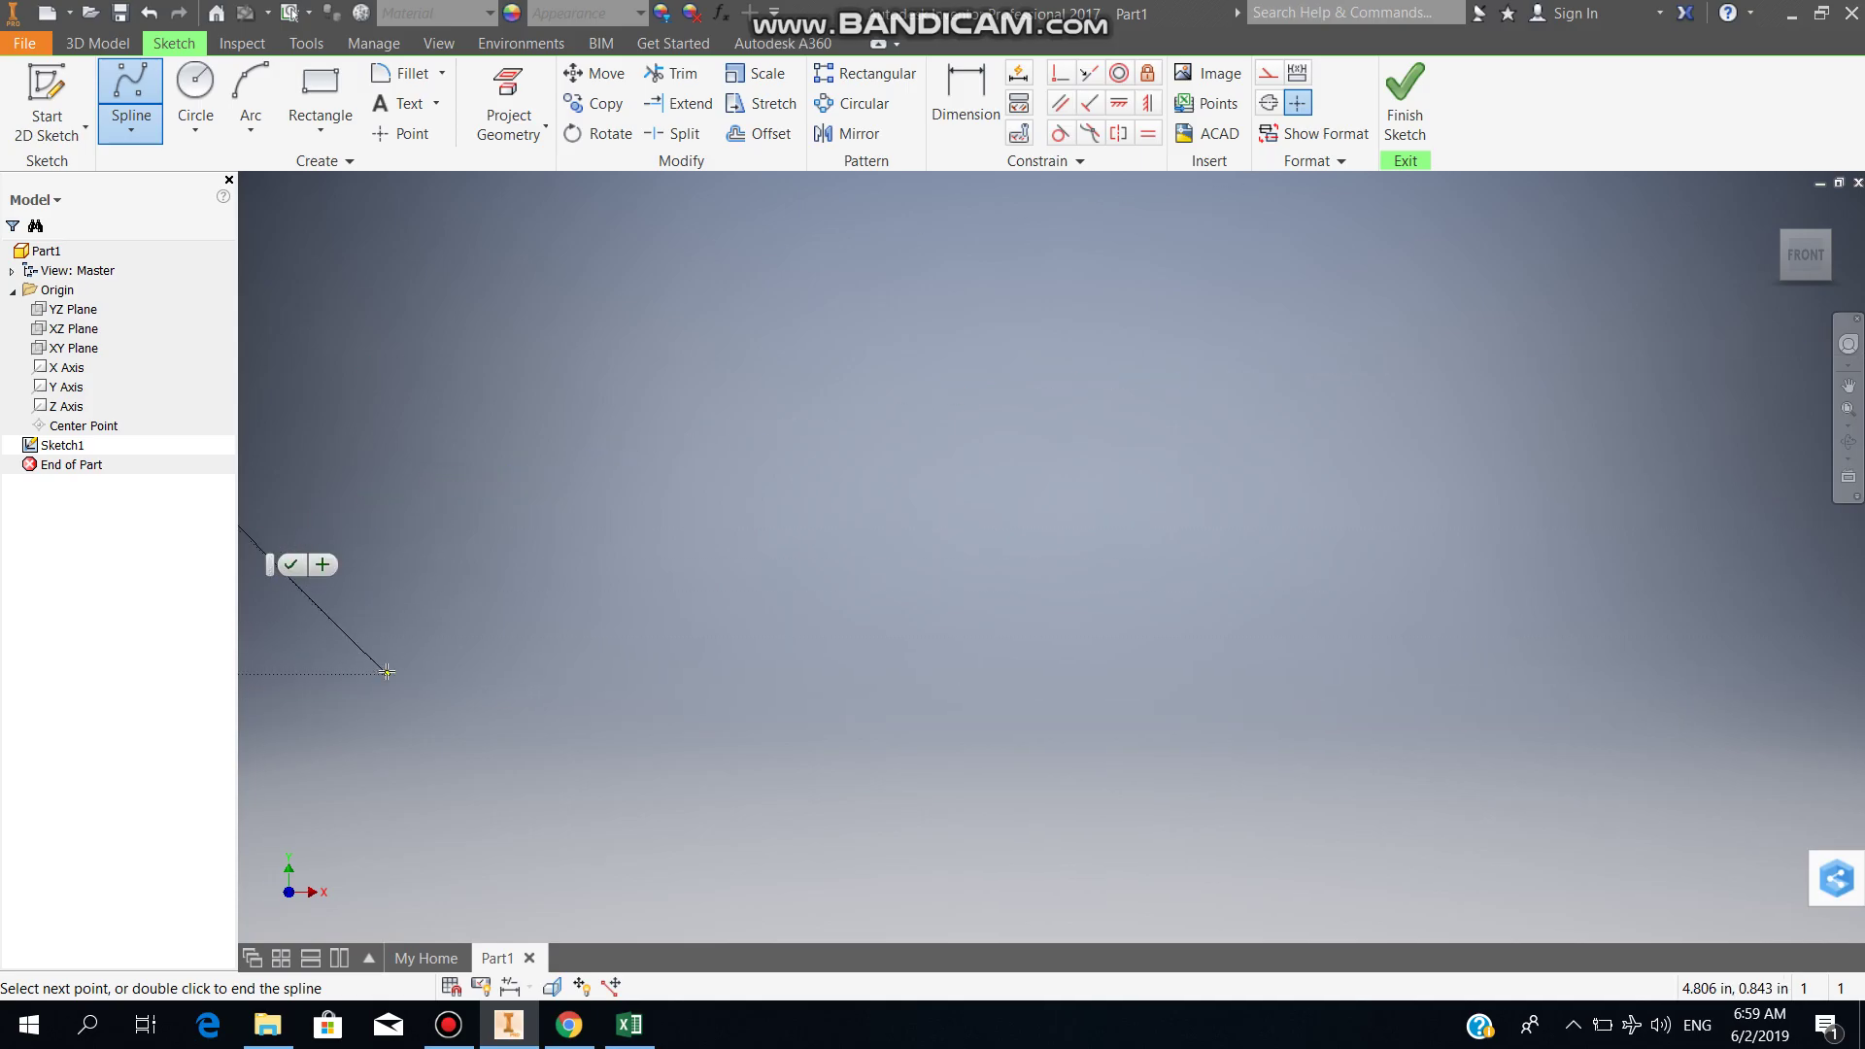
{"action": "middle_click_drag", "start_coordinate": [454, 701], "coordinate": [805, 653]}
{"action": "scroll", "coordinate": [805, 652], "scroll_direction": "up", "scroll_amount": 2}
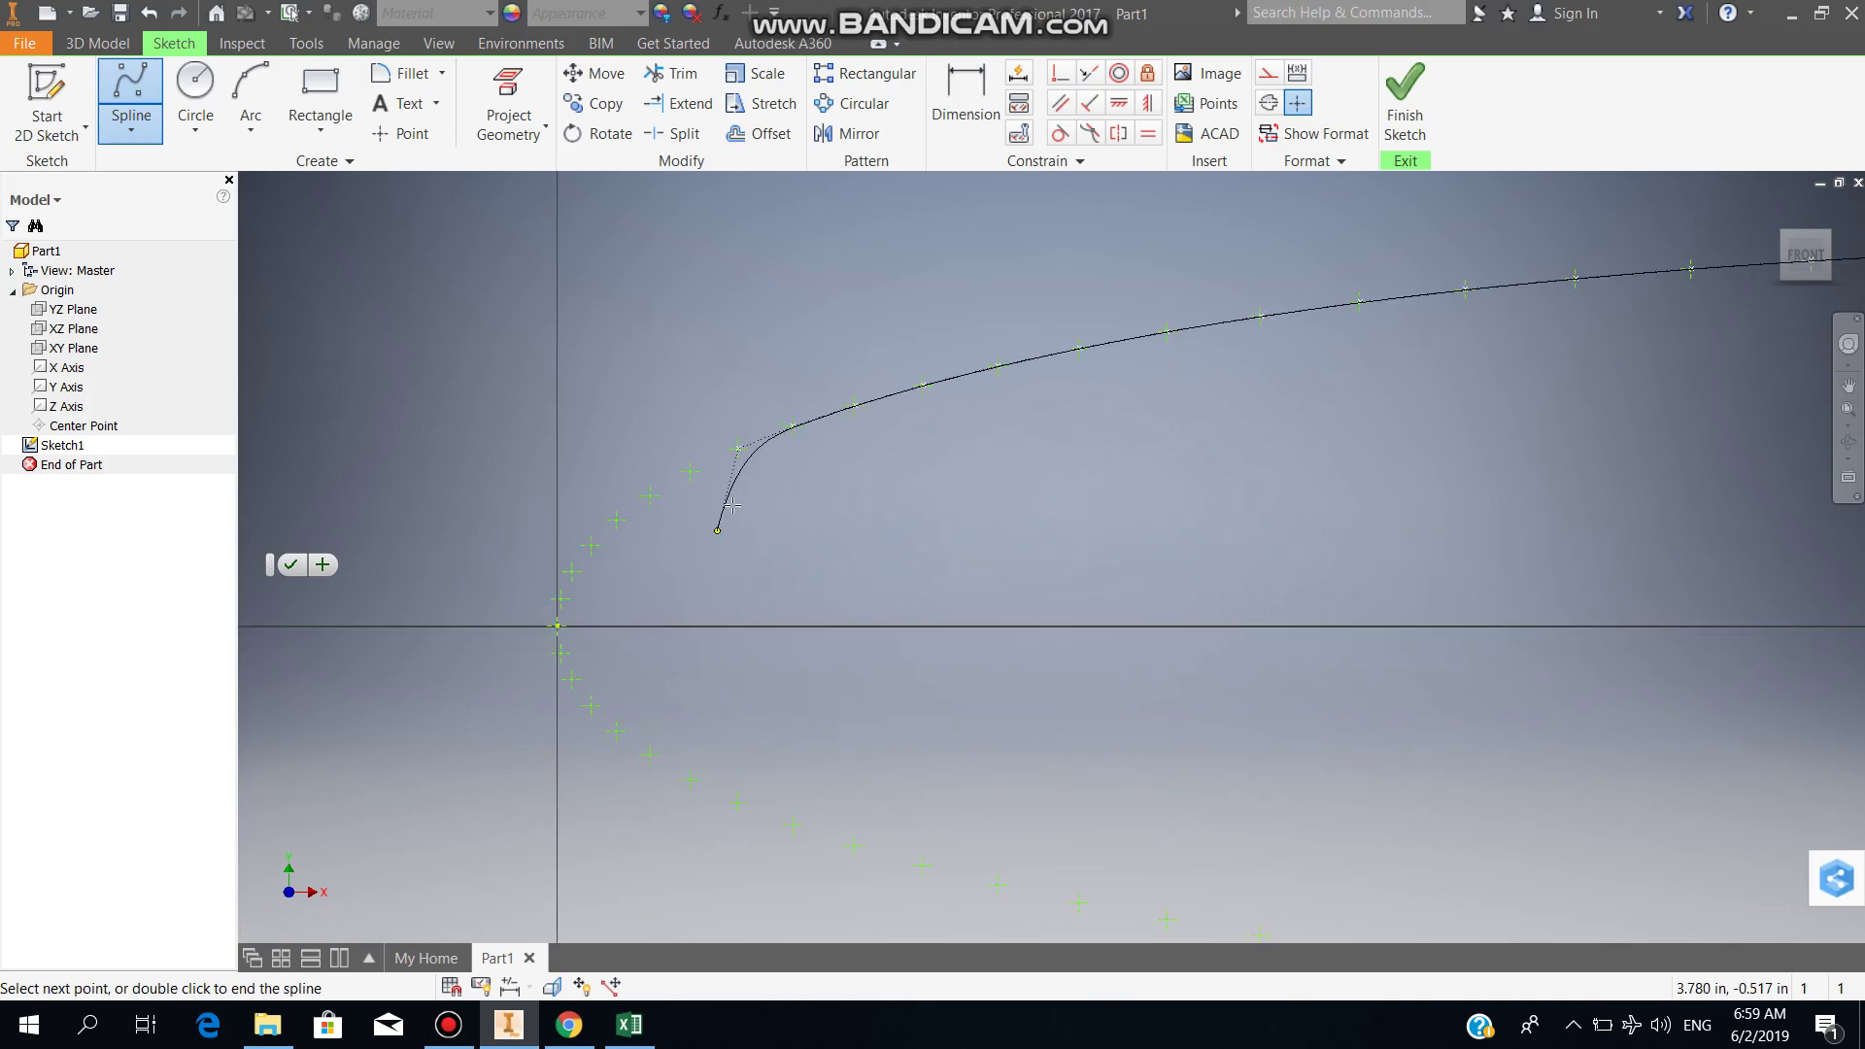
{"action": "left_click", "coordinate": [692, 471]}
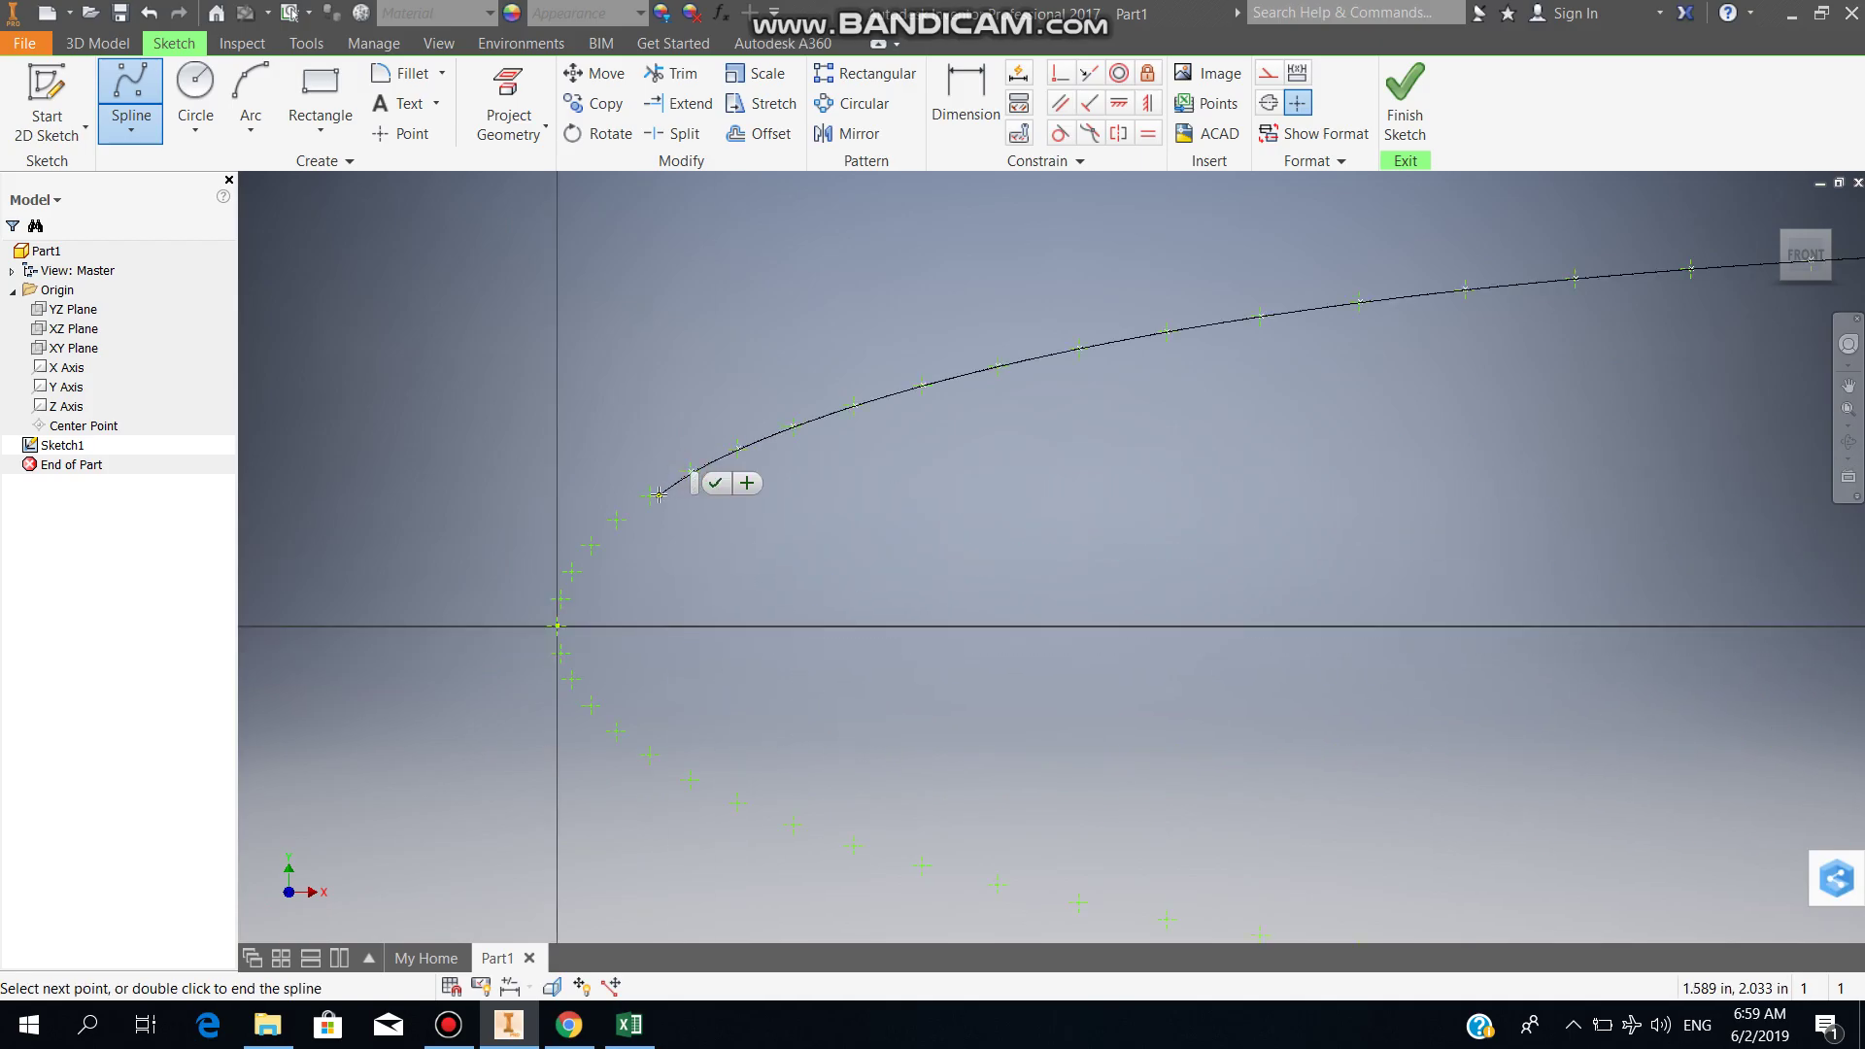
{"action": "left_click", "coordinate": [651, 495]}
{"action": "left_click", "coordinate": [616, 519]}
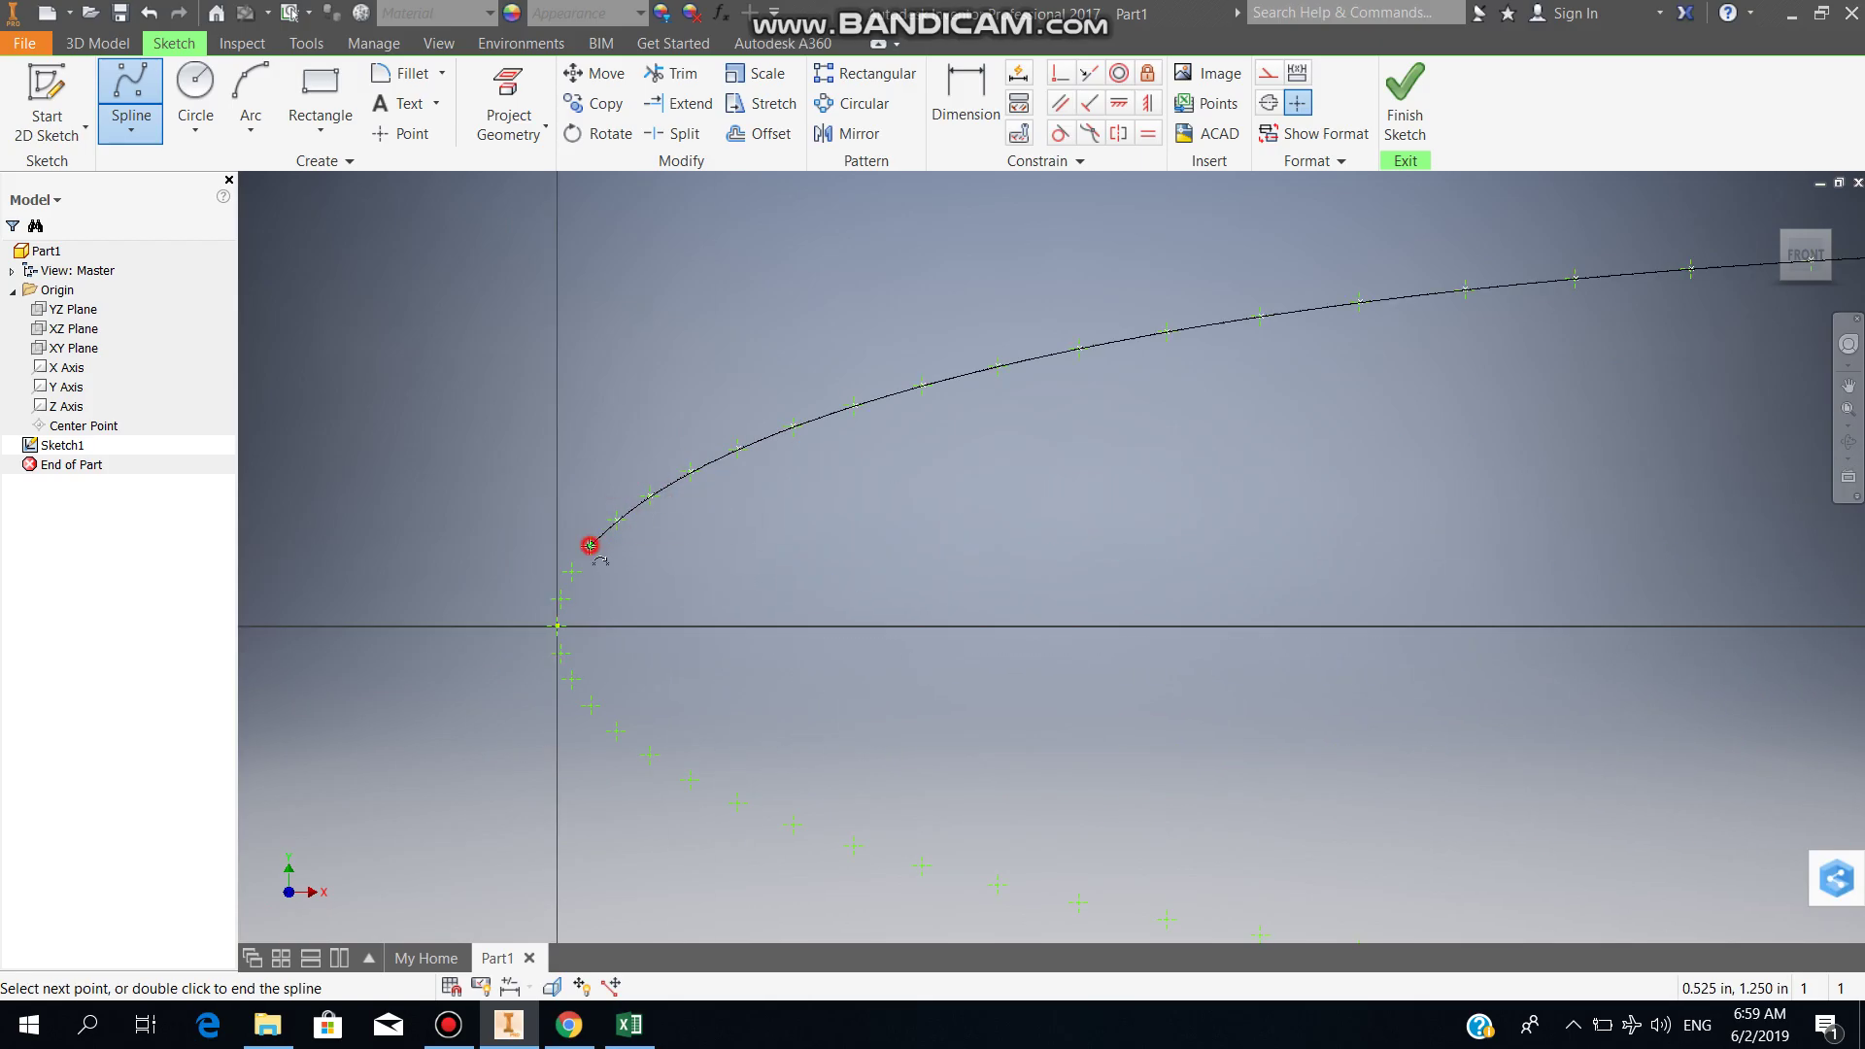
{"action": "left_click", "coordinate": [589, 546]}
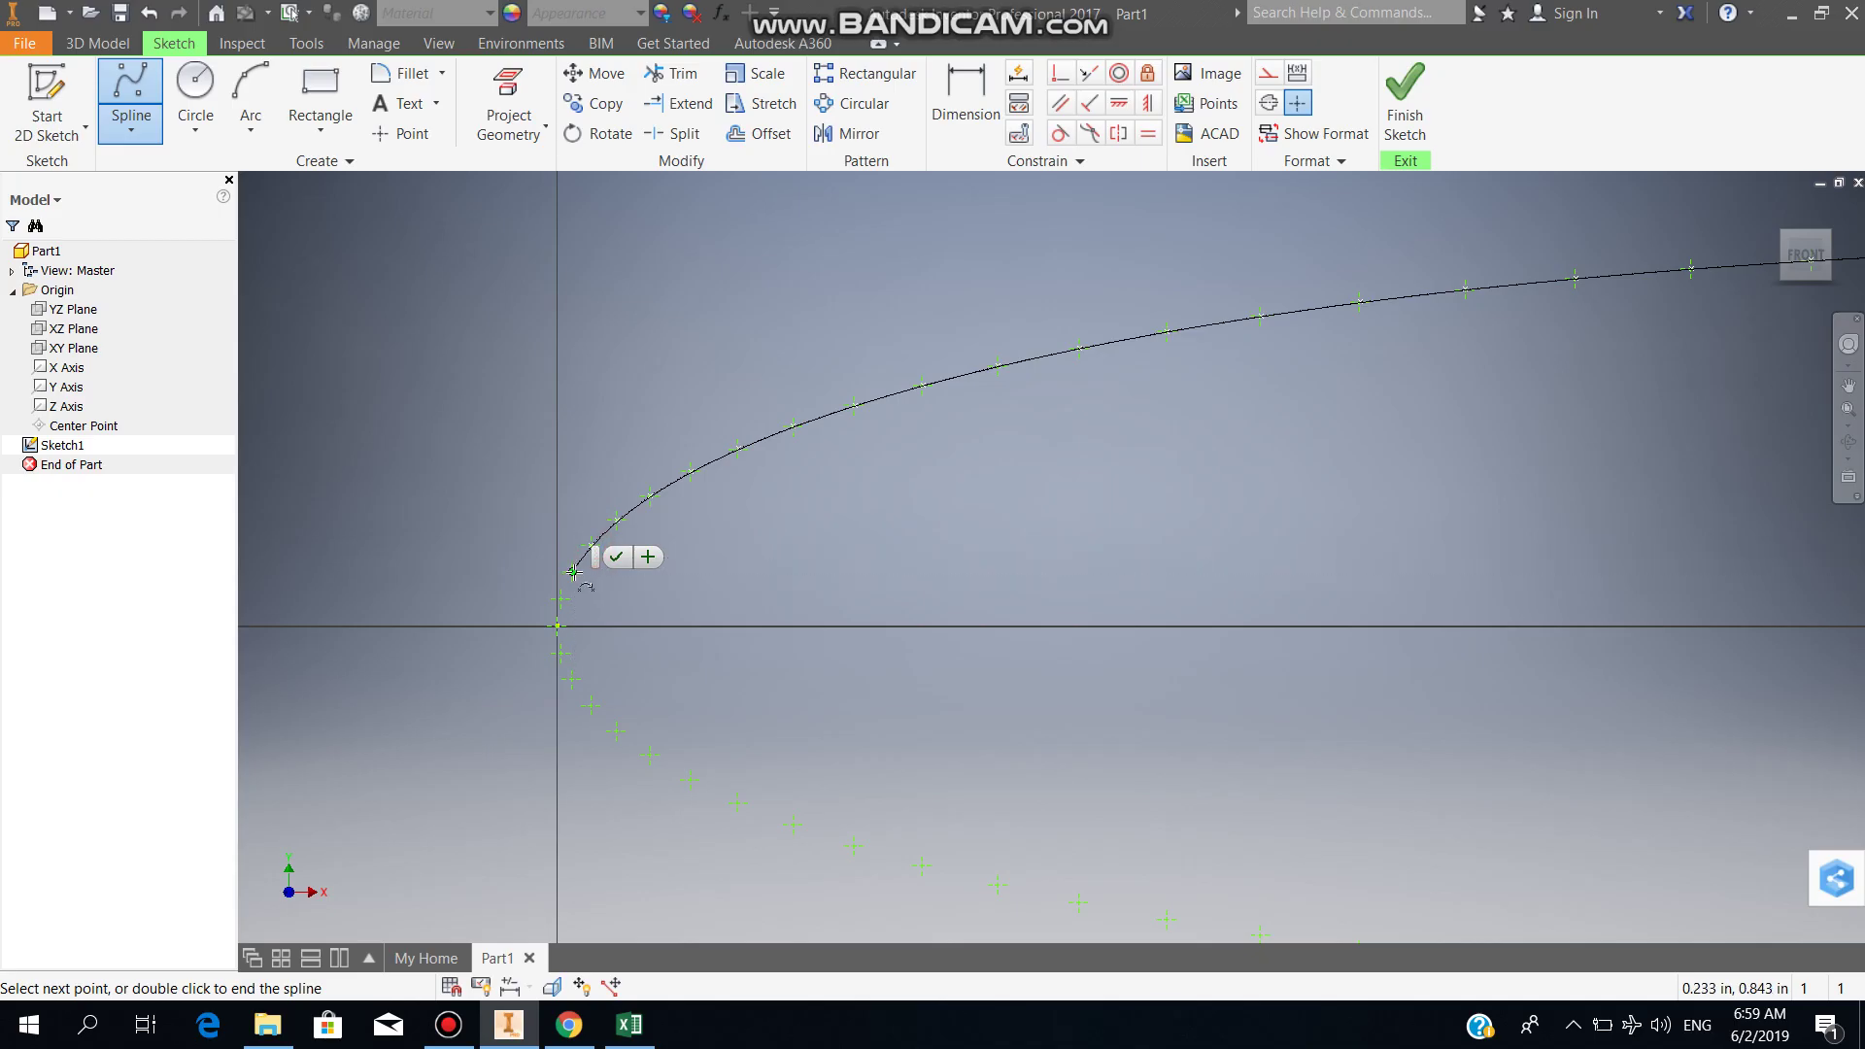
{"action": "left_click", "coordinate": [570, 572]}
{"action": "left_click", "coordinate": [556, 626]}
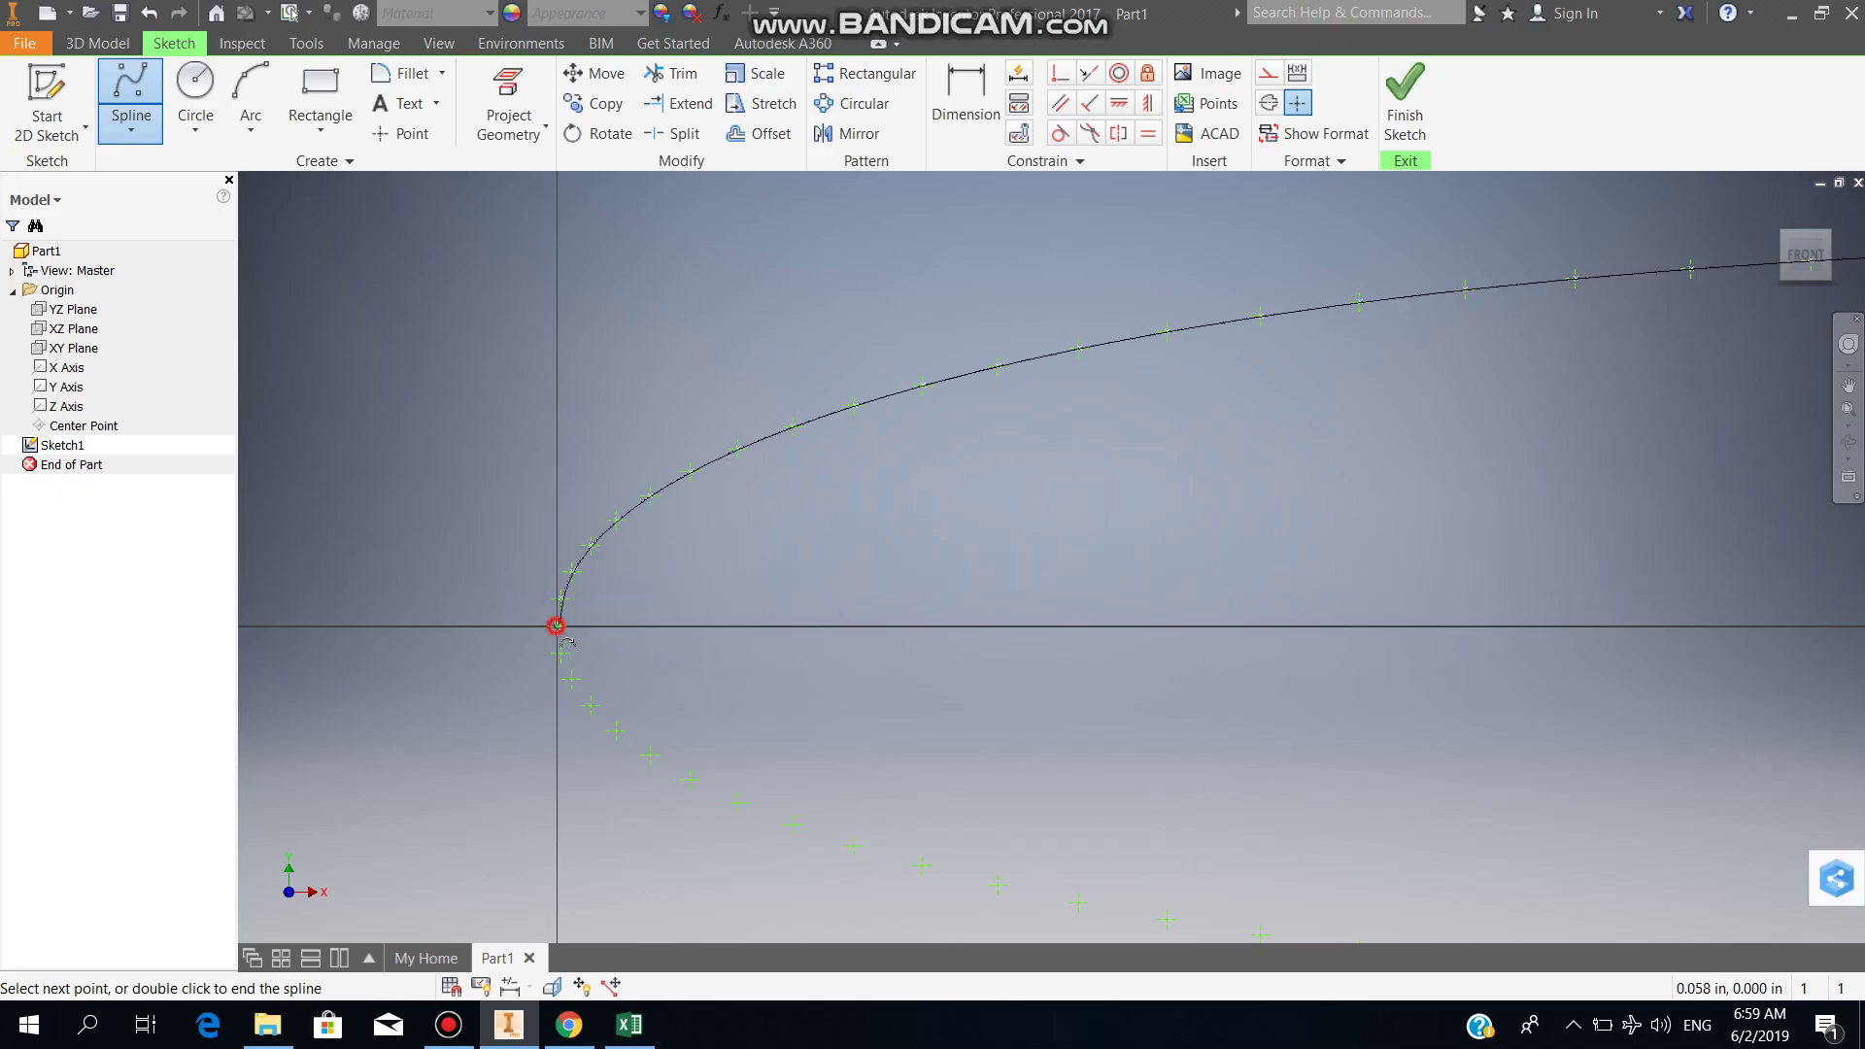
Step: Continue the control vertex spline around the leading edge through the first nine lower-surface airfoil points in order
{"action": "scroll", "coordinate": [552, 673], "scroll_direction": "down", "scroll_amount": 4}
{"action": "scroll", "coordinate": [552, 673], "scroll_direction": "down", "scroll_amount": 4}
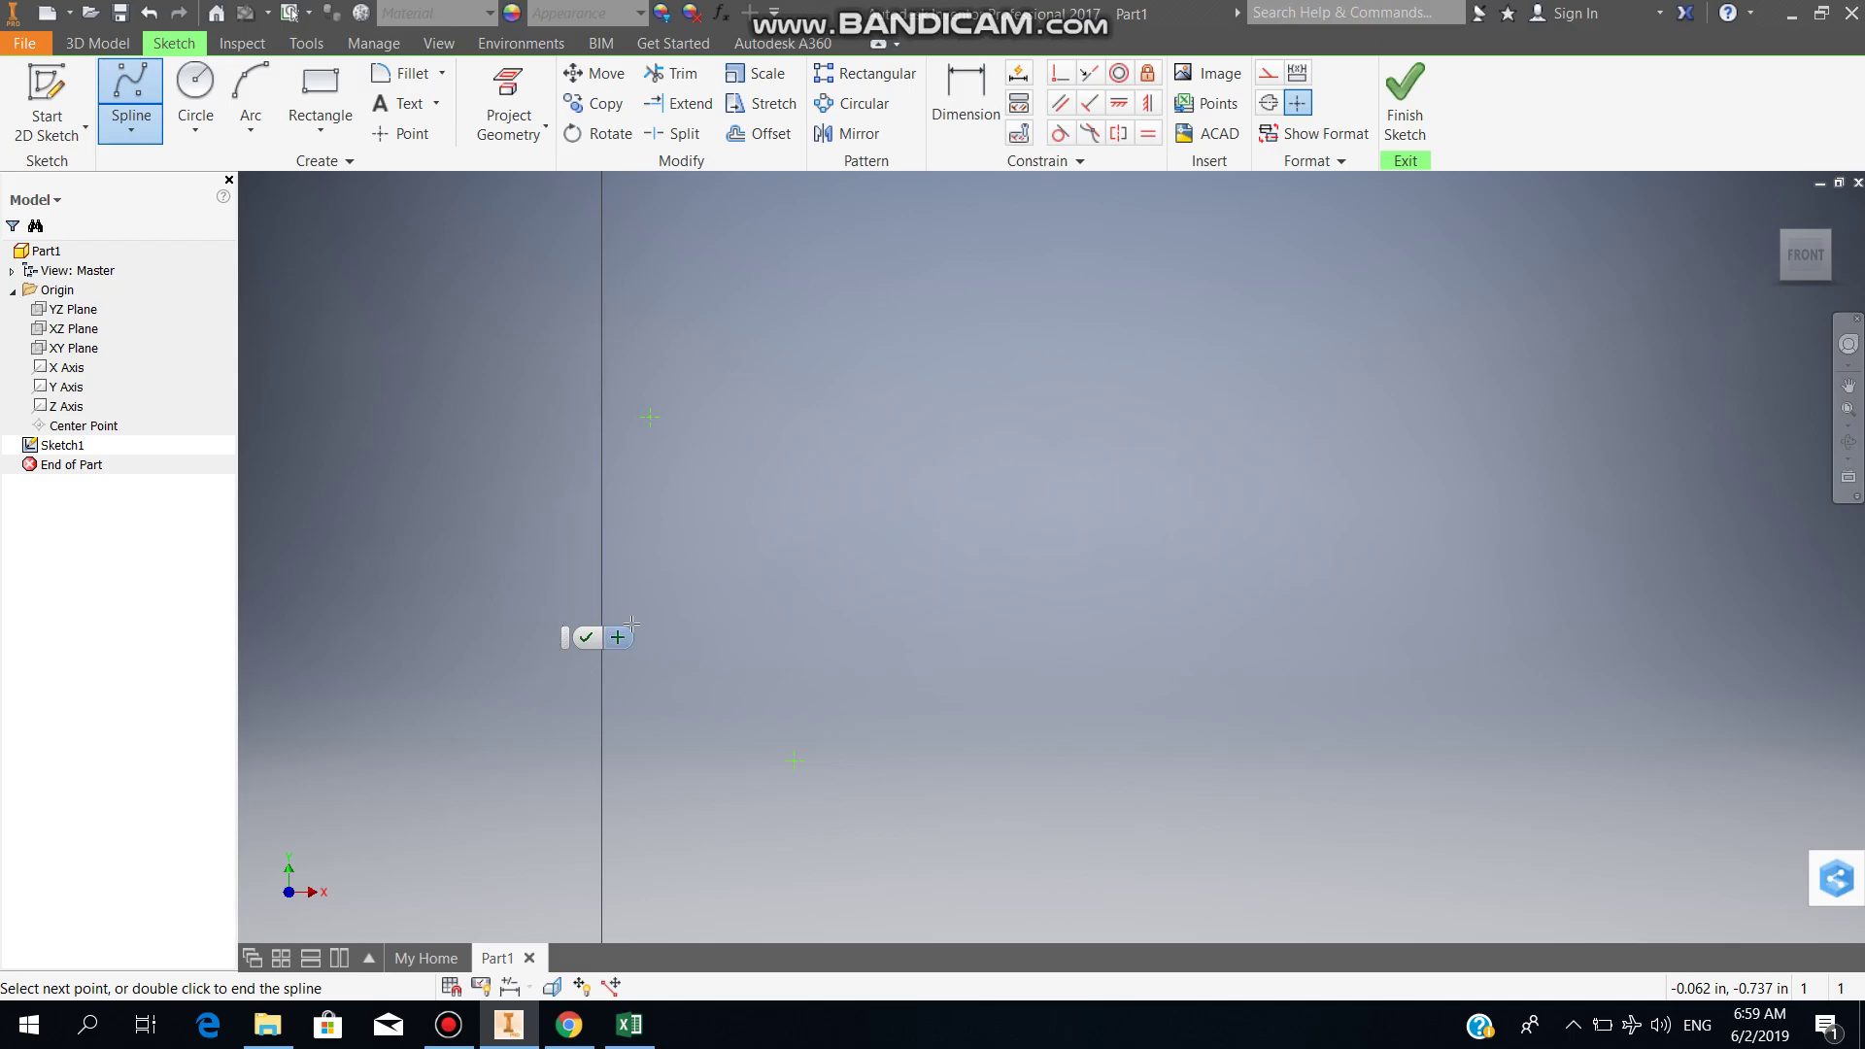
{"action": "left_click", "coordinate": [650, 420]}
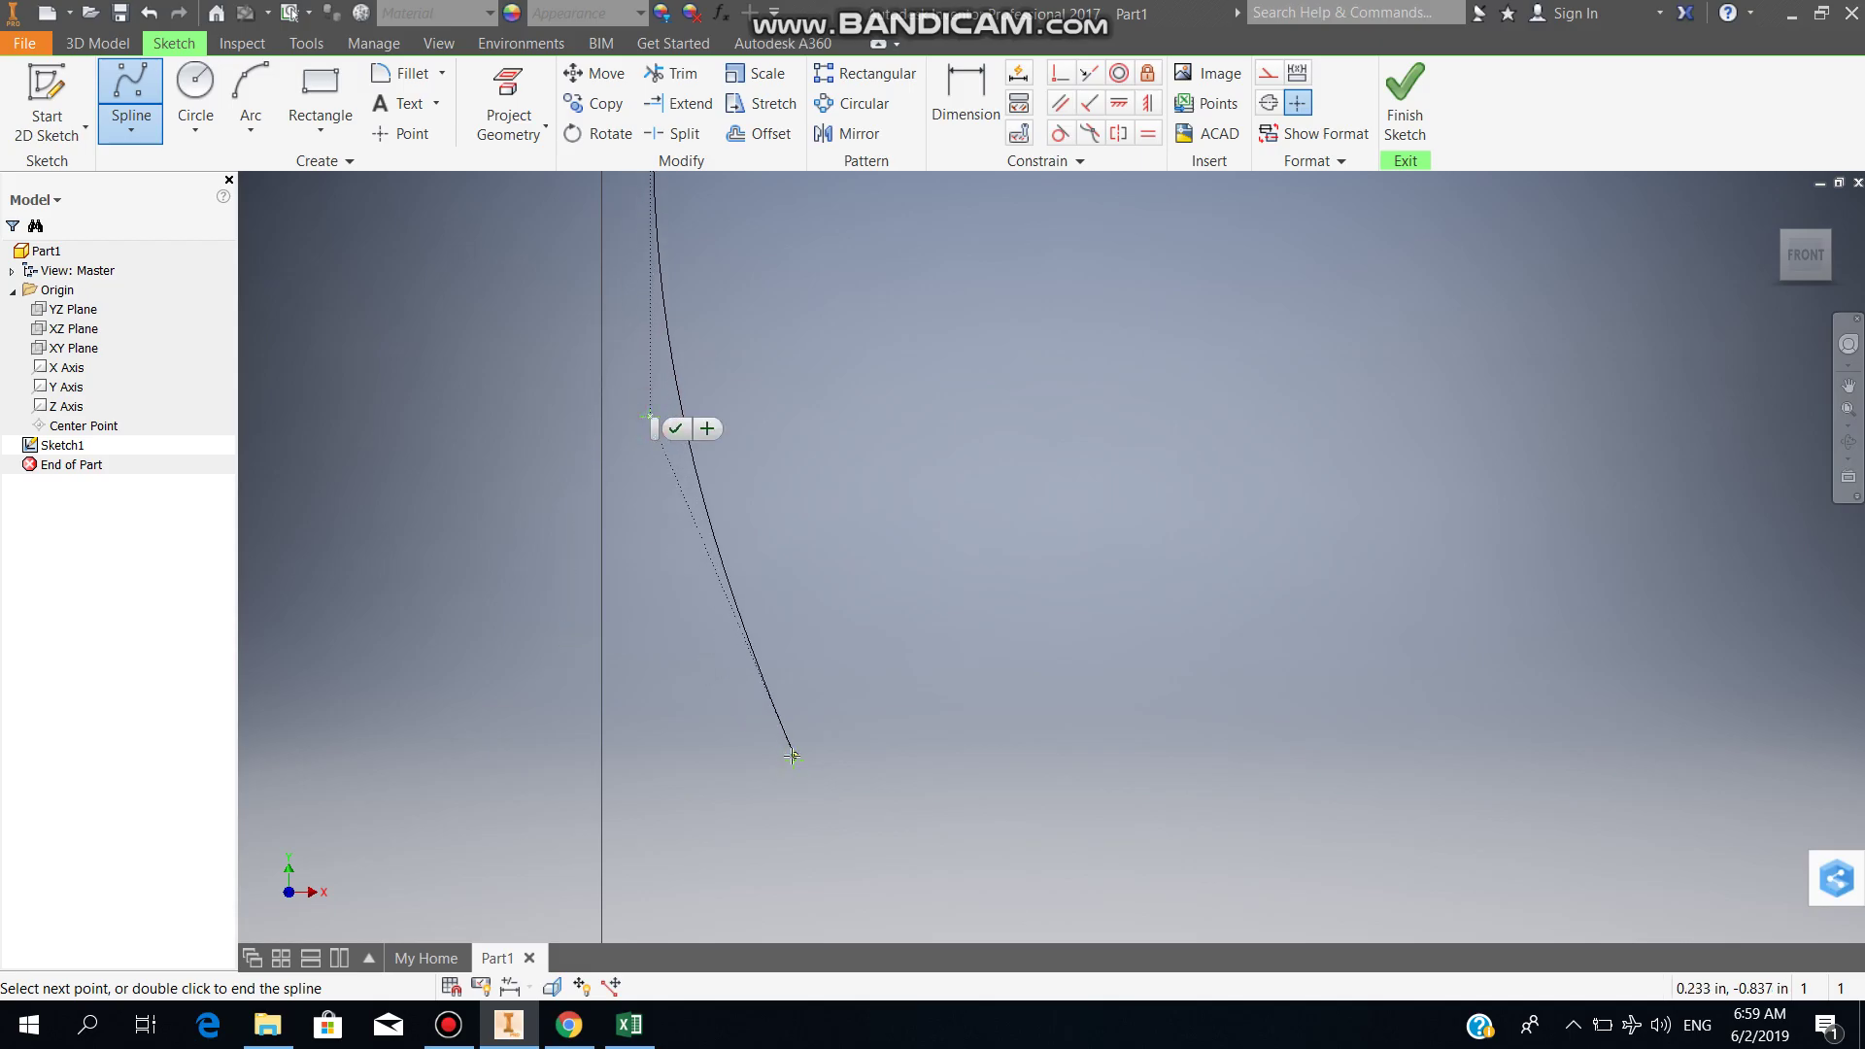
{"action": "left_click", "coordinate": [791, 756]}
{"action": "scroll", "coordinate": [1074, 654], "scroll_direction": "up", "scroll_amount": 5}
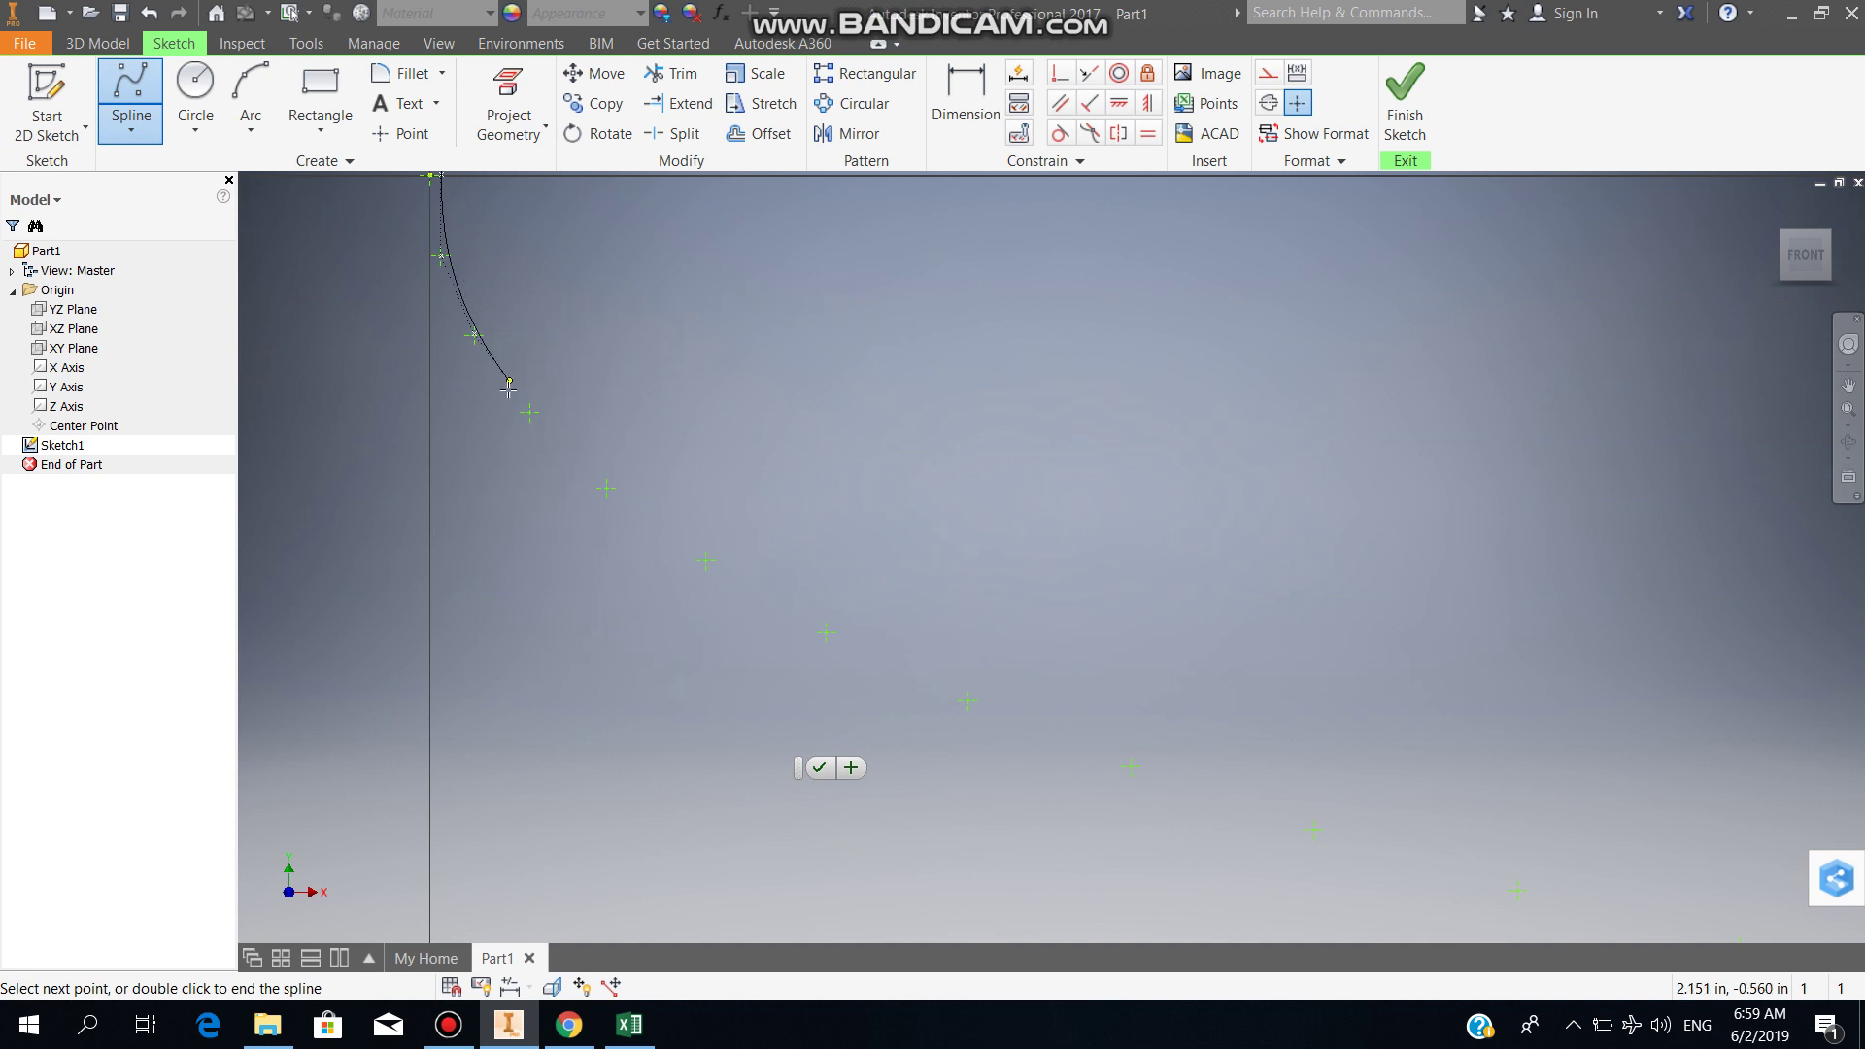
{"action": "left_click", "coordinate": [528, 411]}
{"action": "left_click", "coordinate": [606, 487]}
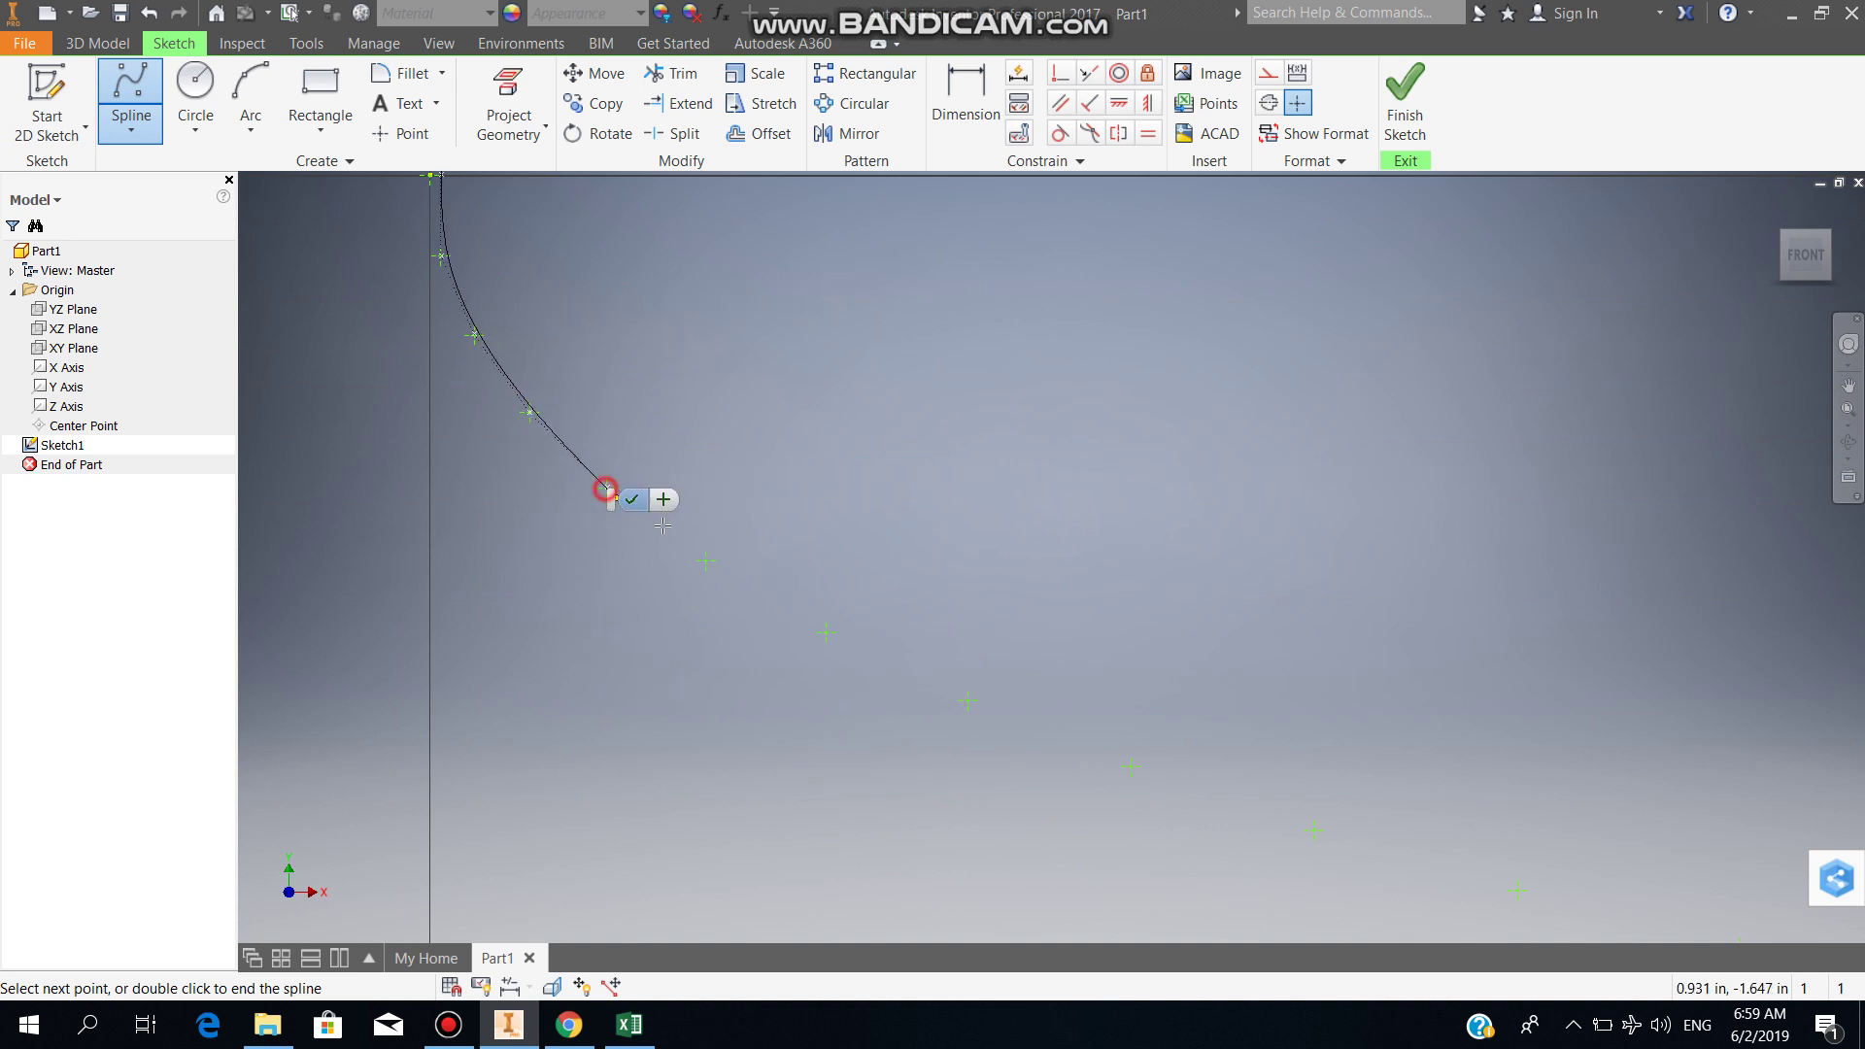
{"action": "left_click", "coordinate": [708, 562]}
{"action": "left_click", "coordinate": [826, 632]}
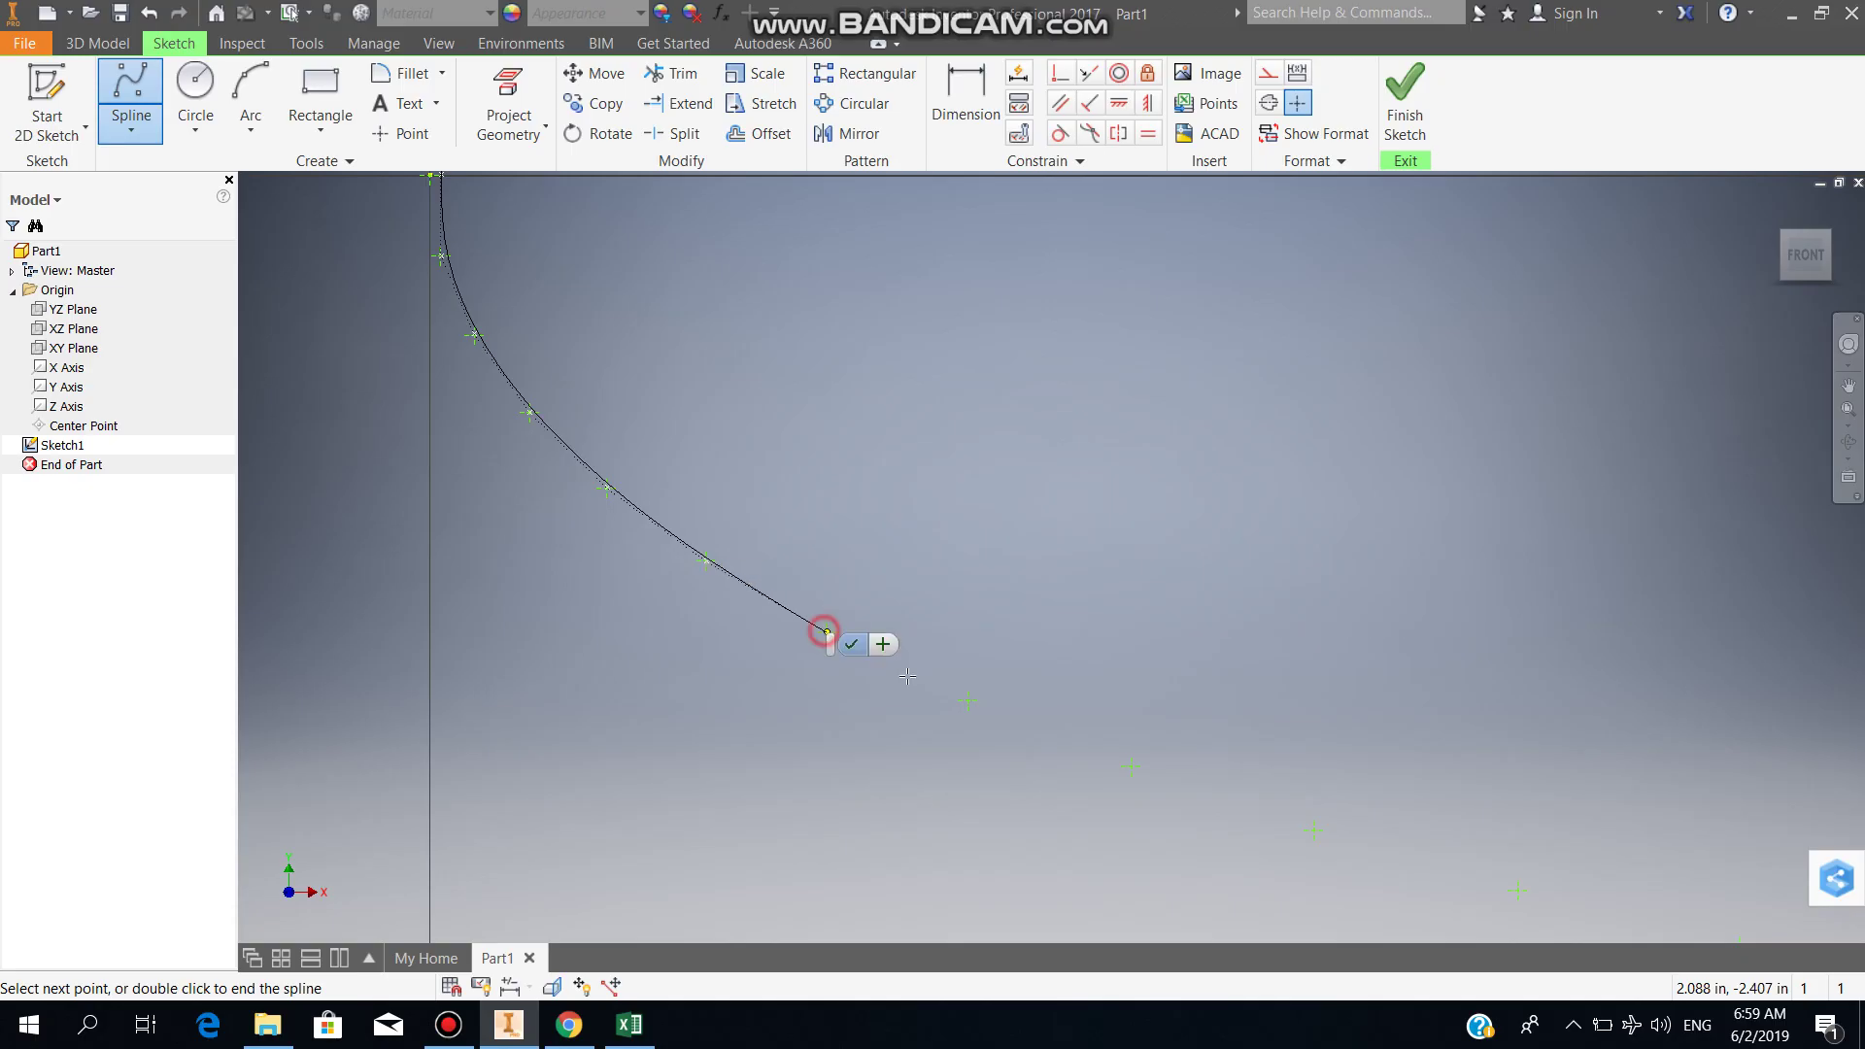
{"action": "left_click", "coordinate": [969, 700]}
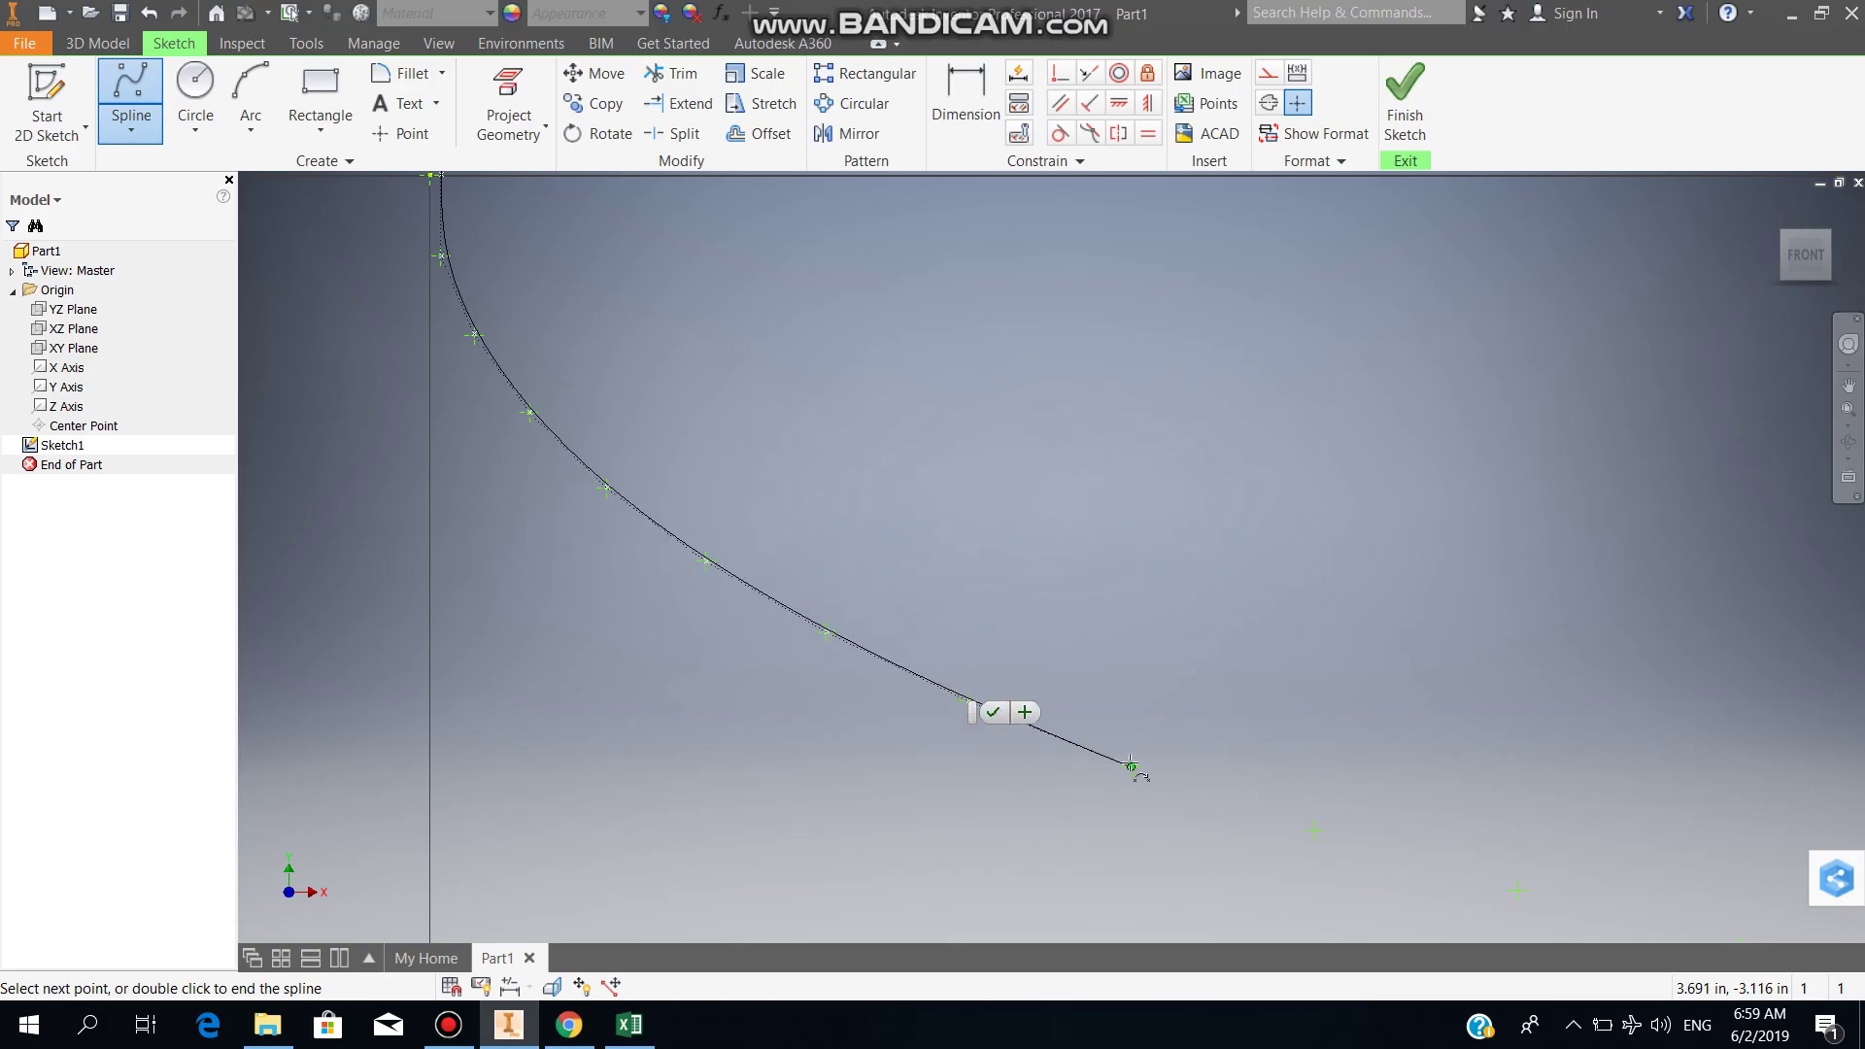
{"action": "left_click", "coordinate": [1132, 767]}
{"action": "left_click", "coordinate": [1314, 831]}
Step: Continue the spline through the forward lower-surface airfoil points in order, up to the point at about X = 26 in
{"action": "scroll", "coordinate": [1428, 783], "scroll_direction": "down", "scroll_amount": 3}
{"action": "scroll", "coordinate": [1428, 782], "scroll_direction": "up", "scroll_amount": 7}
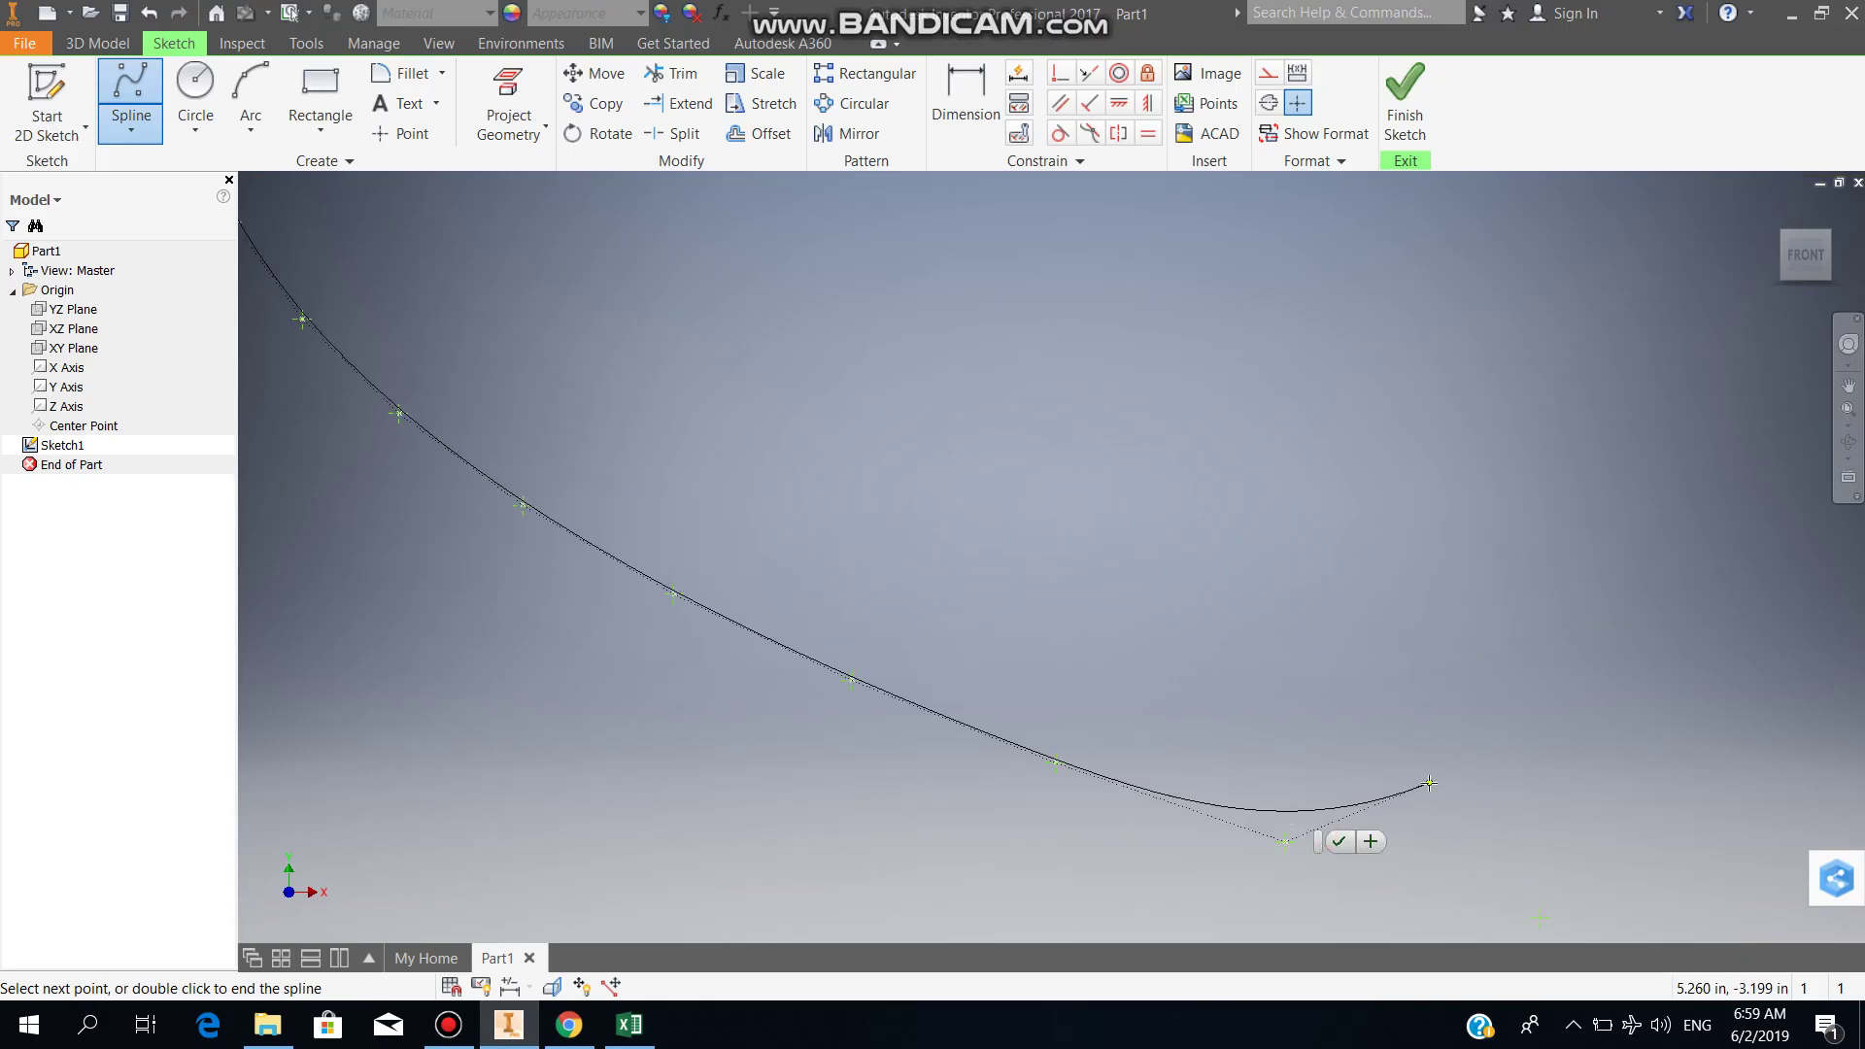
{"action": "middle_click_drag", "start_coordinate": [1421, 776], "coordinate": [746, 400]}
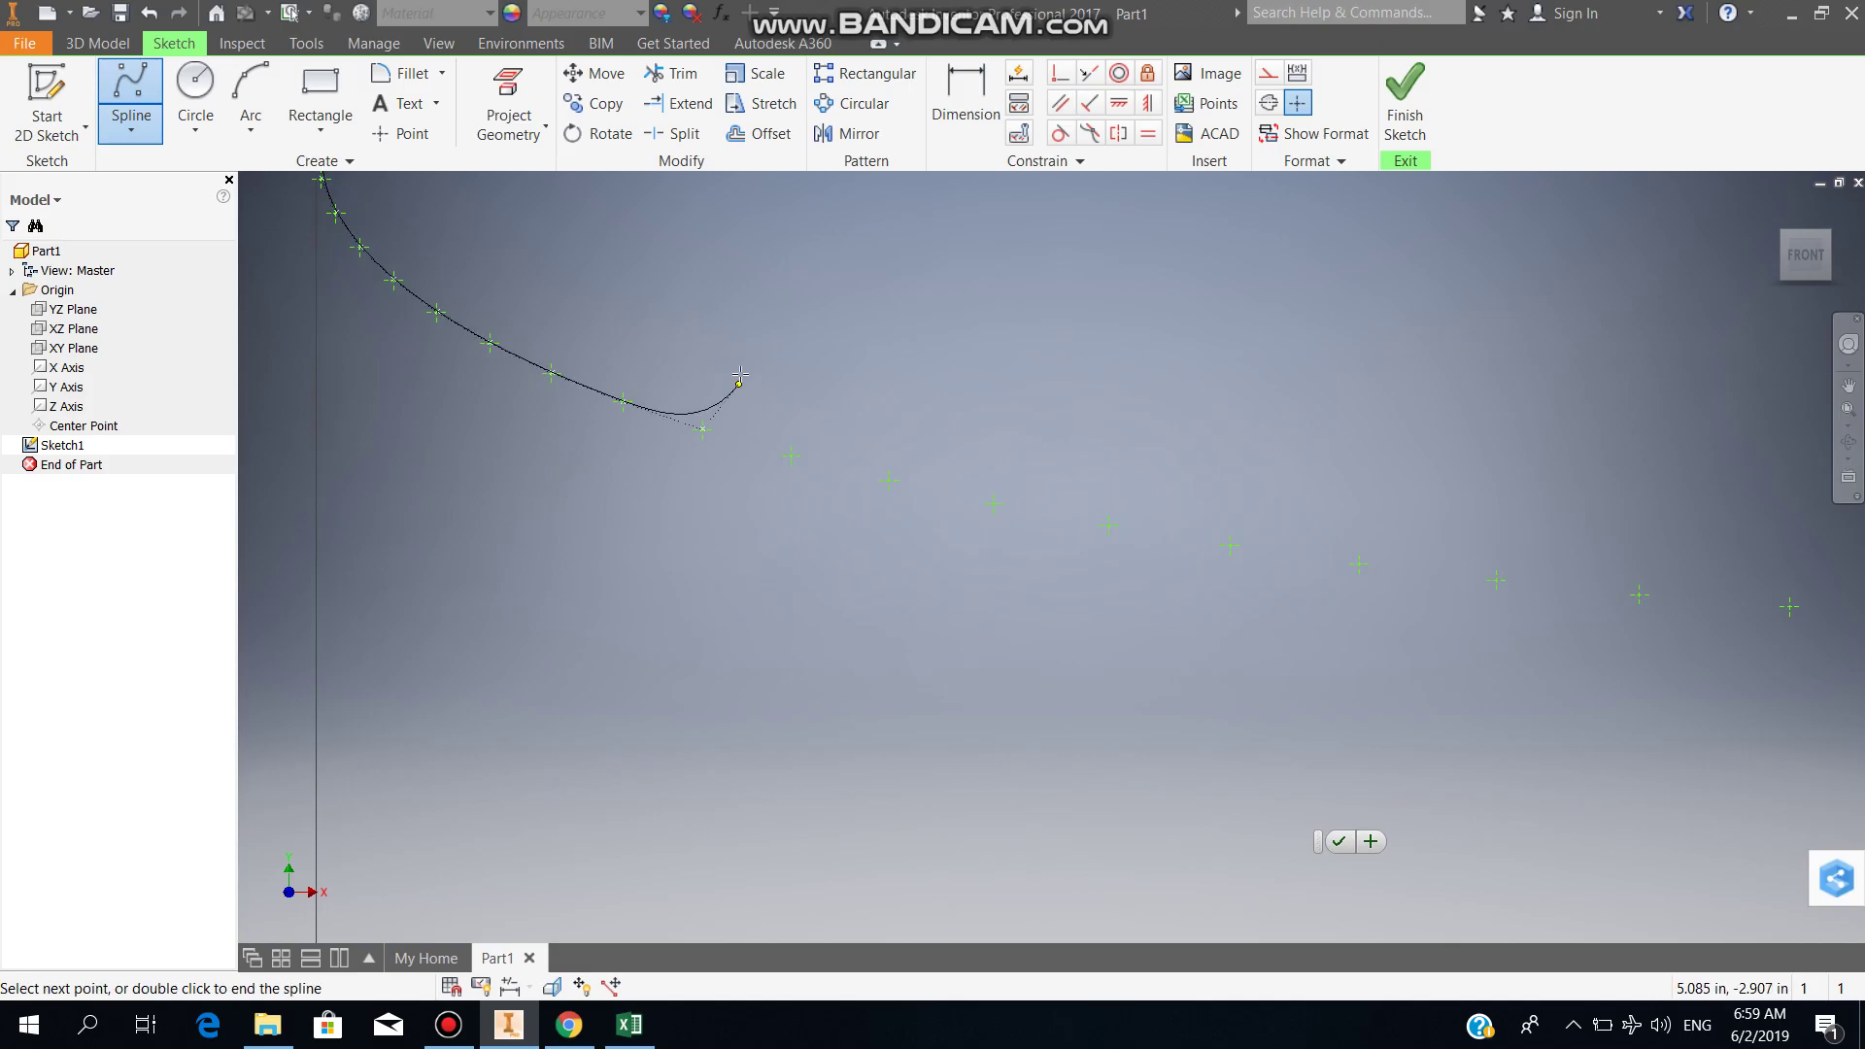
{"action": "left_click", "coordinate": [791, 455]}
{"action": "left_click", "coordinate": [889, 483]}
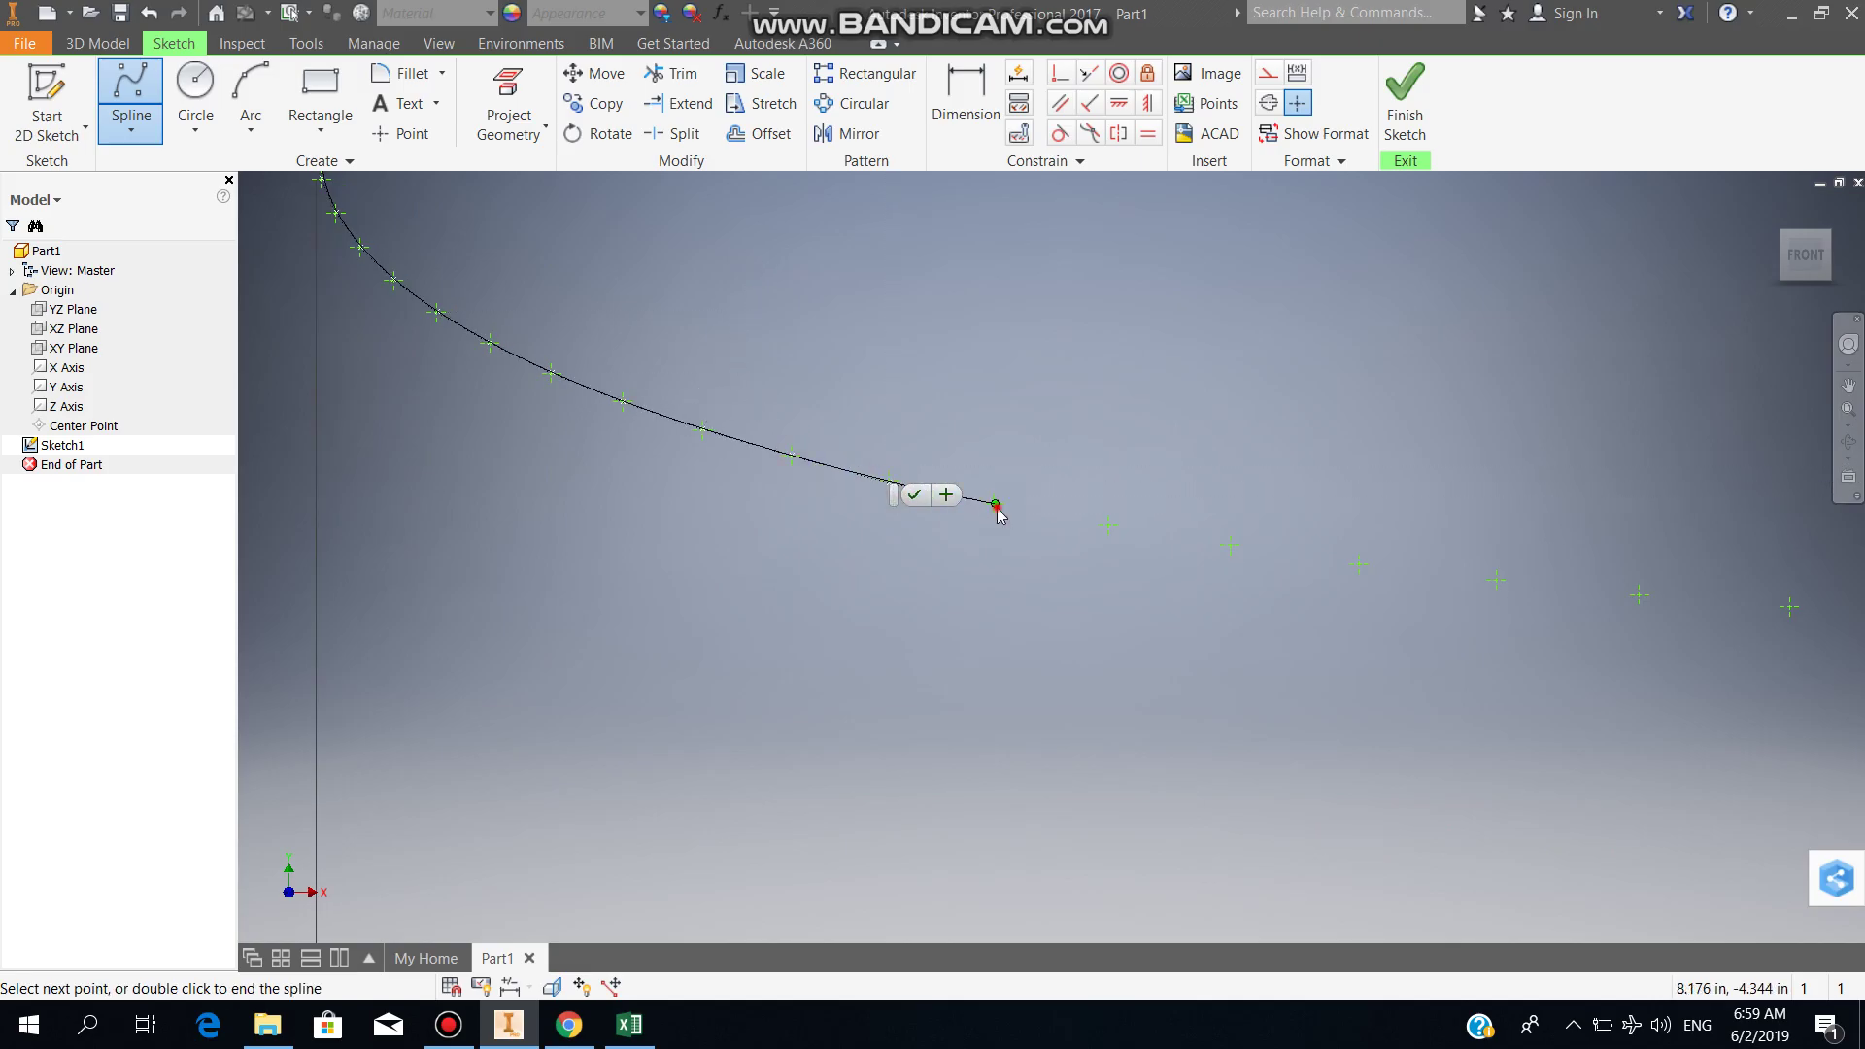
{"action": "left_click", "coordinate": [995, 505]}
{"action": "left_click", "coordinate": [1109, 525]}
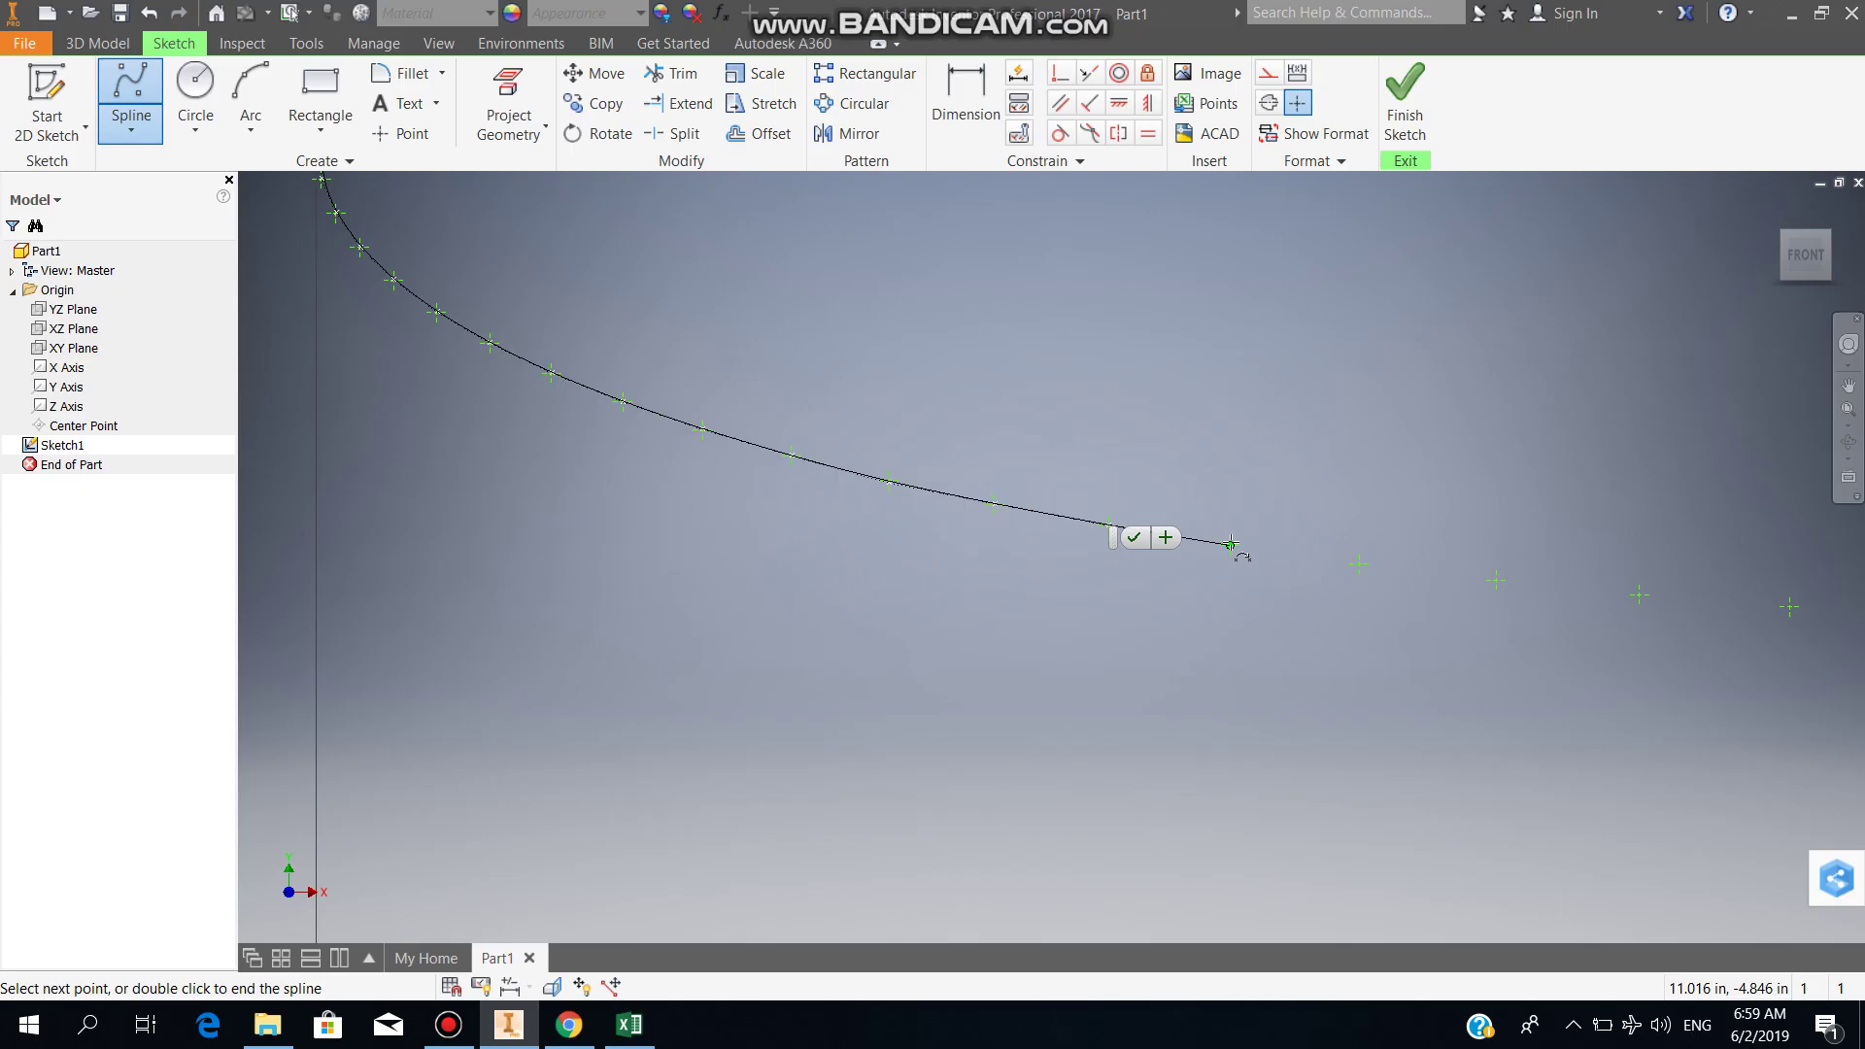
{"action": "left_click", "coordinate": [1230, 543]}
{"action": "left_click", "coordinate": [1358, 563]}
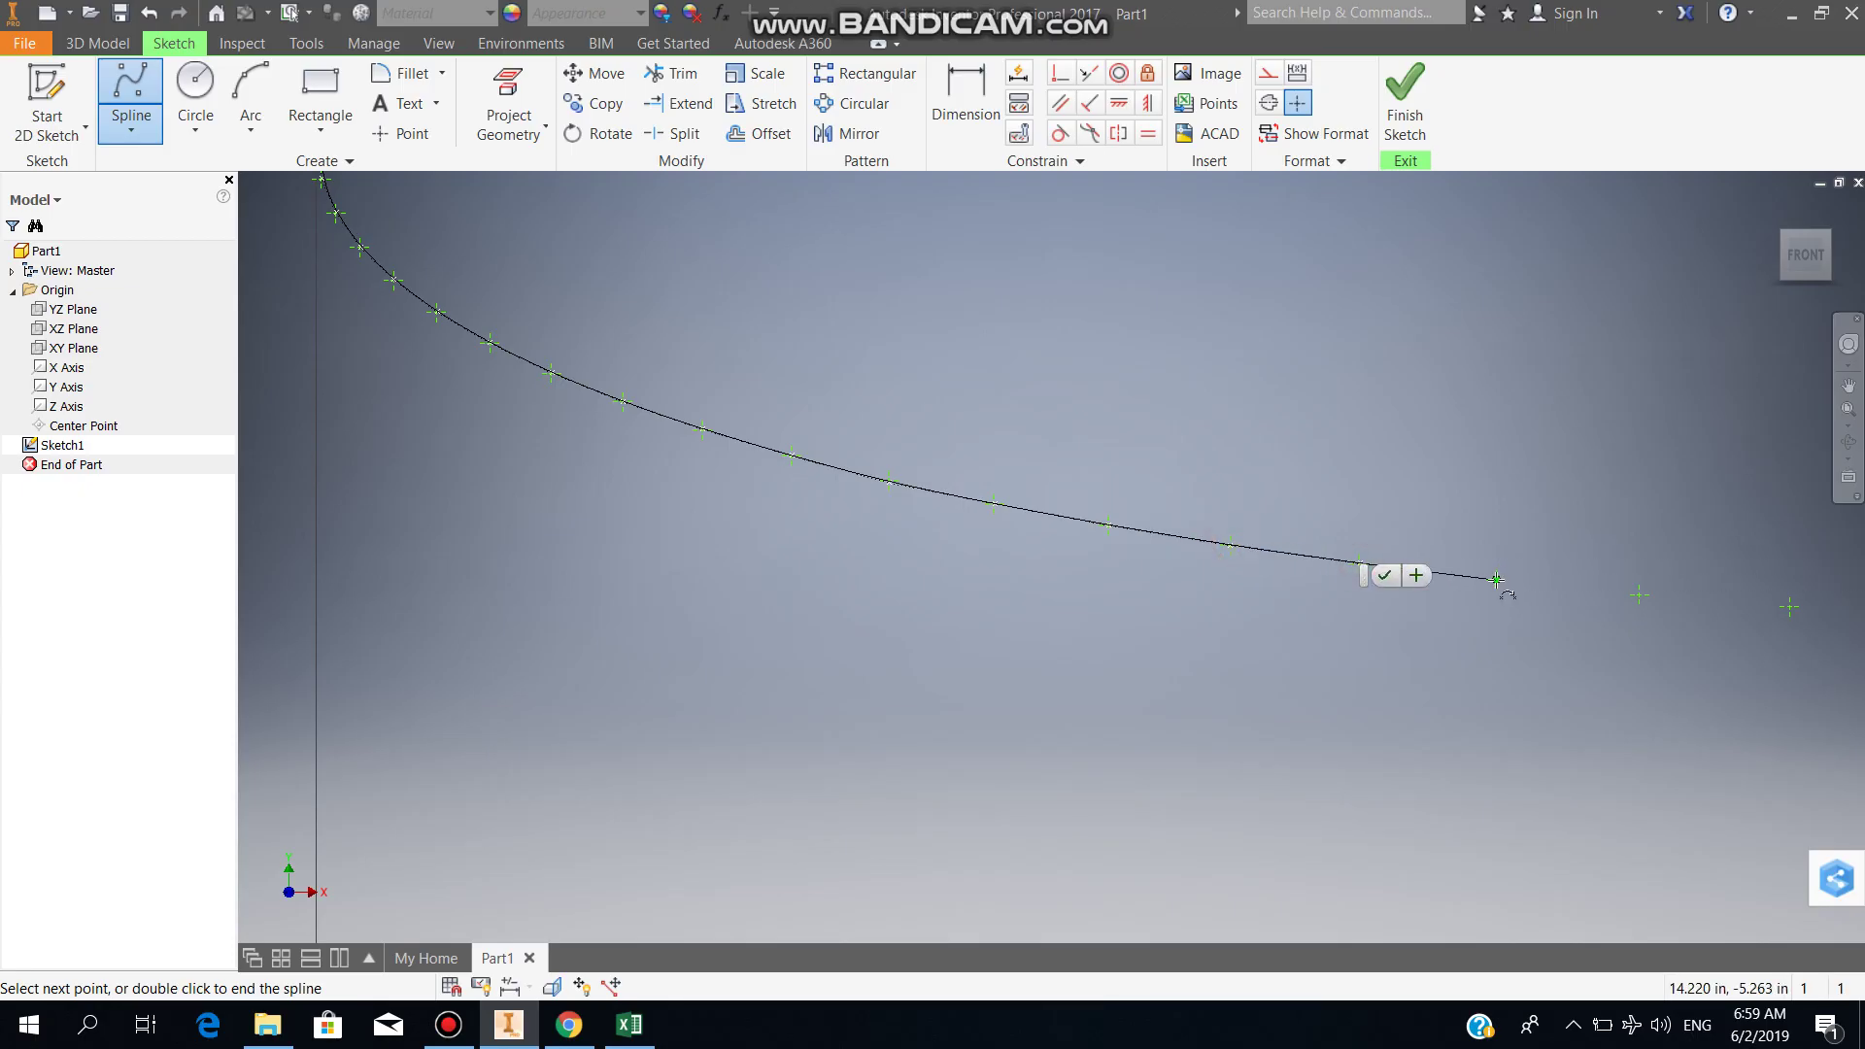
{"action": "left_click", "coordinate": [1496, 579]}
{"action": "left_click", "coordinate": [1640, 594]}
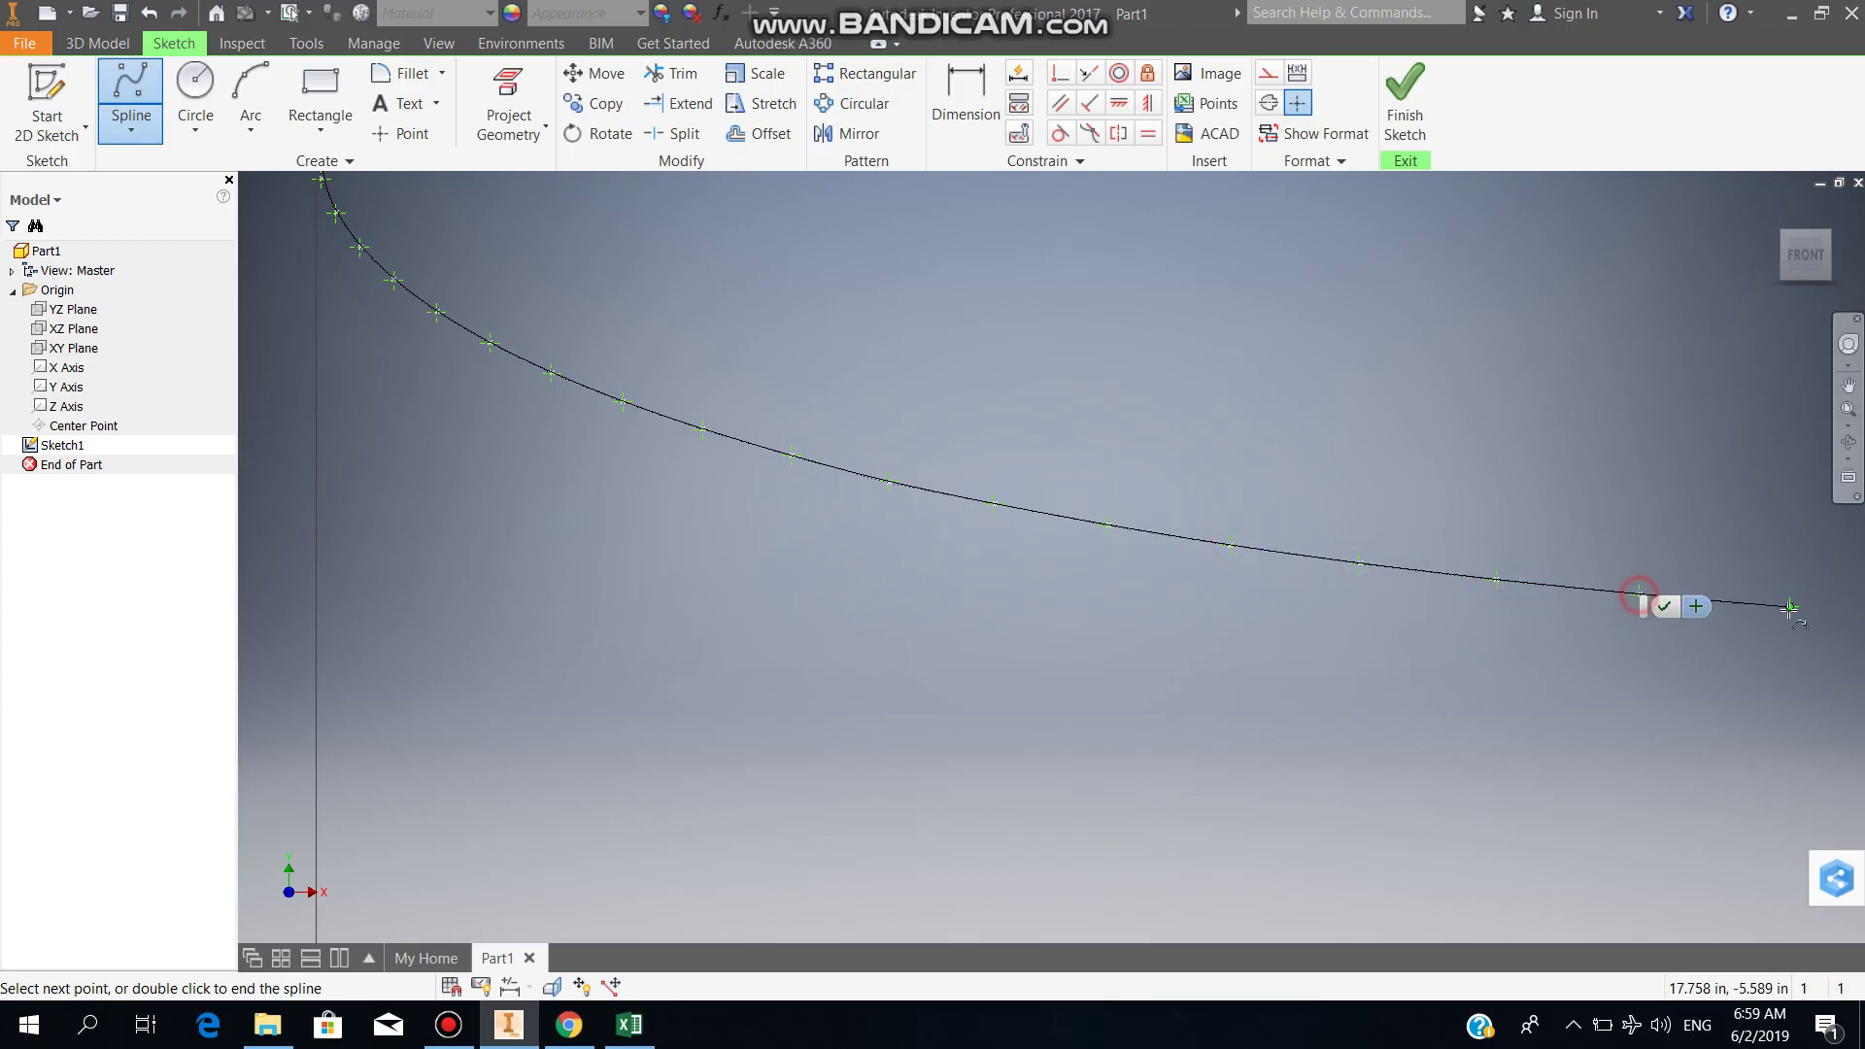
{"action": "left_click", "coordinate": [1792, 609]}
{"action": "scroll", "coordinate": [1625, 698], "scroll_direction": "down", "scroll_amount": 4}
{"action": "scroll", "coordinate": [1624, 697], "scroll_direction": "up", "scroll_amount": 8}
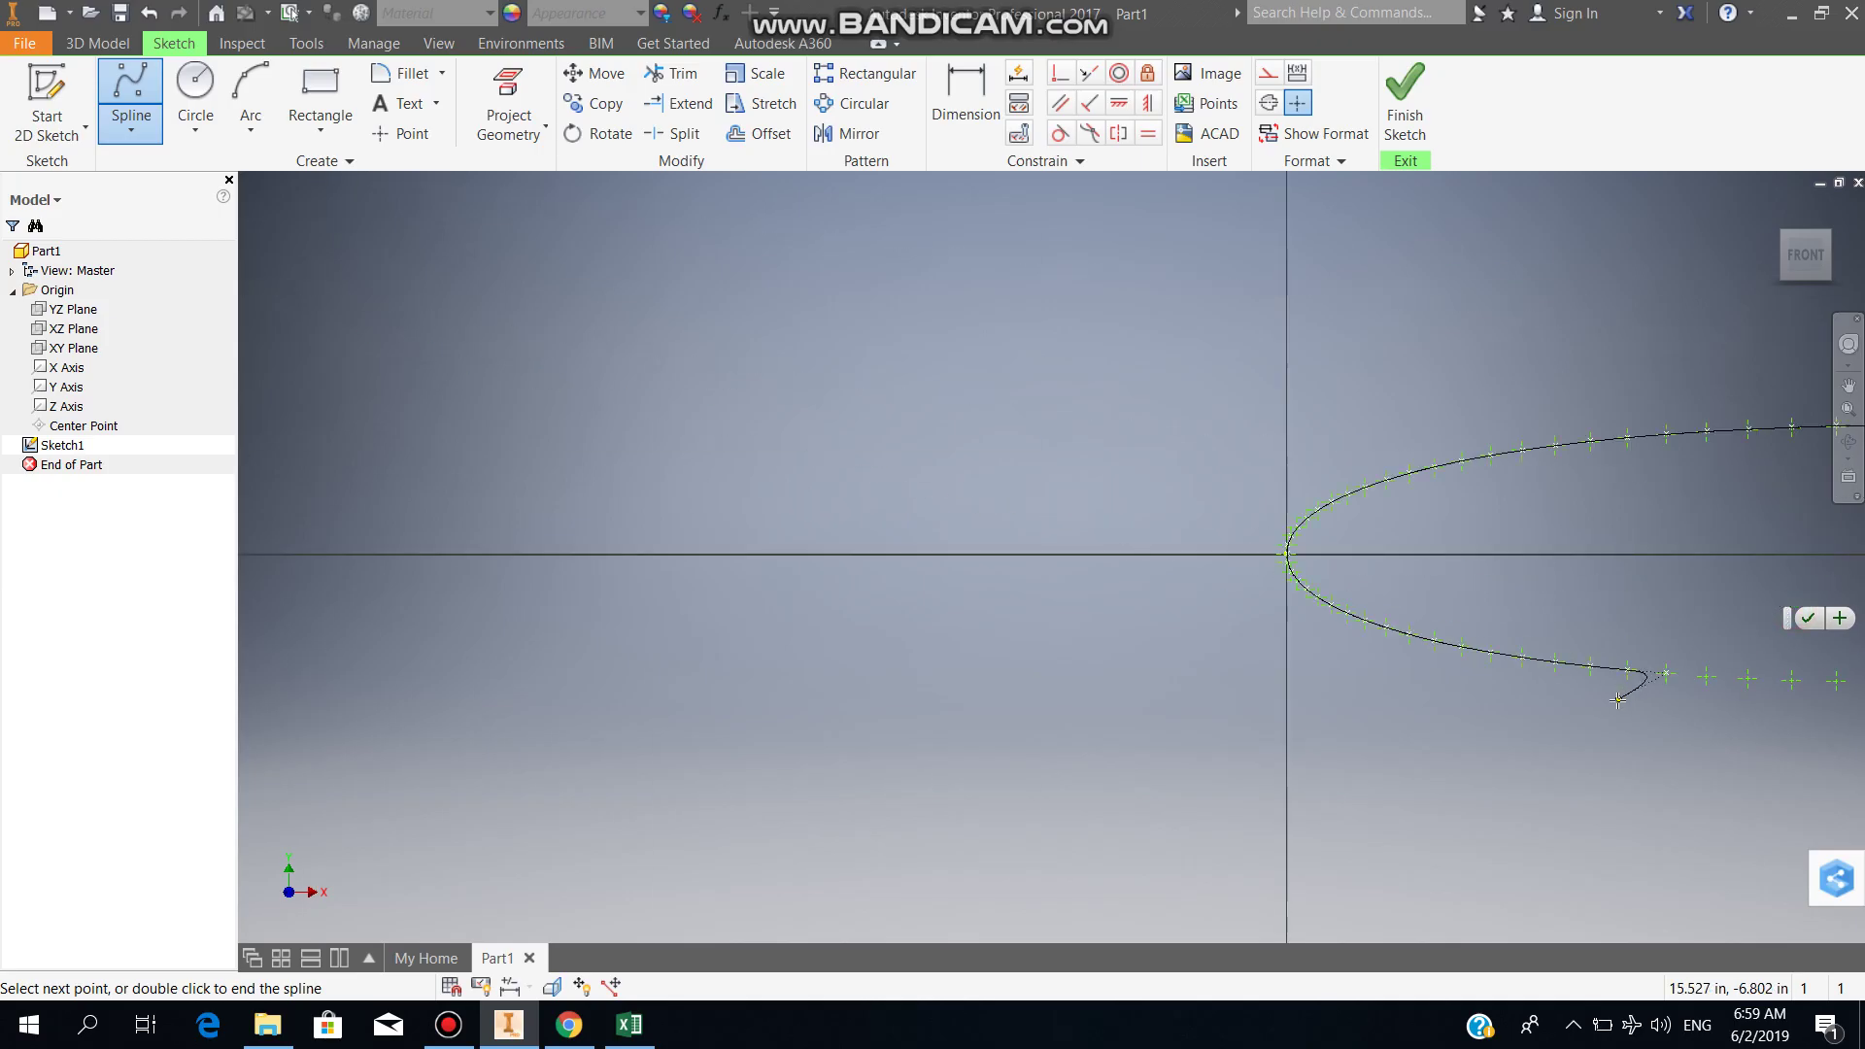
{"action": "middle_click_drag", "start_coordinate": [1618, 697], "coordinate": [965, 594]}
{"action": "scroll", "coordinate": [950, 658], "scroll_direction": "down", "scroll_amount": 5}
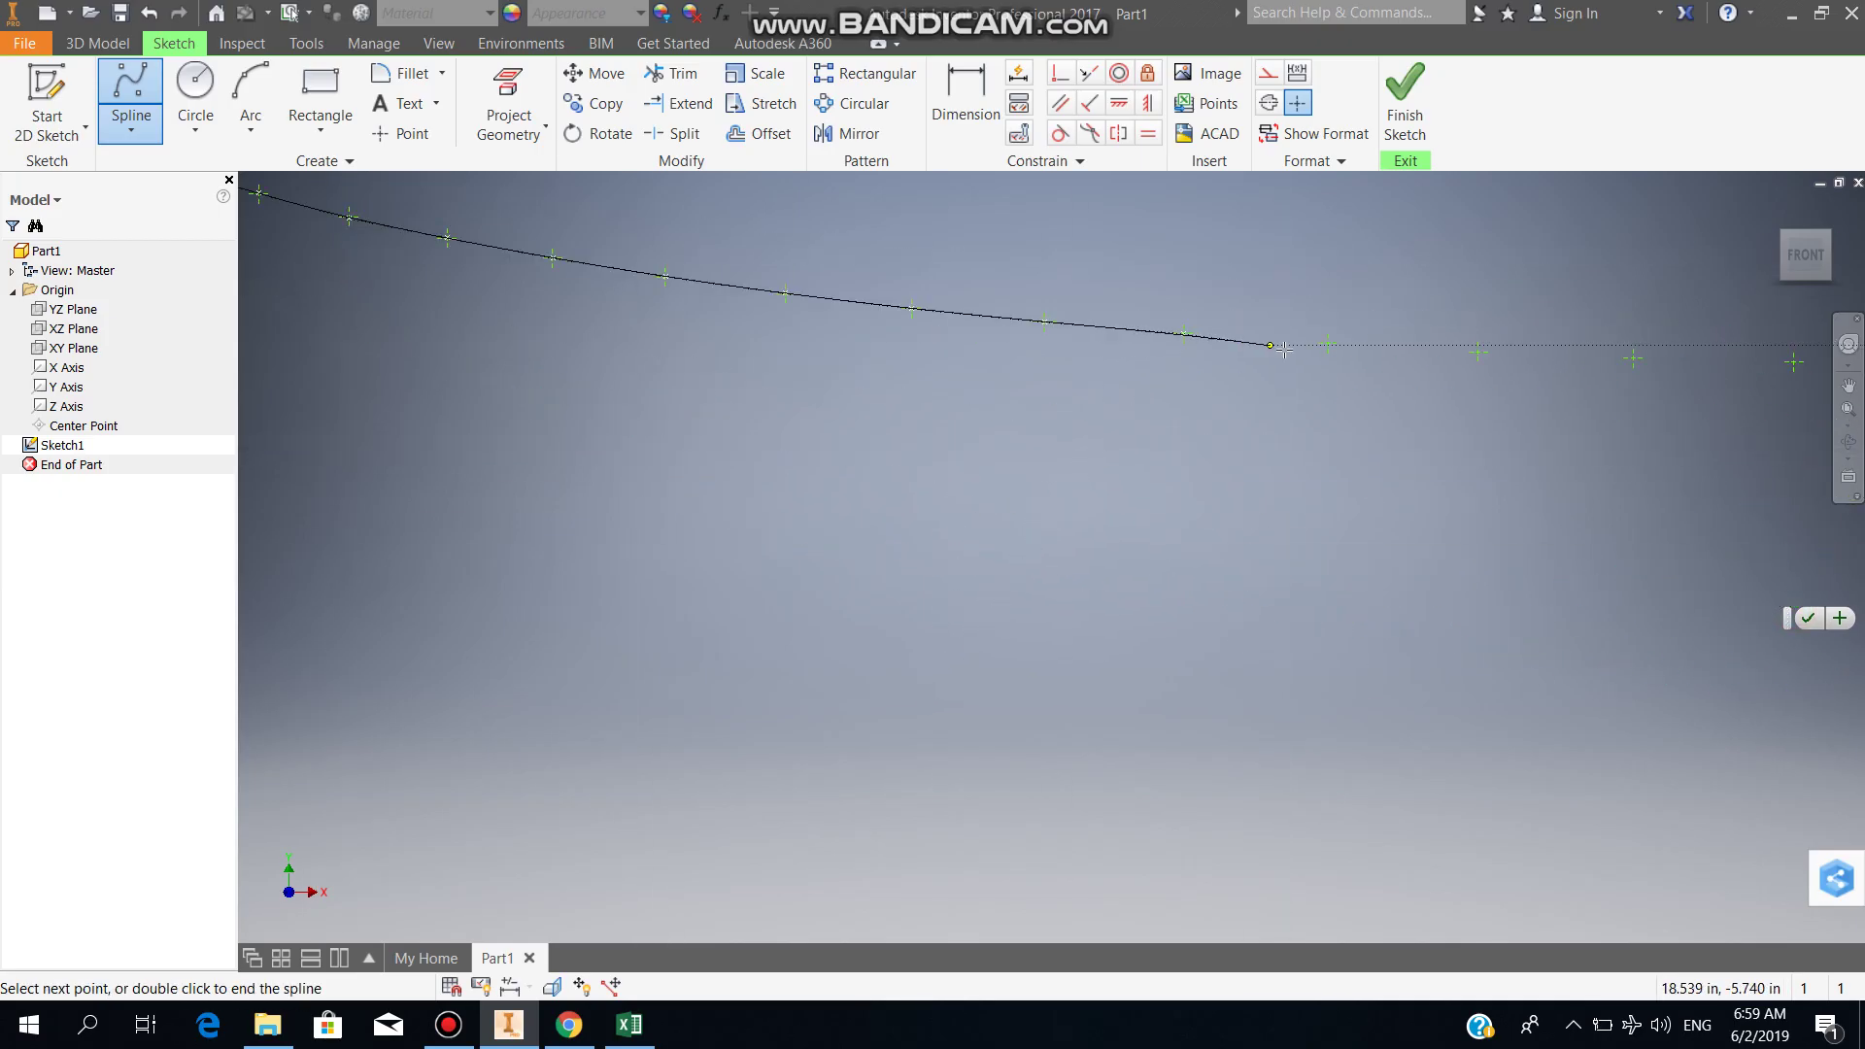
{"action": "left_click", "coordinate": [1327, 344]}
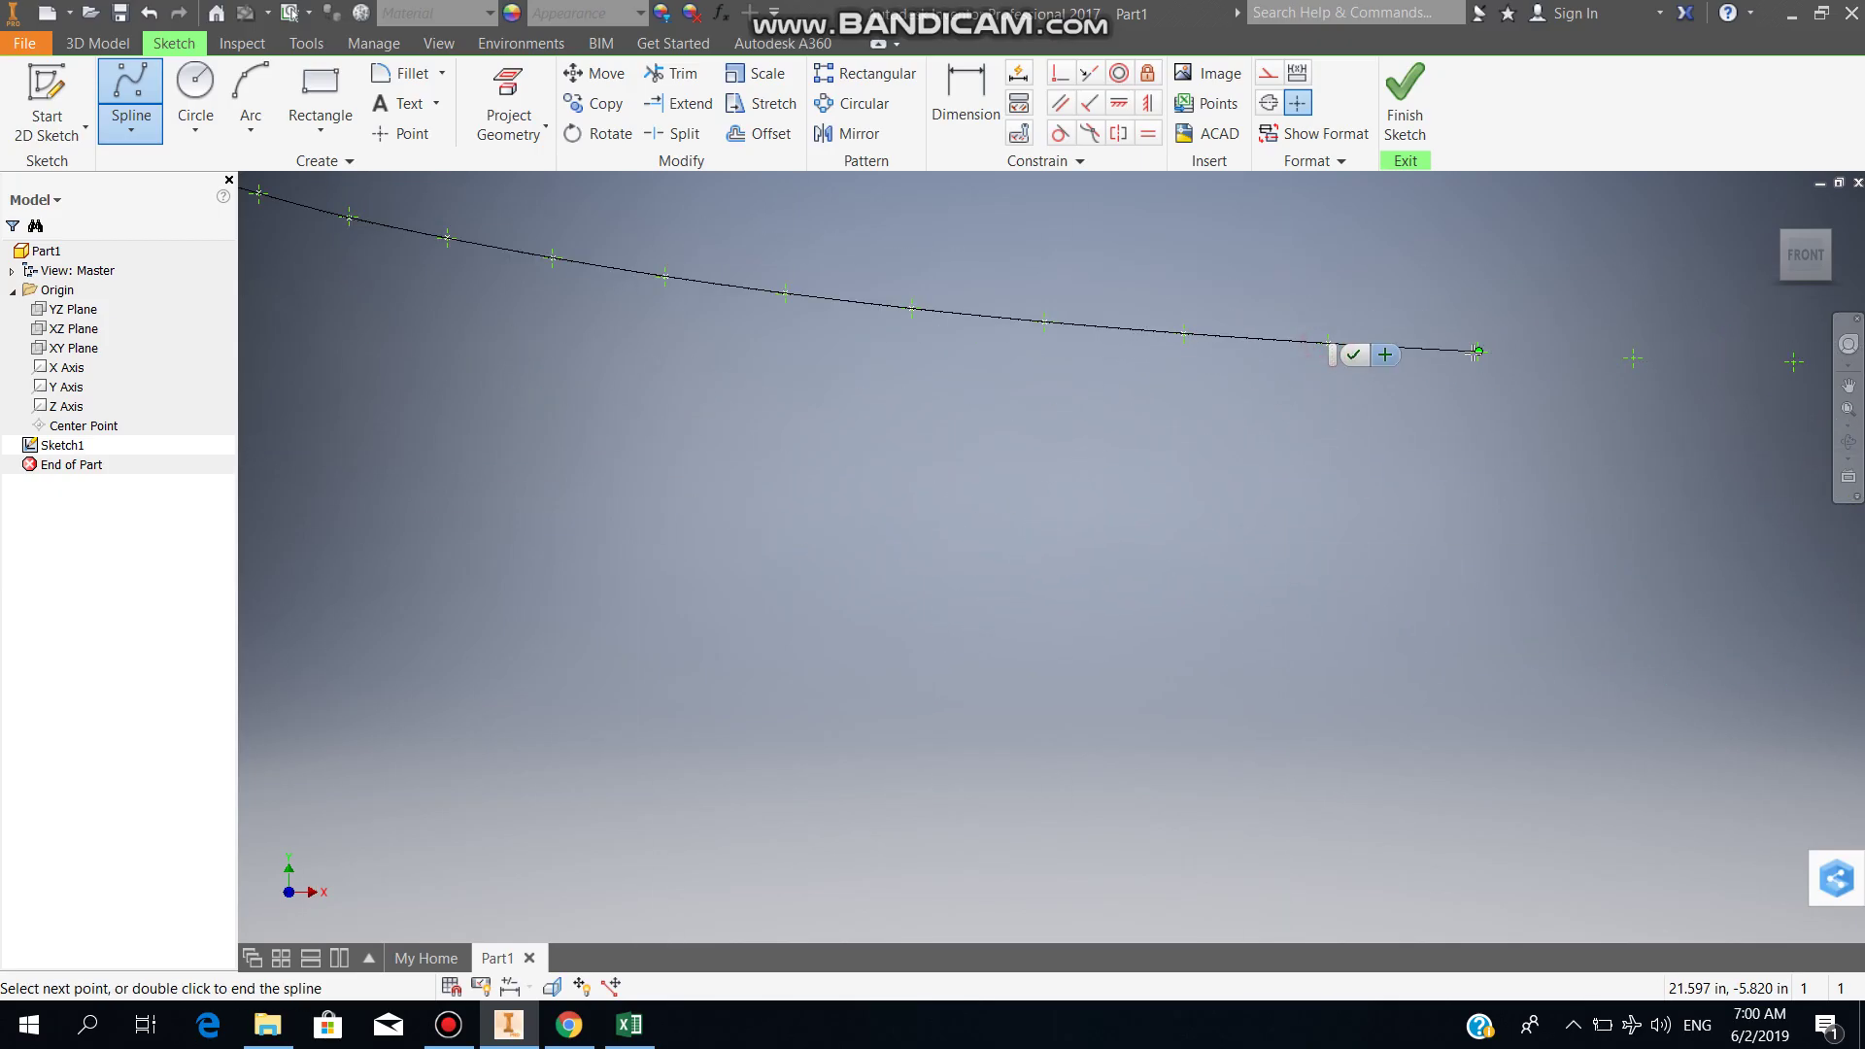
{"action": "left_click", "coordinate": [1478, 351]}
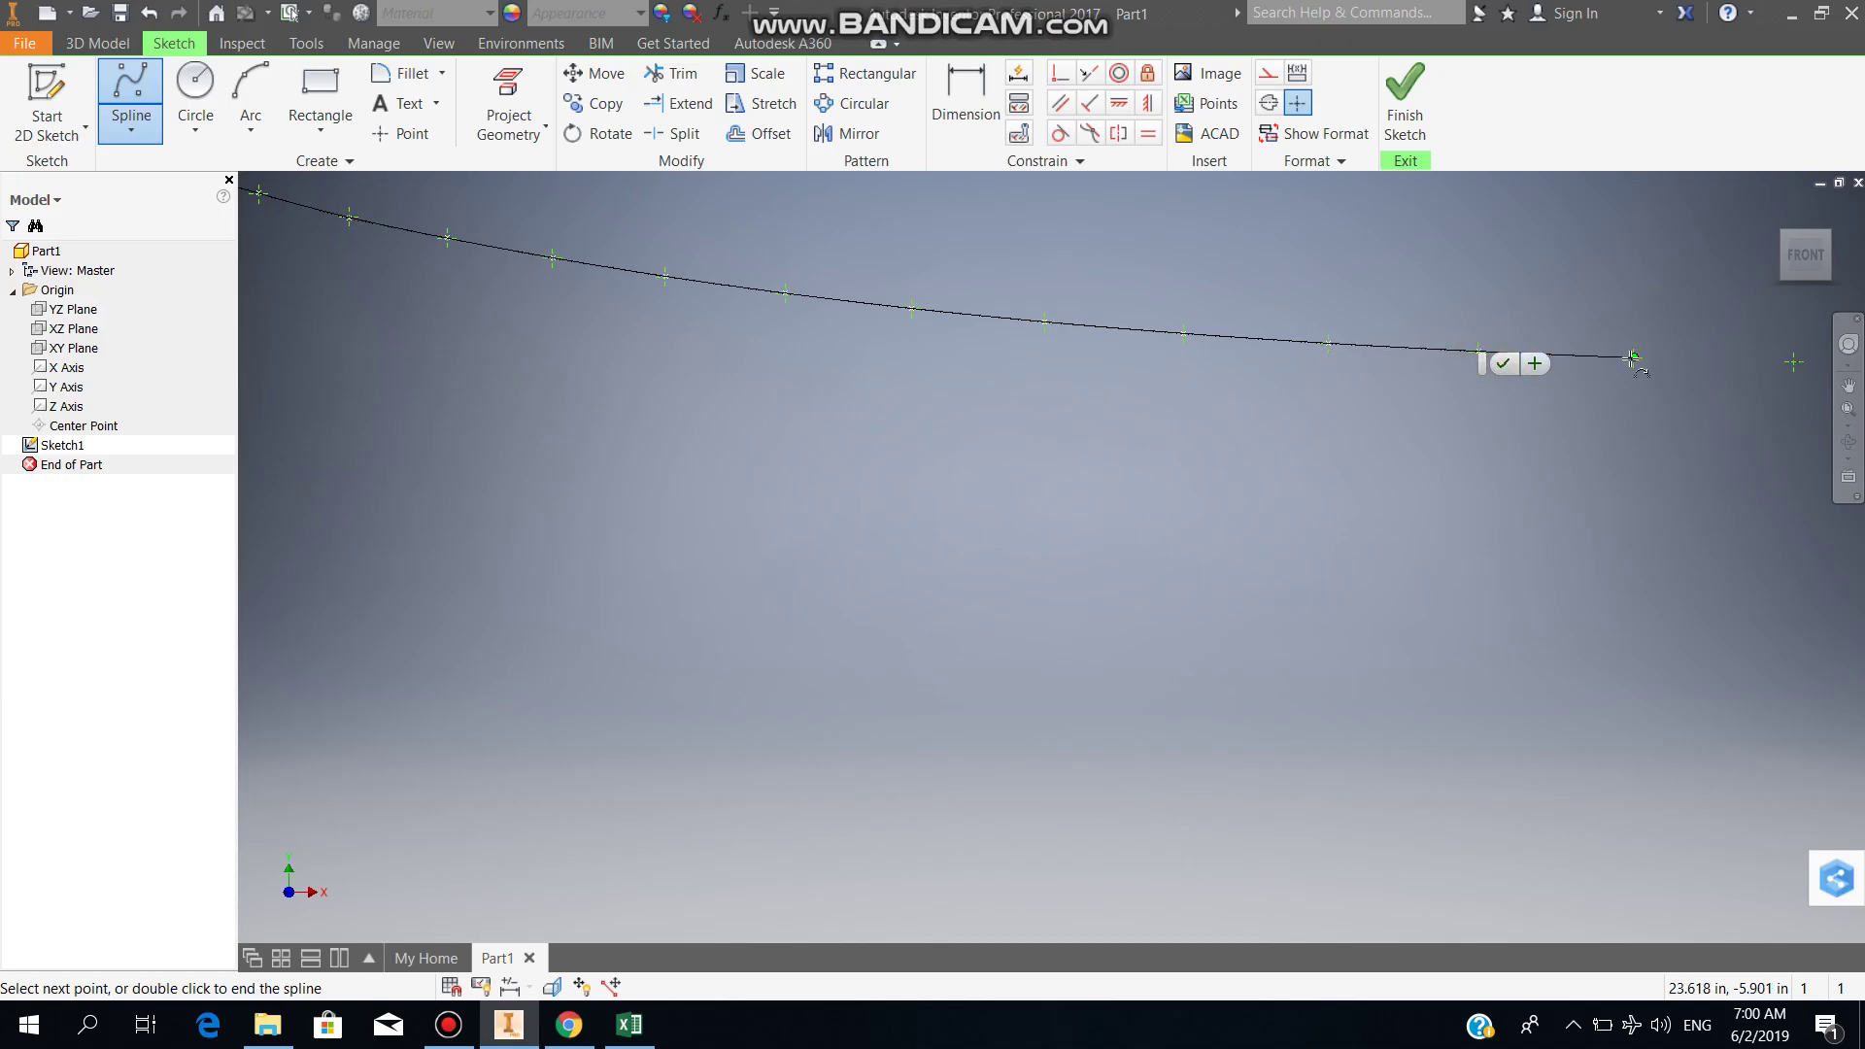
{"action": "left_click", "coordinate": [1632, 358]}
{"action": "left_click", "coordinate": [1794, 360]}
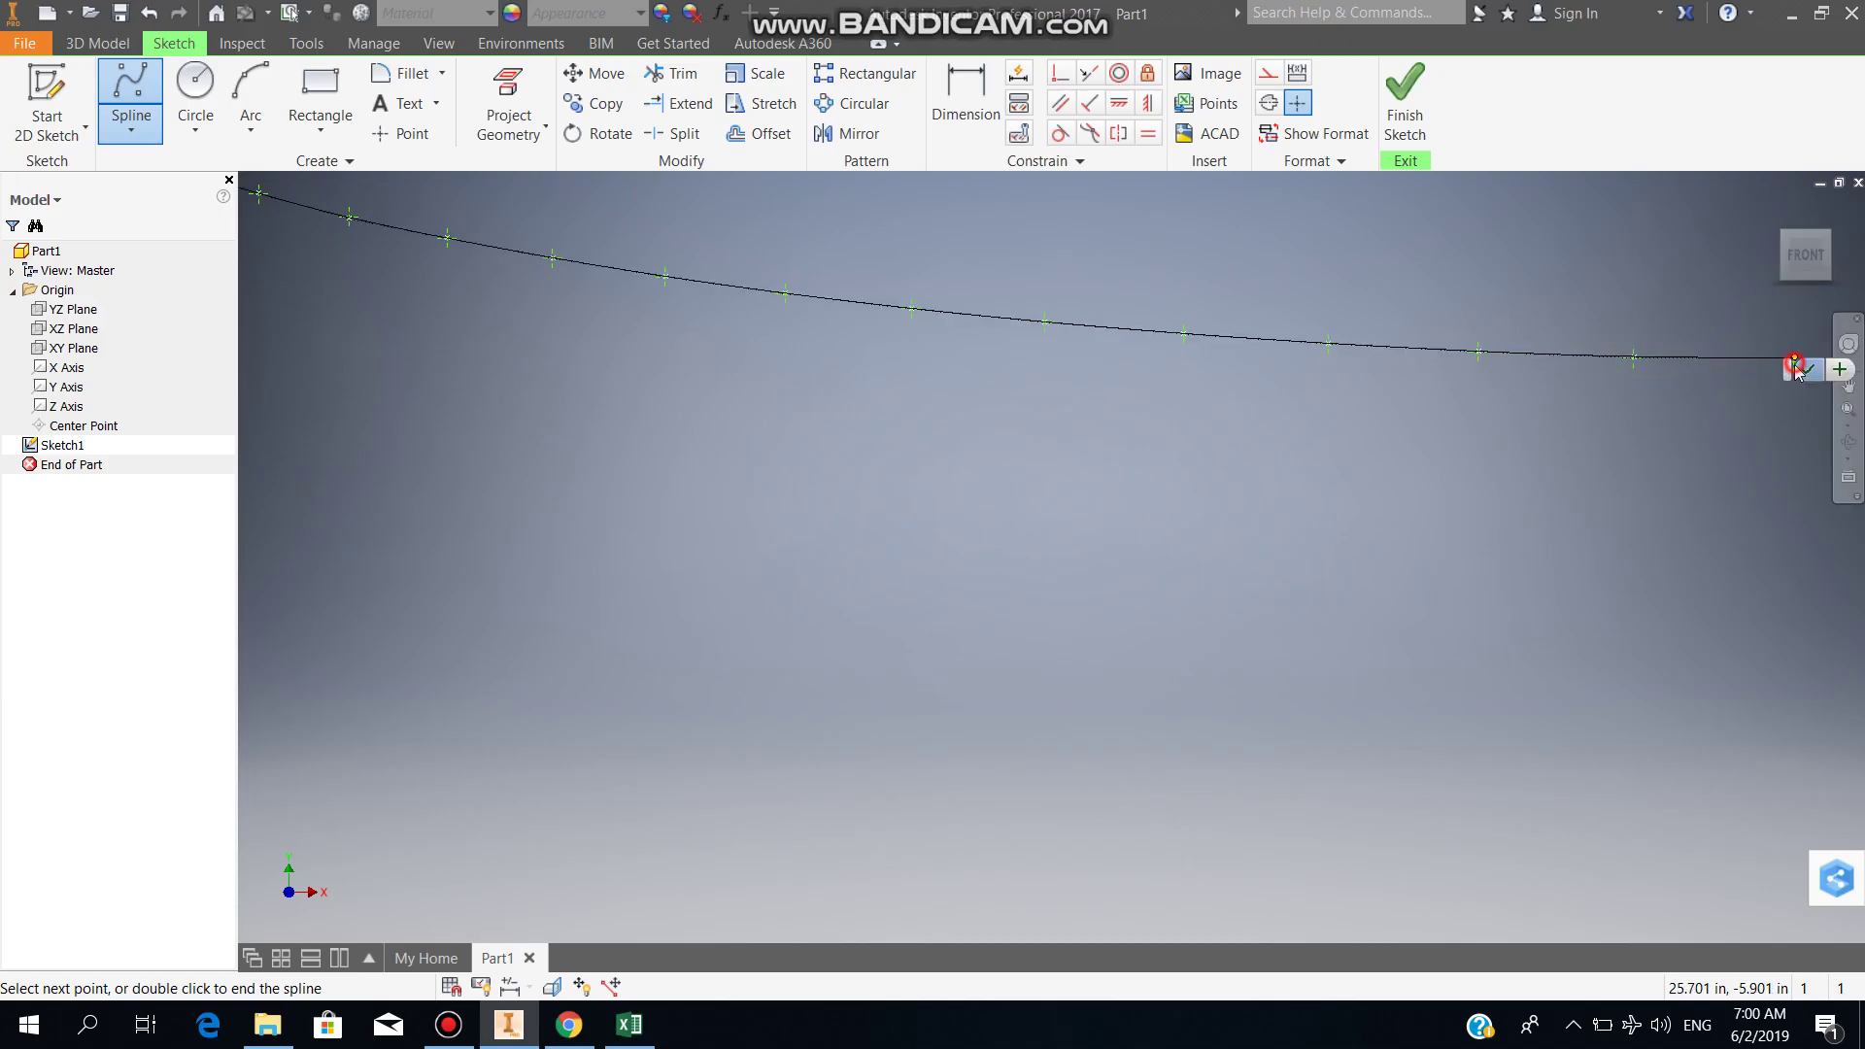
Step: Extend the spline past the airfoil's thickest section through each lower-surface point in order, up to about X = 51 in
{"action": "scroll", "coordinate": [1580, 559], "scroll_direction": "down", "scroll_amount": 1}
{"action": "scroll", "coordinate": [1581, 559], "scroll_direction": "up", "scroll_amount": 6}
{"action": "middle_click_drag", "start_coordinate": [1580, 561], "coordinate": [637, 716]}
{"action": "scroll", "coordinate": [1018, 585], "scroll_direction": "down", "scroll_amount": 6}
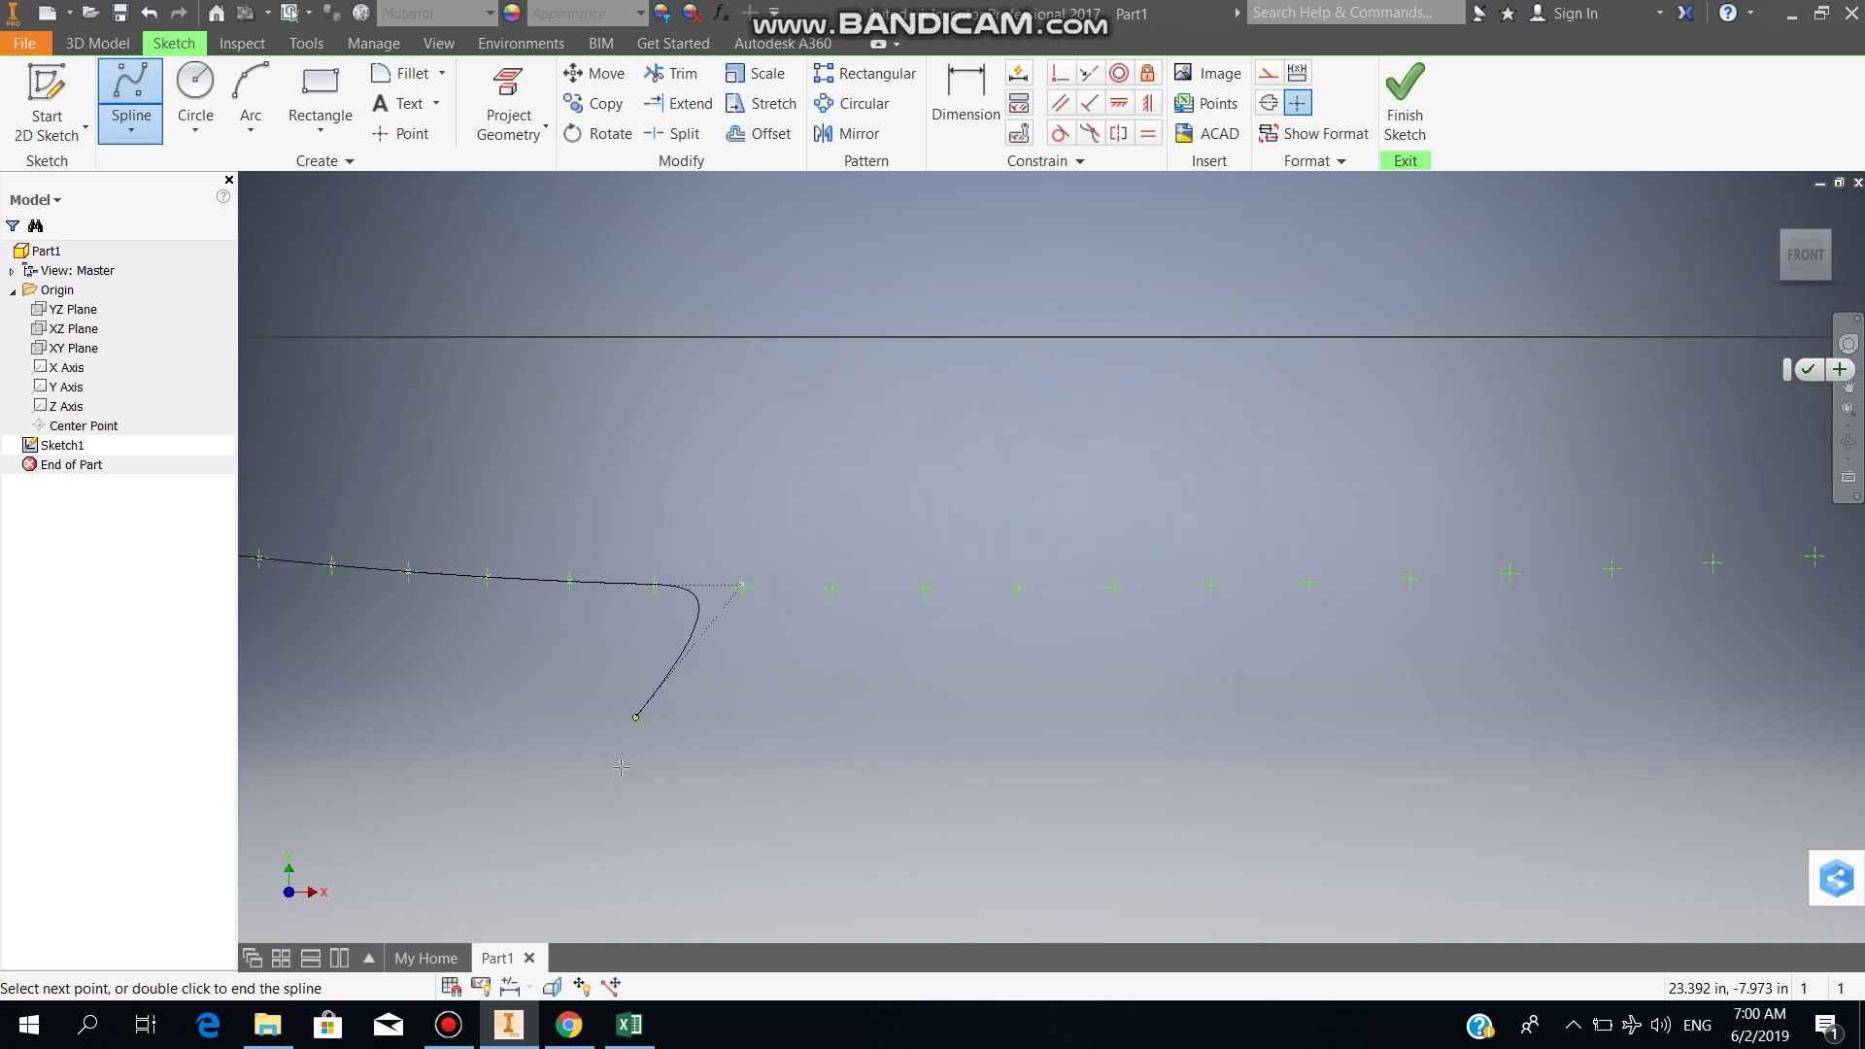
{"action": "left_click", "coordinate": [834, 585]}
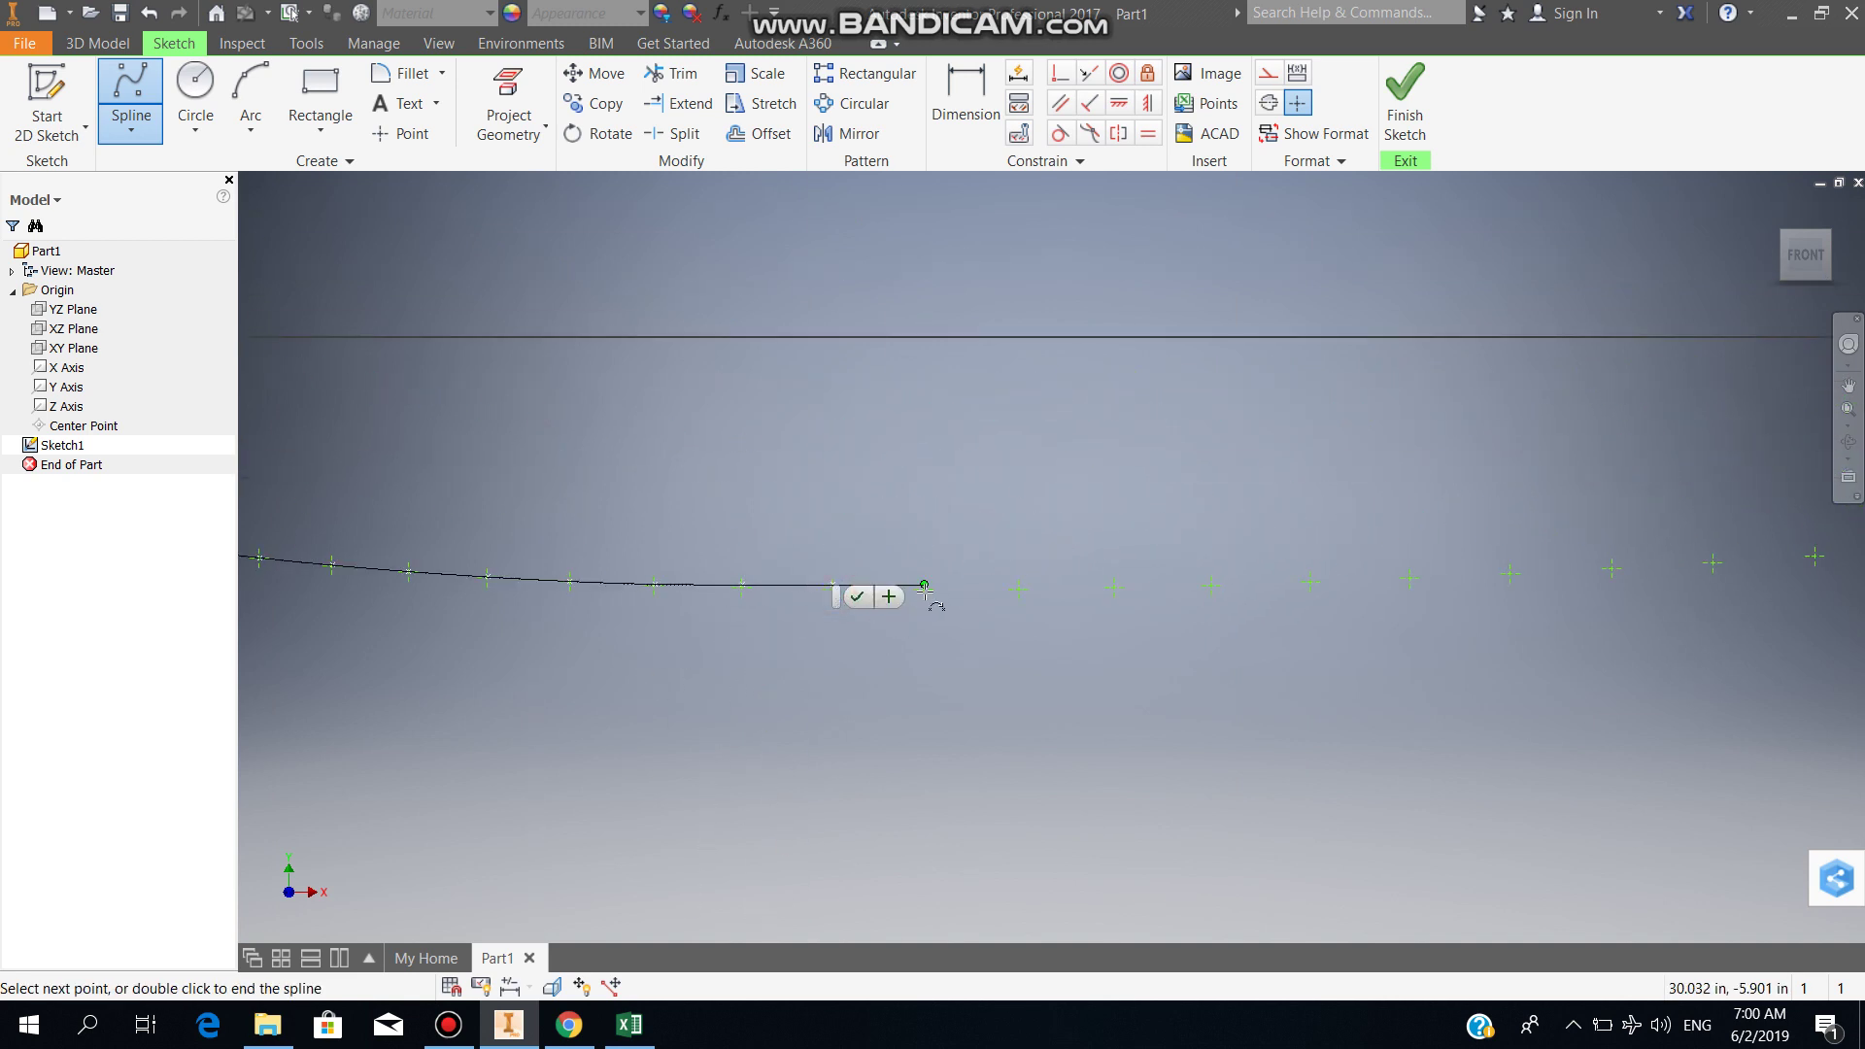
{"action": "scroll", "coordinate": [920, 602], "scroll_direction": "up", "scroll_amount": 5}
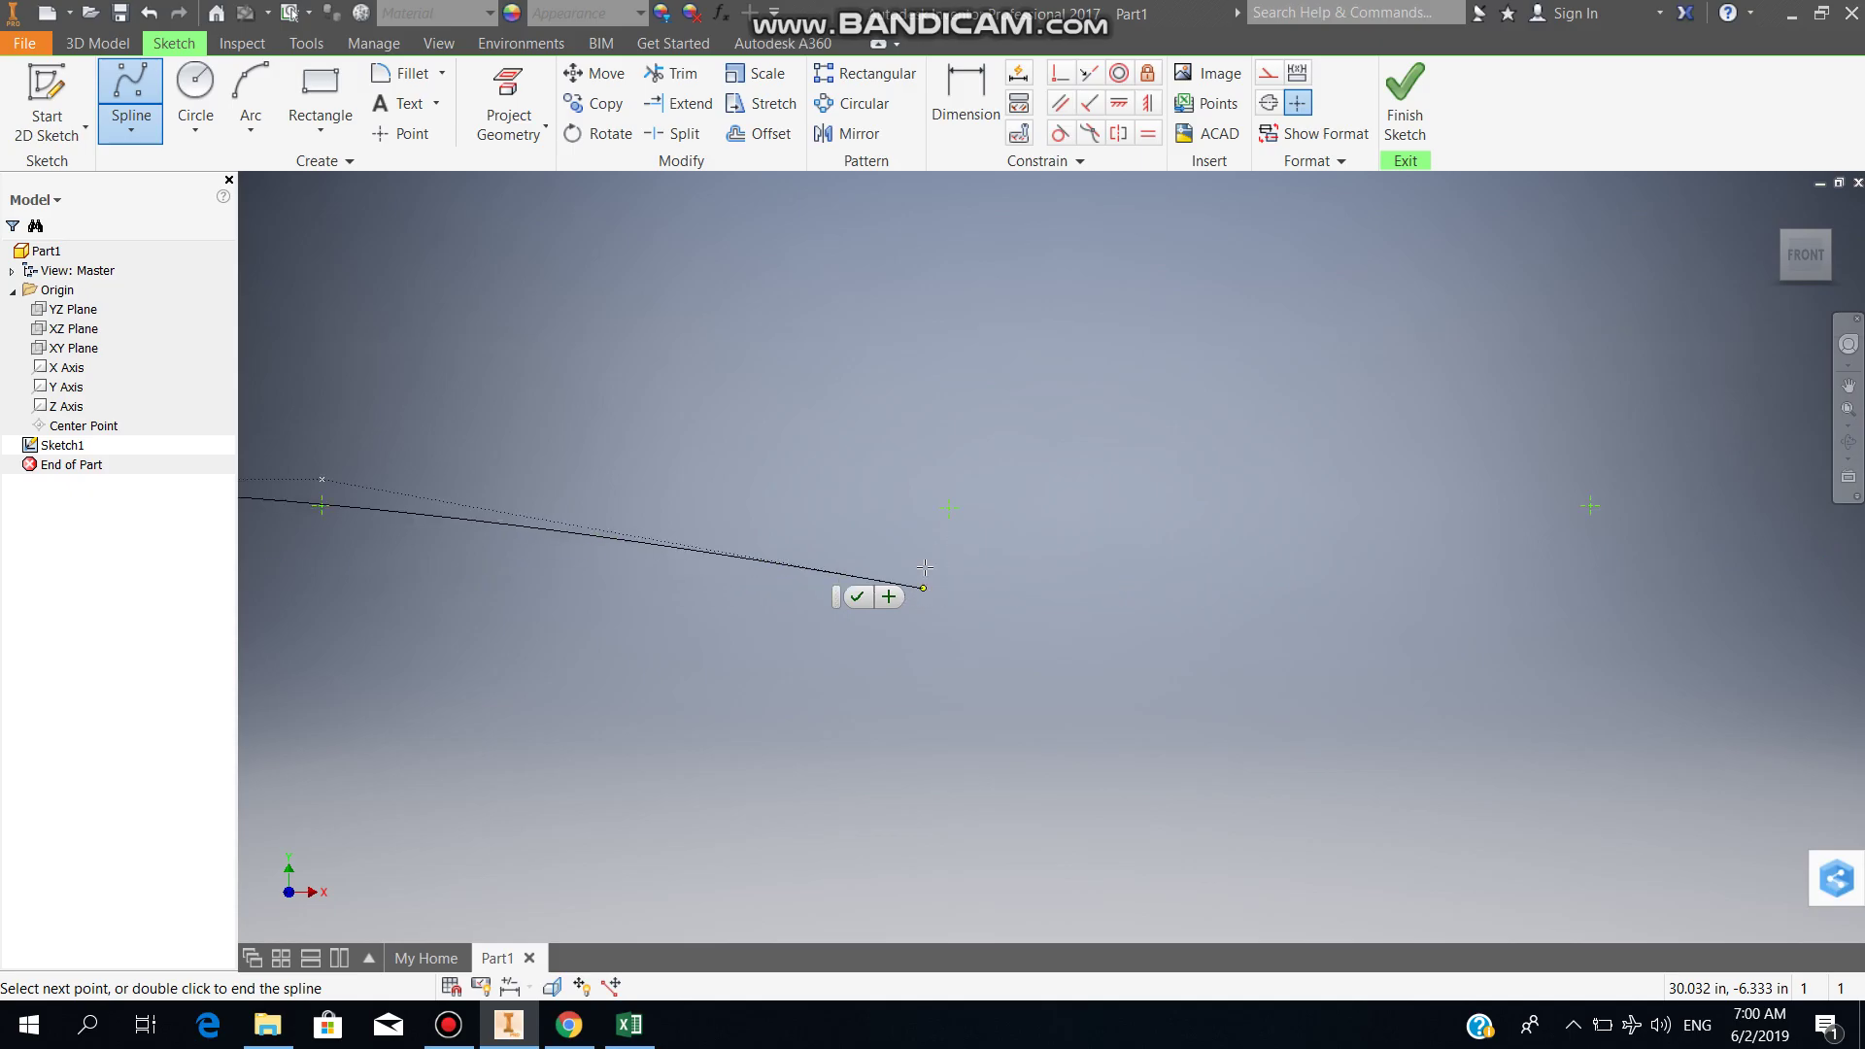
{"action": "left_click", "coordinate": [950, 507]}
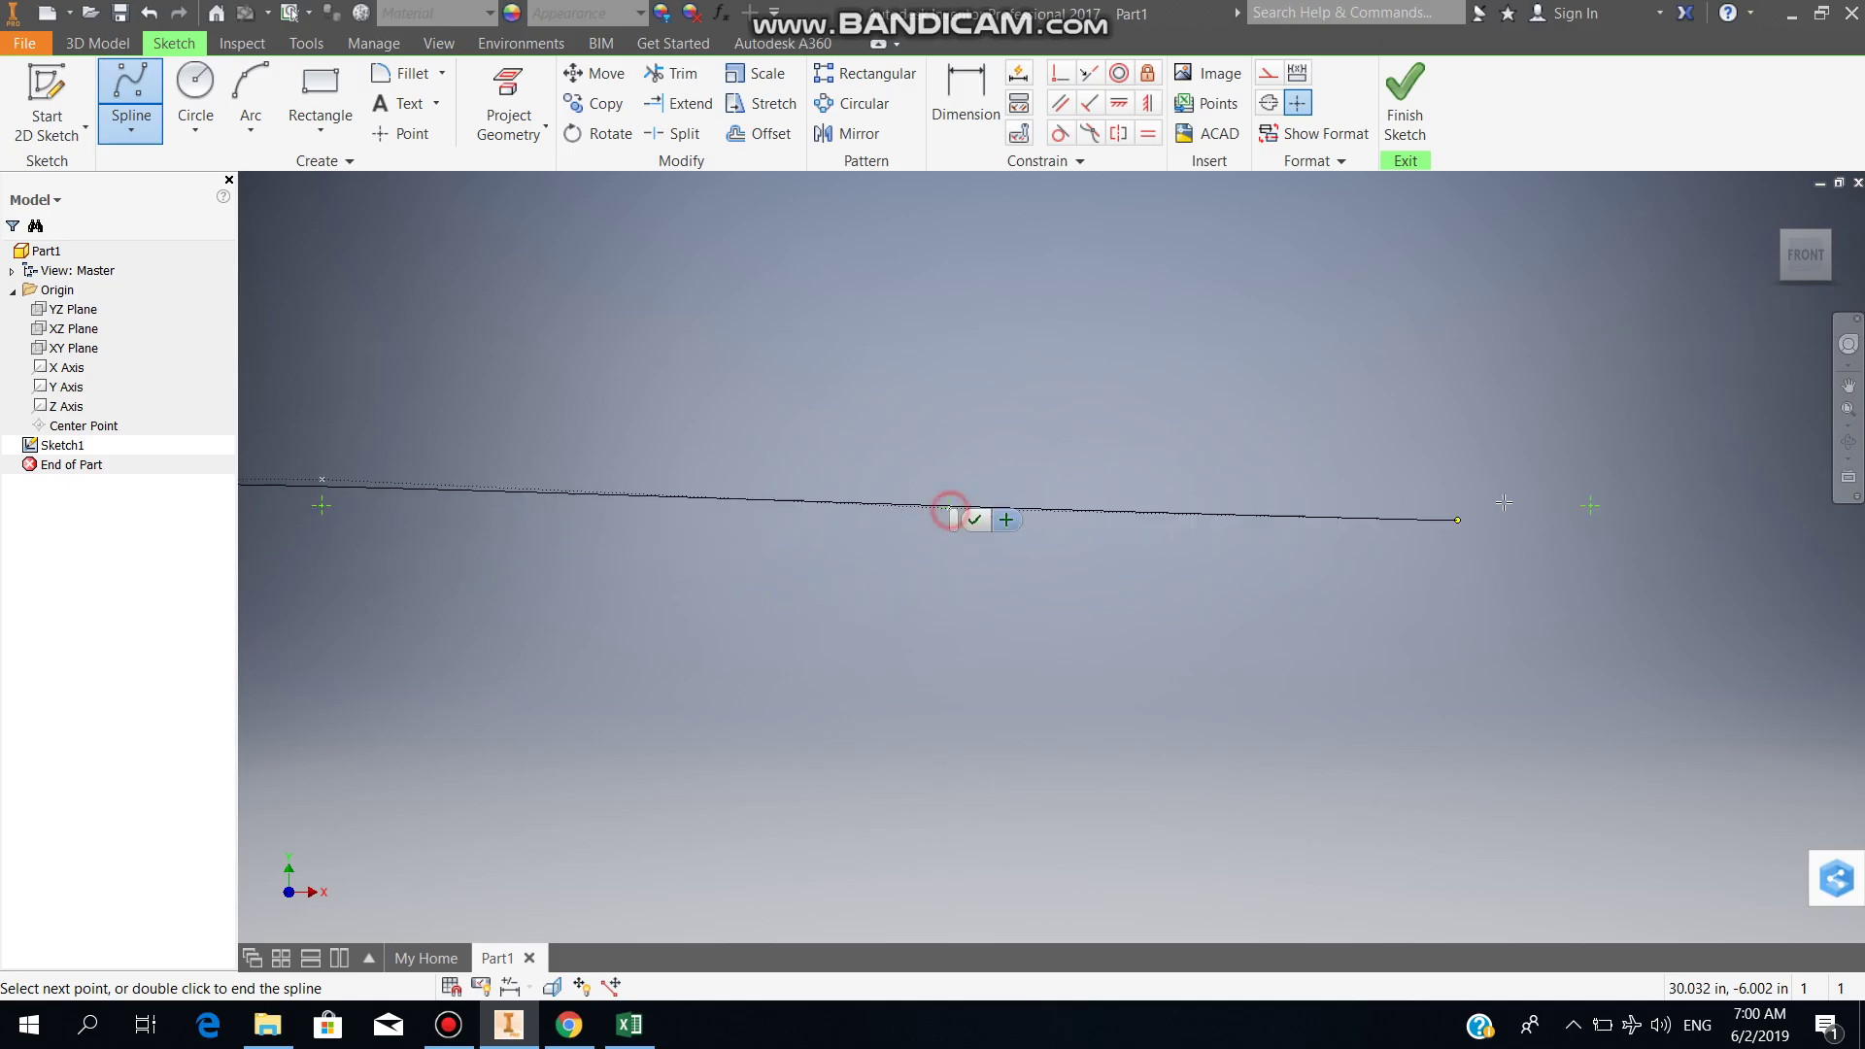
{"action": "left_click", "coordinate": [1590, 507]}
{"action": "scroll", "coordinate": [1603, 616], "scroll_direction": "down", "scroll_amount": 2}
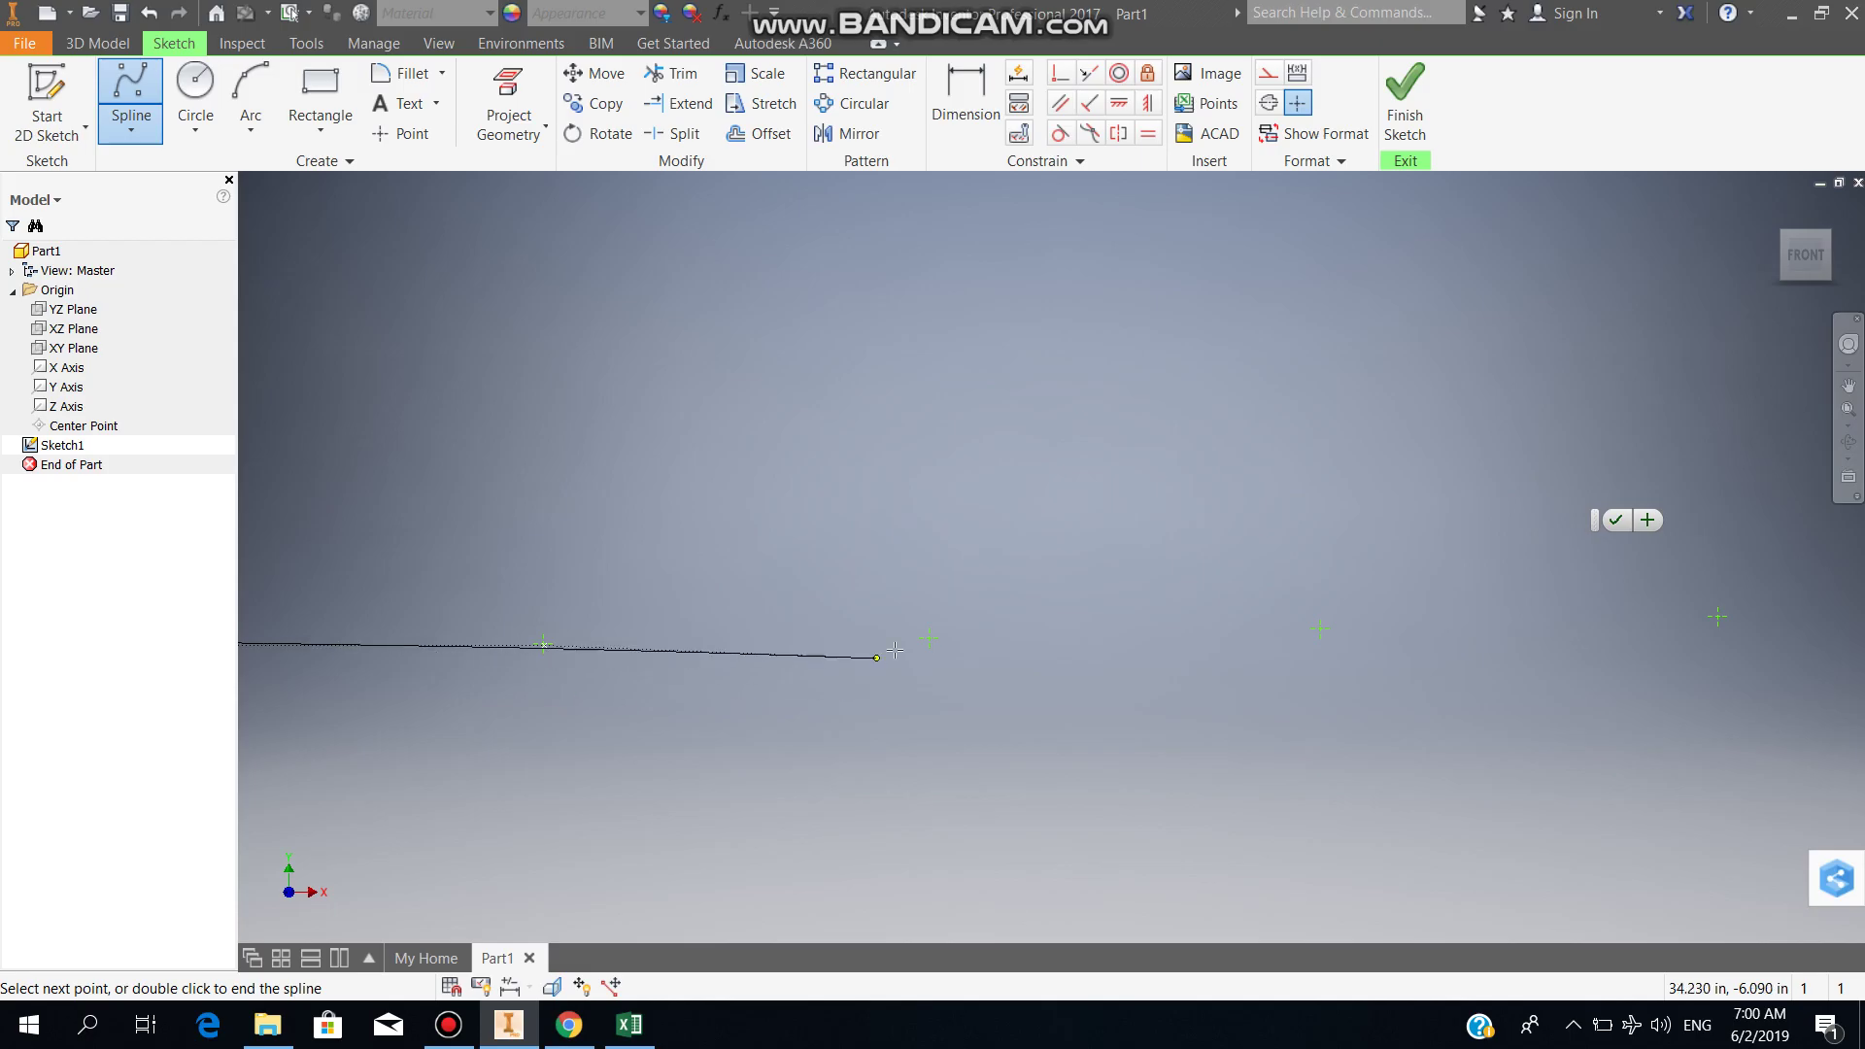
{"action": "left_click", "coordinate": [929, 638]}
{"action": "left_click", "coordinate": [1319, 629]}
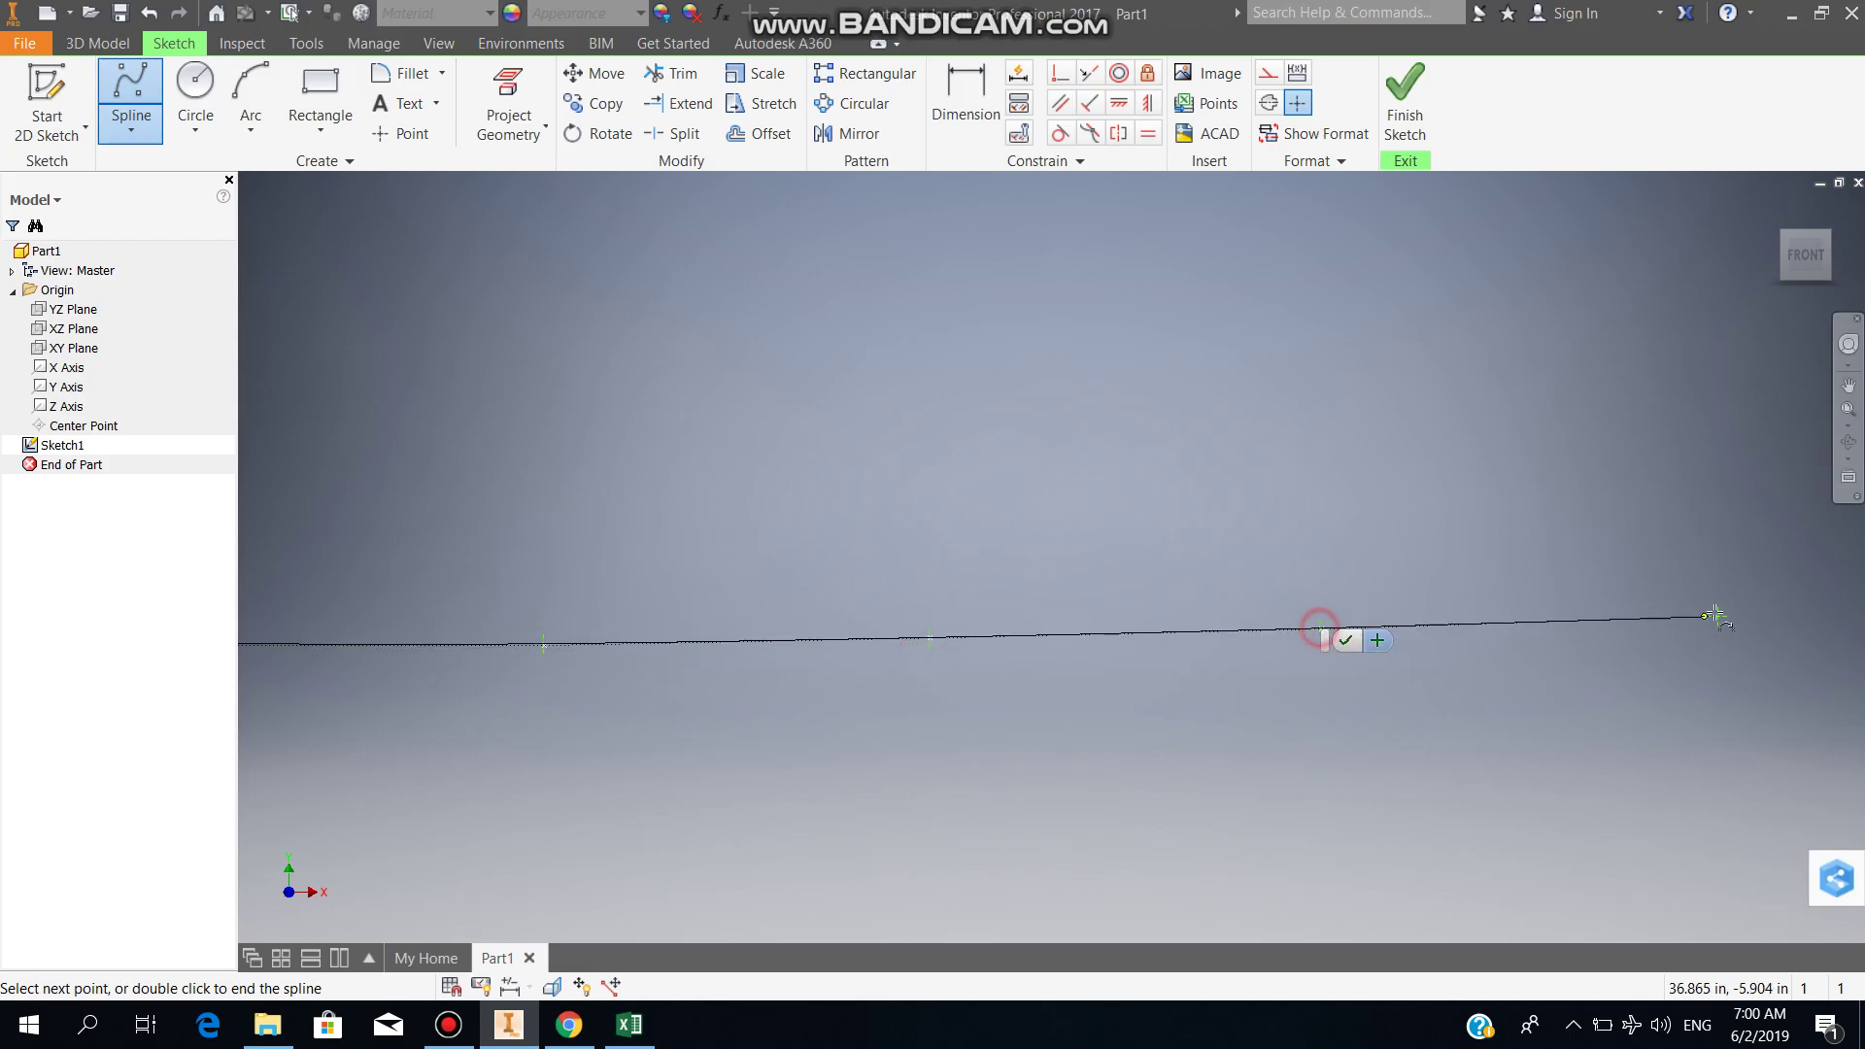
{"action": "left_click", "coordinate": [1718, 616]}
{"action": "middle_click_drag", "start_coordinate": [1583, 716], "coordinate": [534, 696]}
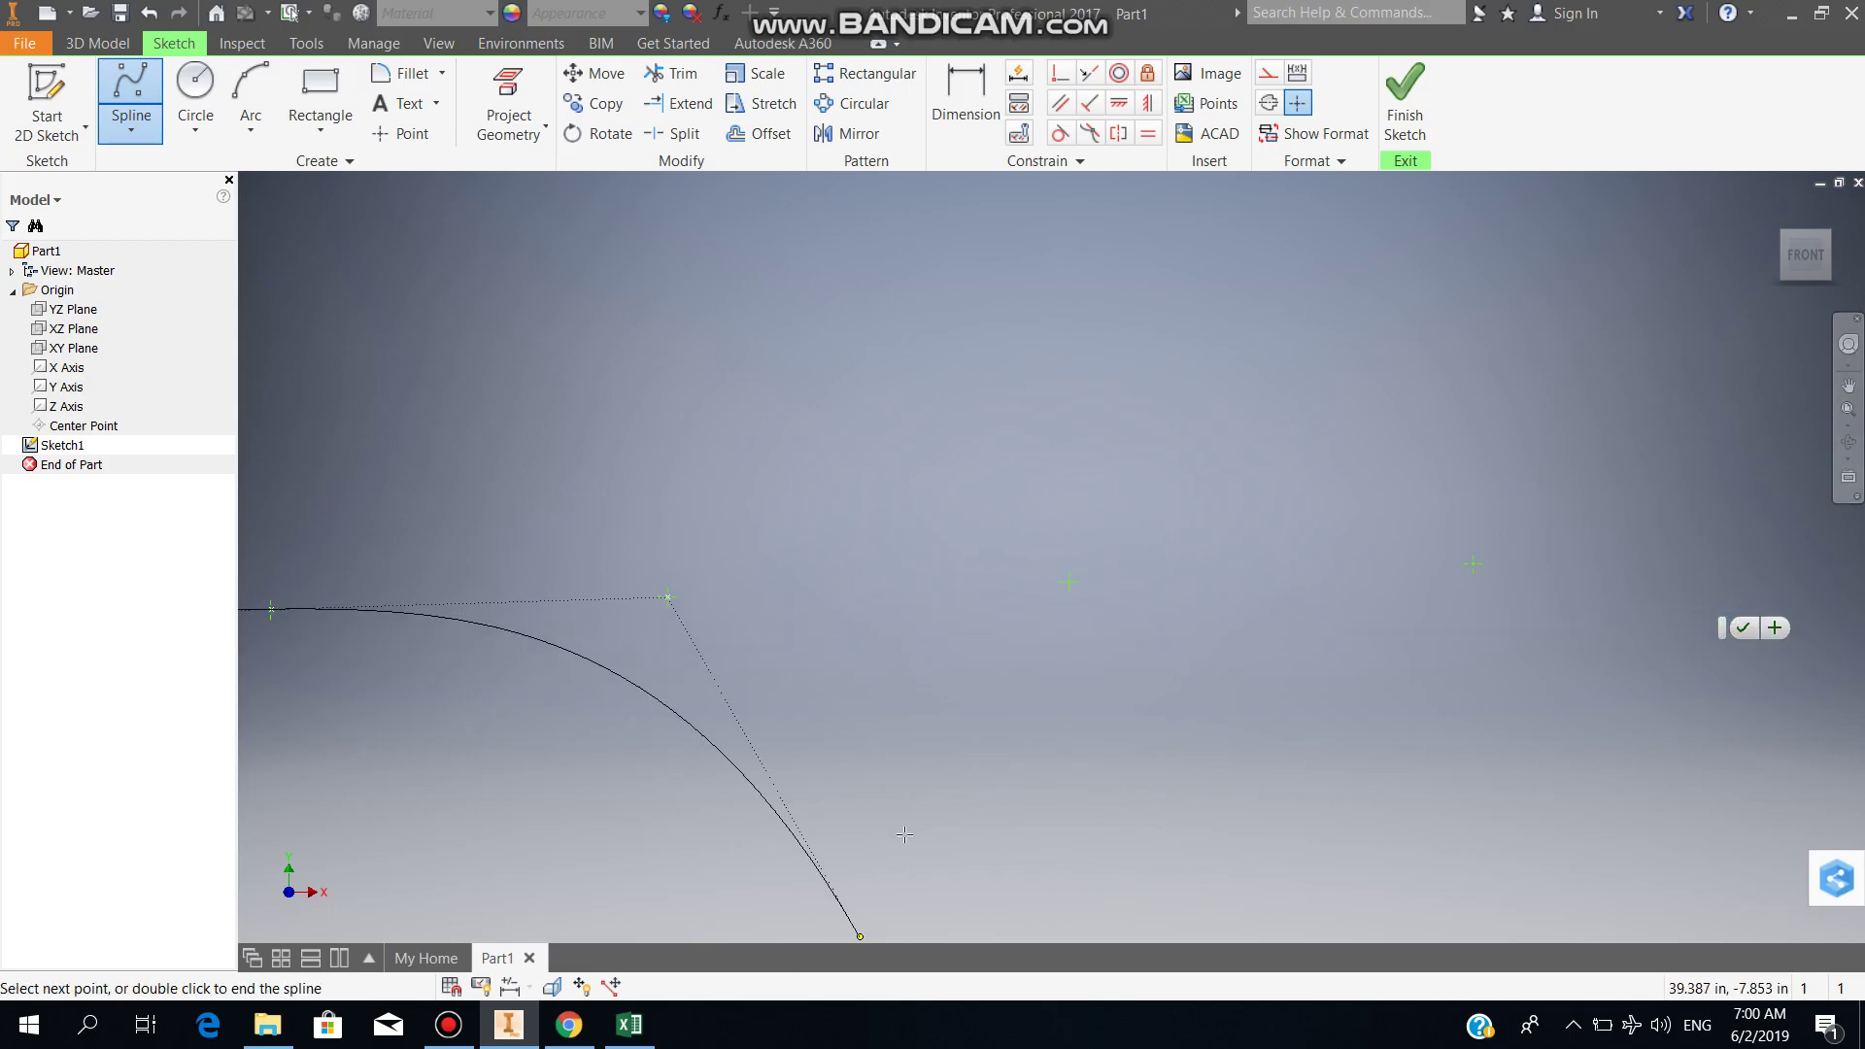
{"action": "left_click", "coordinate": [1070, 582]}
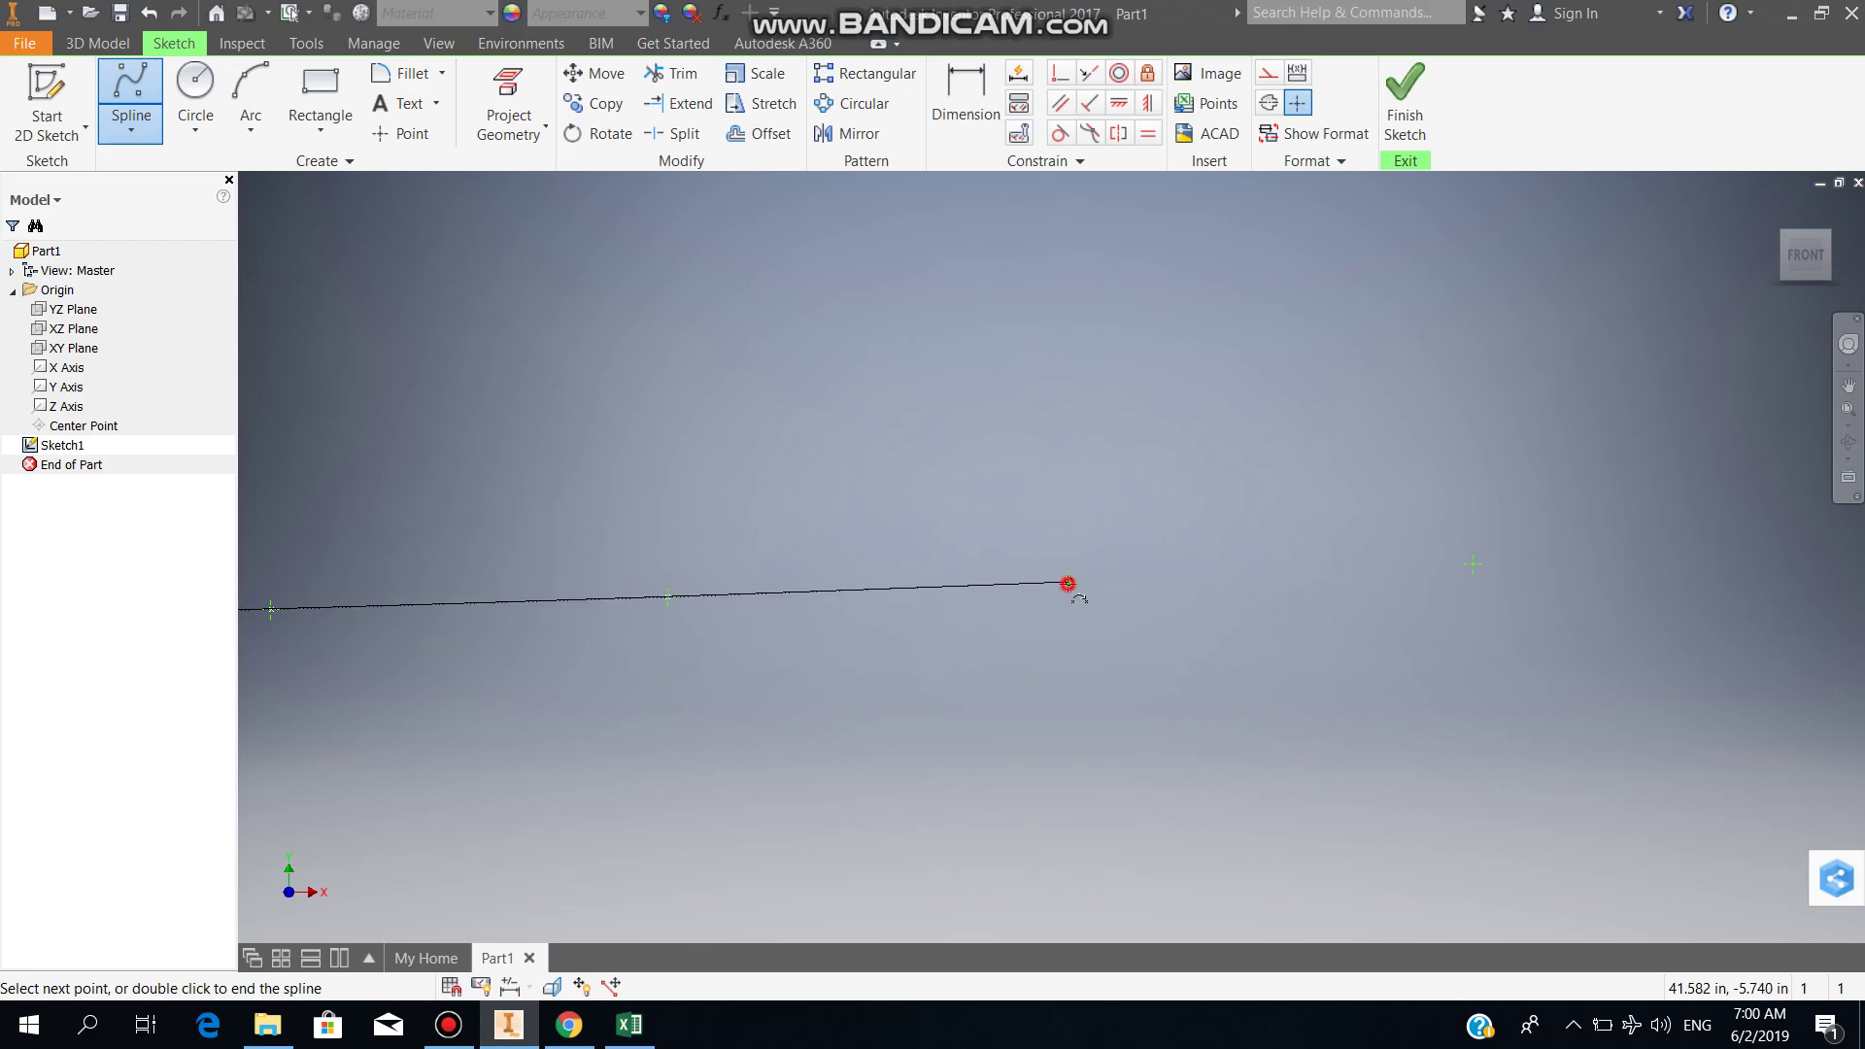
{"action": "left_click", "coordinate": [1475, 564]}
{"action": "middle_click_drag", "start_coordinate": [1528, 633], "coordinate": [534, 730]}
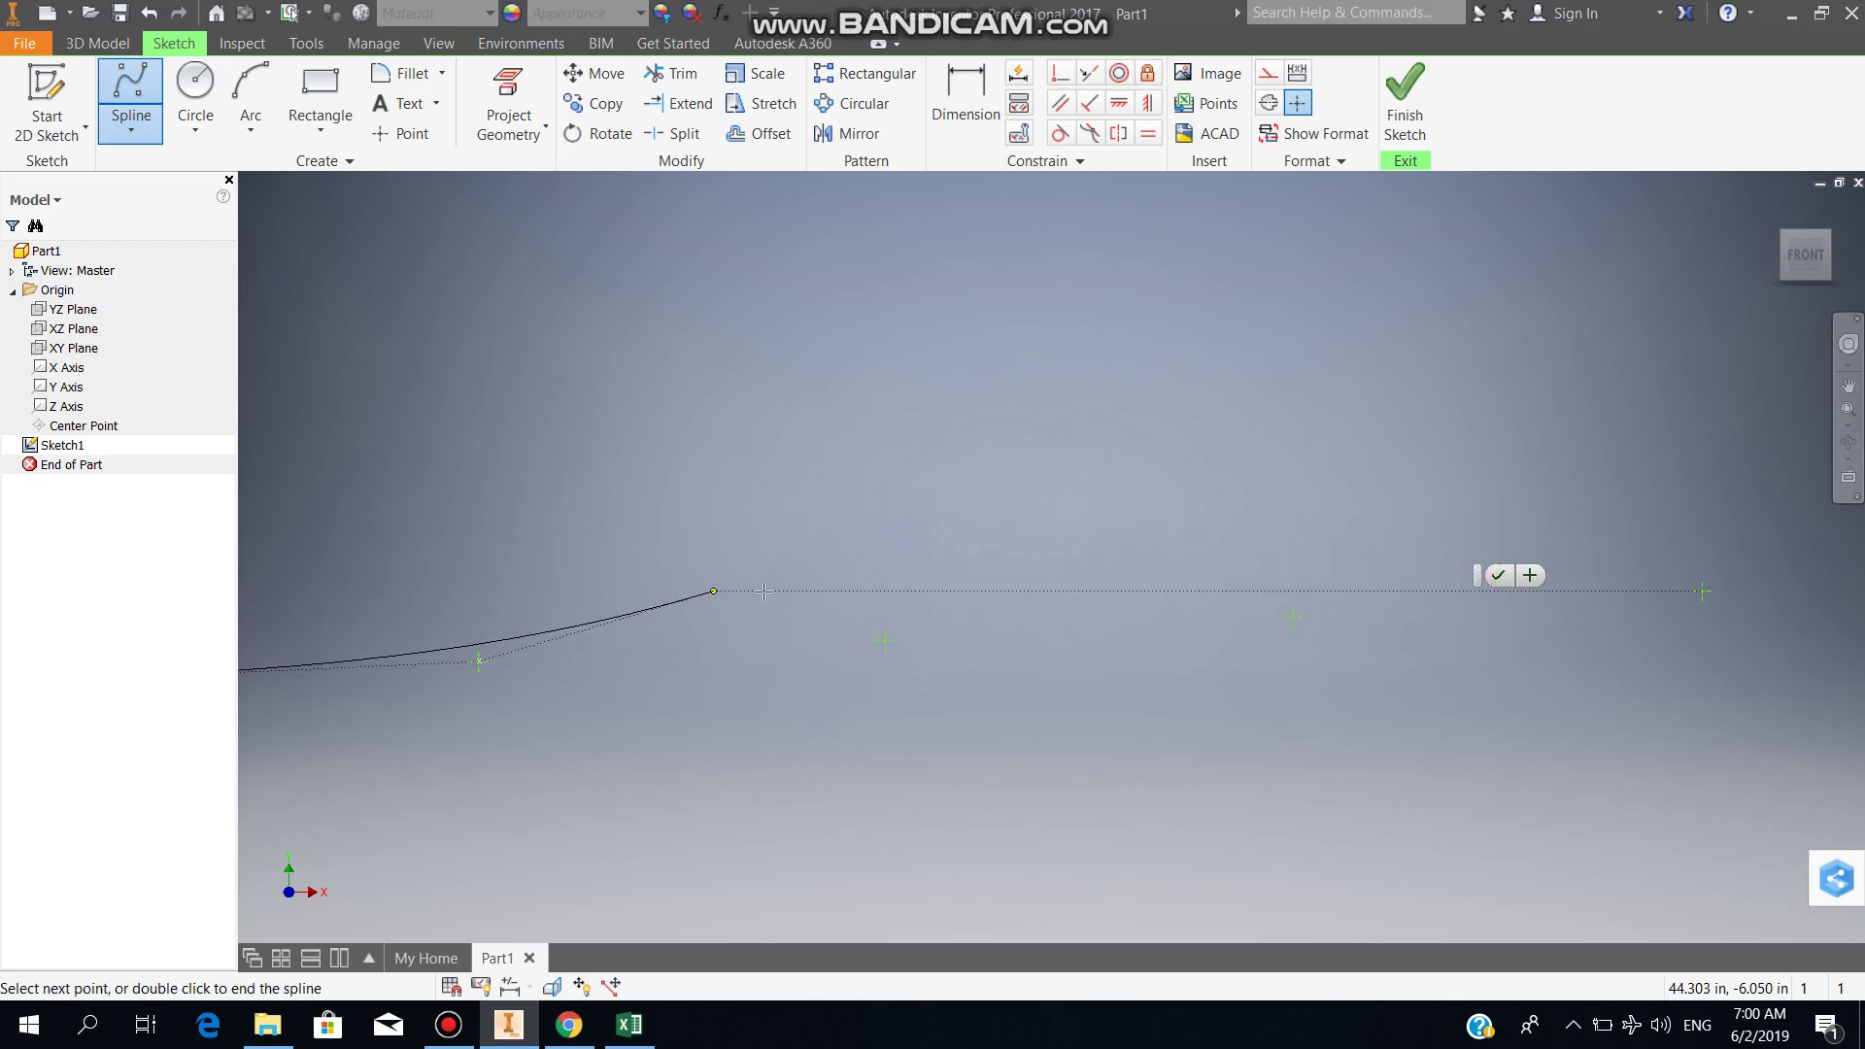
{"action": "left_click", "coordinate": [886, 630]}
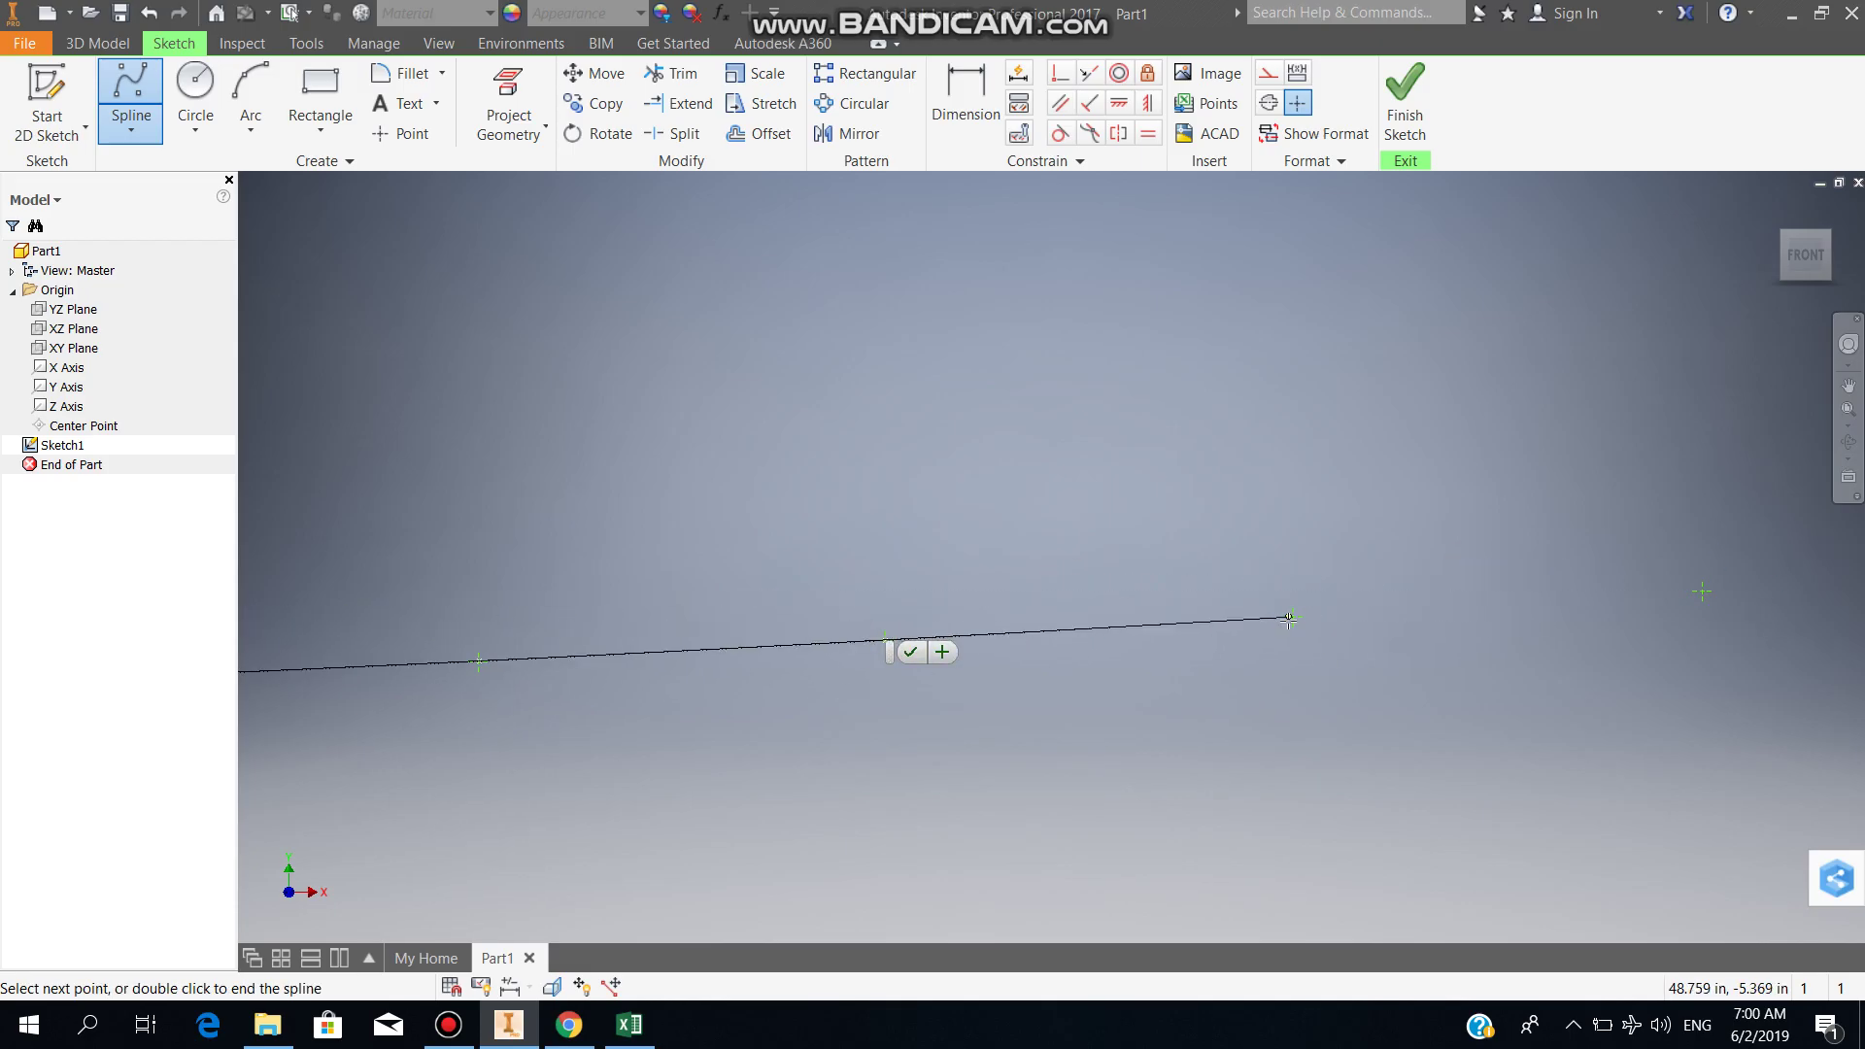
{"action": "left_click", "coordinate": [1294, 619]}
{"action": "left_click", "coordinate": [1701, 590]}
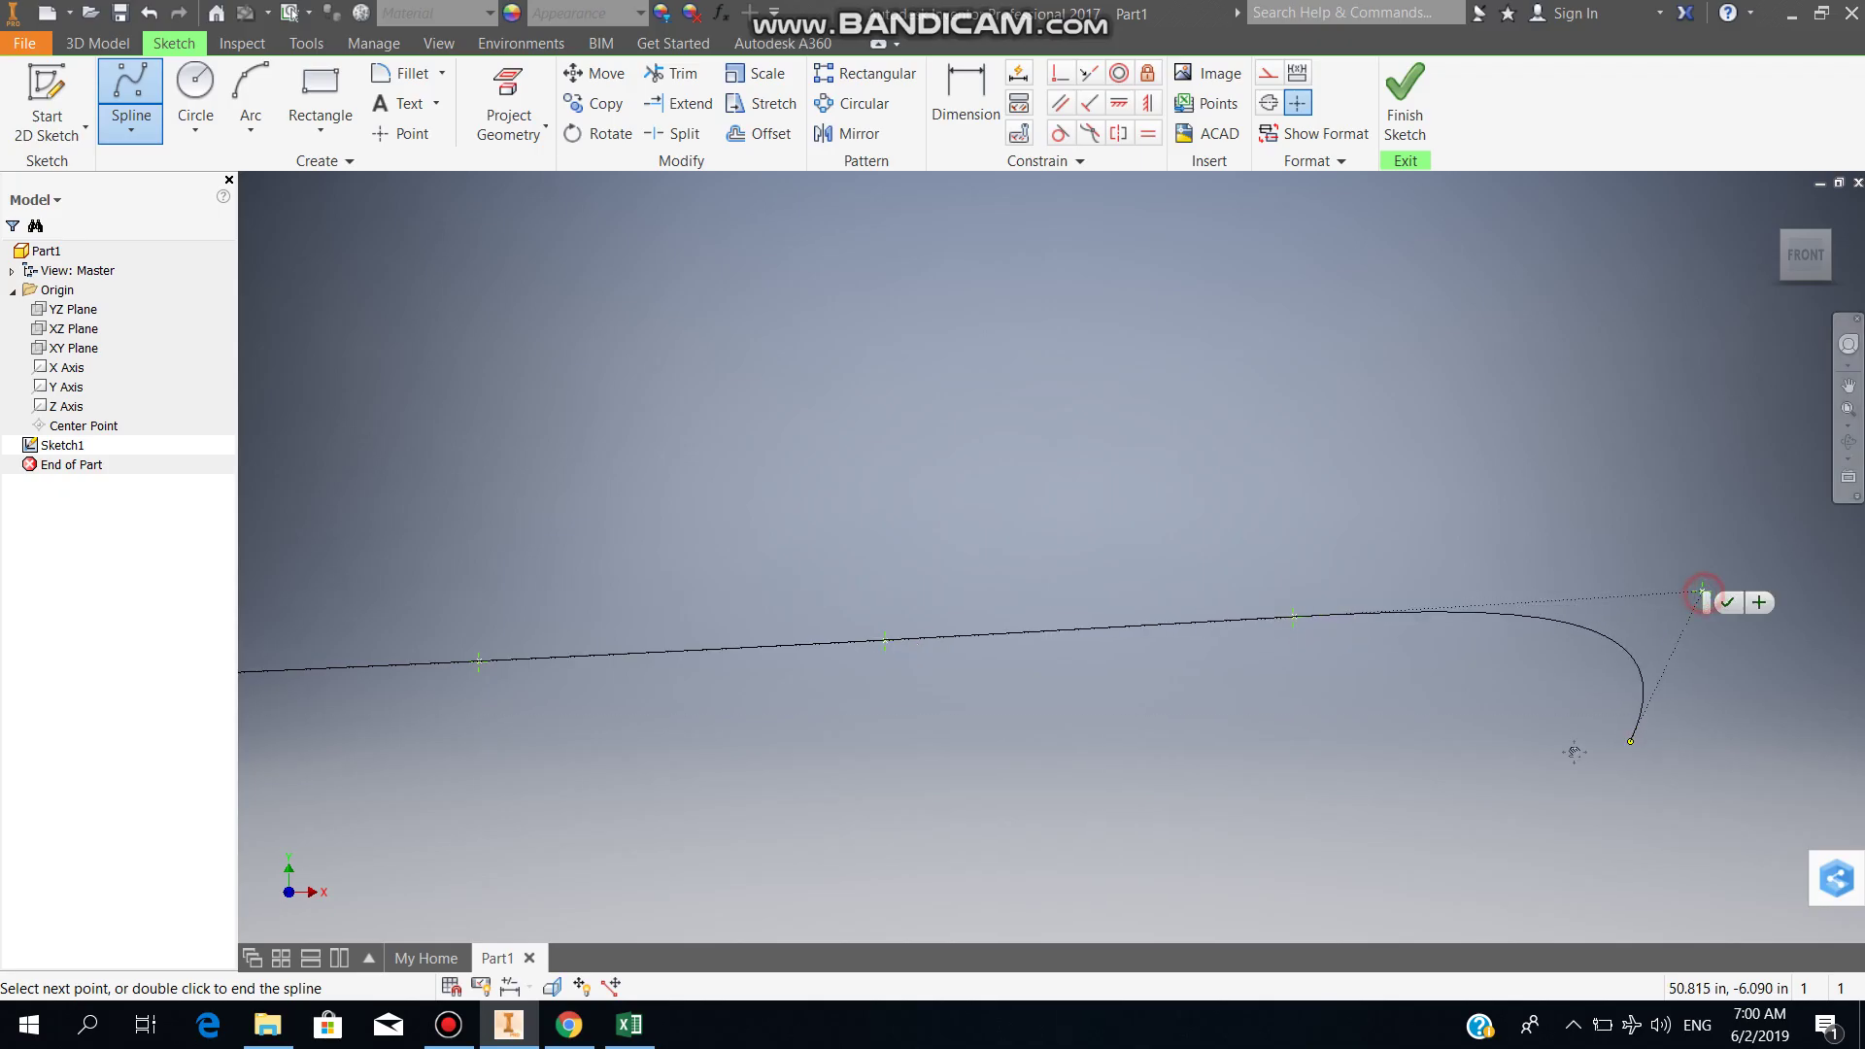
Step: Continue the control vertex spline through the next five lower-surface airfoil points in order, up to about X = 63 in
{"action": "middle_click_drag", "start_coordinate": [1566, 754], "coordinate": [308, 807]}
{"action": "key", "text": "Escape"}
{"action": "left_click", "coordinate": [795, 627]}
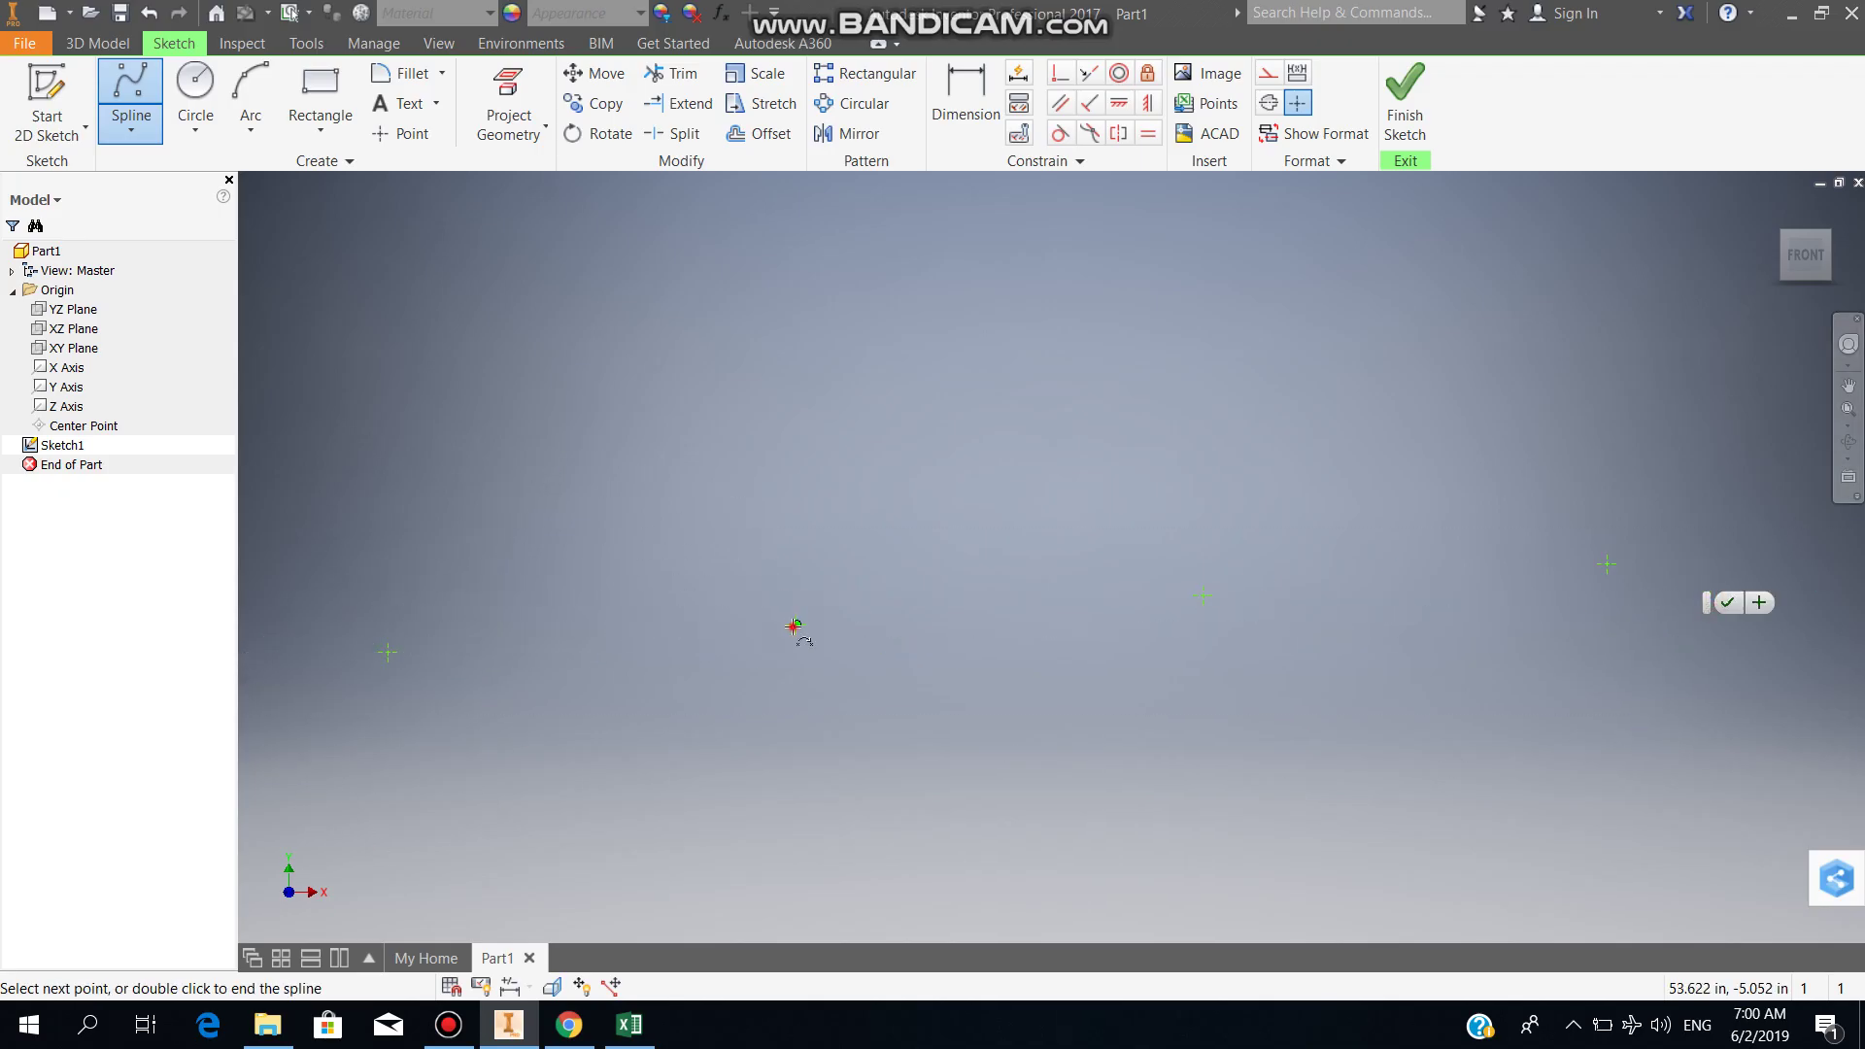
{"action": "left_click", "coordinate": [1203, 595]}
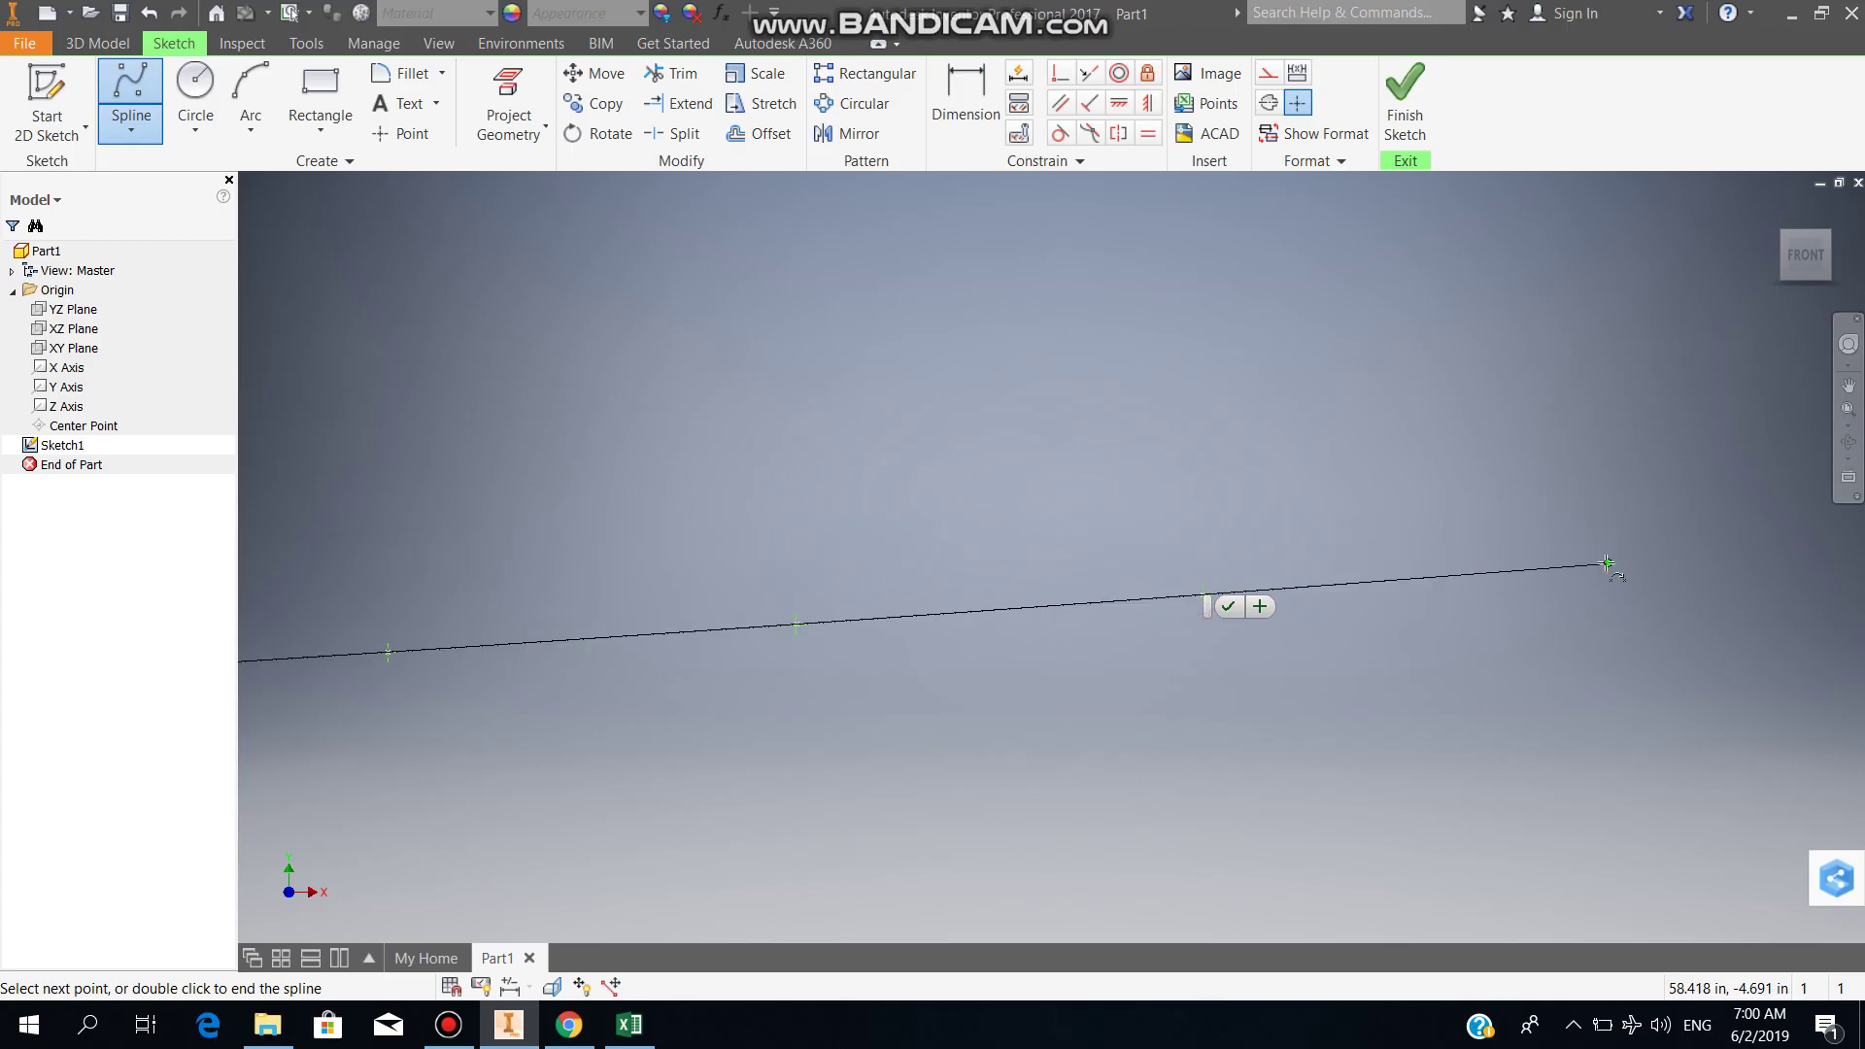
{"action": "left_click", "coordinate": [1606, 563]}
{"action": "middle_click_drag", "start_coordinate": [1334, 704], "coordinate": [401, 807]}
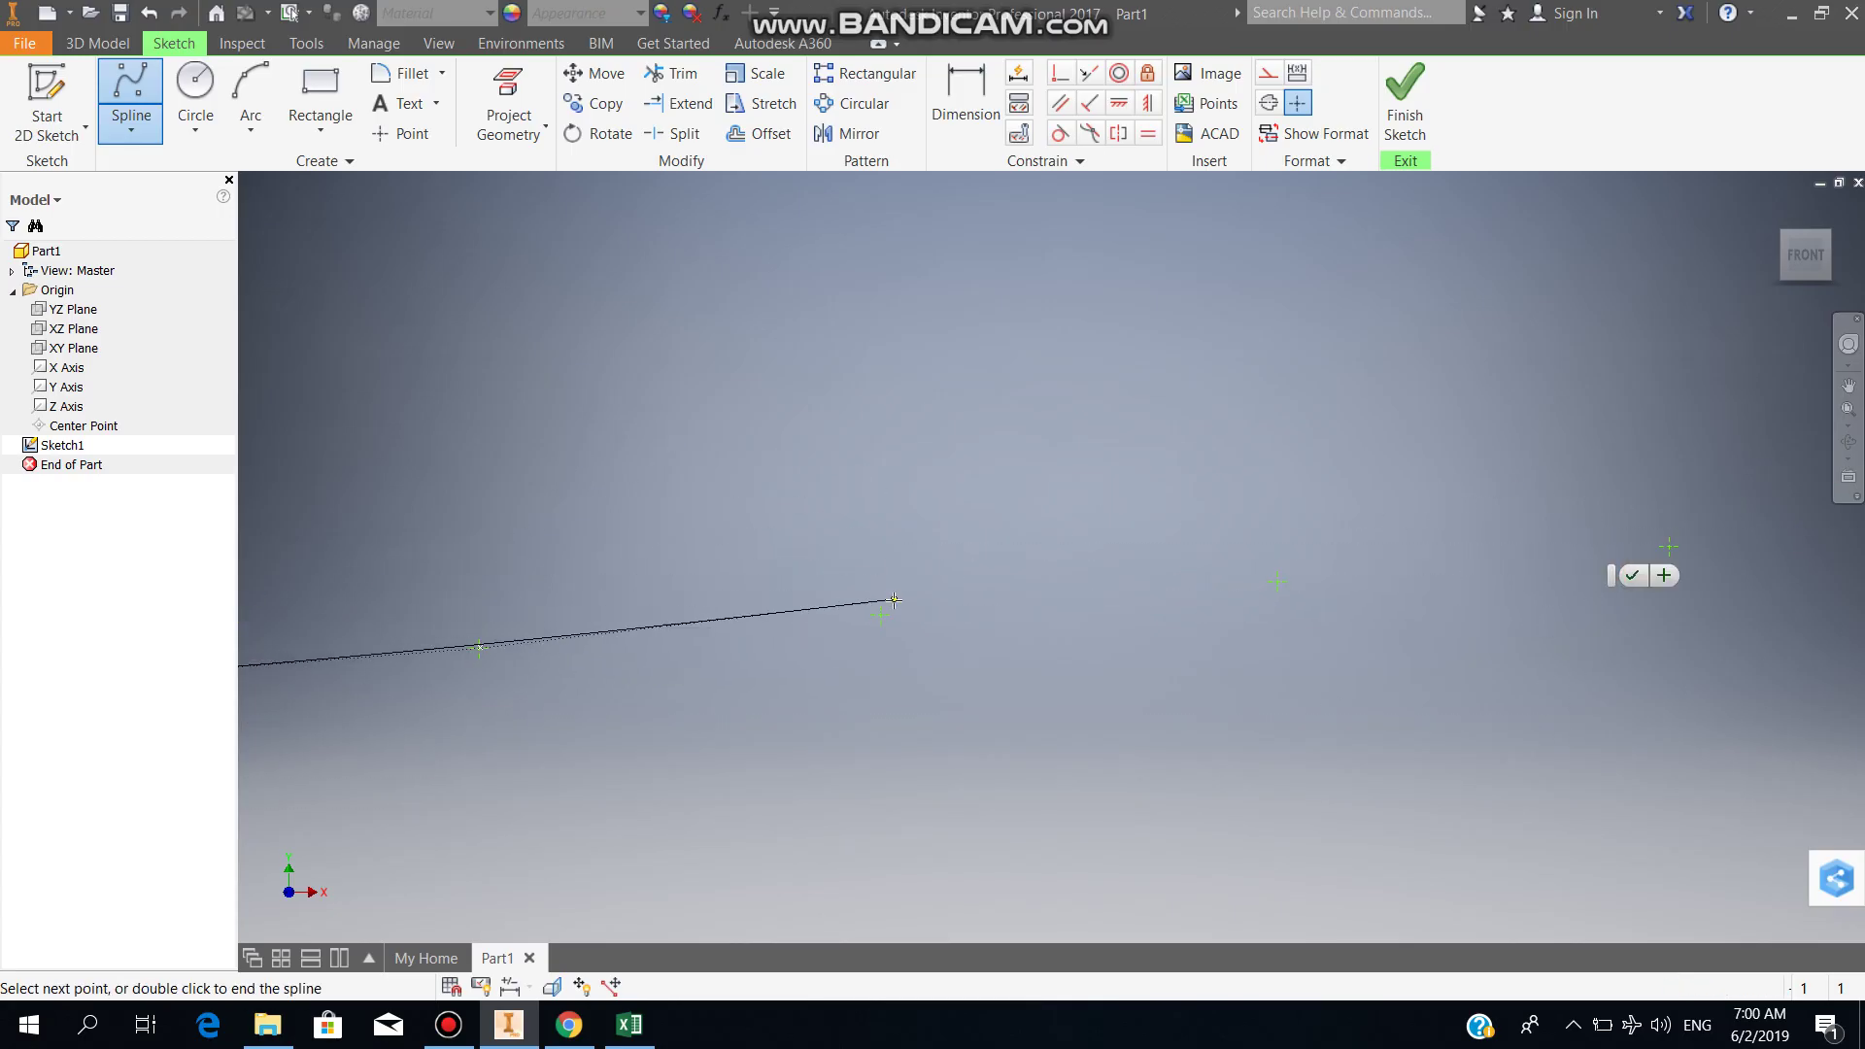
{"action": "left_click", "coordinate": [879, 614]}
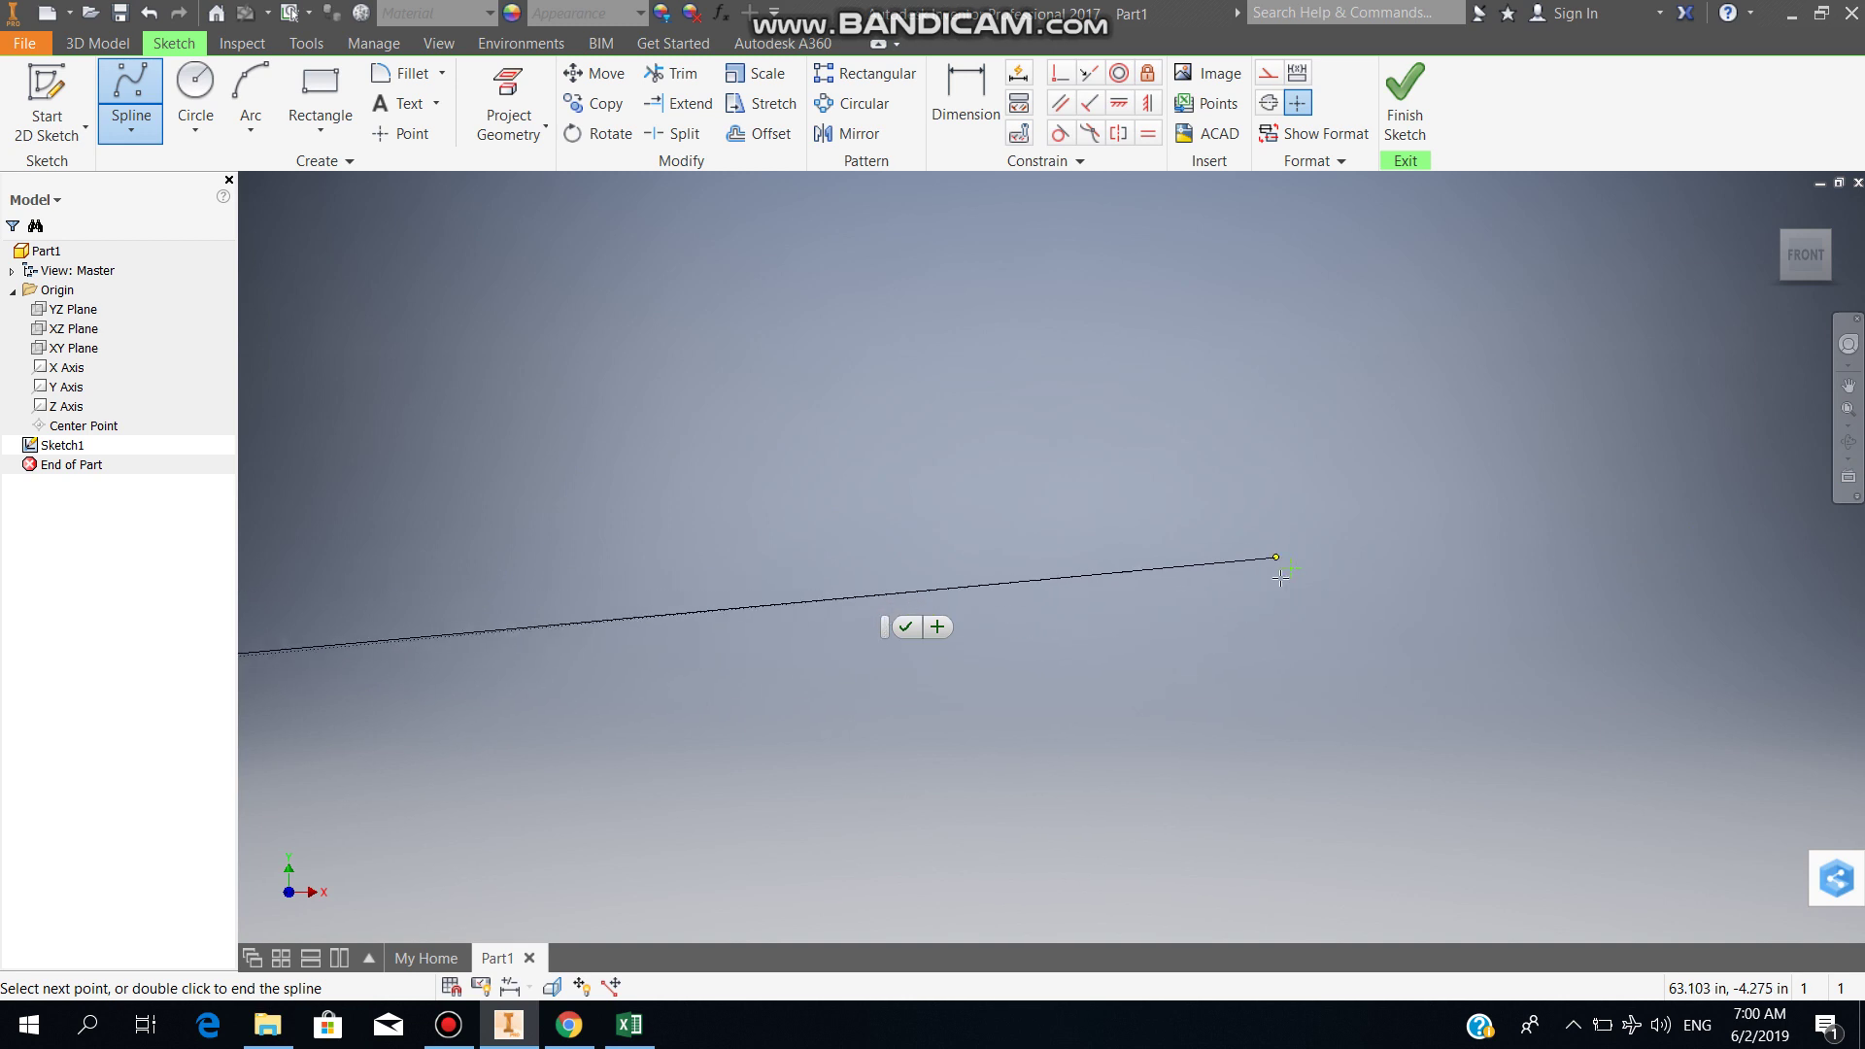
{"action": "left_click", "coordinate": [1291, 570]}
Step: Extend the spline through the next four lower-surface points, from about X = 65.5 in to about X = 72 in
{"action": "middle_click_drag", "start_coordinate": [1284, 612], "coordinate": [1210, 671]}
{"action": "left_click_drag", "start_coordinate": [1210, 670], "coordinate": [1051, 817]}
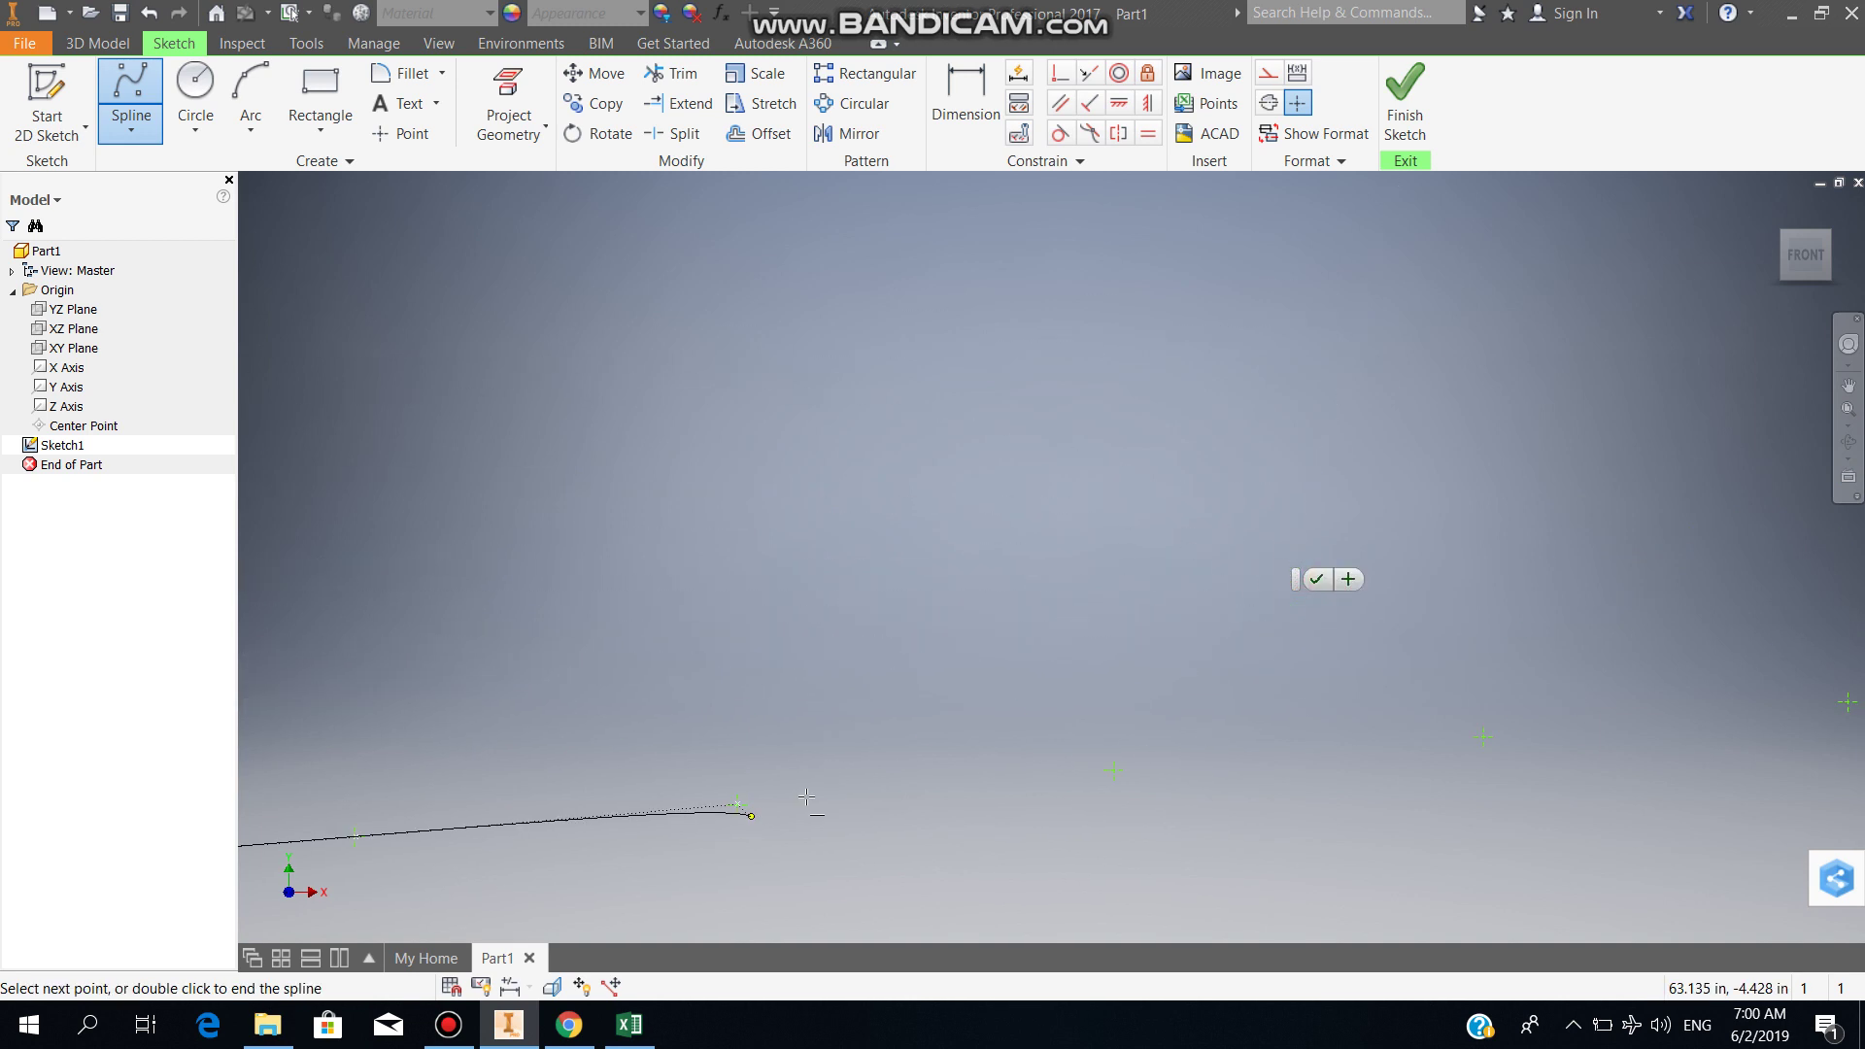
{"action": "left_click", "coordinate": [1114, 772]}
{"action": "left_click", "coordinate": [1485, 737]}
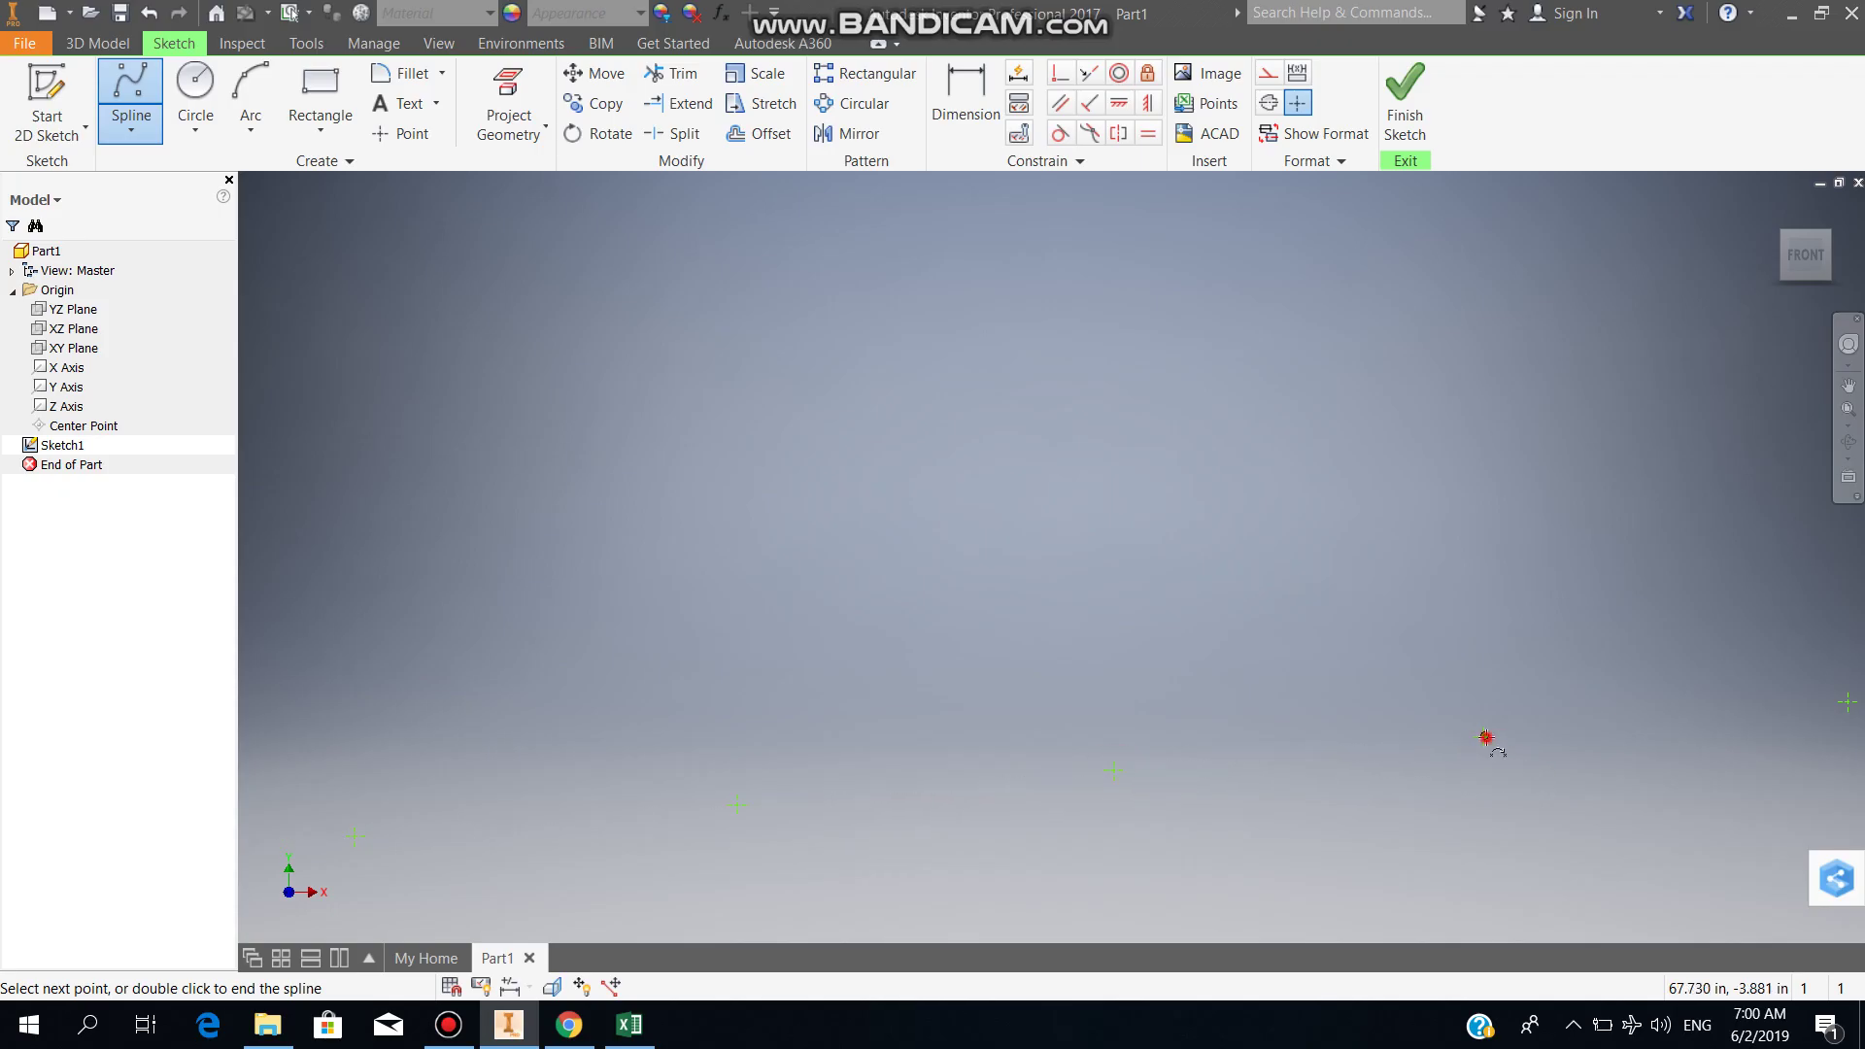
{"action": "left_click", "coordinate": [1486, 738]}
{"action": "left_click", "coordinate": [1847, 700]}
{"action": "middle_click_drag", "start_coordinate": [1619, 820], "coordinate": [602, 840]}
{"action": "left_click", "coordinate": [1187, 682]}
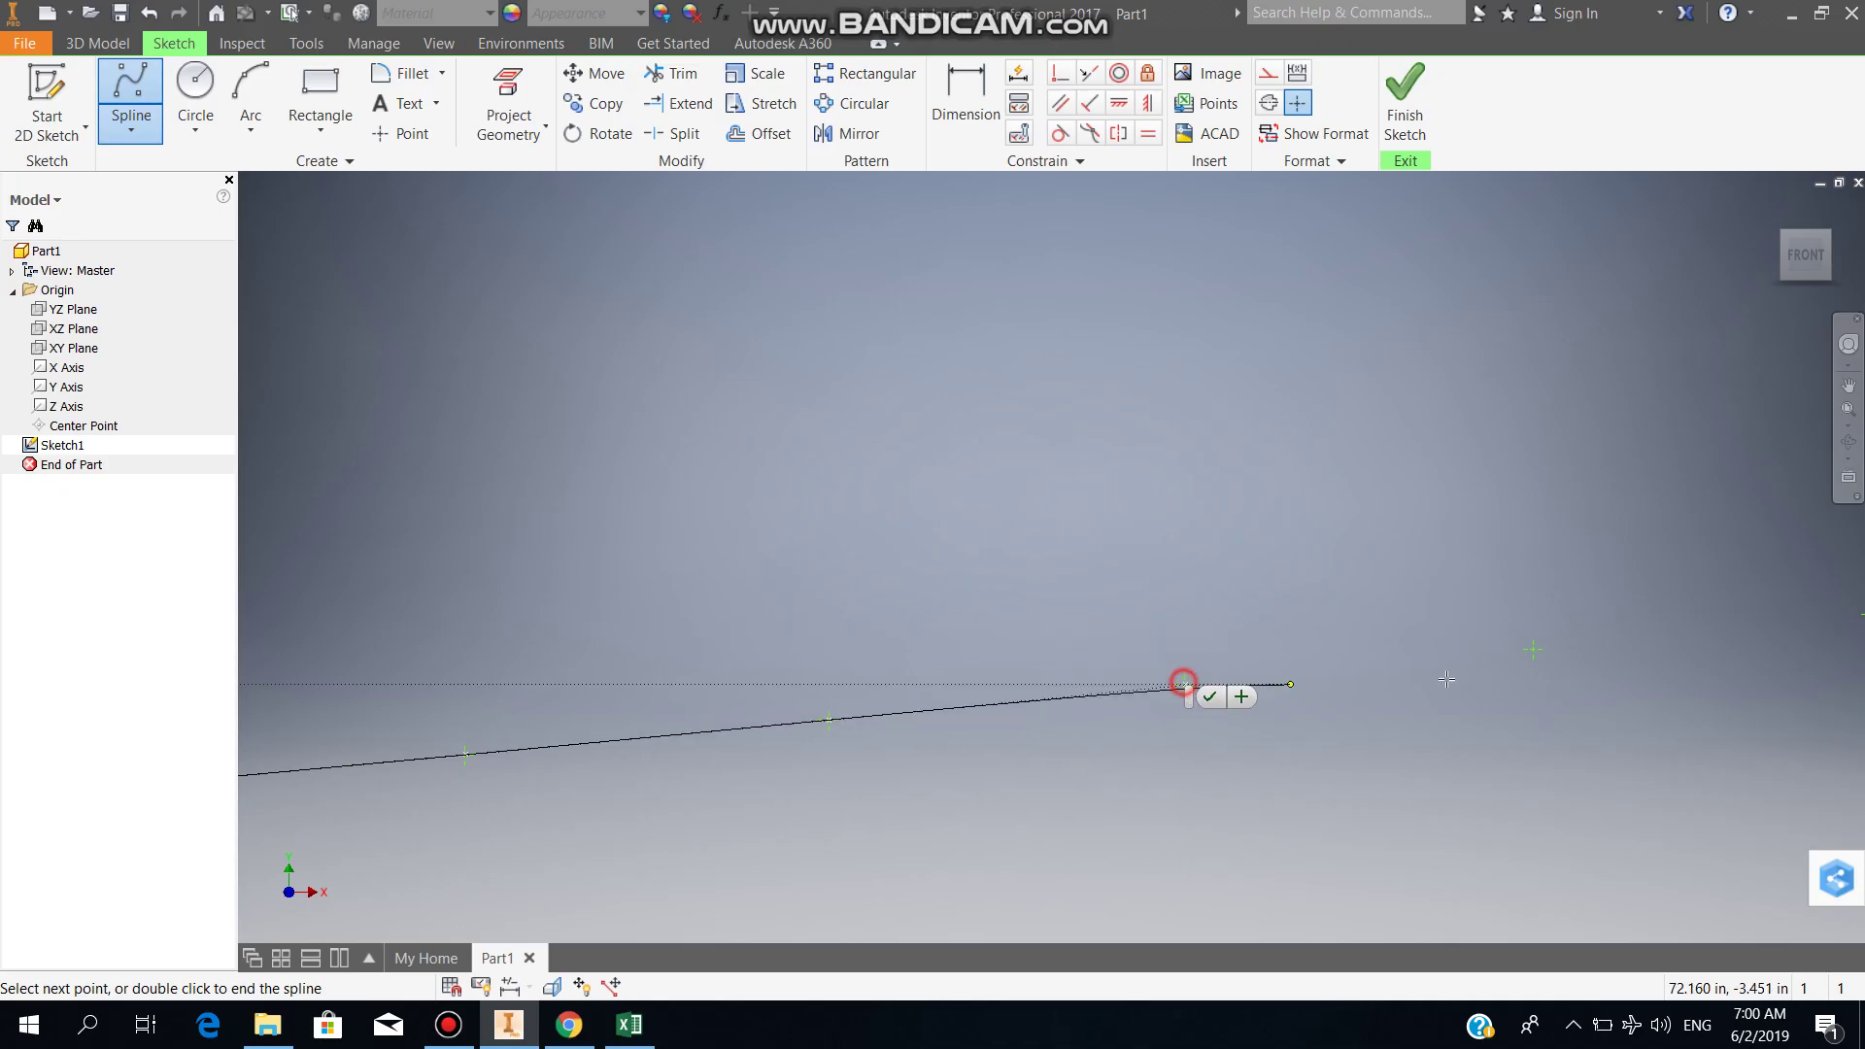
Step: Carry the spline on through the next five lower-surface points in order, up to about X = 82 in
{"action": "left_click", "coordinate": [1533, 649]}
{"action": "middle_click_drag", "start_coordinate": [1432, 783], "coordinate": [334, 832]}
{"action": "left_click", "coordinate": [772, 668]}
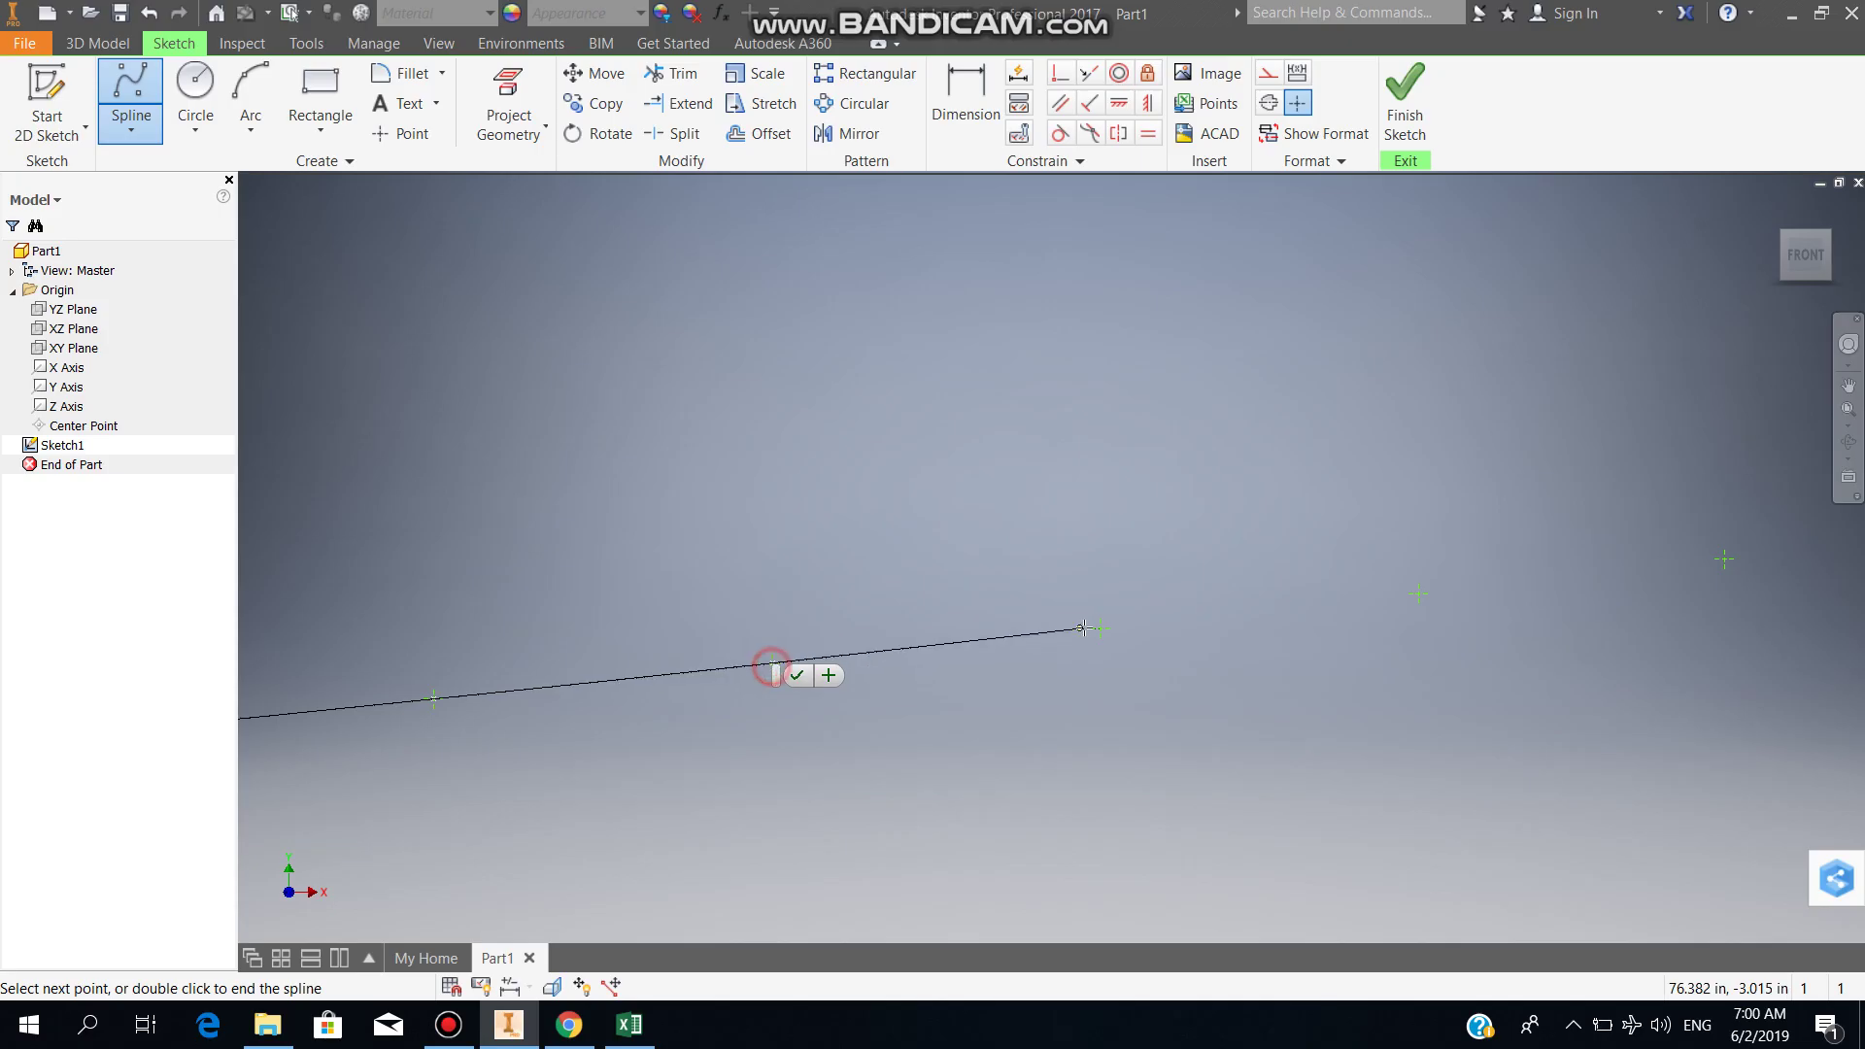
{"action": "left_click", "coordinate": [1100, 628]}
{"action": "left_click", "coordinate": [1419, 594]}
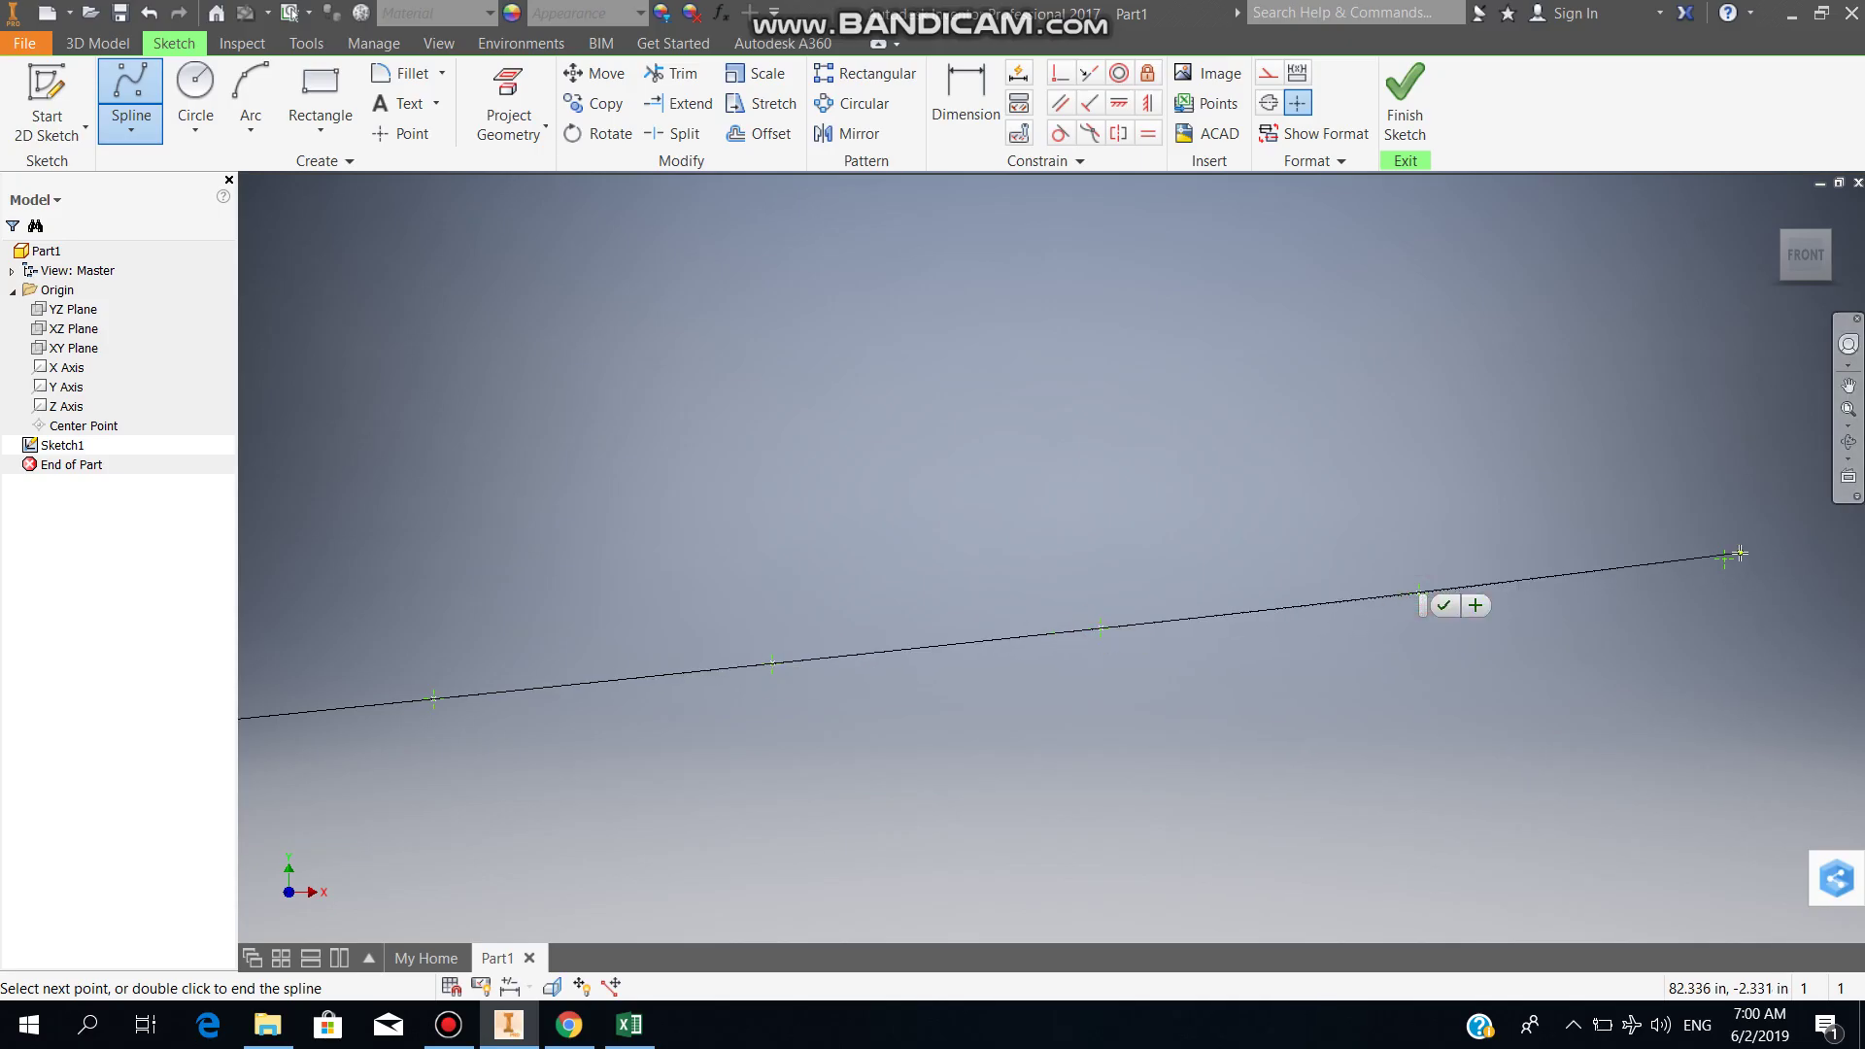
{"action": "left_click", "coordinate": [1719, 554]}
Step: Continue the spline toward the trailing edge through each lower-surface point in order, up to about X = 93 in
{"action": "scroll", "coordinate": [1199, 754], "scroll_direction": "down", "scroll_amount": 1}
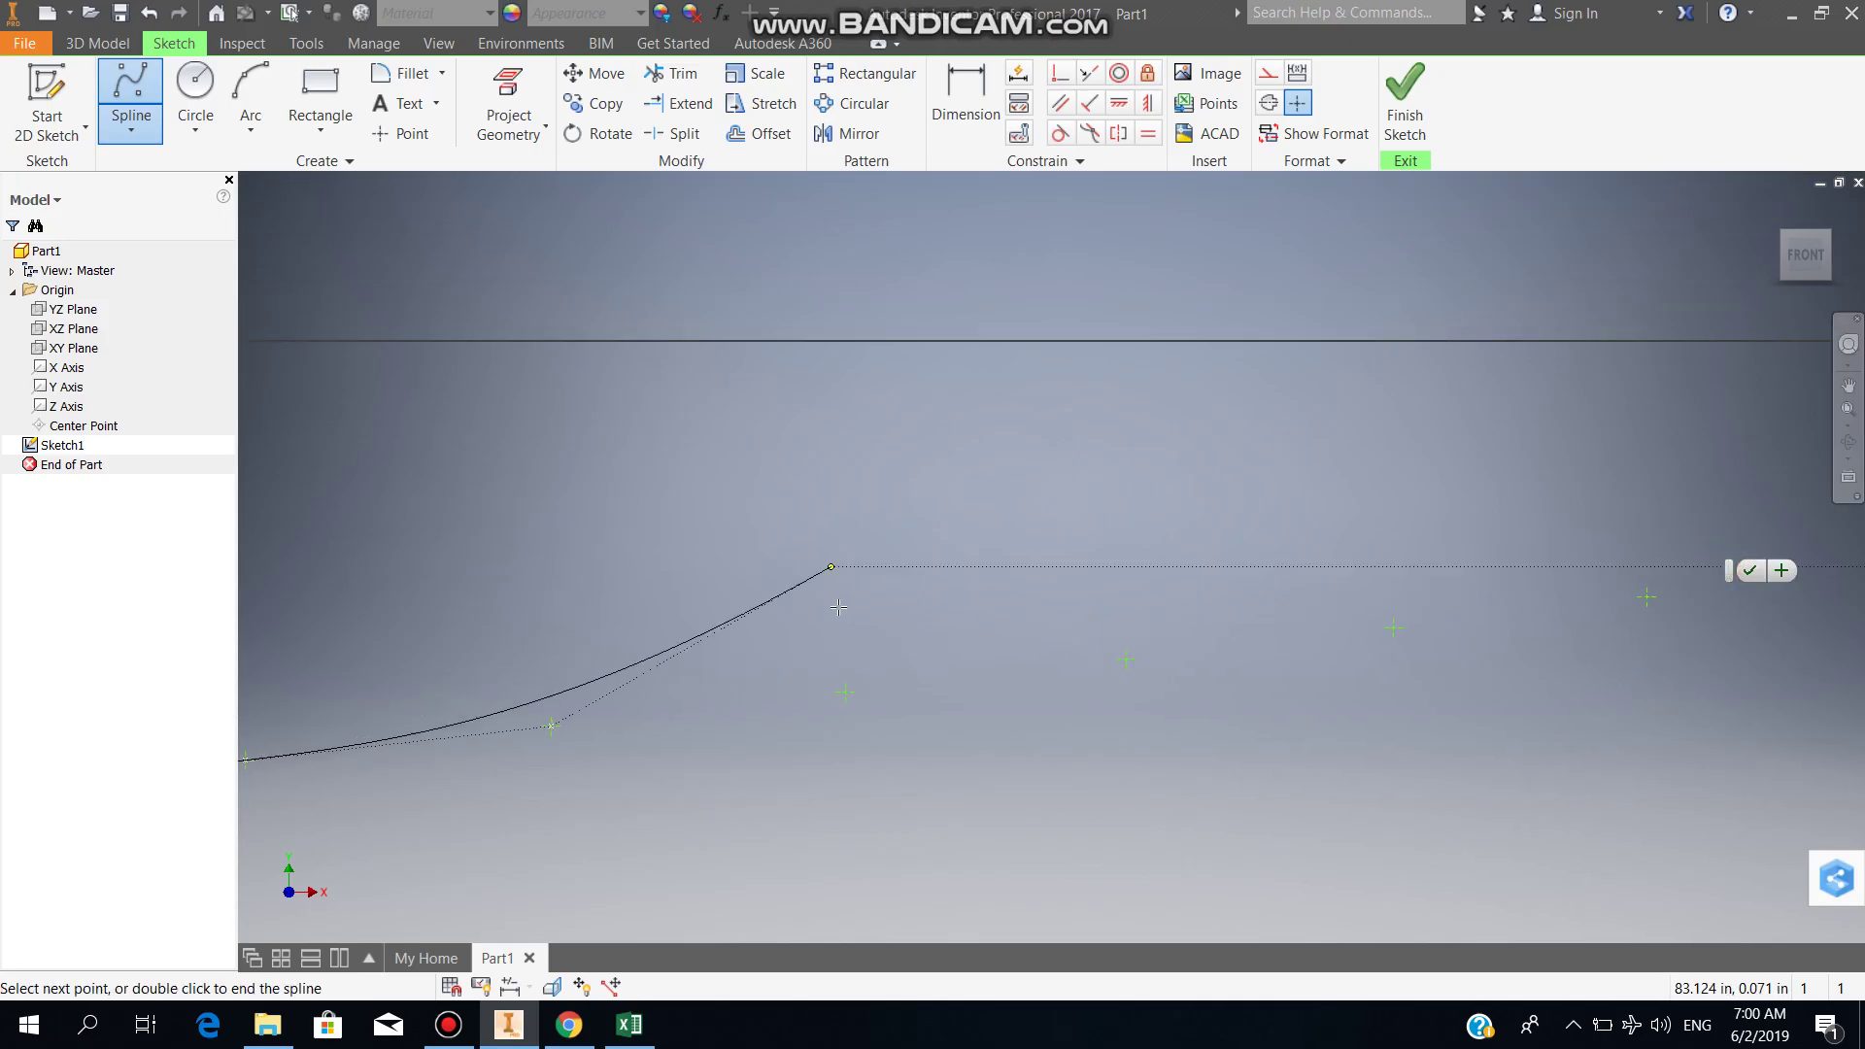
{"action": "left_click", "coordinate": [845, 691]}
{"action": "left_click", "coordinate": [1126, 664]}
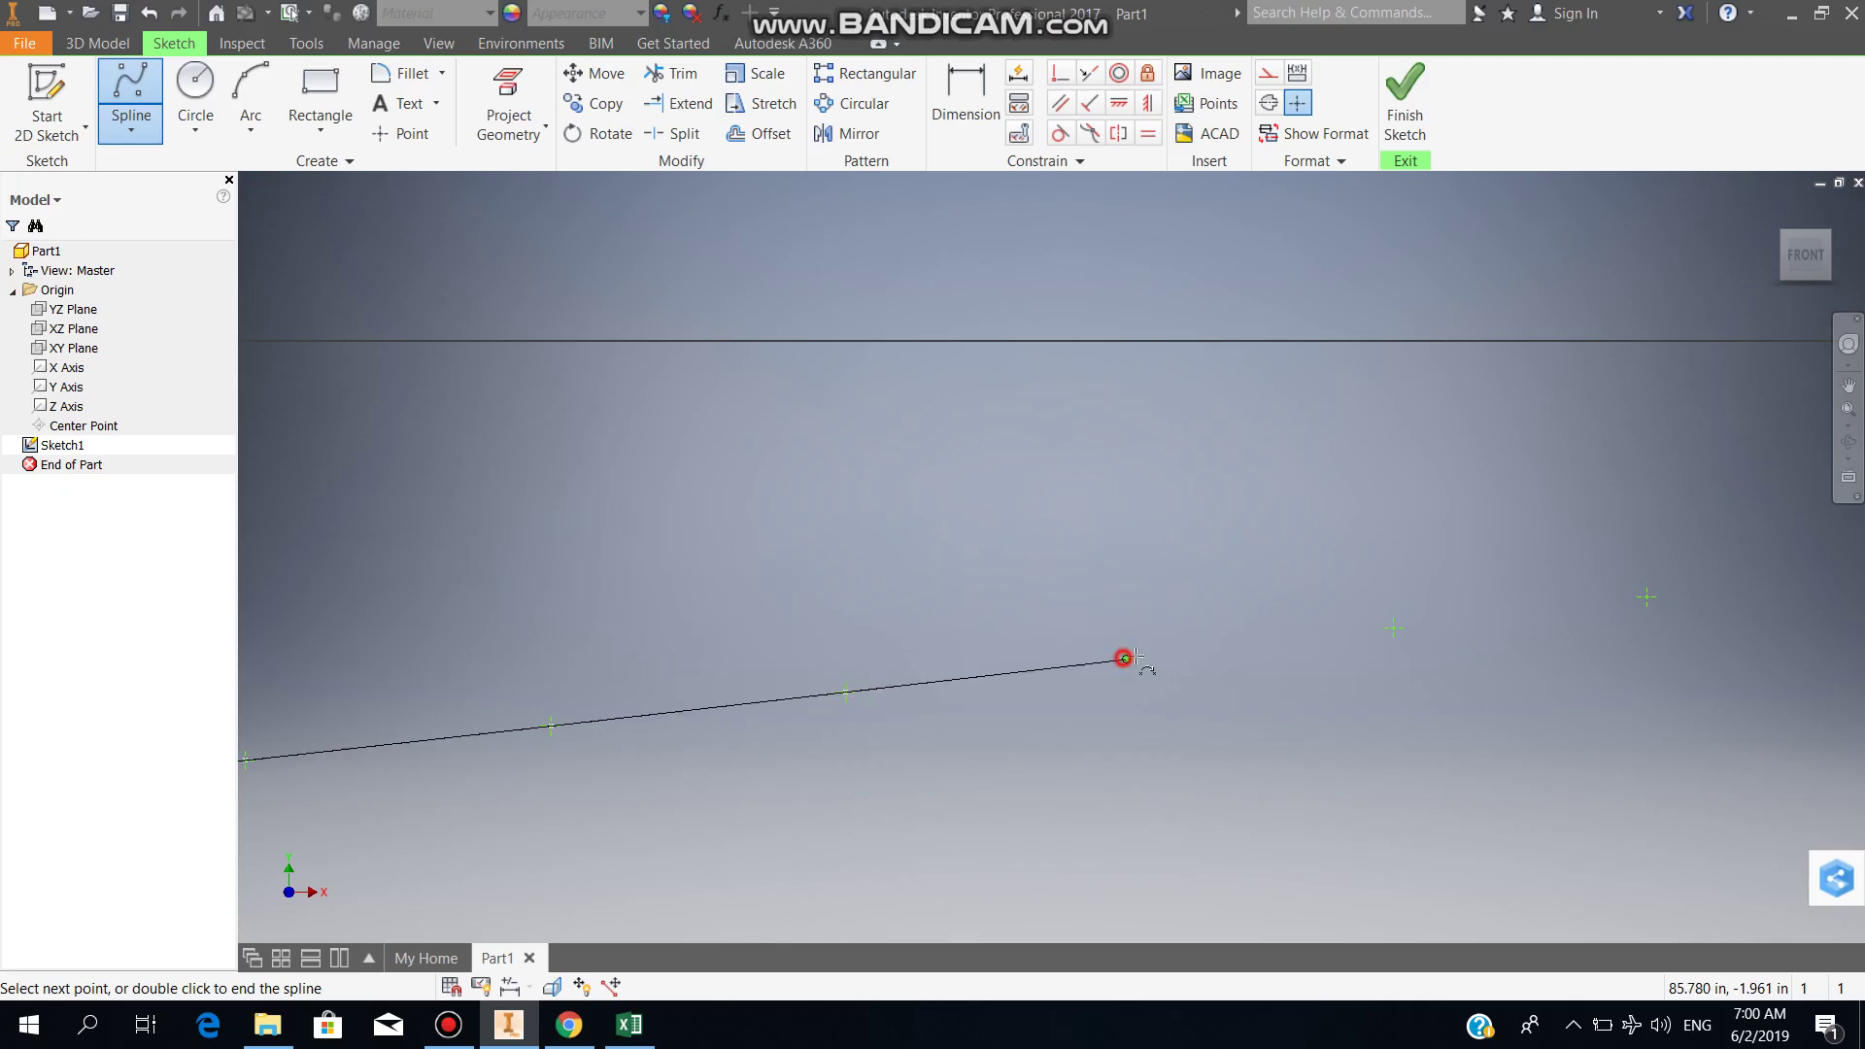
{"action": "left_click", "coordinate": [1391, 629]}
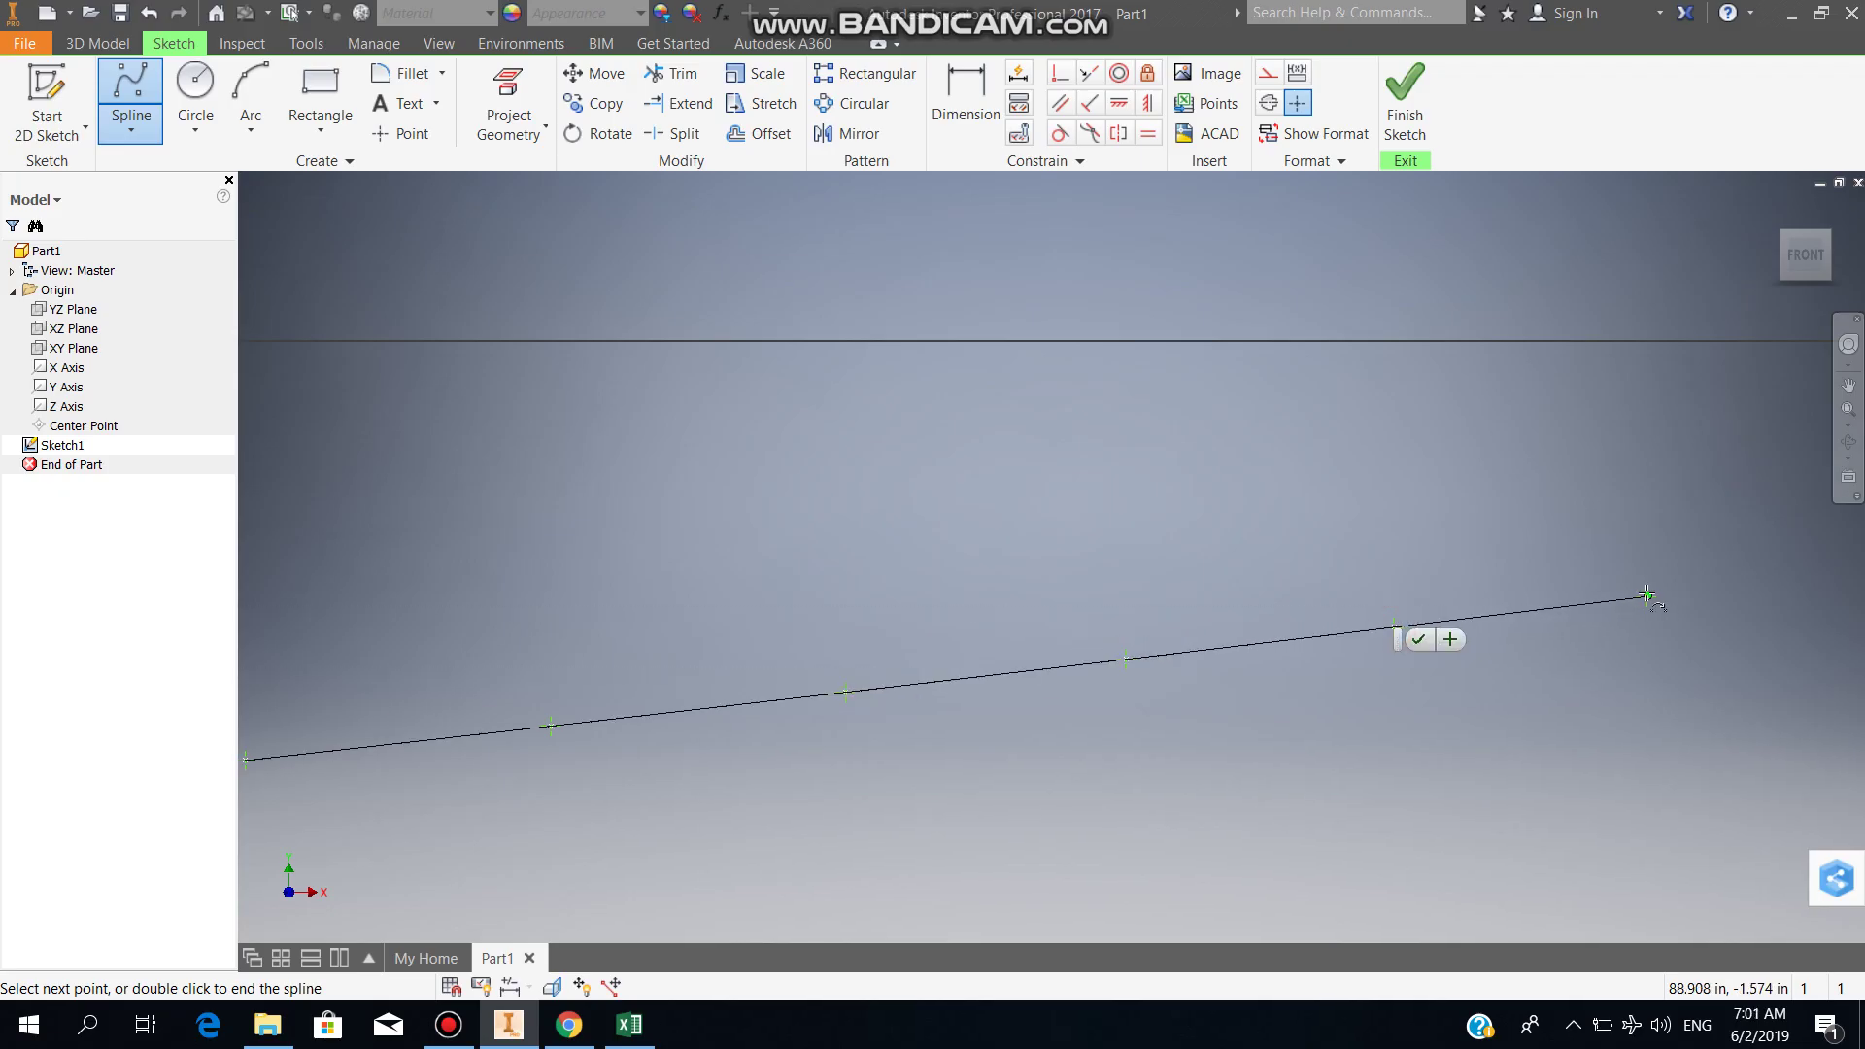
{"action": "left_click", "coordinate": [1647, 594]}
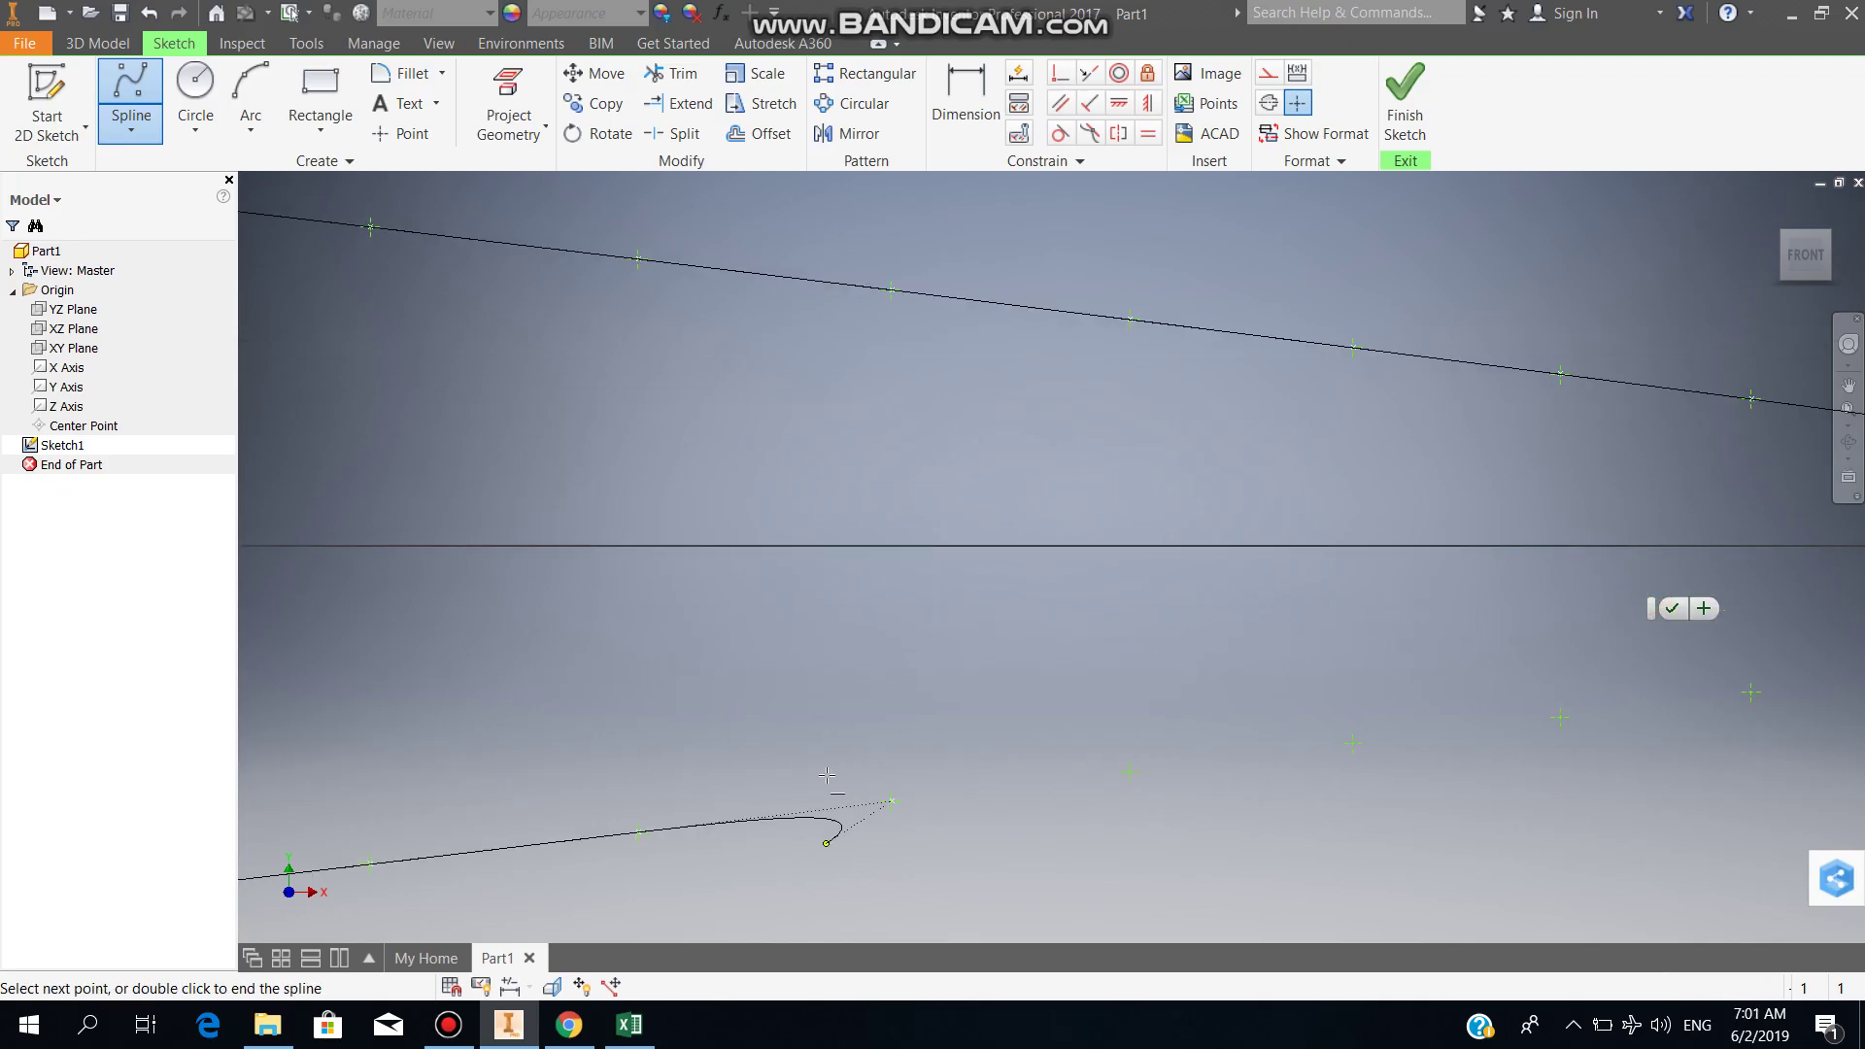
{"action": "left_click", "coordinate": [890, 802]}
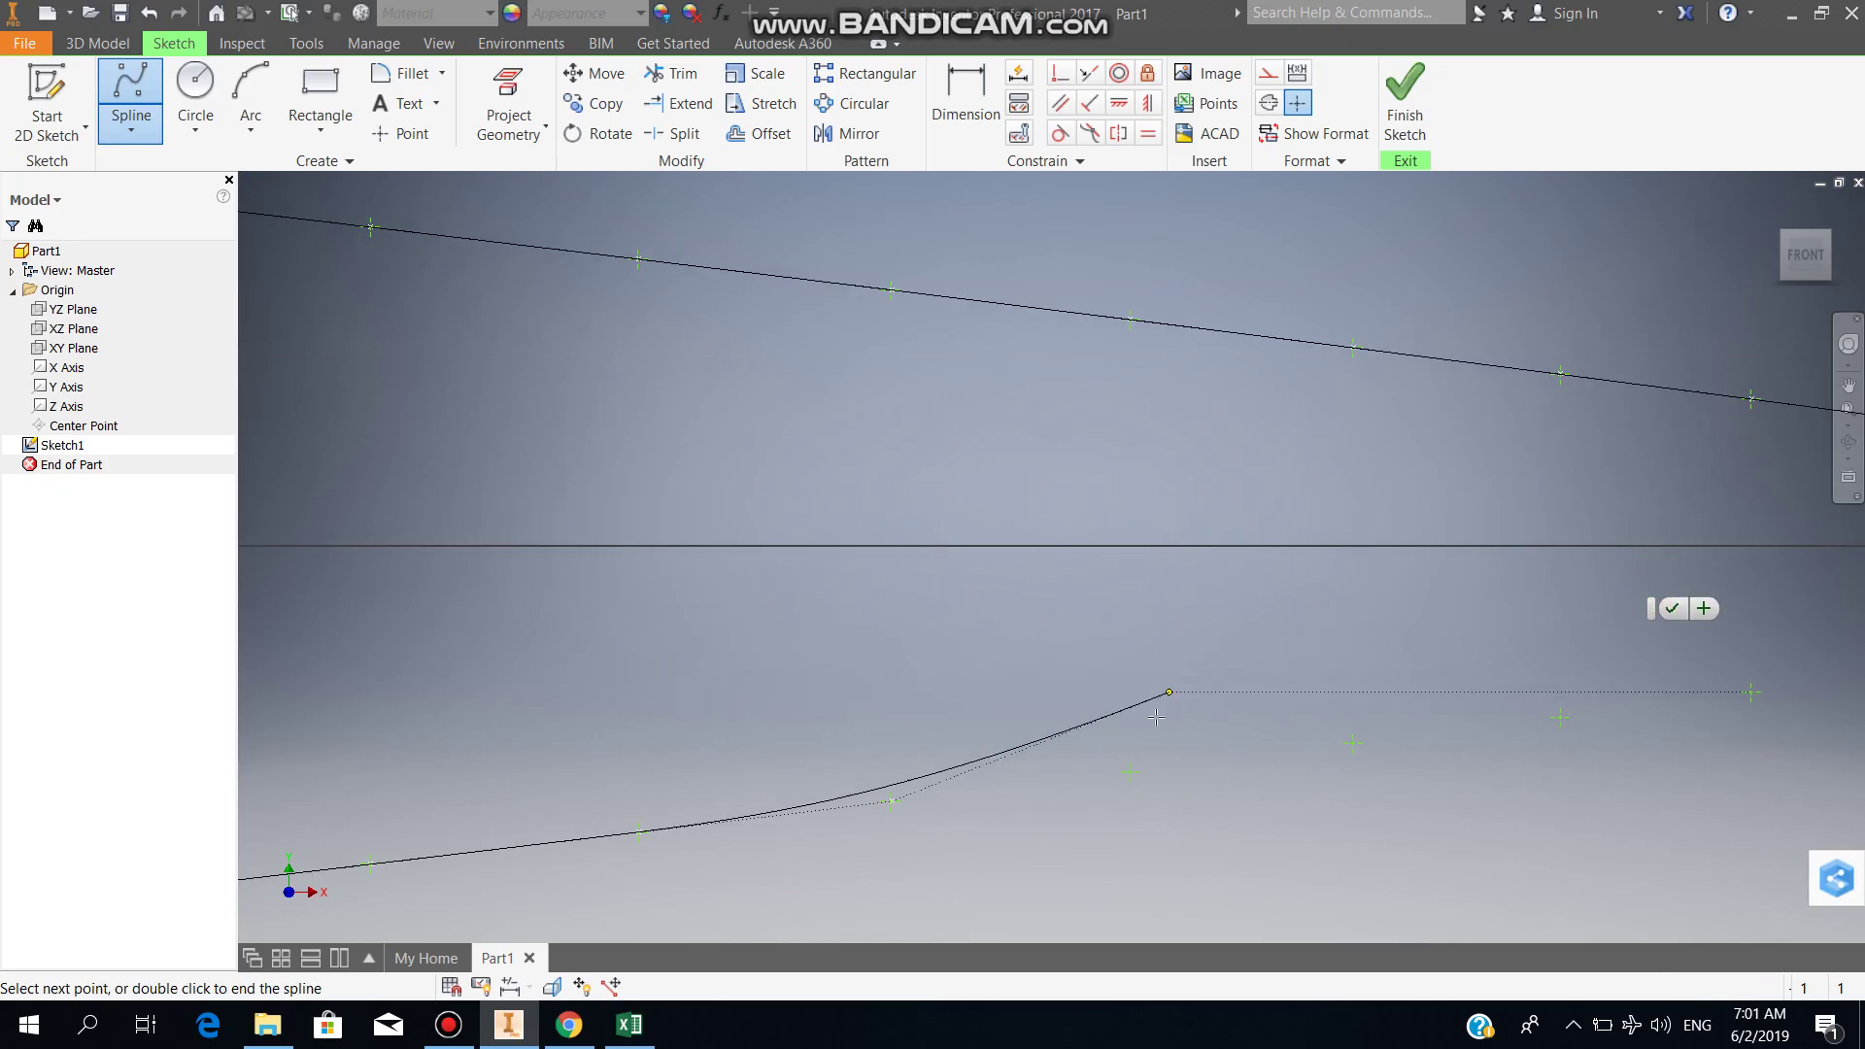
{"action": "left_click", "coordinate": [1129, 773]}
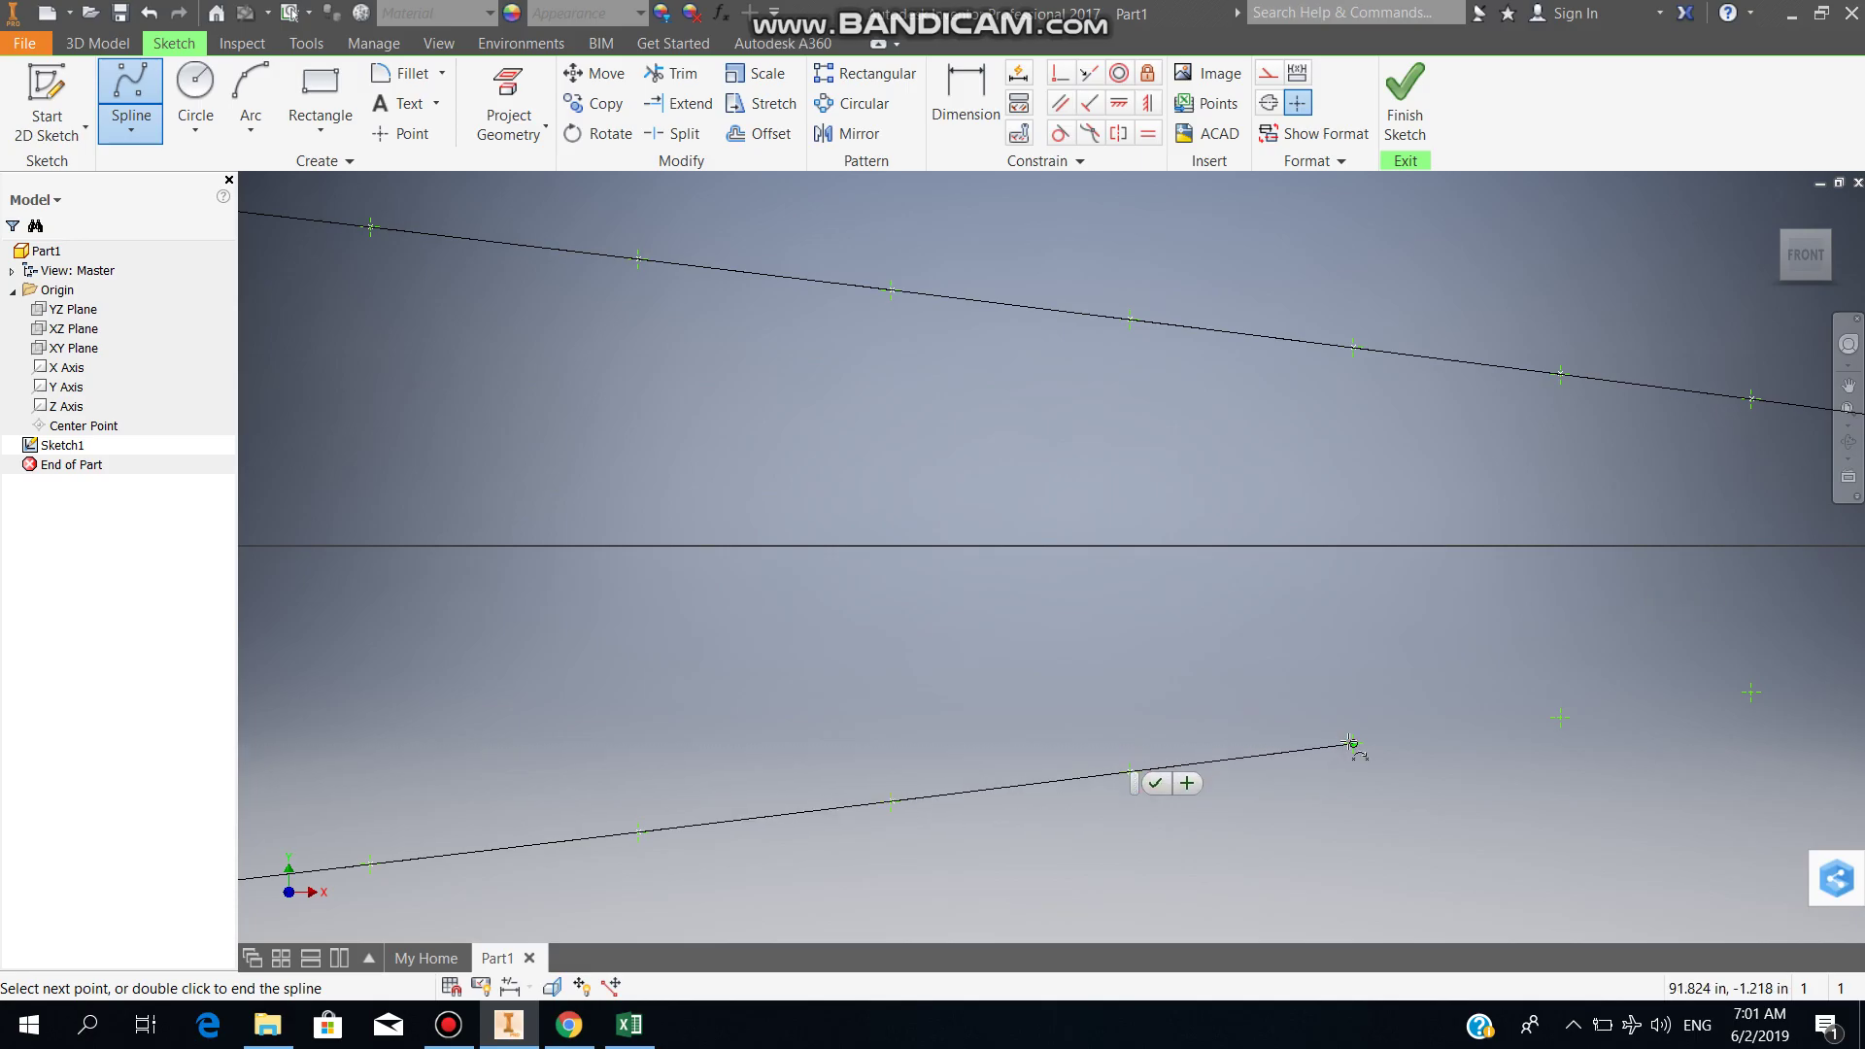
{"action": "left_click", "coordinate": [1353, 743]}
{"action": "left_click", "coordinate": [1560, 716]}
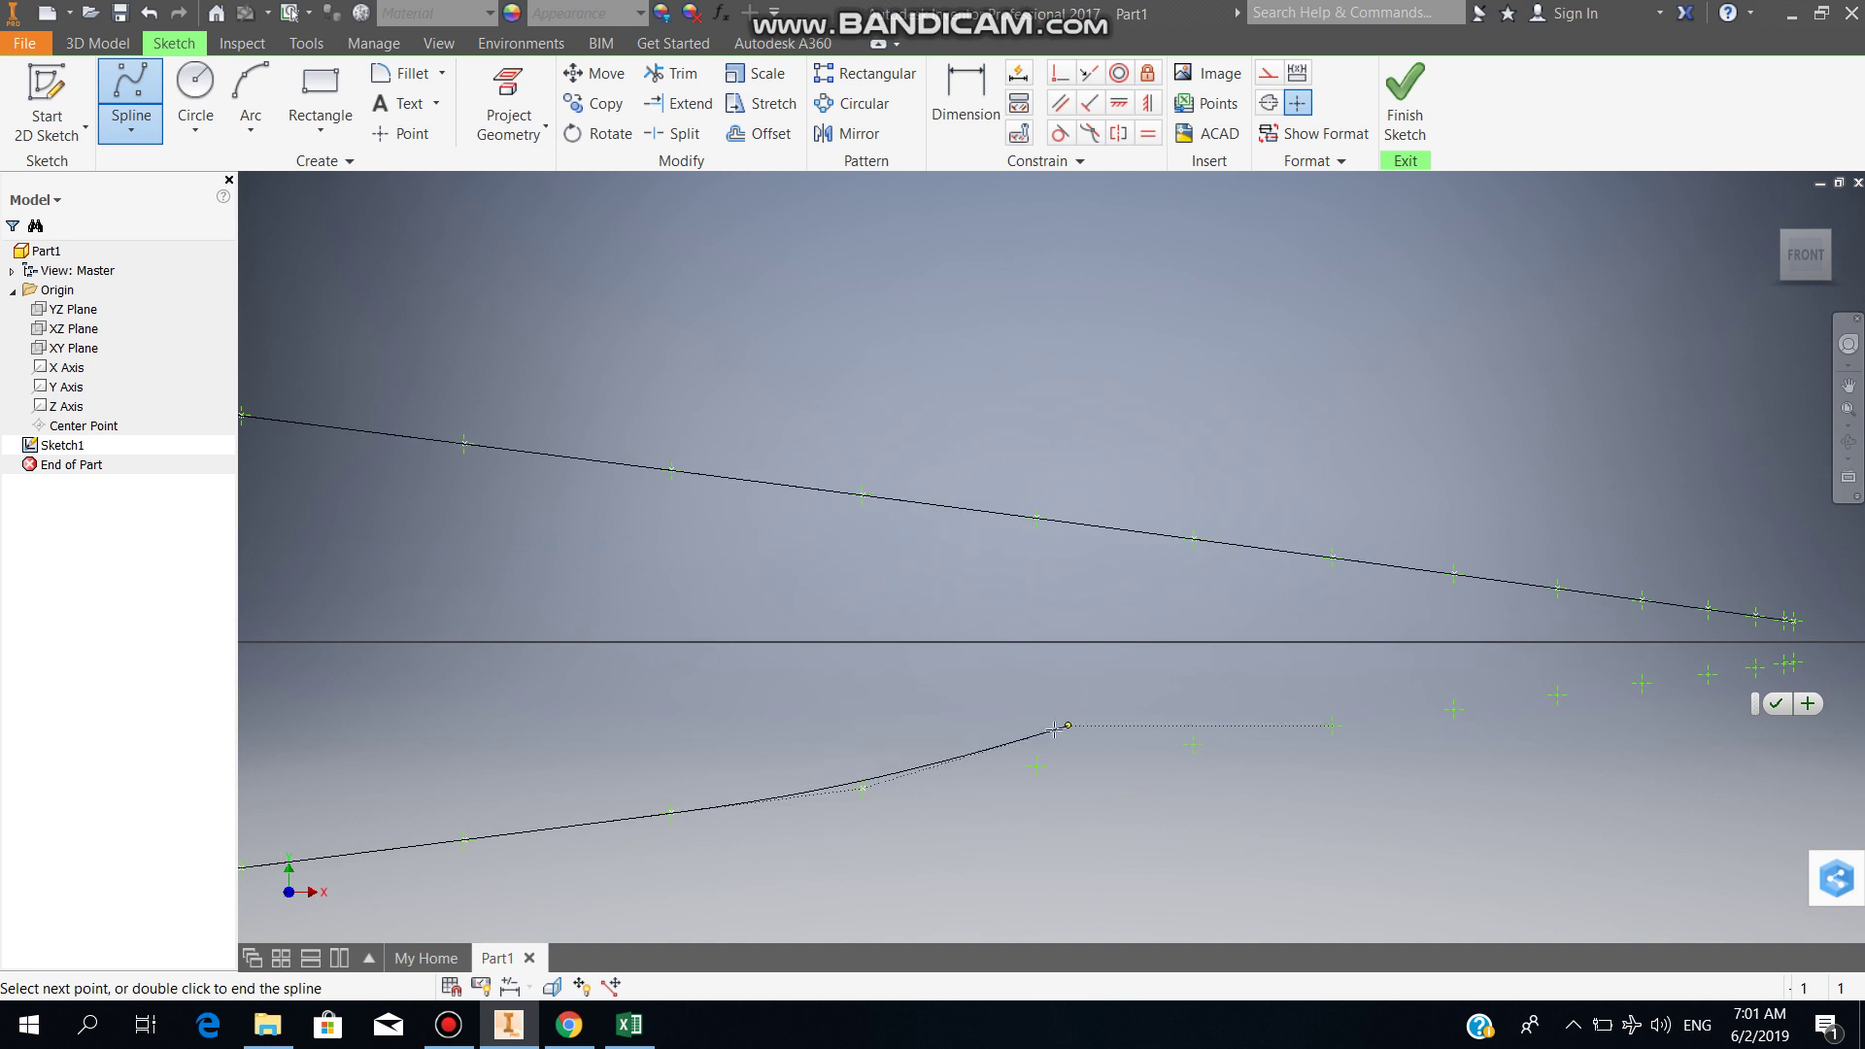
Step: Extend the spline through the closely spaced lower-surface points near the trailing edge, up to about X = 99.5 in
{"action": "left_click", "coordinate": [1037, 764]}
{"action": "left_click", "coordinate": [1193, 744]}
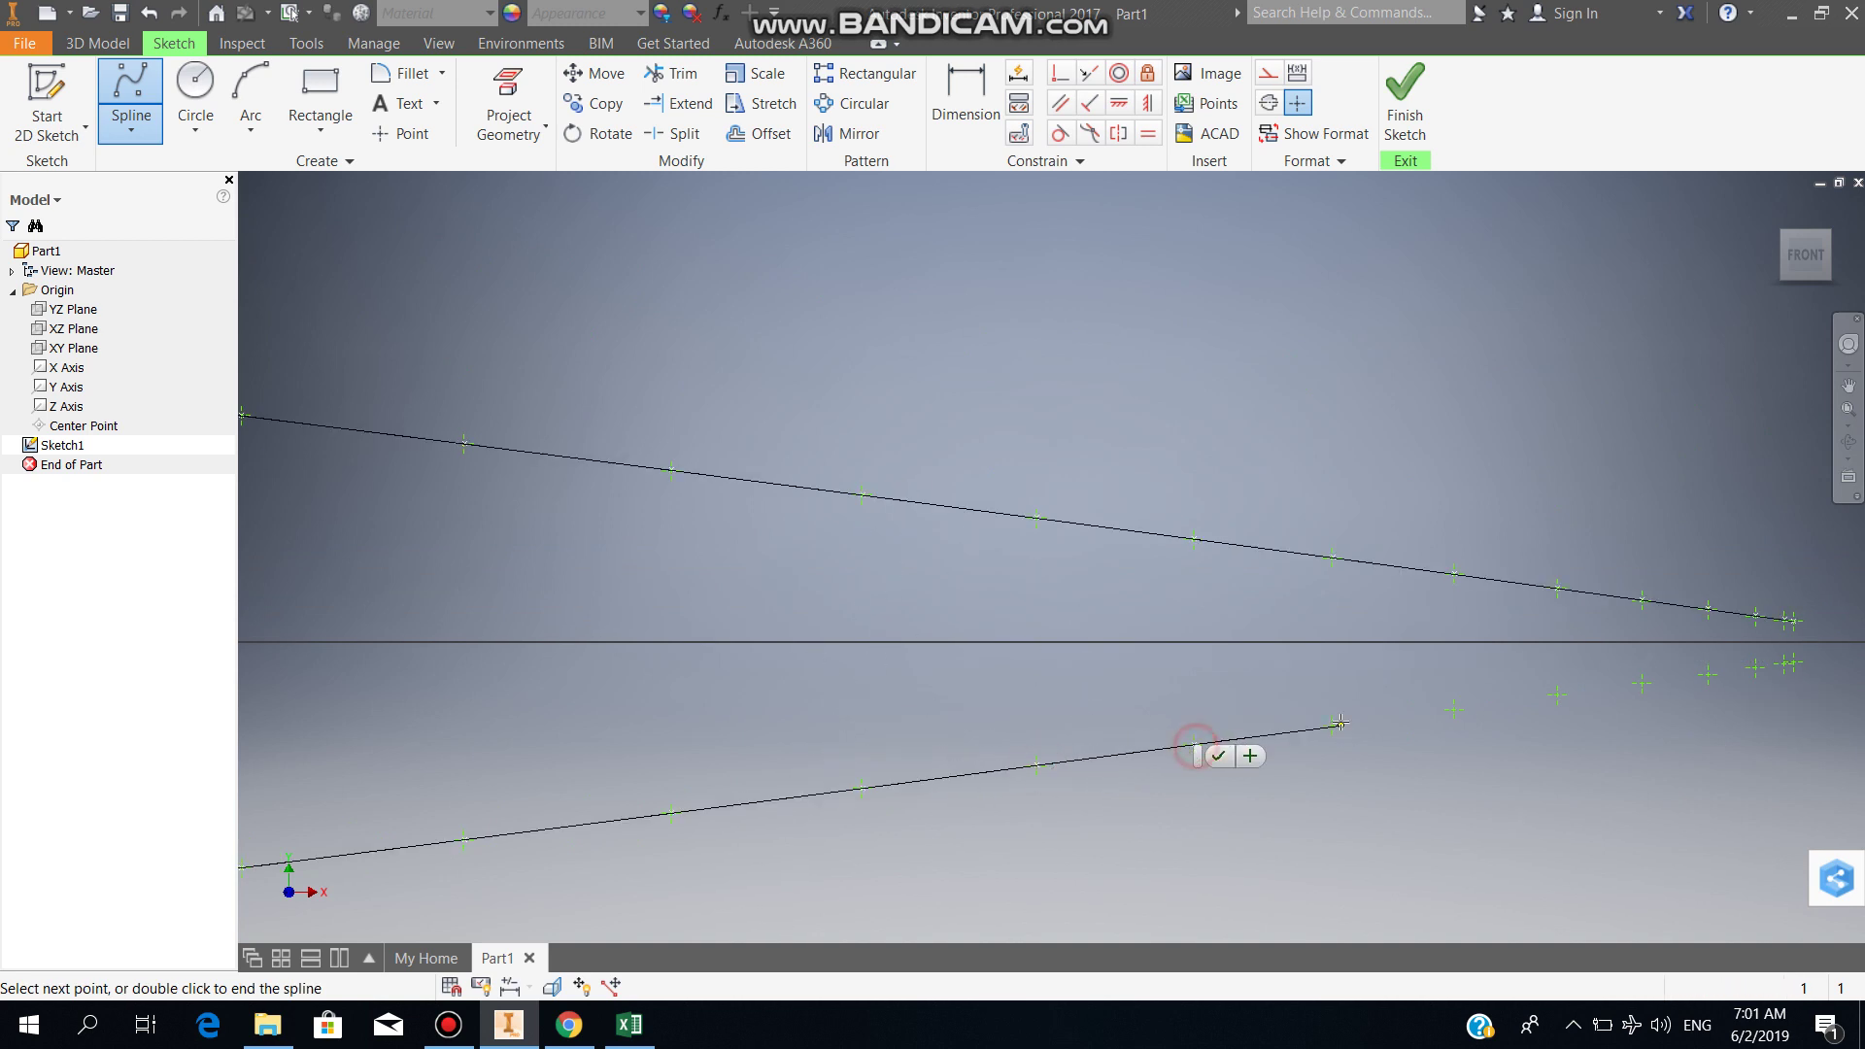
{"action": "left_click", "coordinate": [1453, 709]}
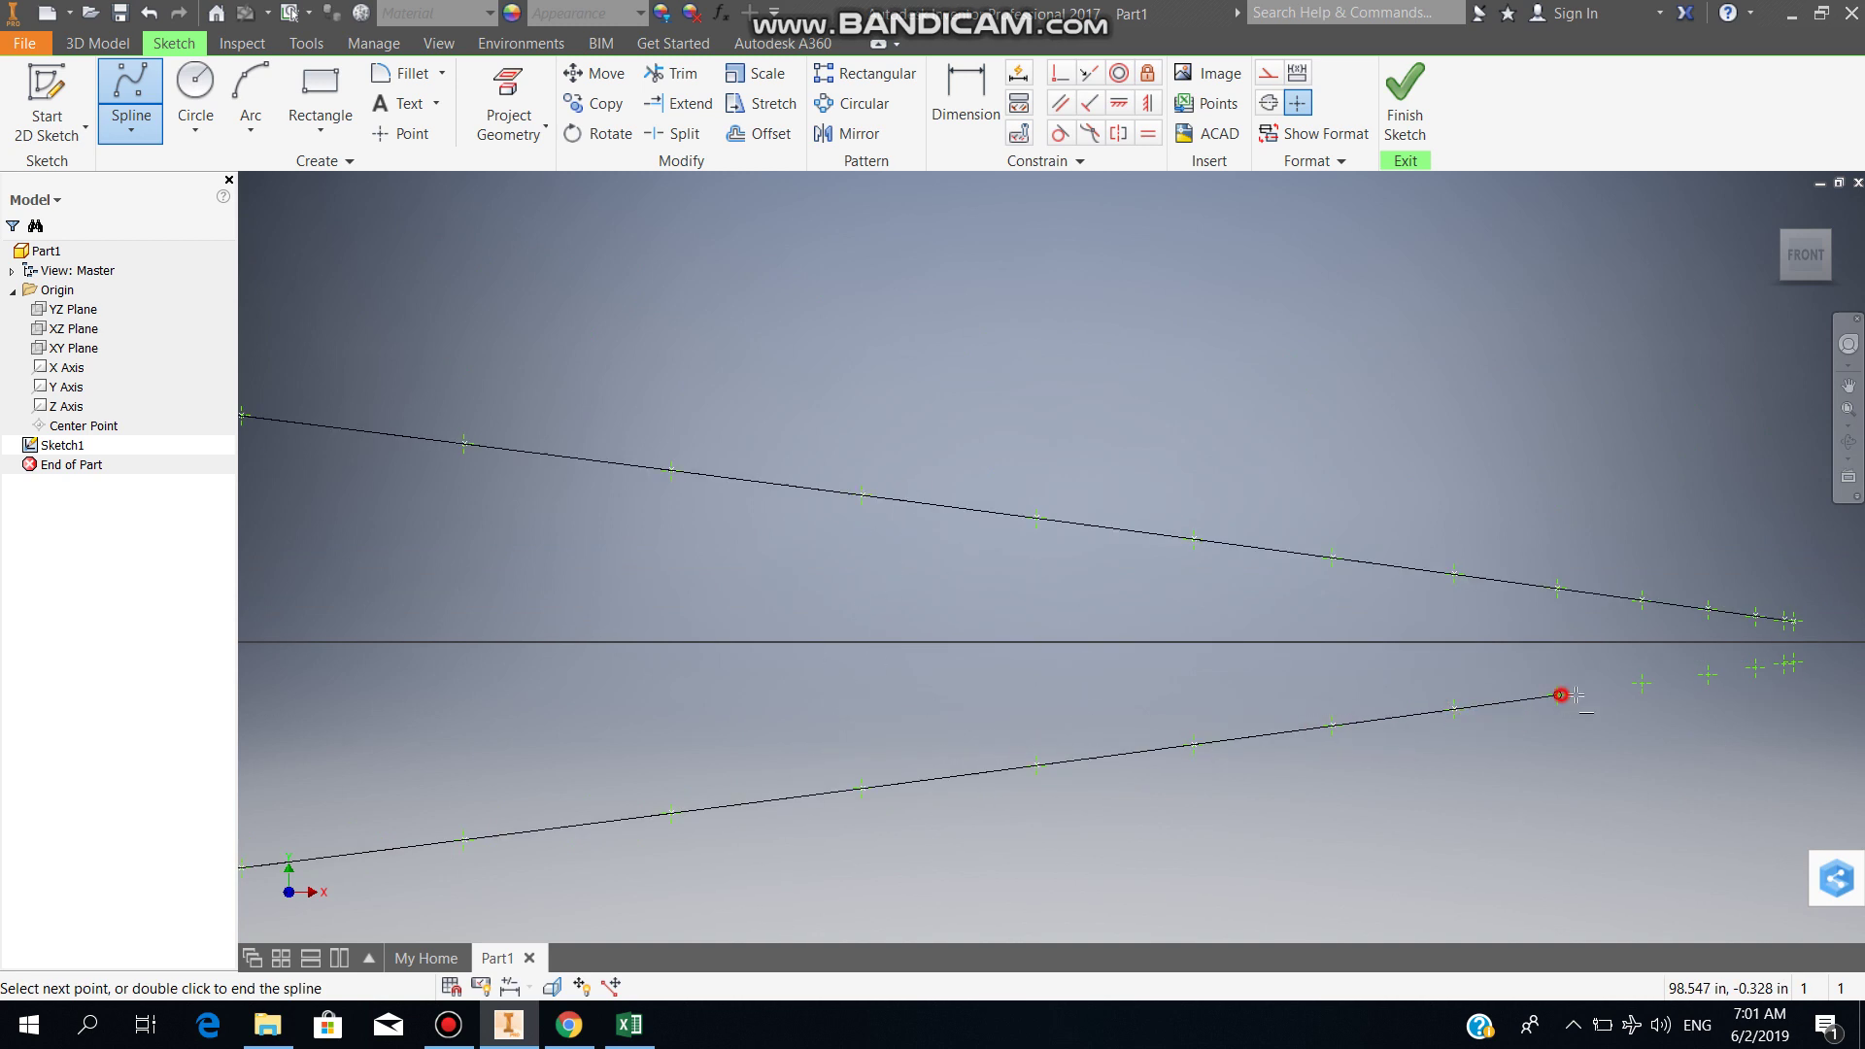
{"action": "left_click", "coordinate": [1564, 694]}
{"action": "left_click", "coordinate": [1640, 686]}
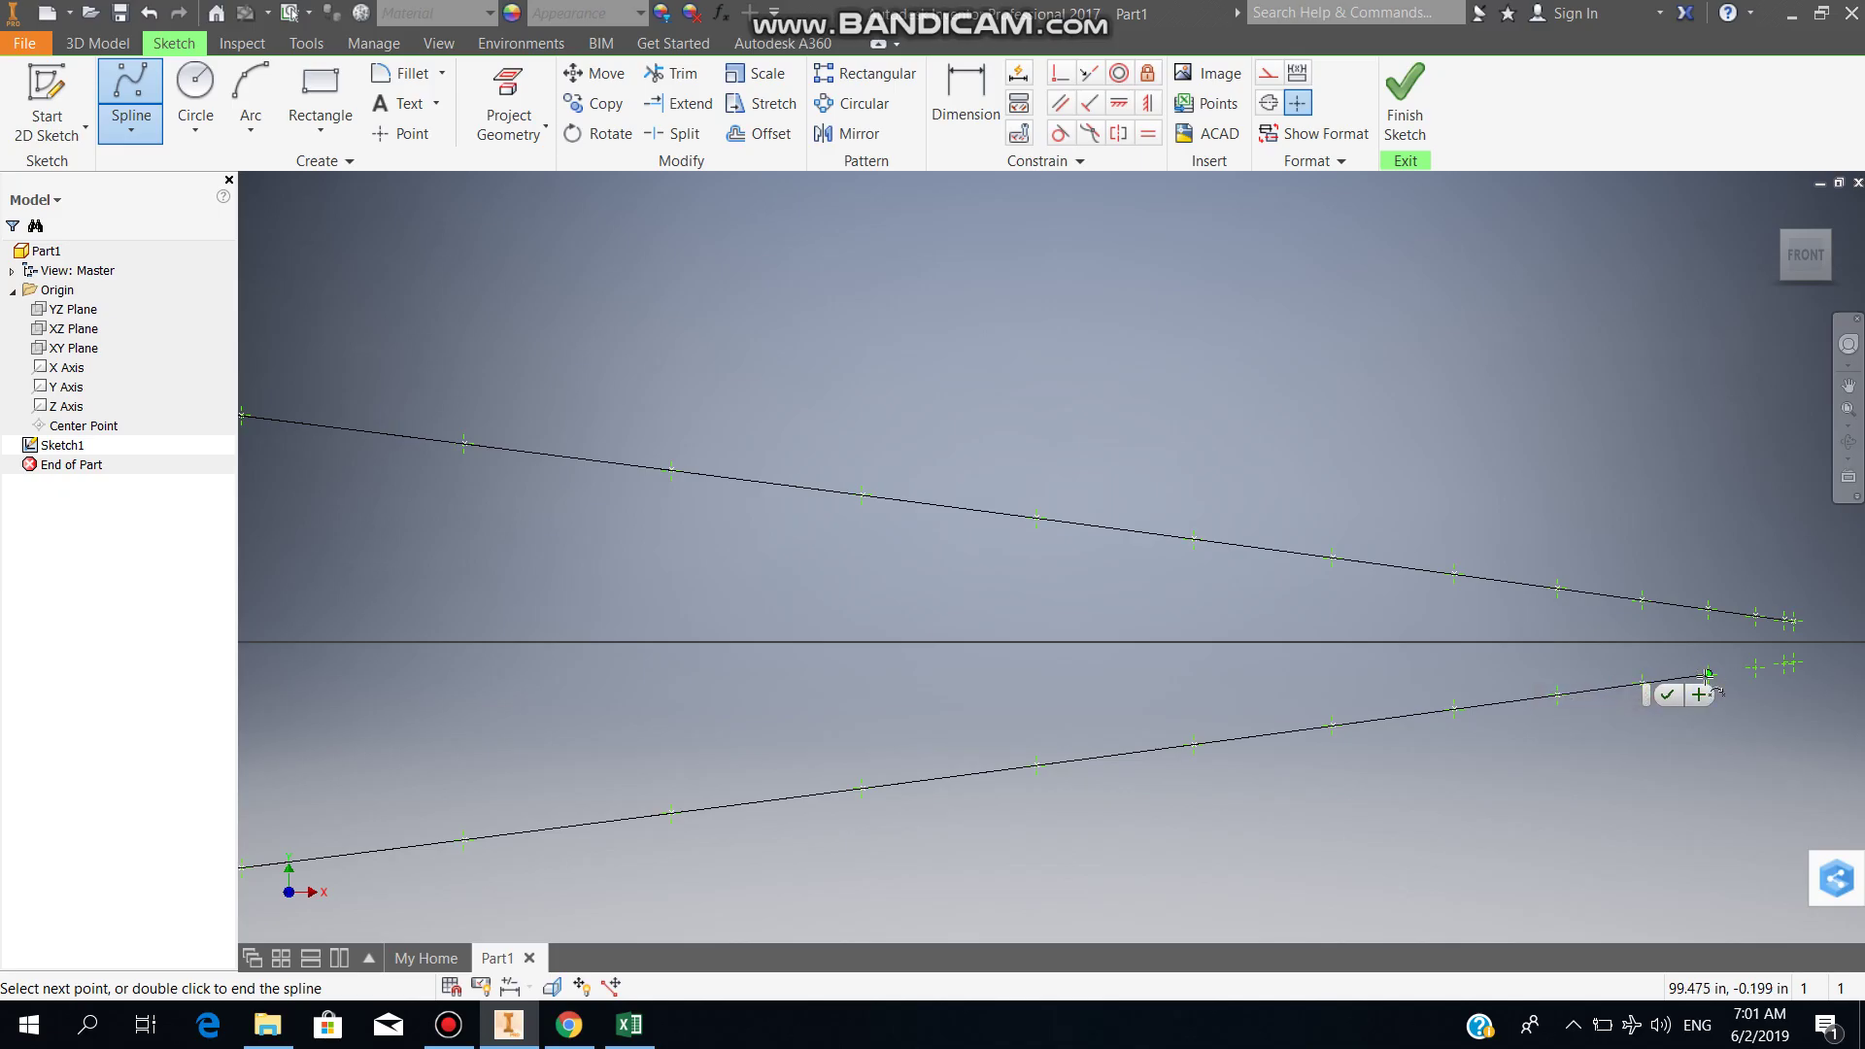
{"action": "left_click", "coordinate": [1707, 675]}
Step: Run the spline through the last three lower-surface points and a vertex just beyond the trailing edge, closing it at the upper-surface start point
{"action": "middle_click_drag", "start_coordinate": [1518, 750], "coordinate": [826, 811]}
{"action": "scroll", "coordinate": [940, 714], "scroll_direction": "up", "scroll_amount": 5}
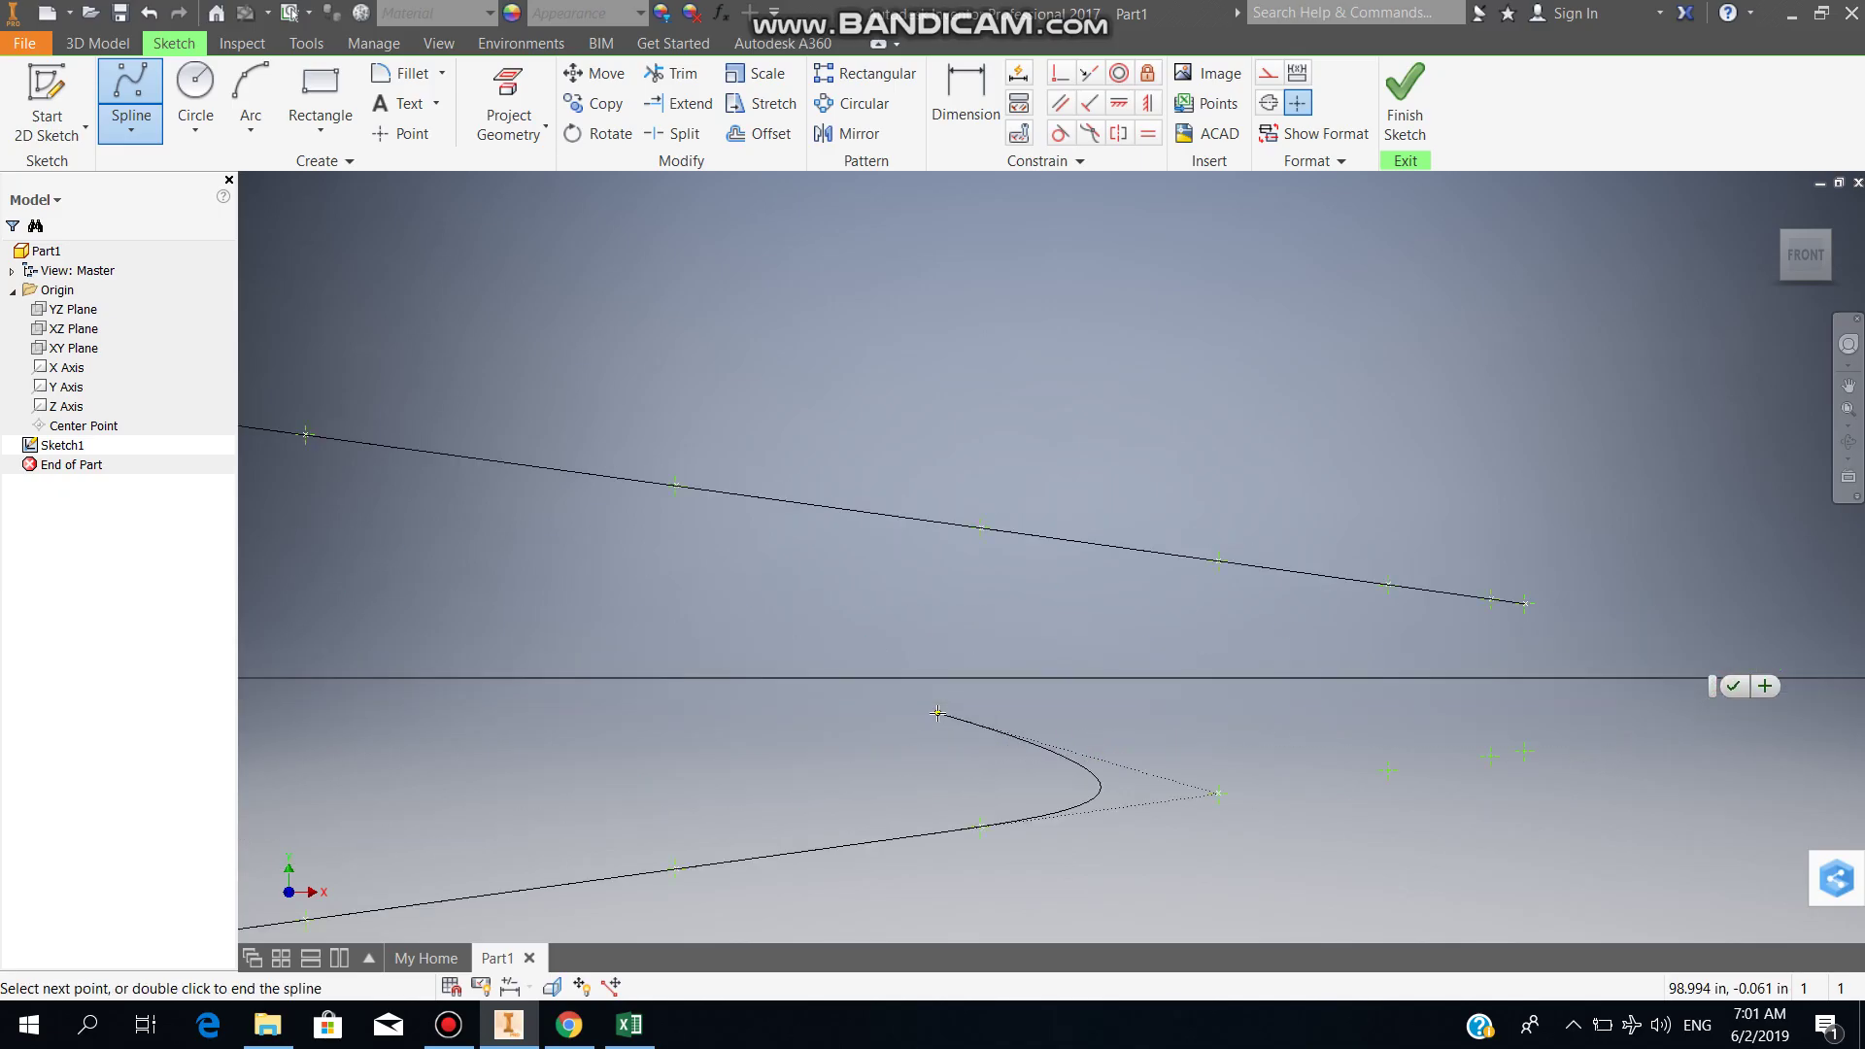
{"action": "middle_click_drag", "start_coordinate": [1081, 723], "coordinate": [752, 534]}
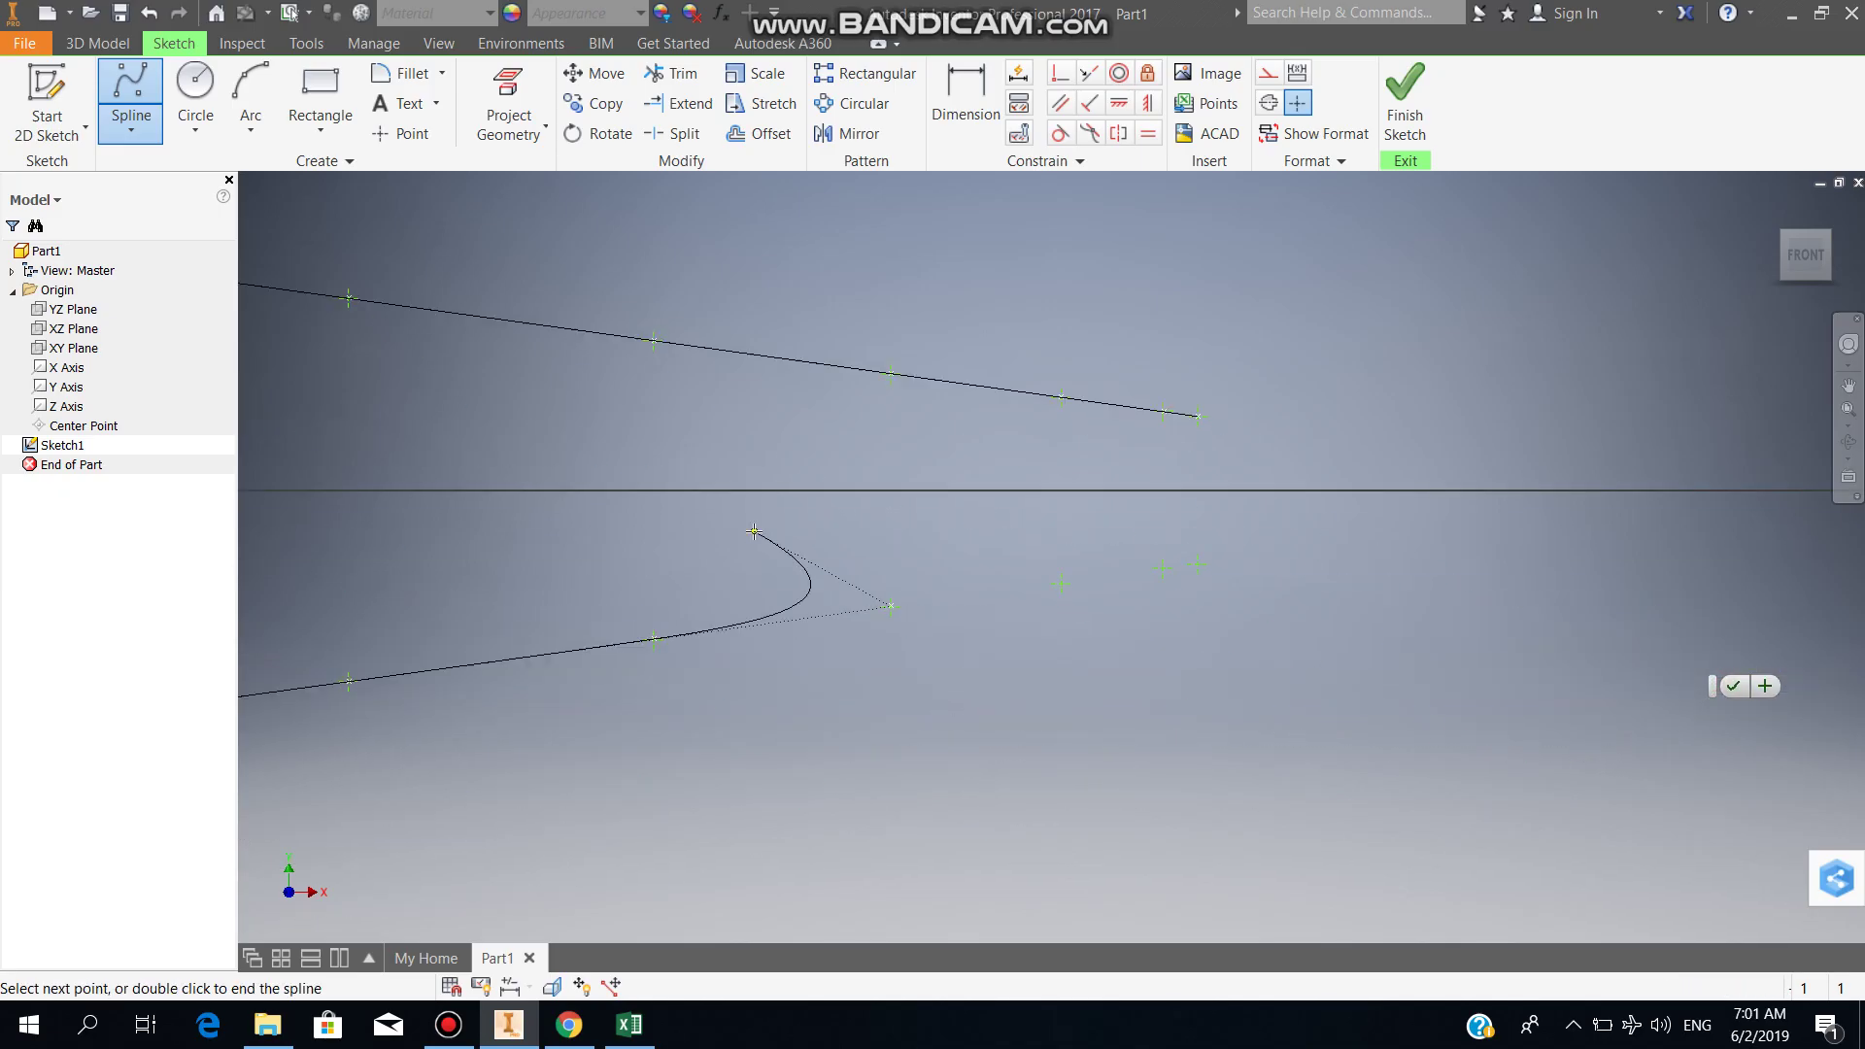
{"action": "left_click", "coordinate": [1060, 581]}
{"action": "left_click", "coordinate": [1166, 567]}
{"action": "left_click", "coordinate": [1199, 563]}
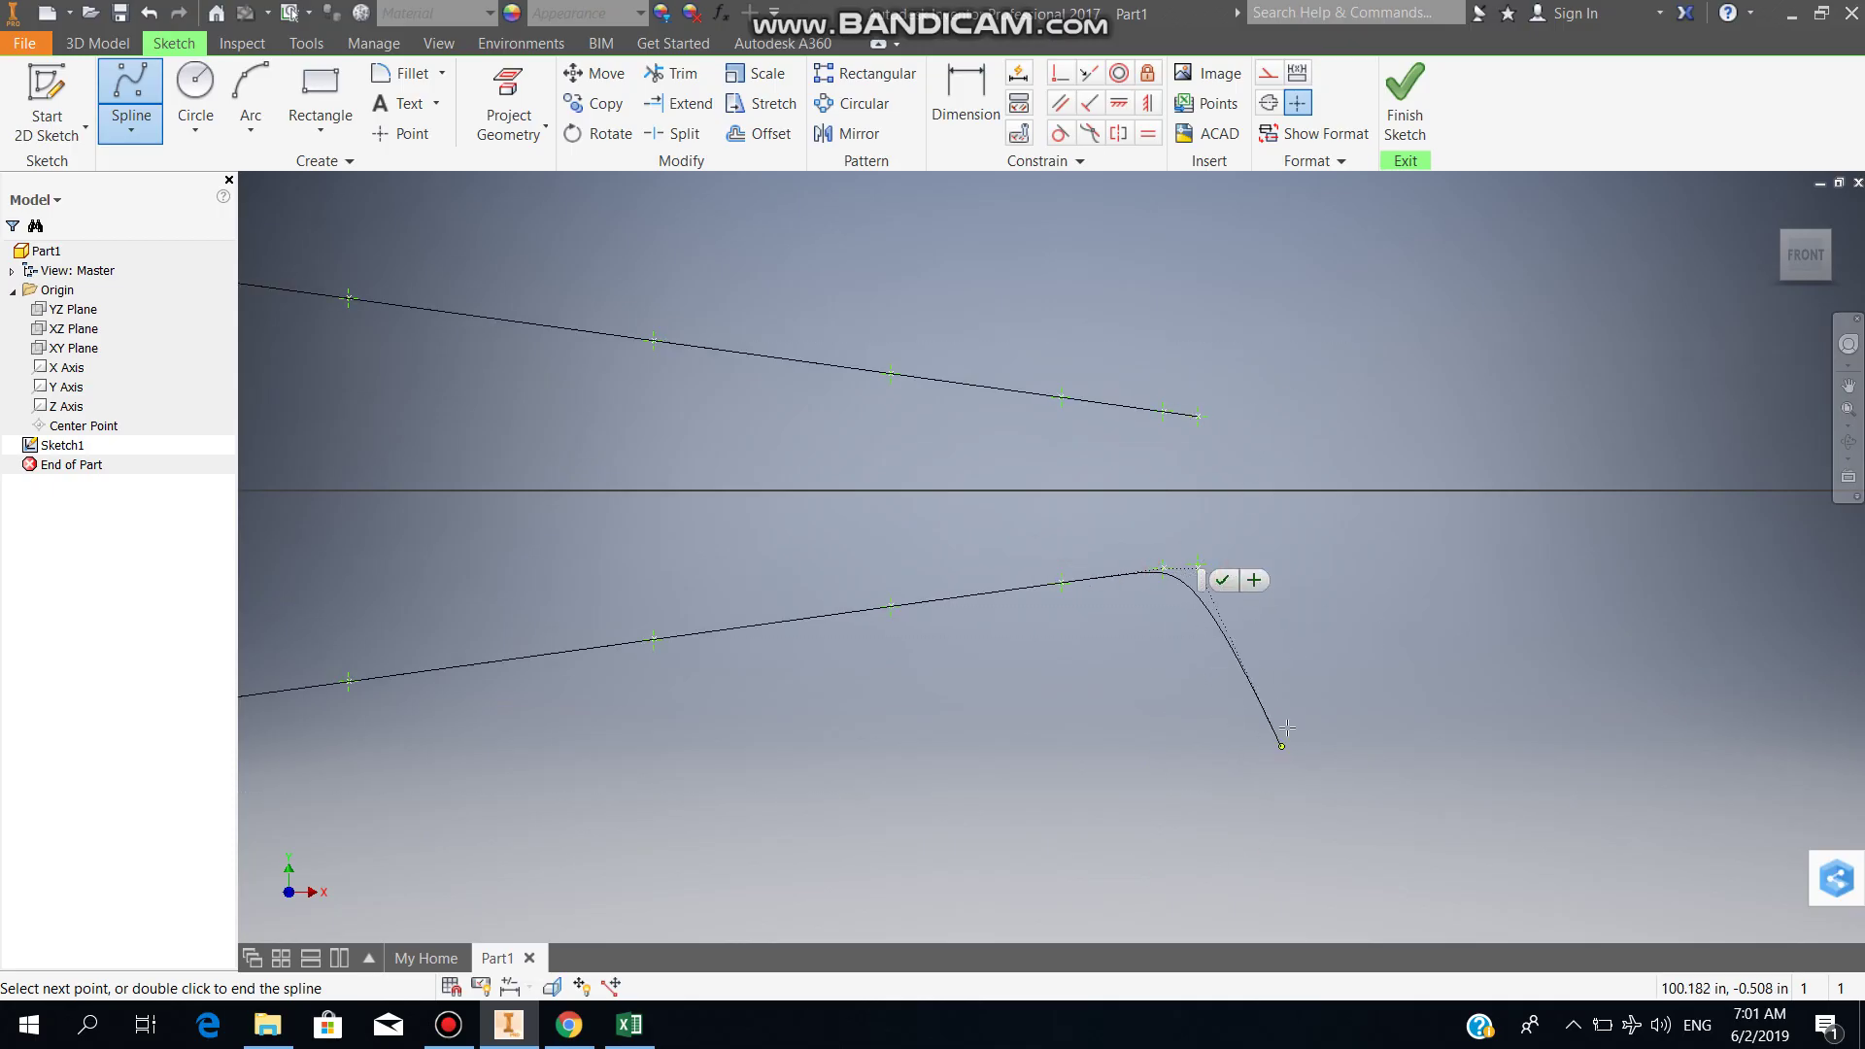
{"action": "left_click", "coordinate": [1519, 513]}
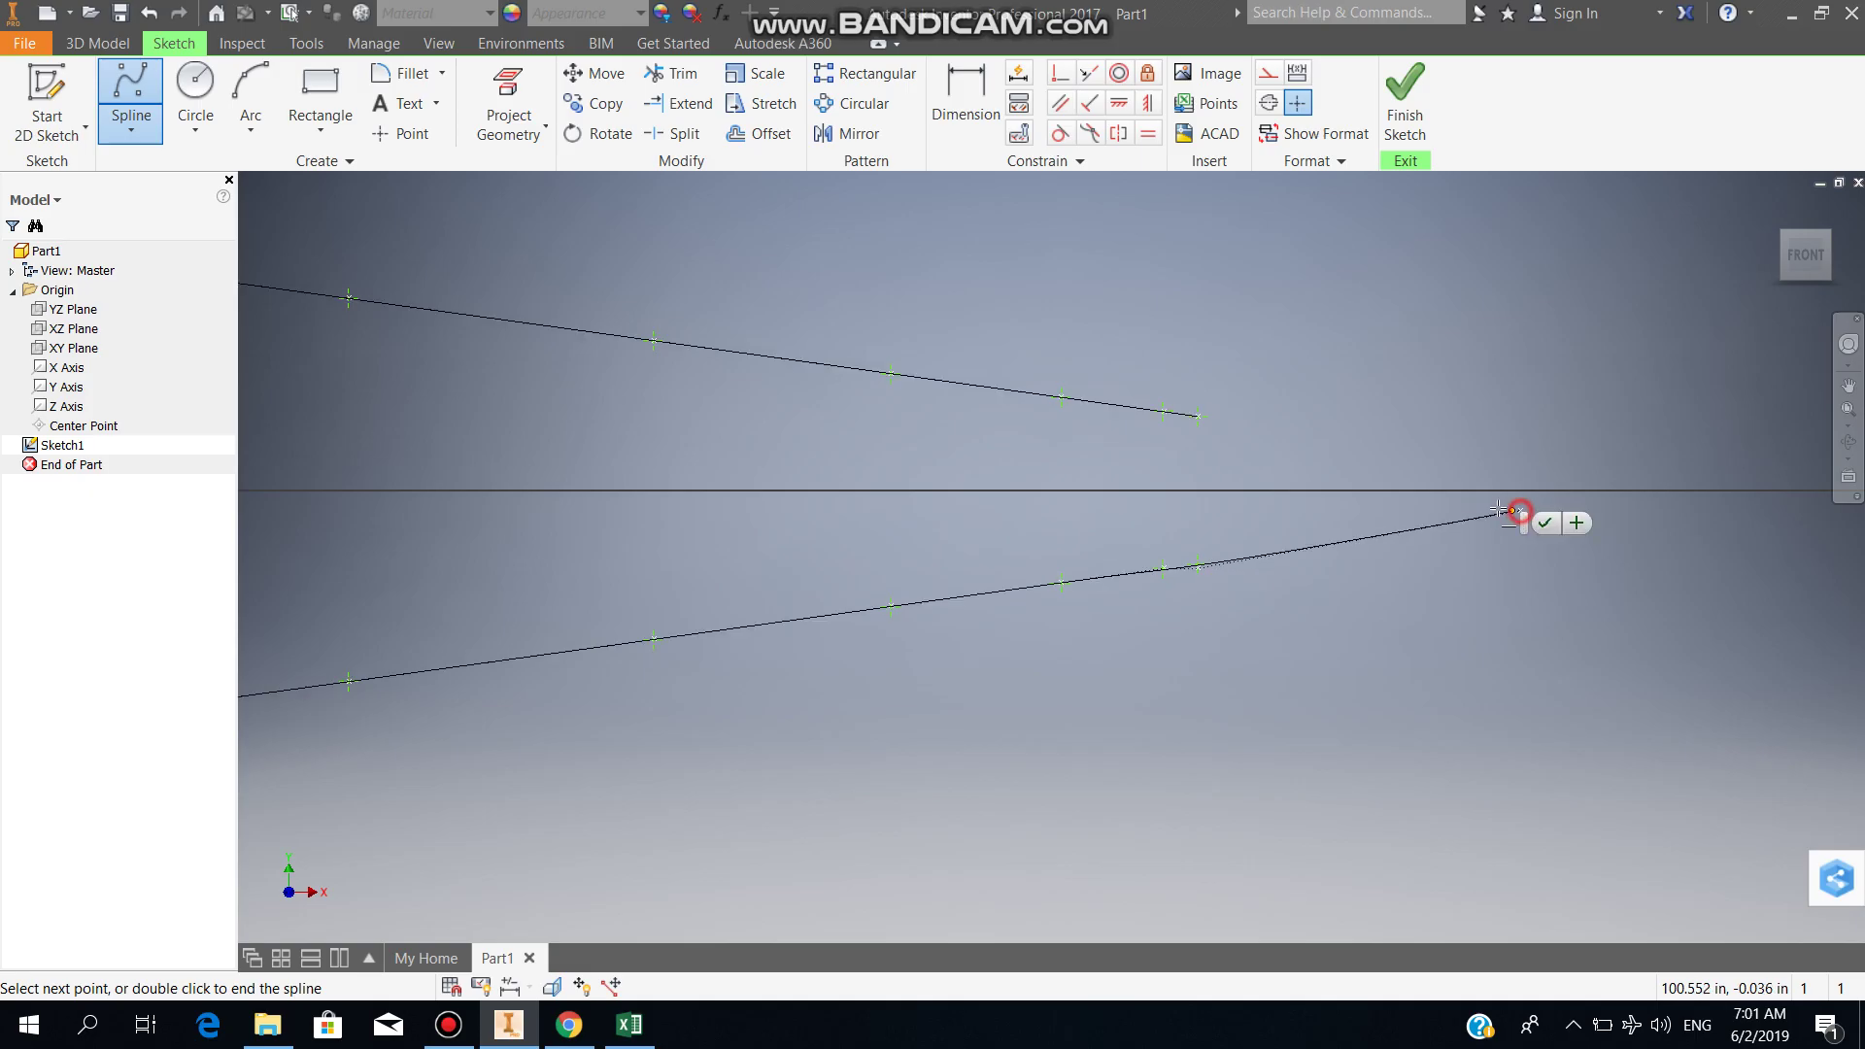
{"action": "double_click", "coordinate": [1199, 417]}
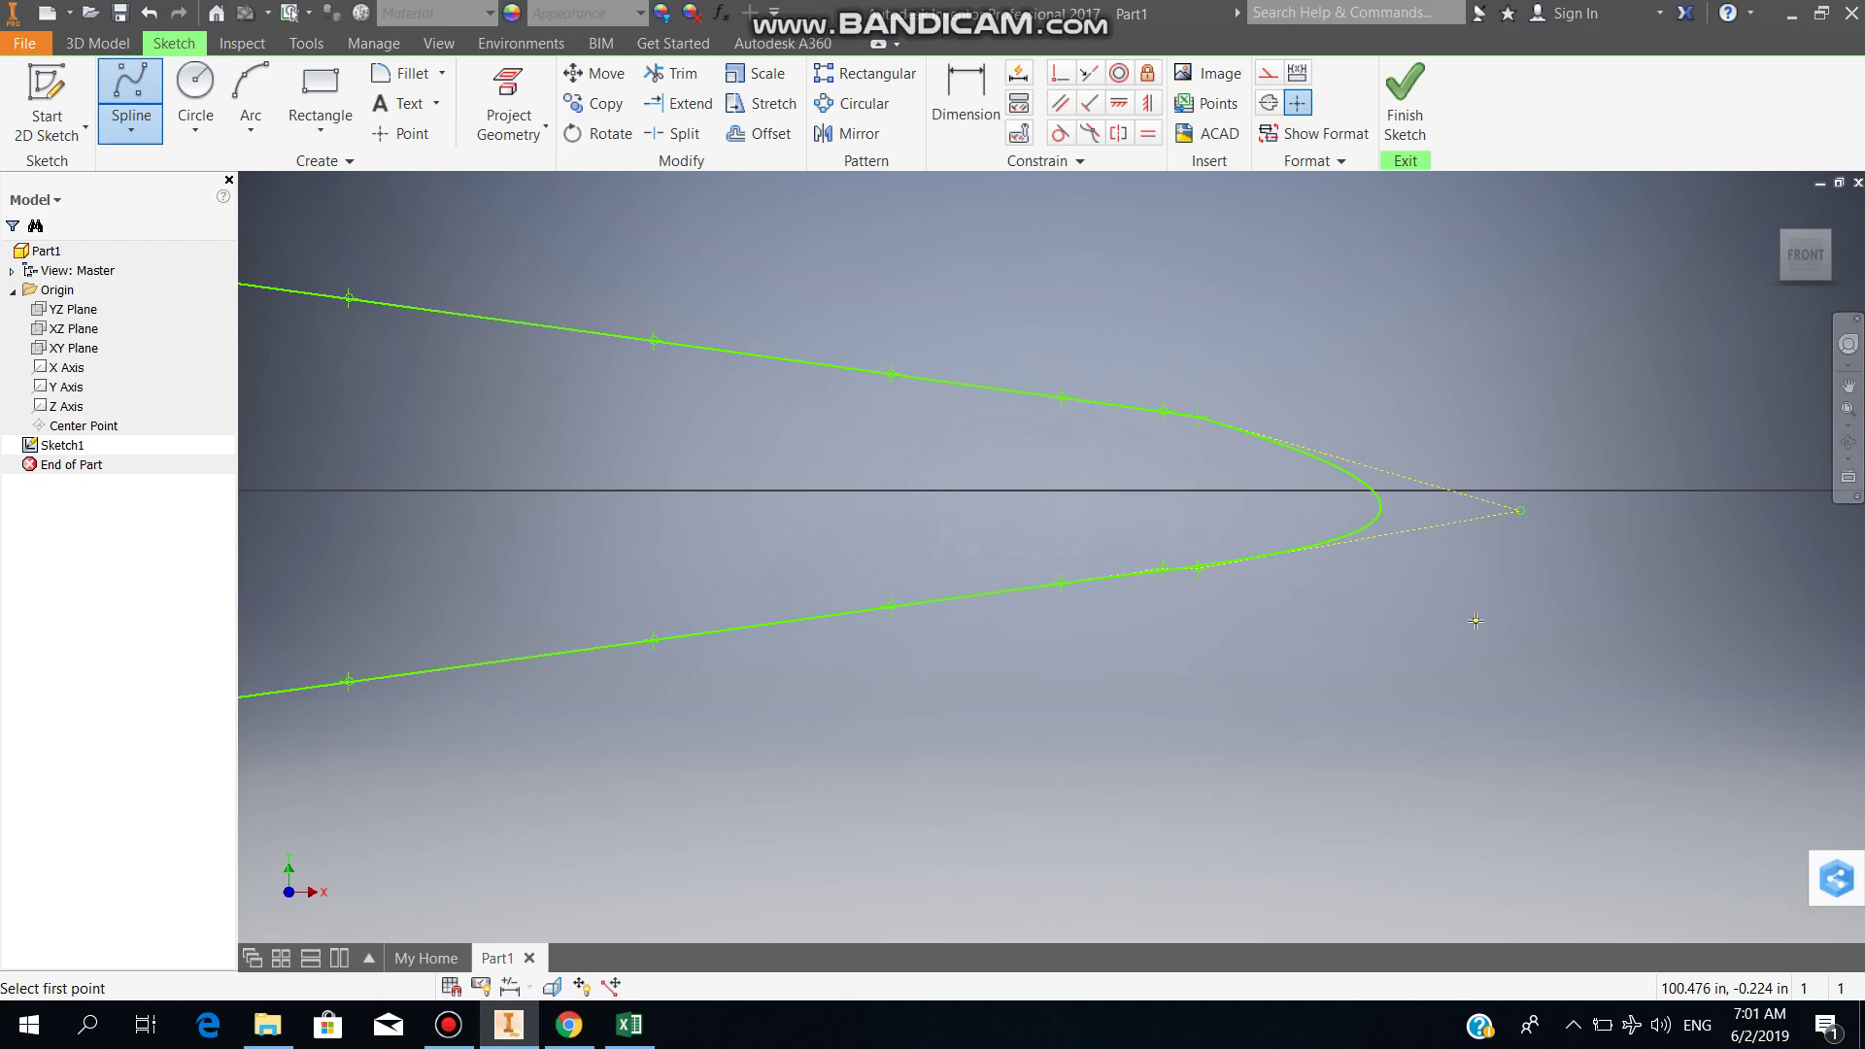
Step: End the Spline command and move the vertex beyond the trailing edge onto the horizontal axis
{"action": "right_click", "coordinate": [1513, 545]}
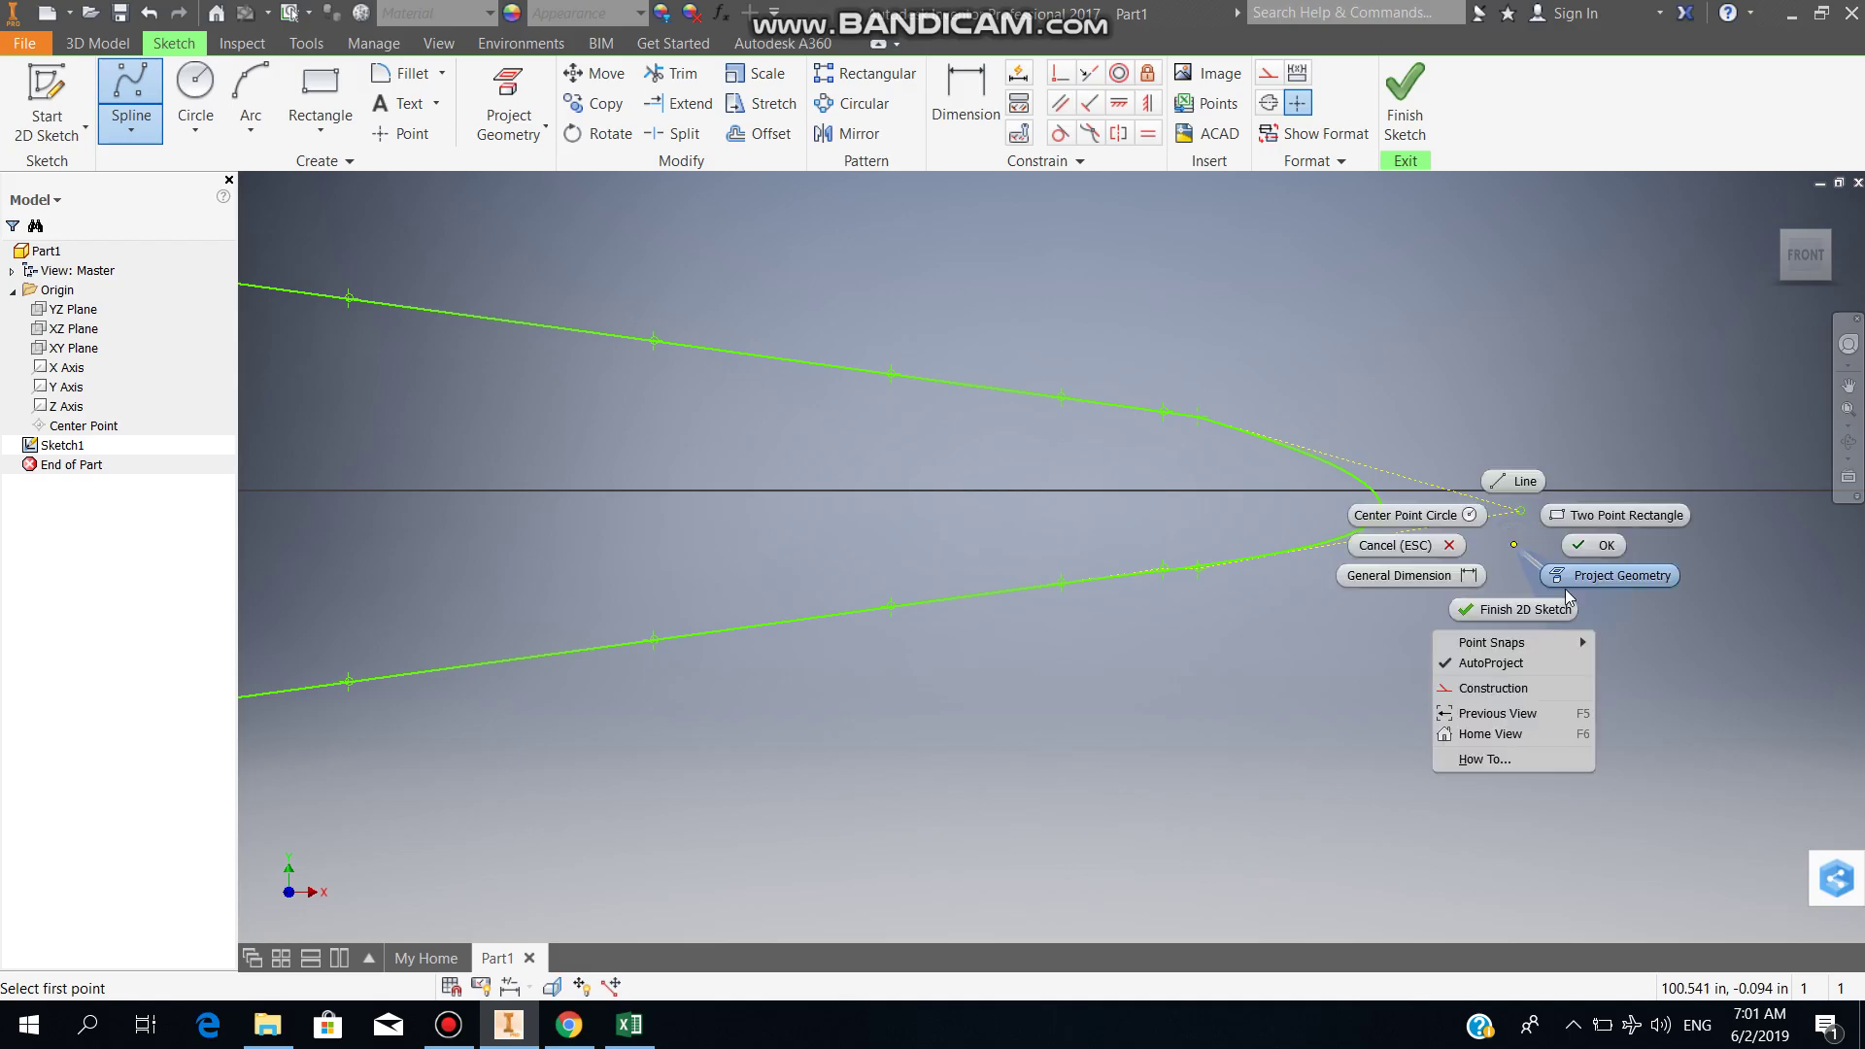
{"action": "left_click", "coordinate": [1592, 546]}
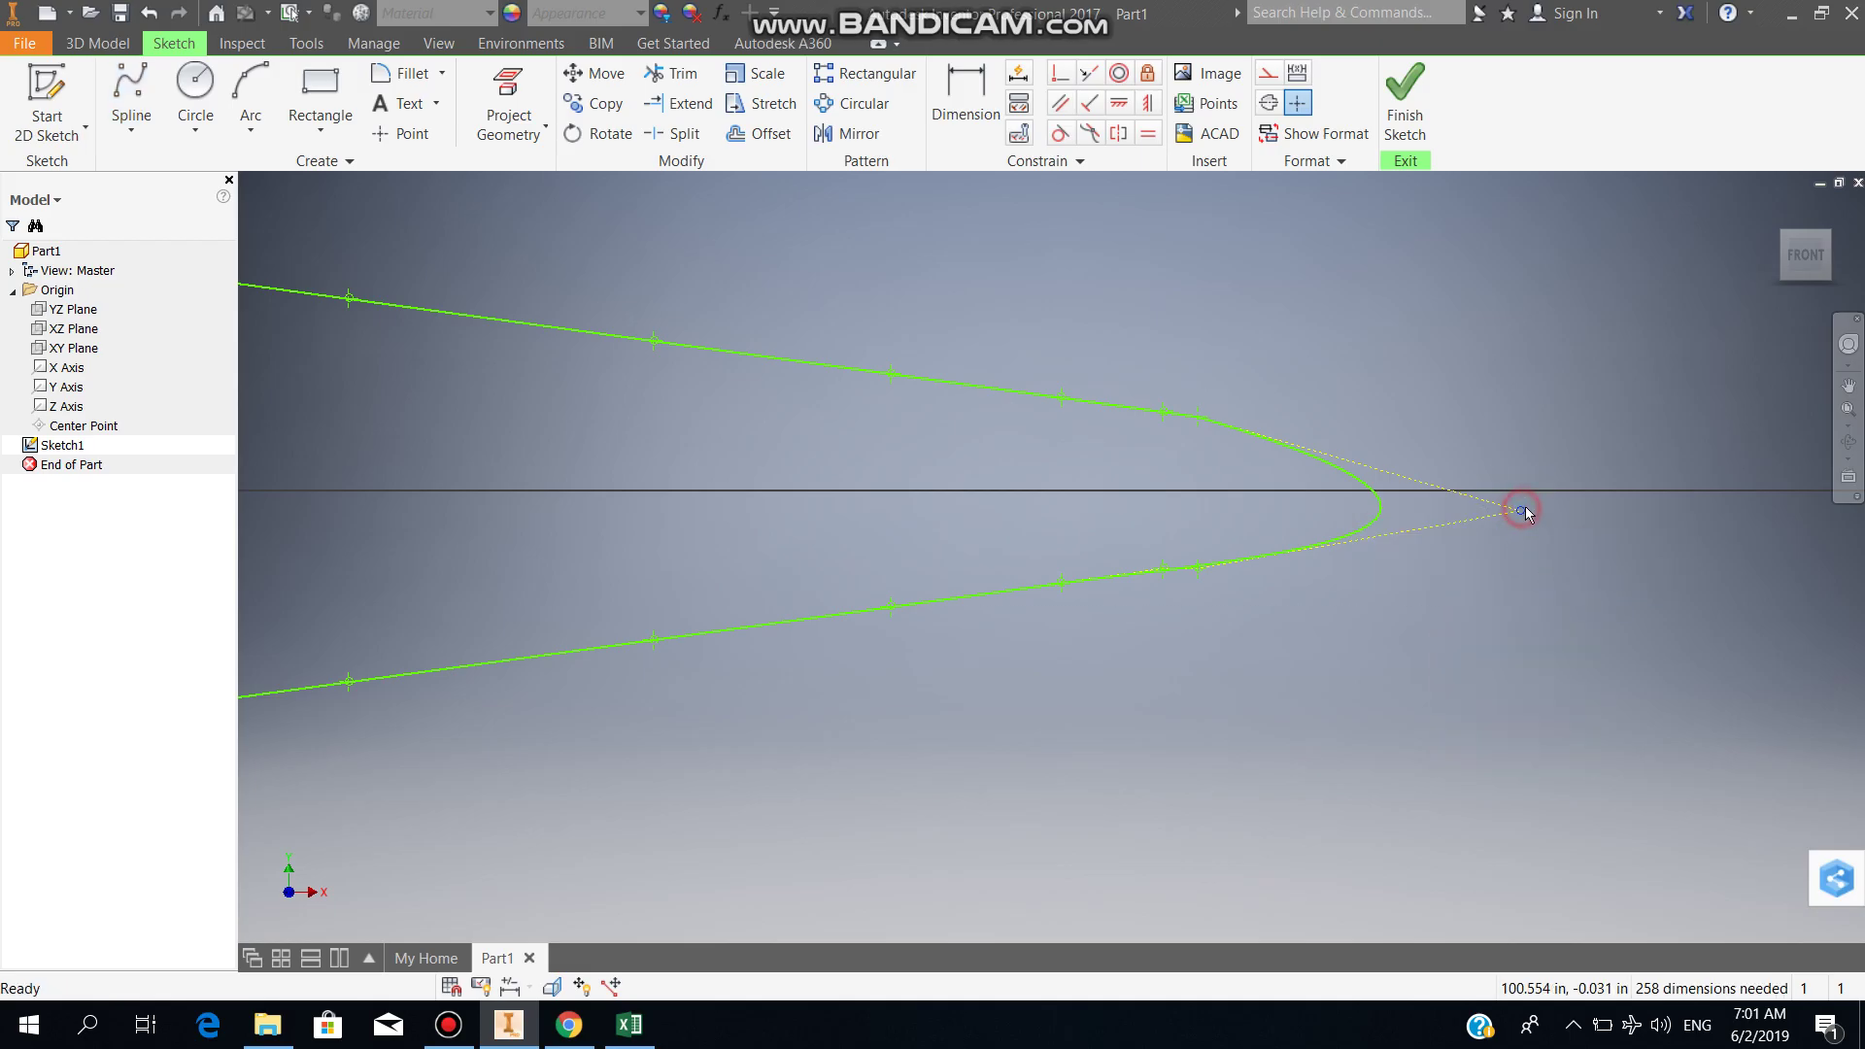
{"action": "left_click_drag", "start_coordinate": [1521, 510], "coordinate": [1527, 491]}
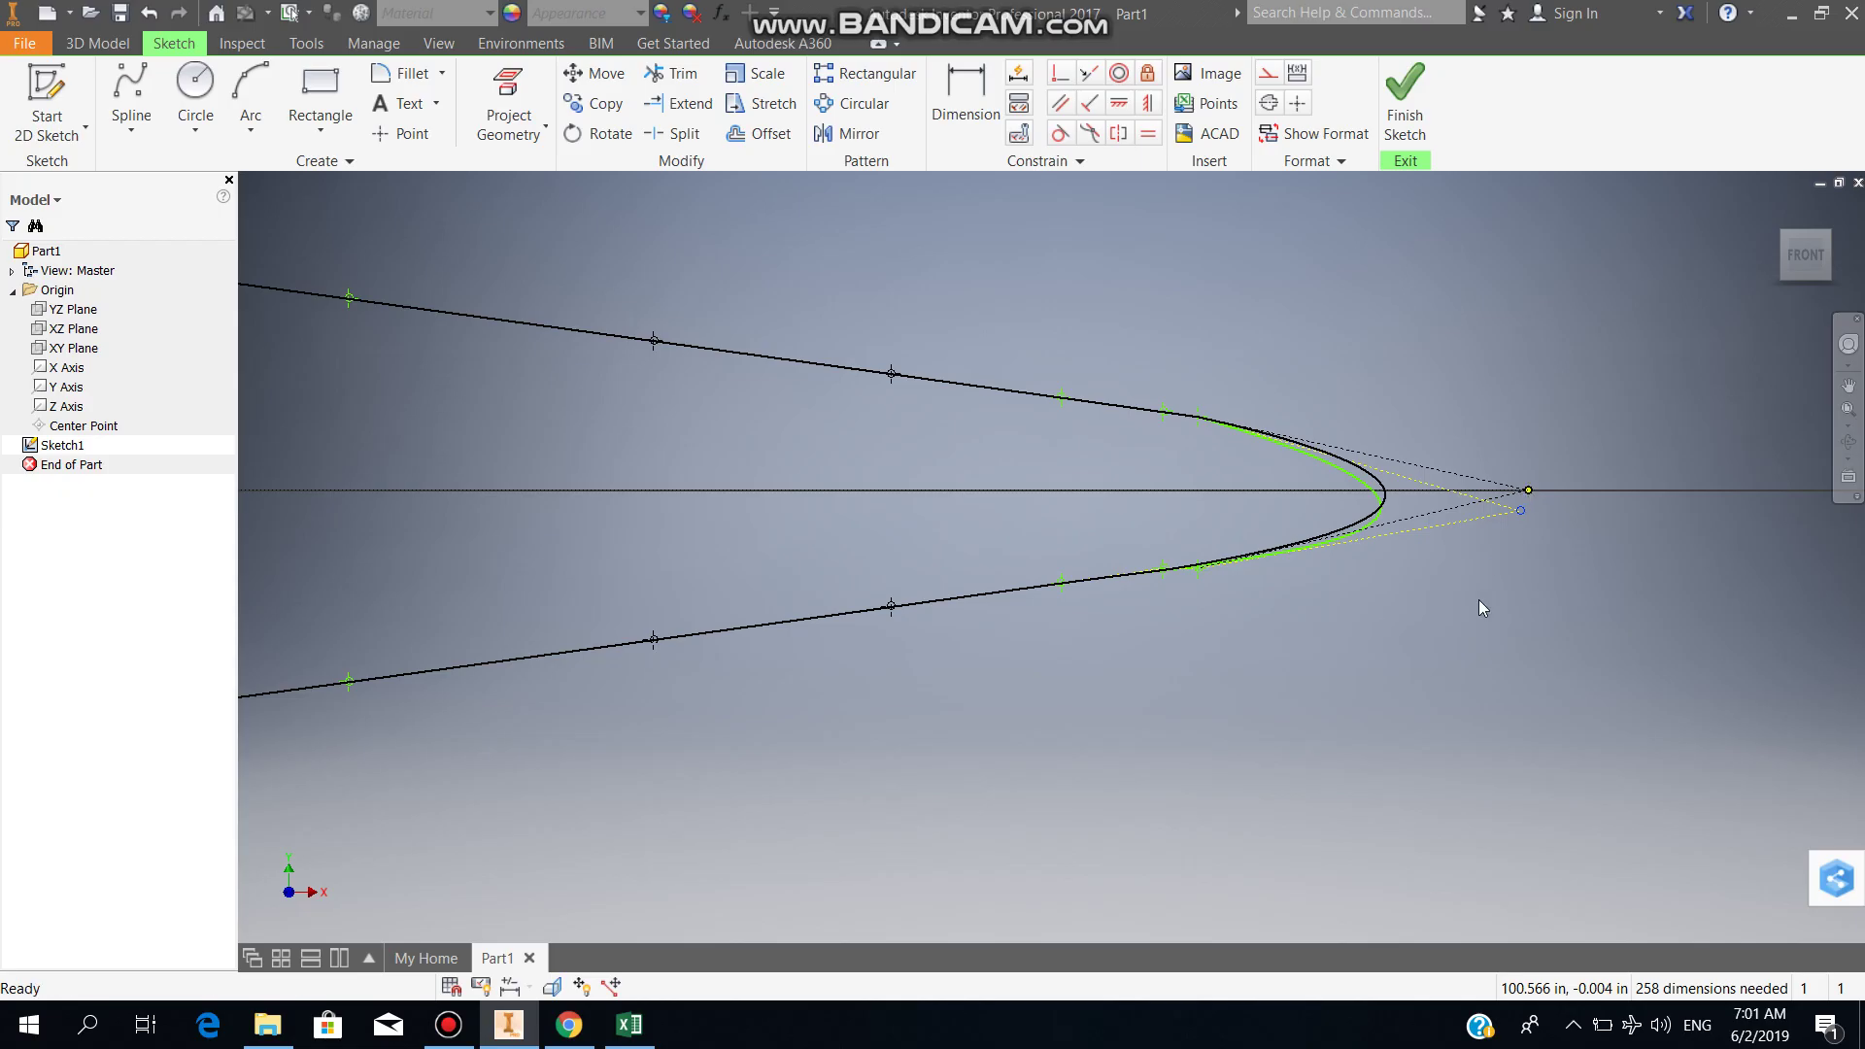
{"action": "left_click", "coordinate": [1456, 641]}
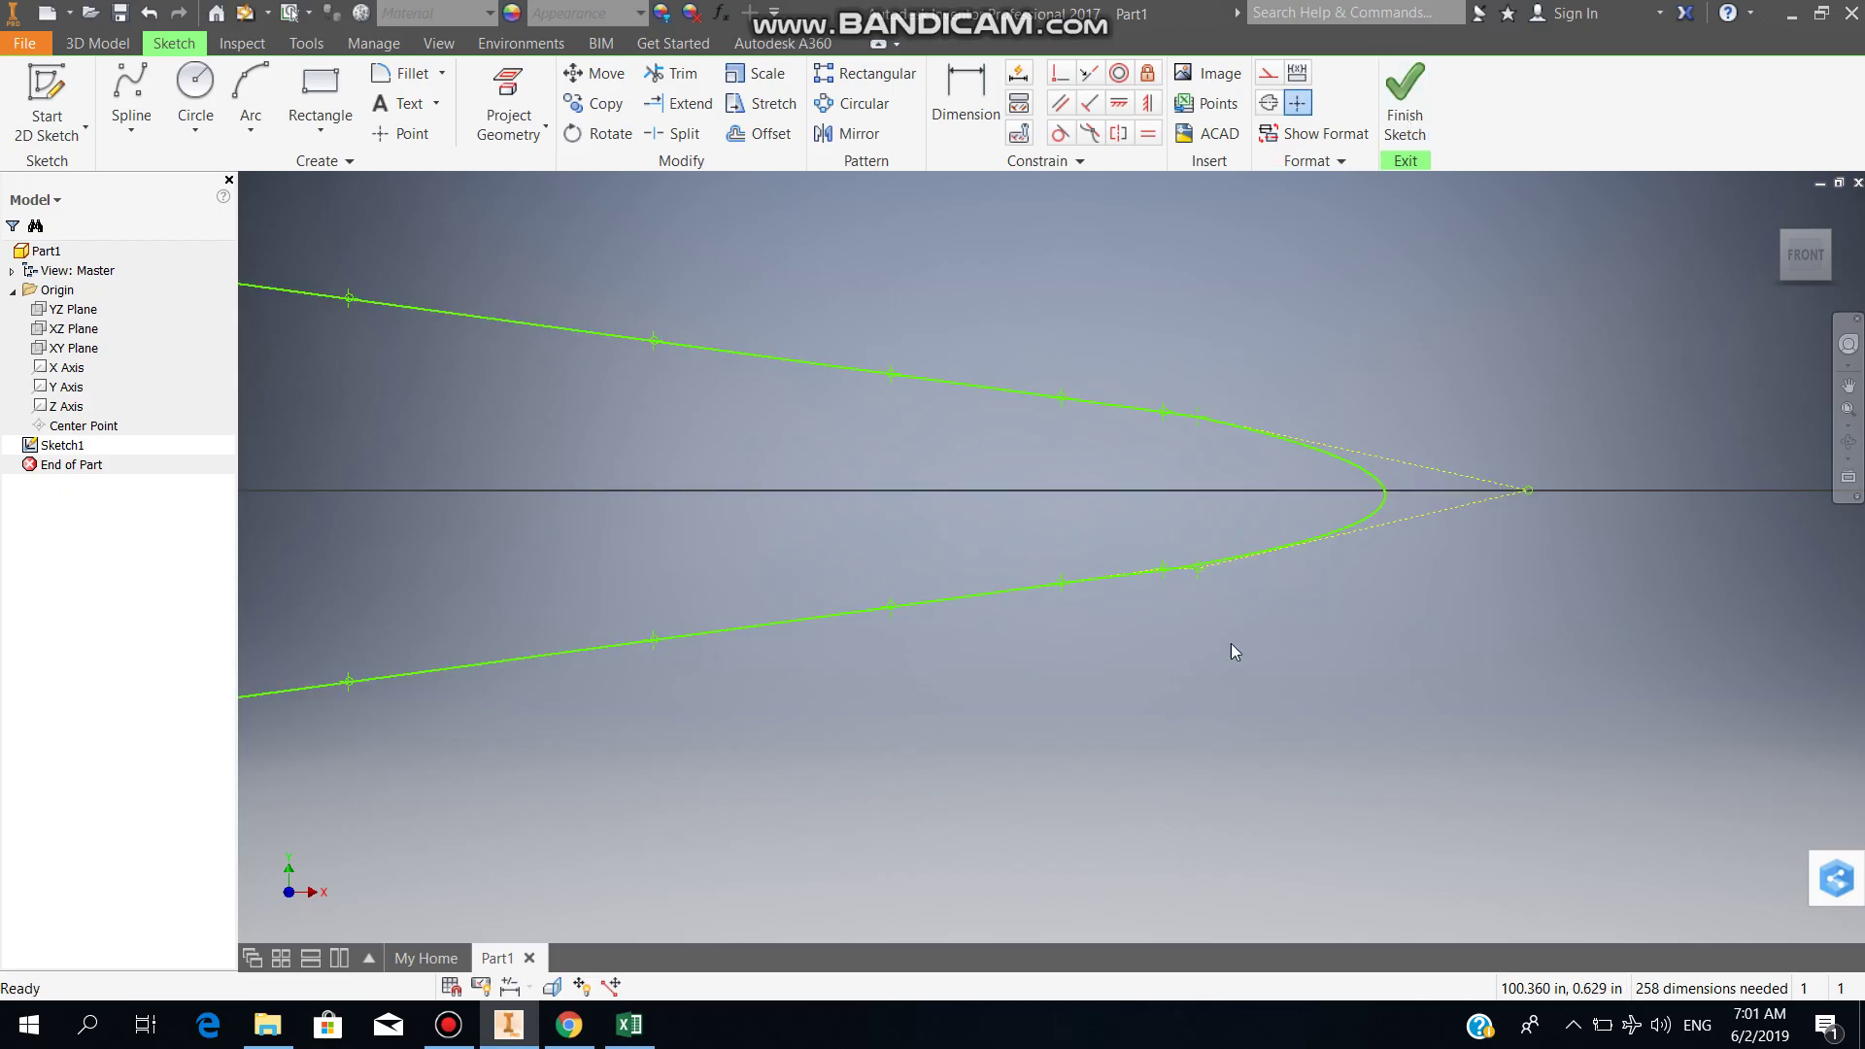
Step: Check the whole closed airfoil in an isometric view and finish the sketch
{"action": "scroll", "coordinate": [1230, 604], "scroll_direction": "up", "scroll_amount": 10}
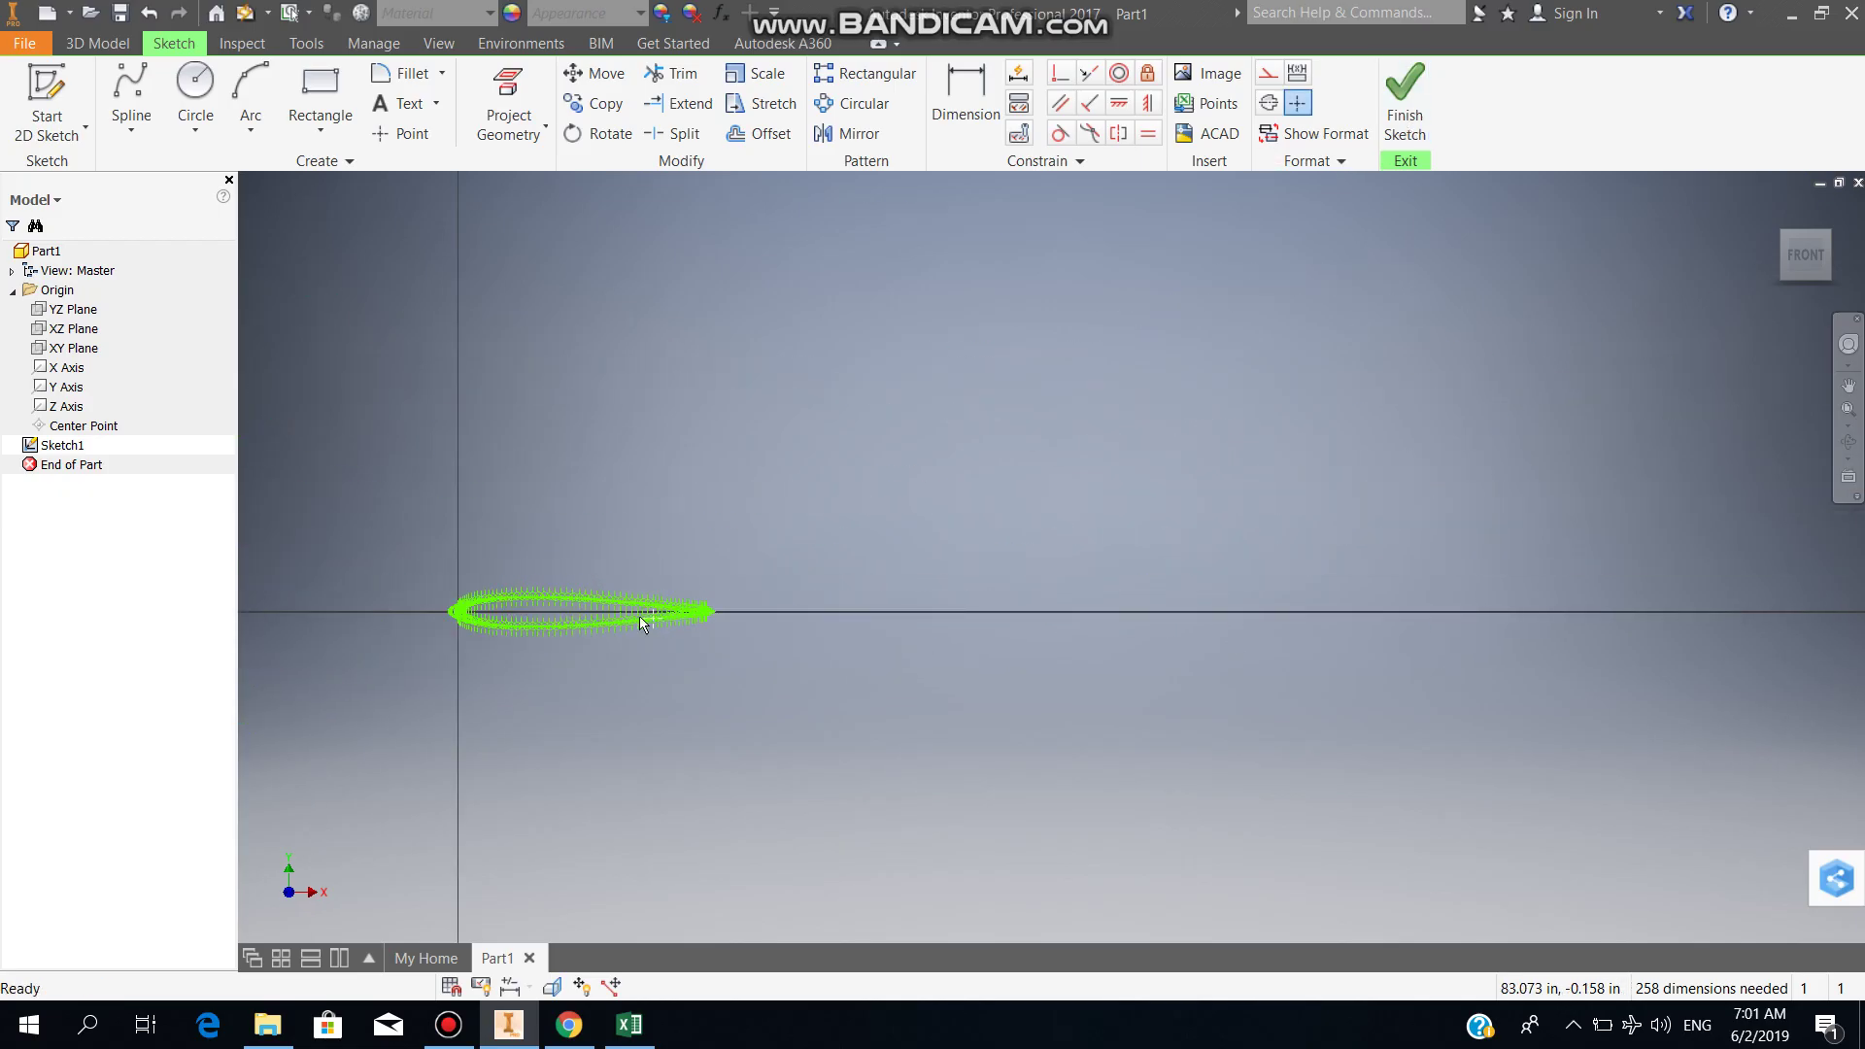
{"action": "scroll", "coordinate": [639, 616], "scroll_direction": "down", "scroll_amount": 3}
{"action": "left_click", "coordinate": [1775, 208]}
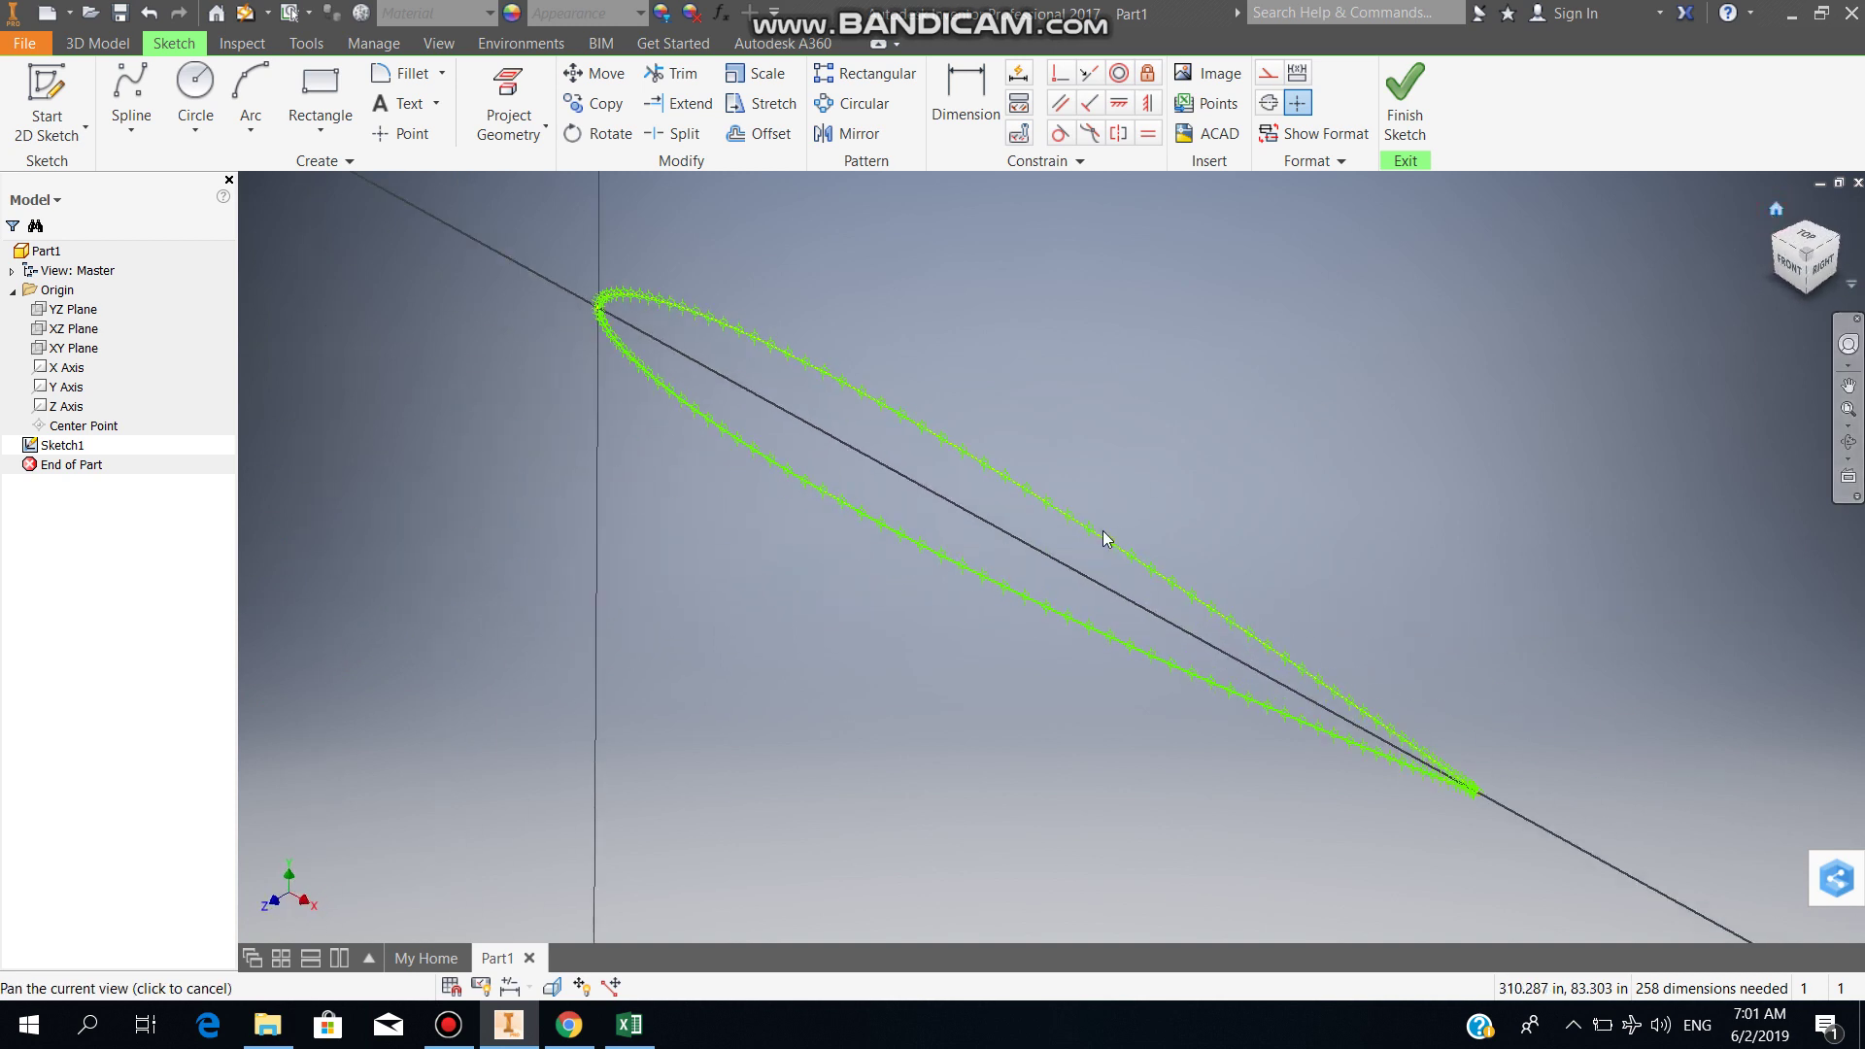
{"action": "scroll", "coordinate": [1100, 531], "scroll_direction": "down", "scroll_amount": 3}
{"action": "scroll", "coordinate": [1097, 532], "scroll_direction": "up", "scroll_amount": 5}
{"action": "scroll", "coordinate": [1097, 532], "scroll_direction": "down", "scroll_amount": 4}
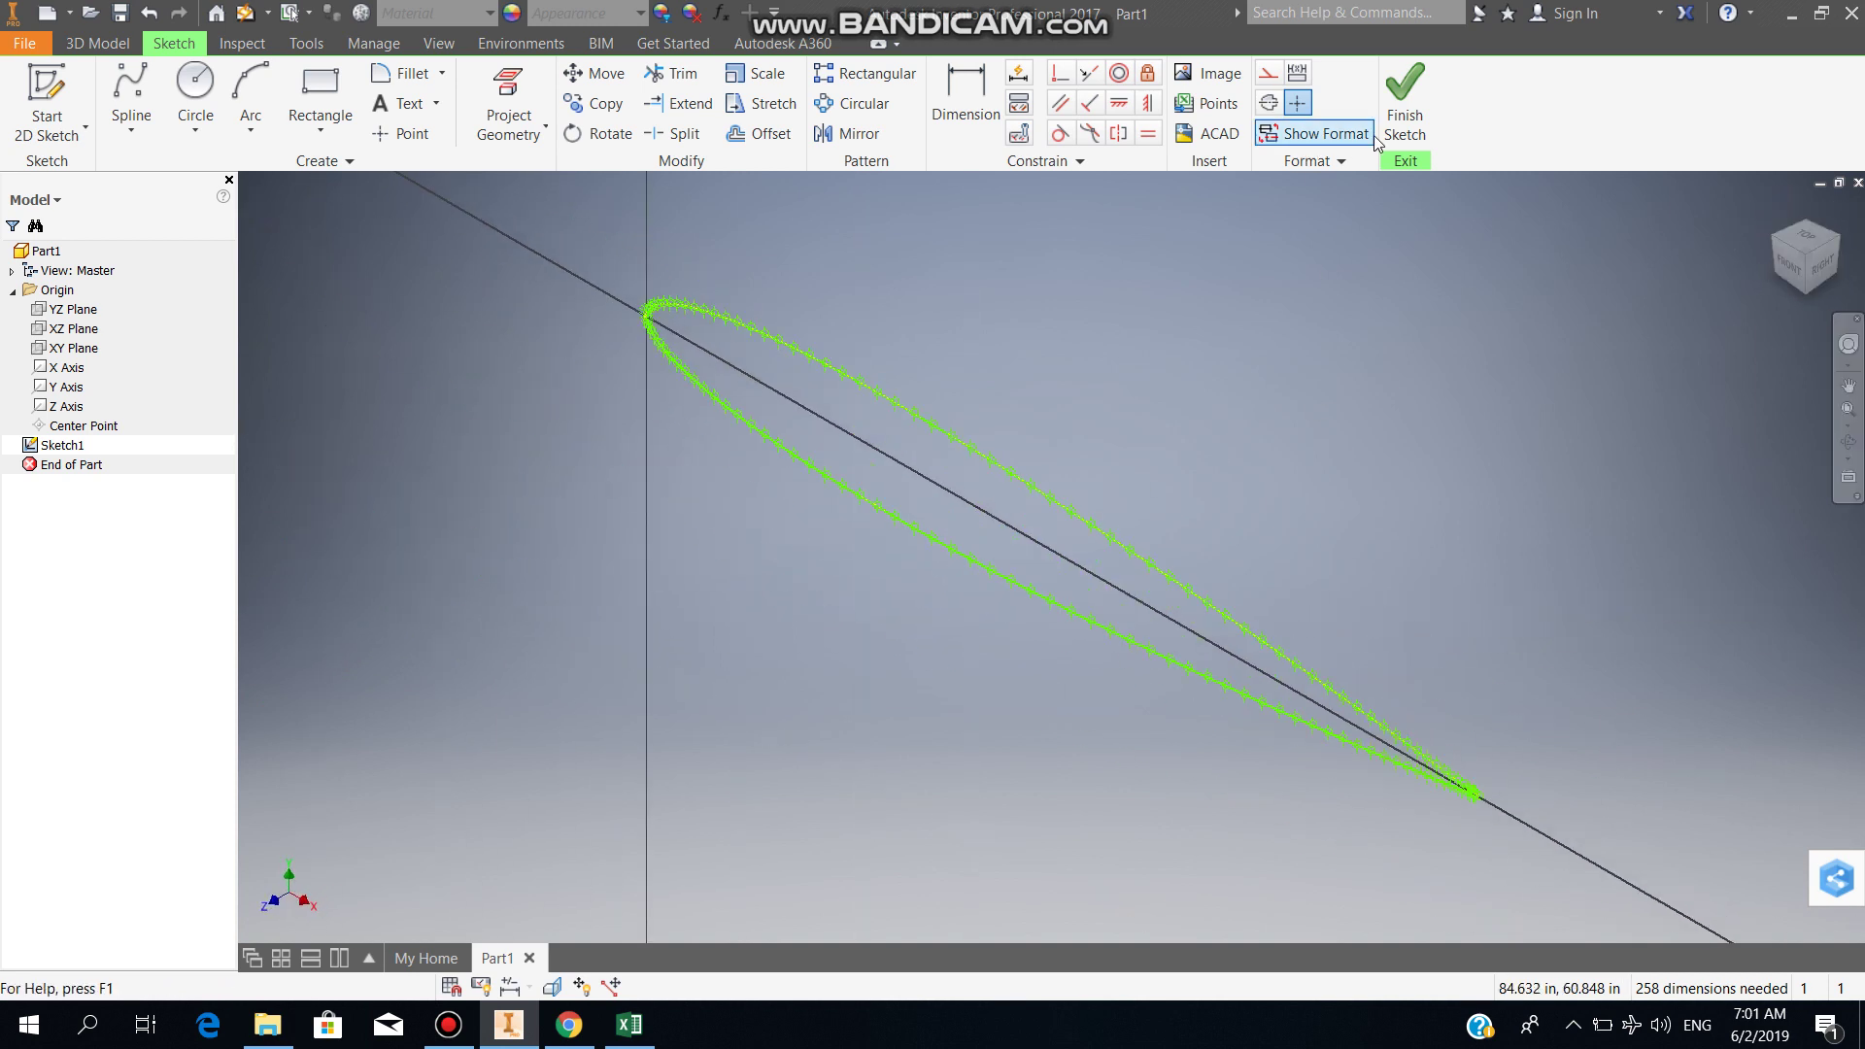
{"action": "left_click", "coordinate": [1404, 97]}
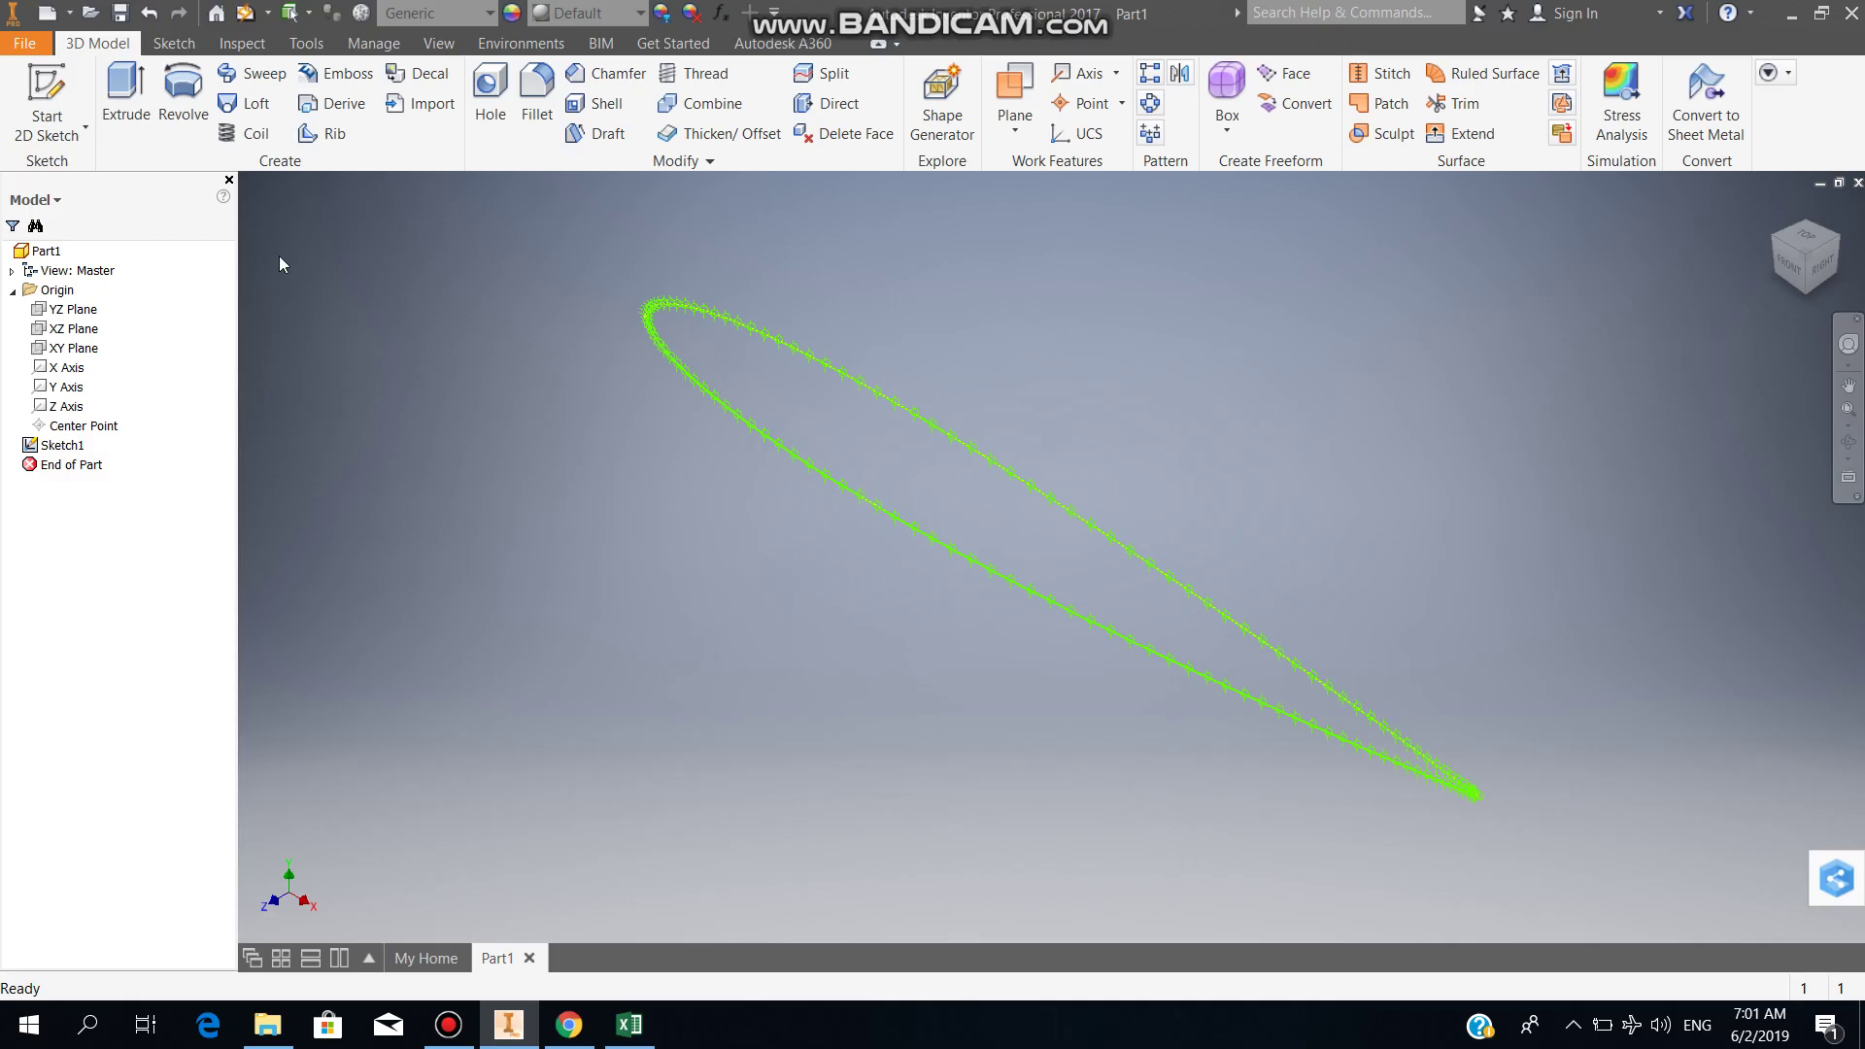
Step: Extrude the closed airfoil profile 50 in into a solid wing section
{"action": "left_click", "coordinate": [126, 115]}
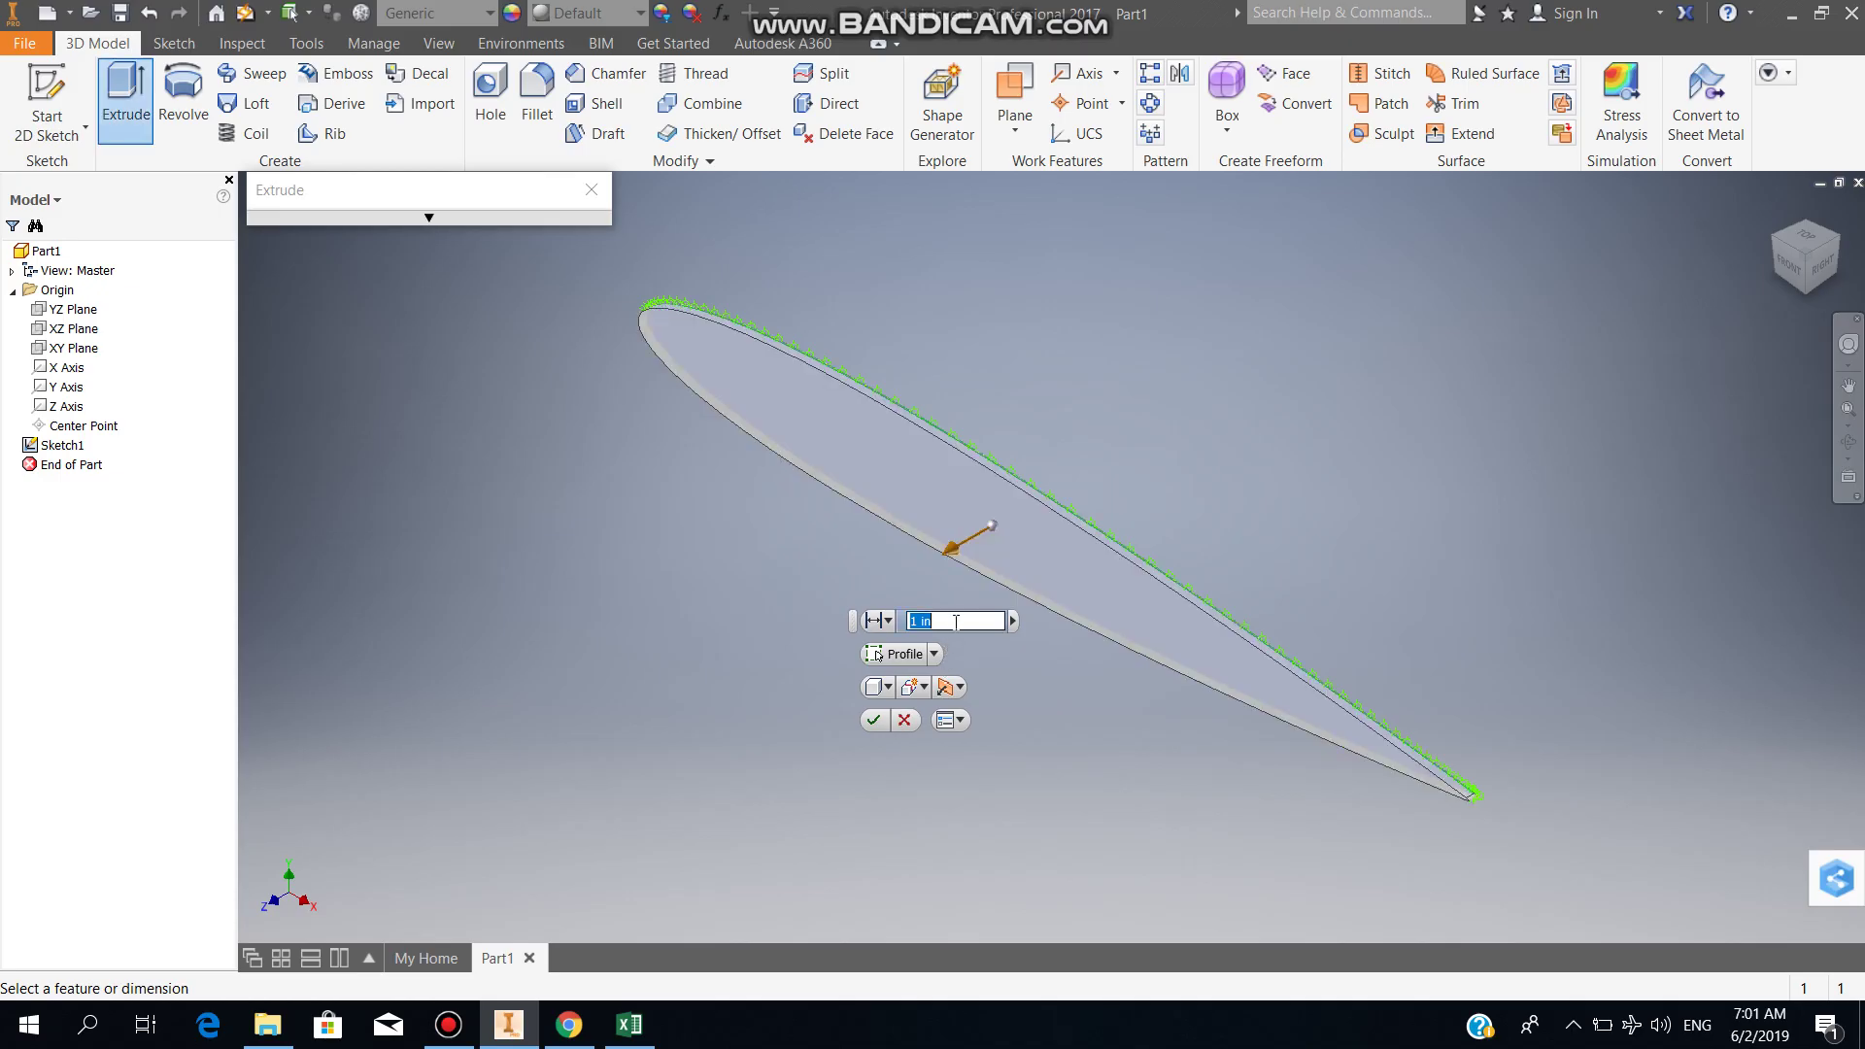
{"action": "type", "text": "5"}
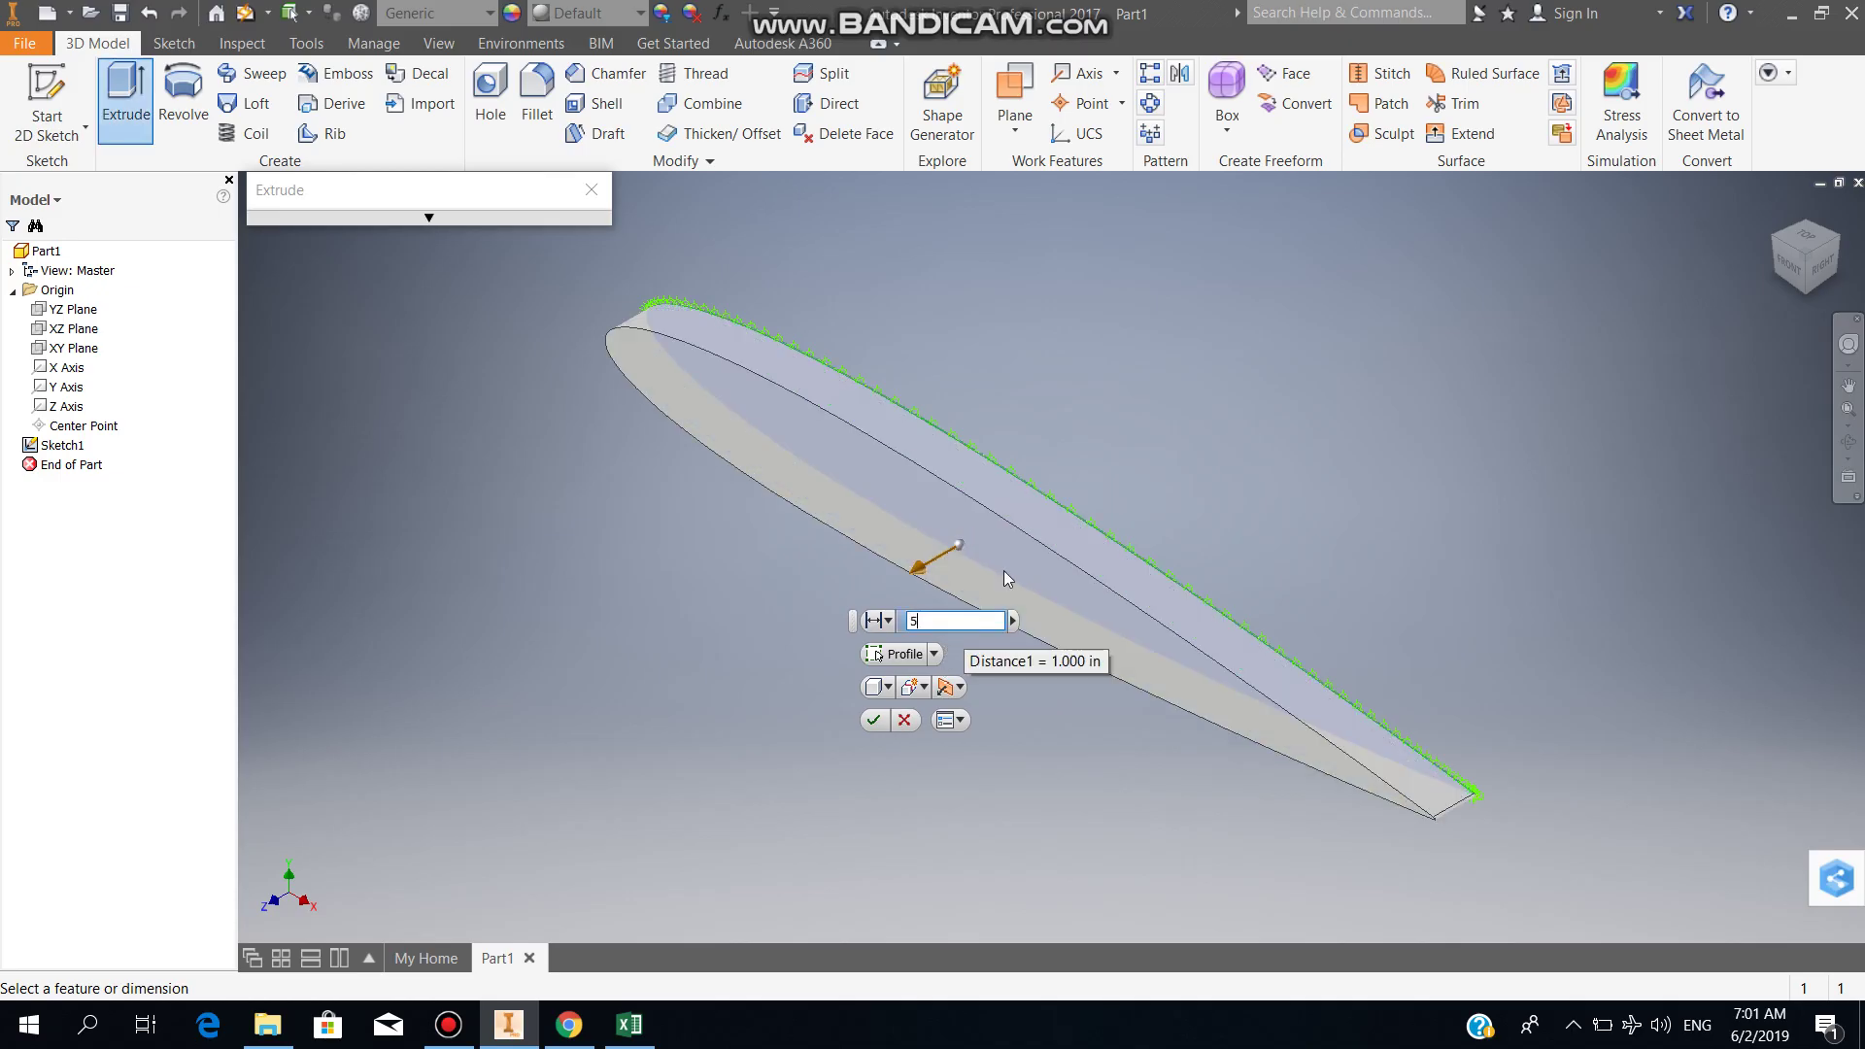
{"action": "double_click", "coordinate": [934, 620]}
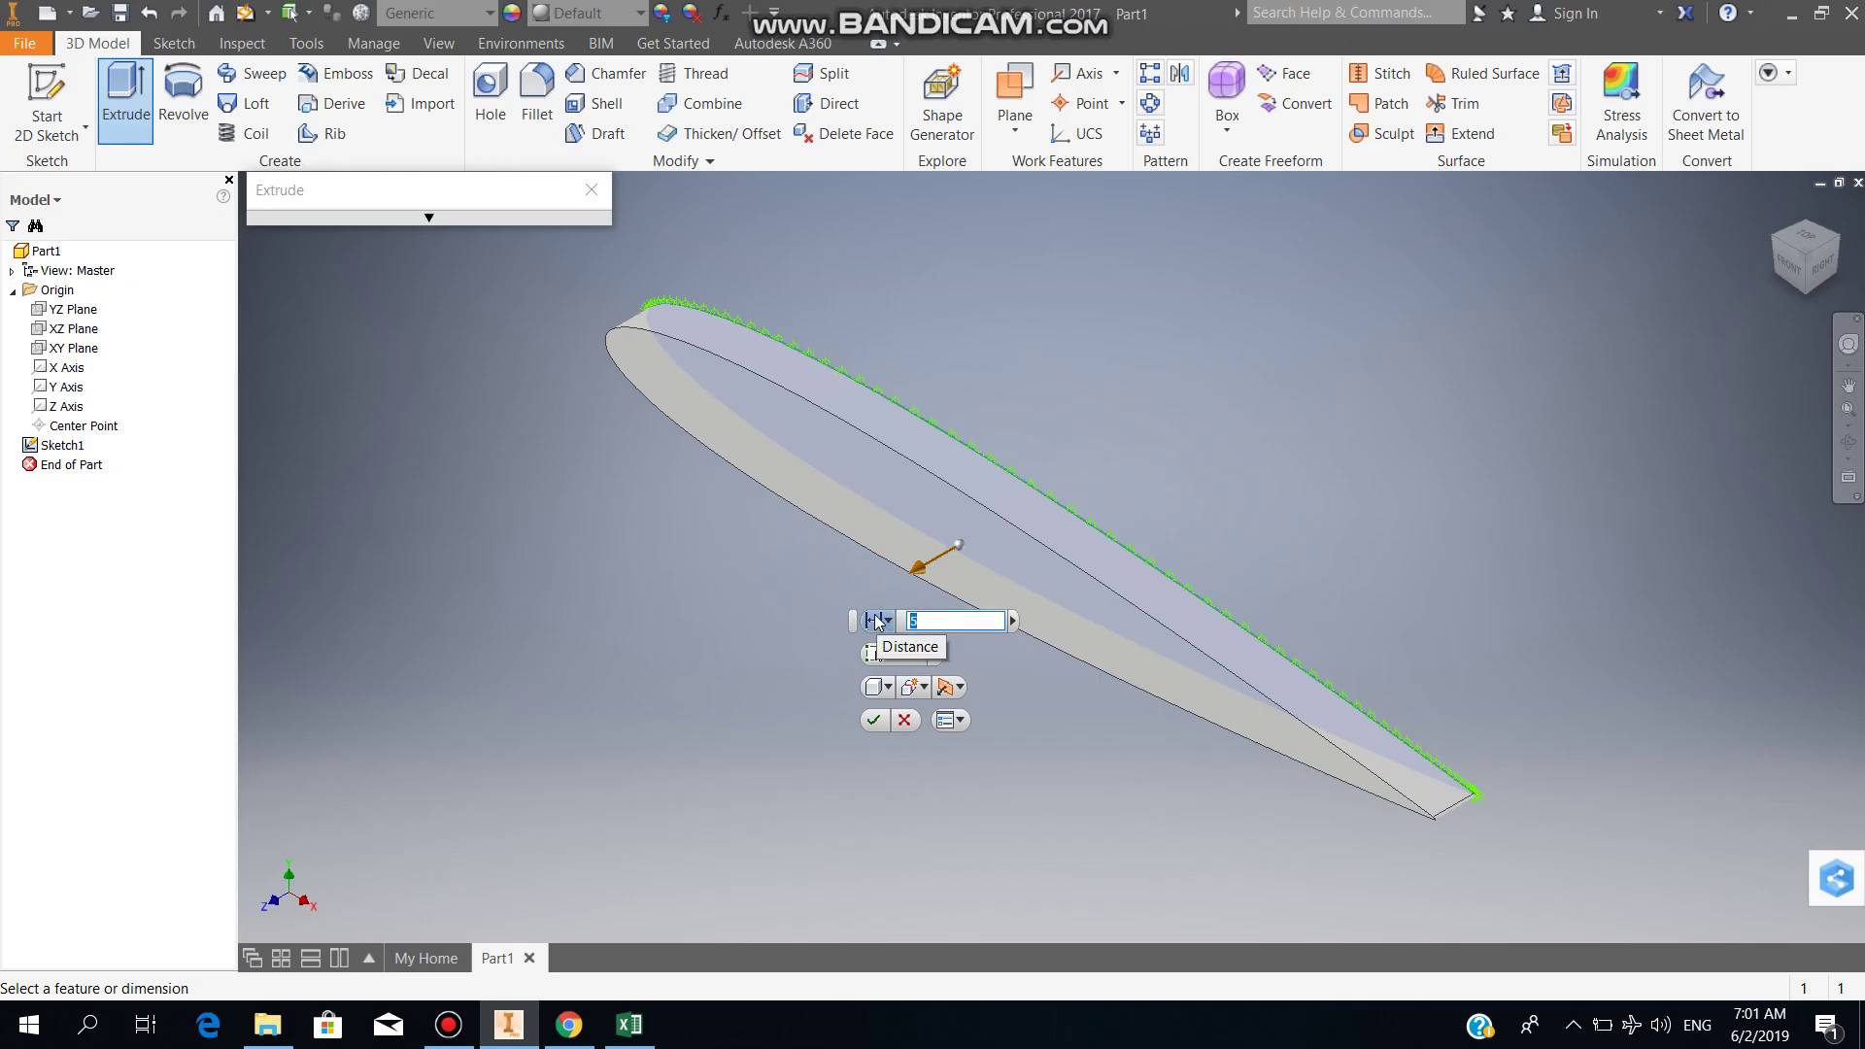
{"action": "left_click_drag", "start_coordinate": [952, 622], "coordinate": [901, 628]}
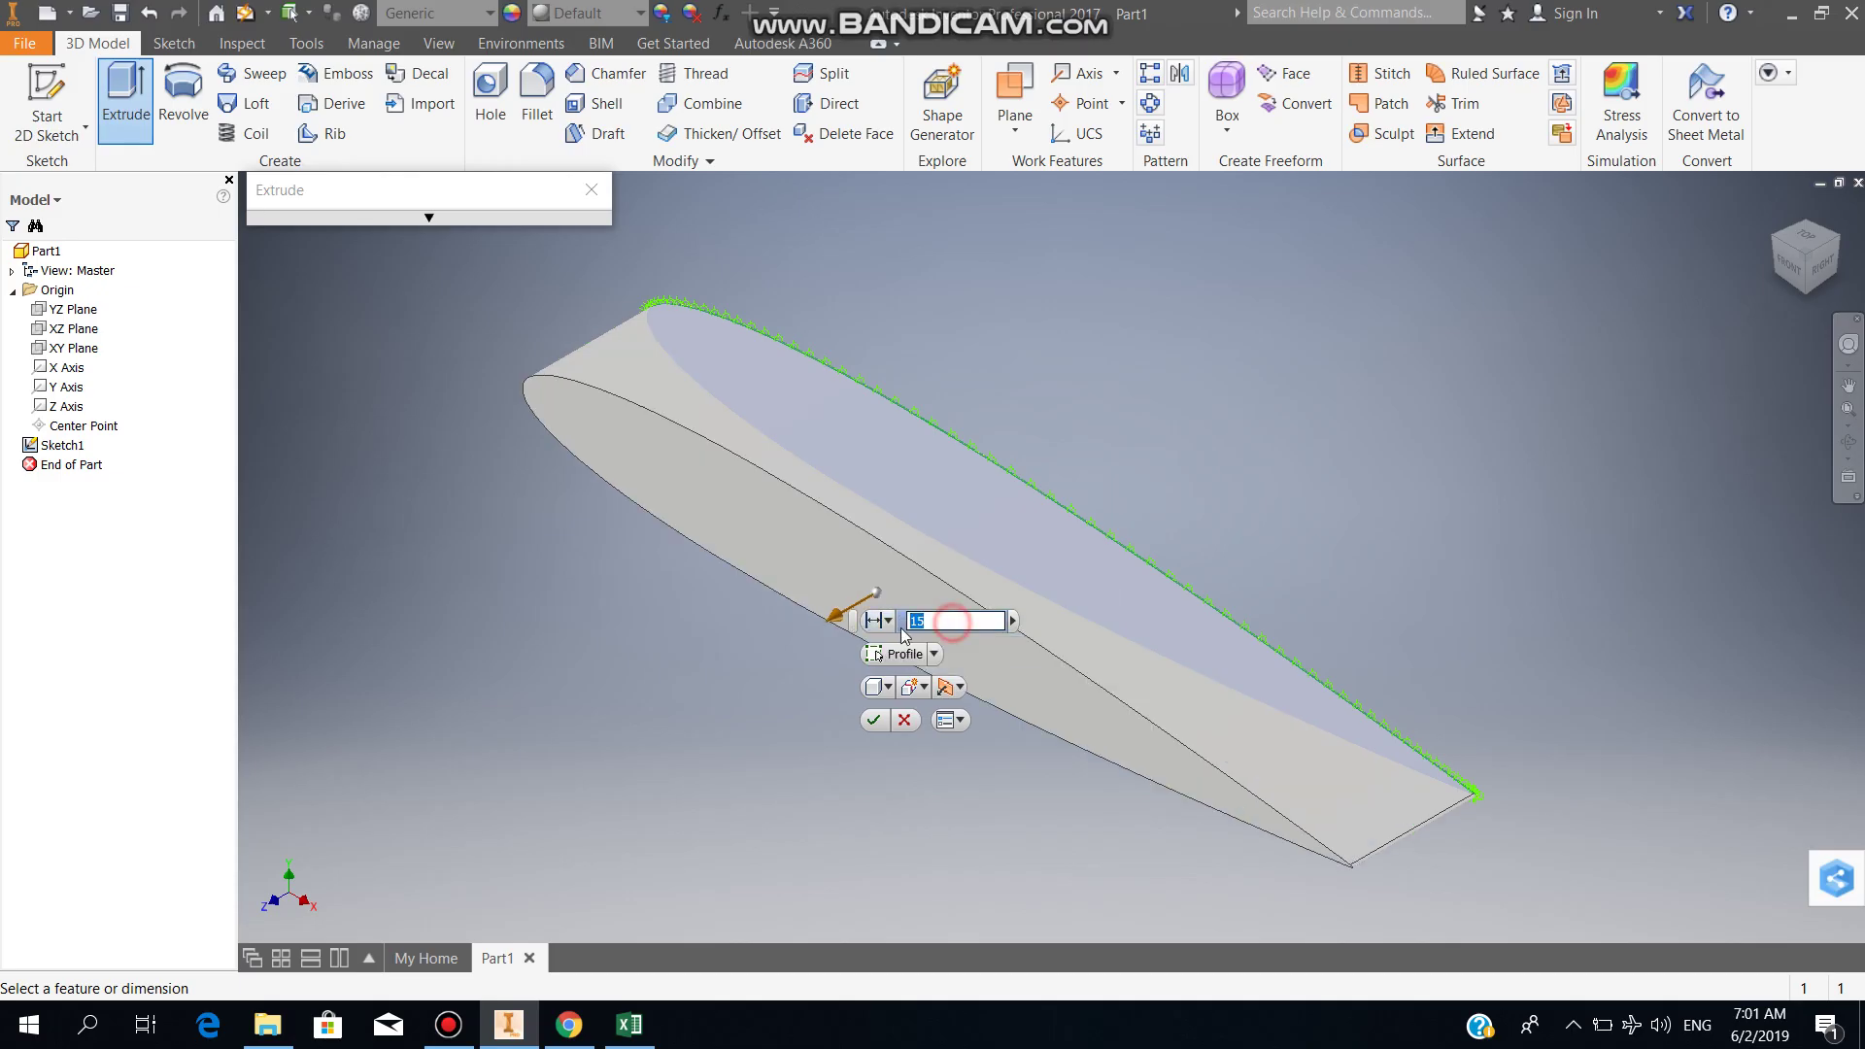
{"action": "type", "text": "50"}
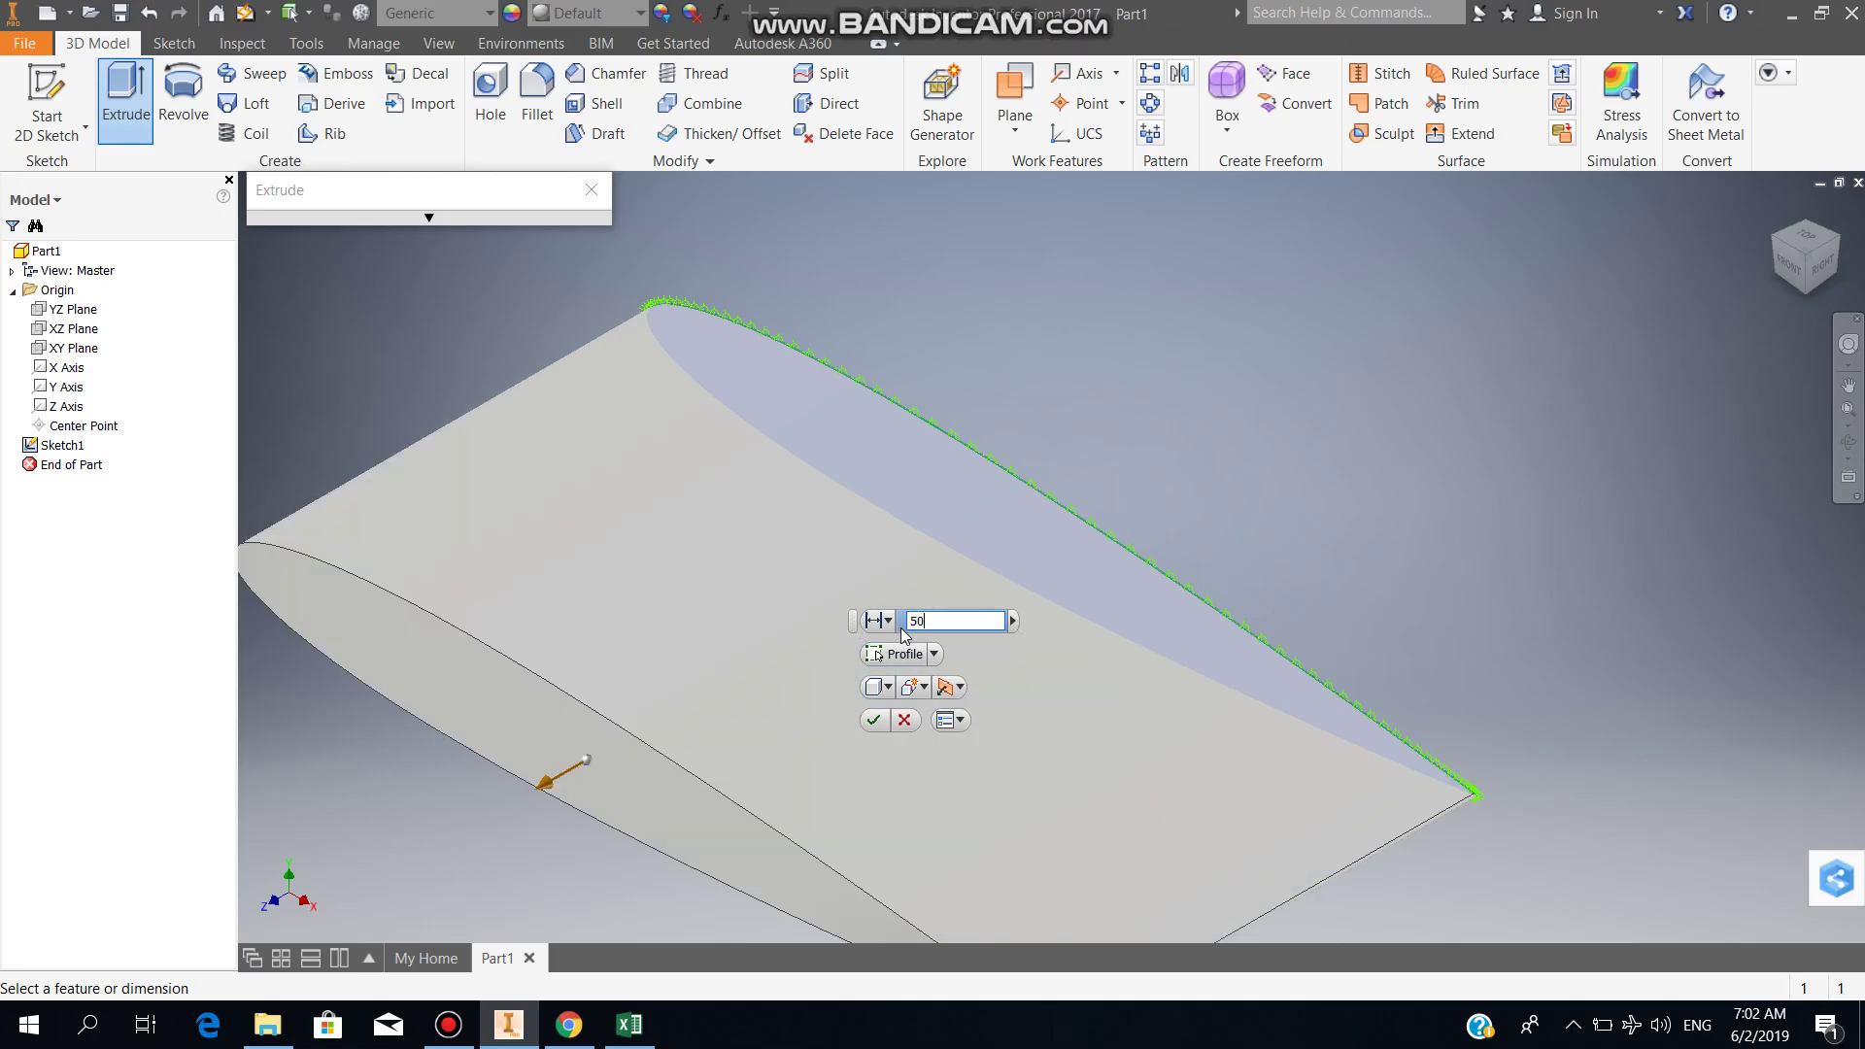
{"action": "left_click", "coordinate": [873, 720]}
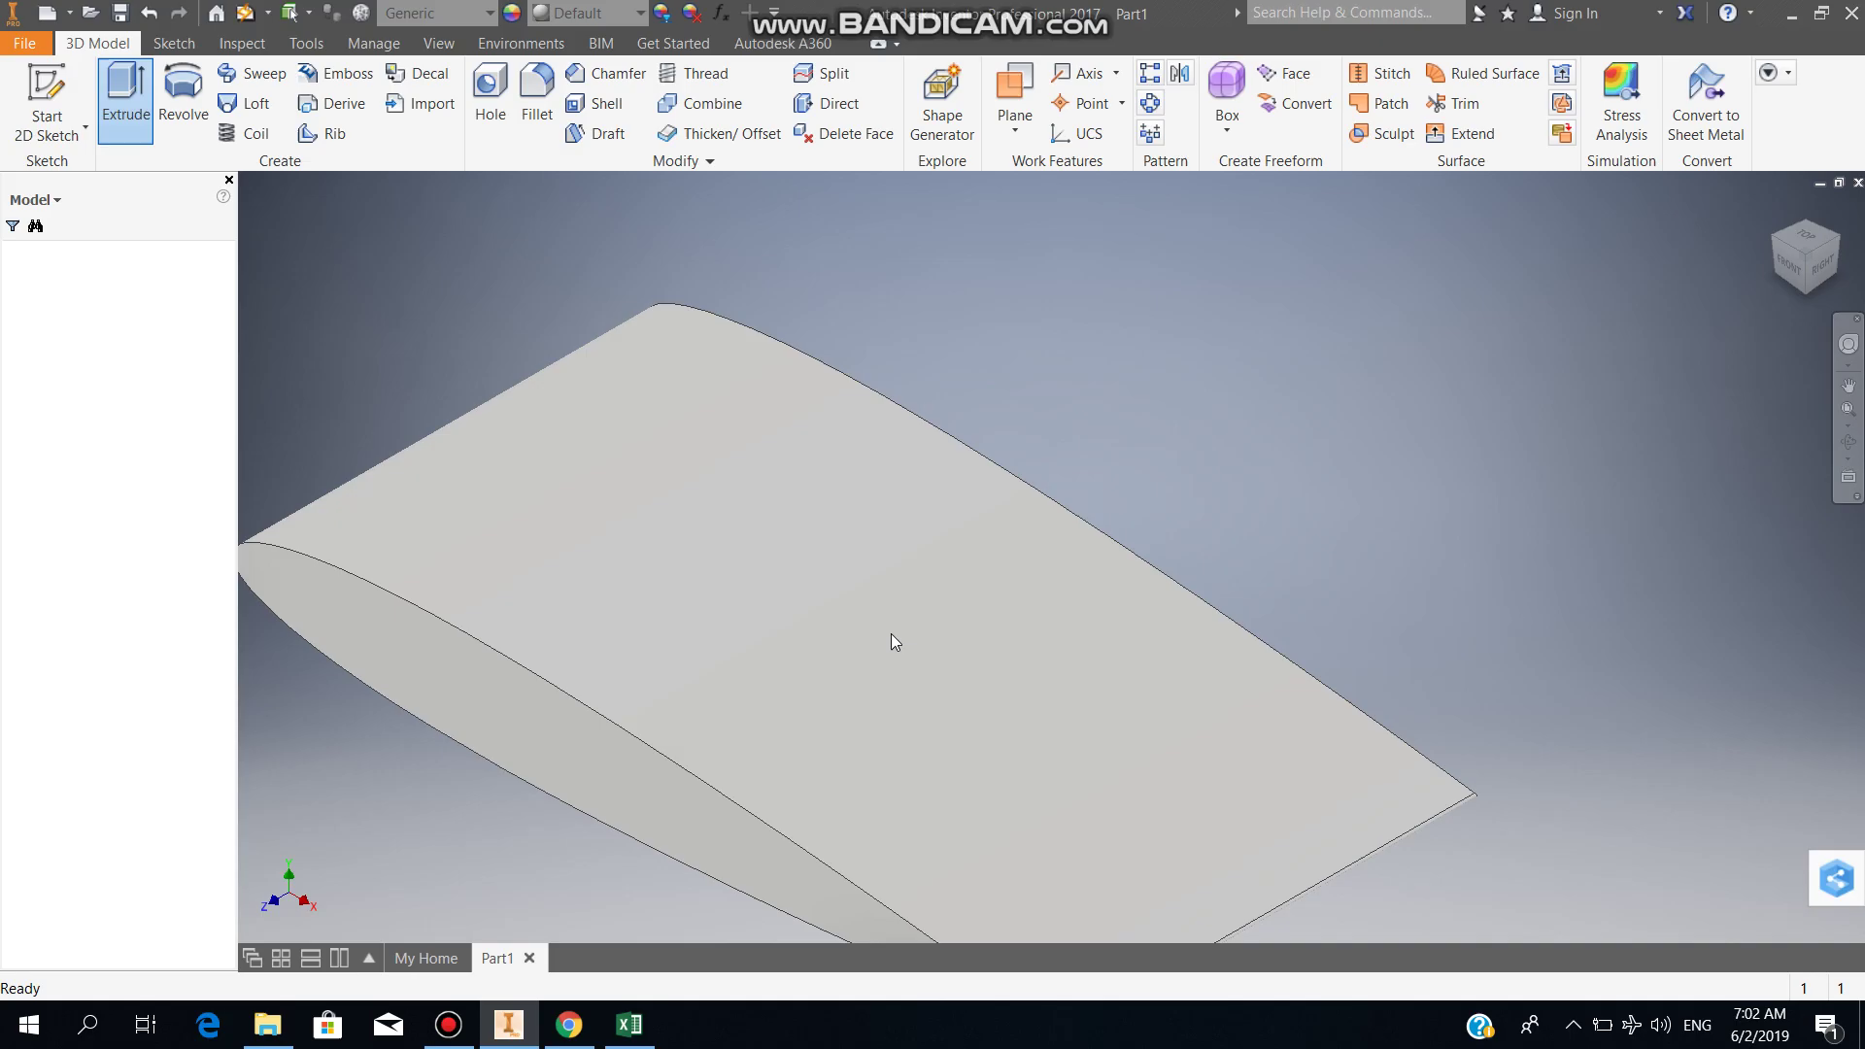
Step: Examine the extruded wing section from several angles, including its underside, and return to the home view
{"action": "scroll", "coordinate": [871, 669], "scroll_direction": "up", "scroll_amount": 5}
{"action": "scroll", "coordinate": [870, 666], "scroll_direction": "down", "scroll_amount": 5}
{"action": "scroll", "coordinate": [870, 666], "scroll_direction": "up", "scroll_amount": 2}
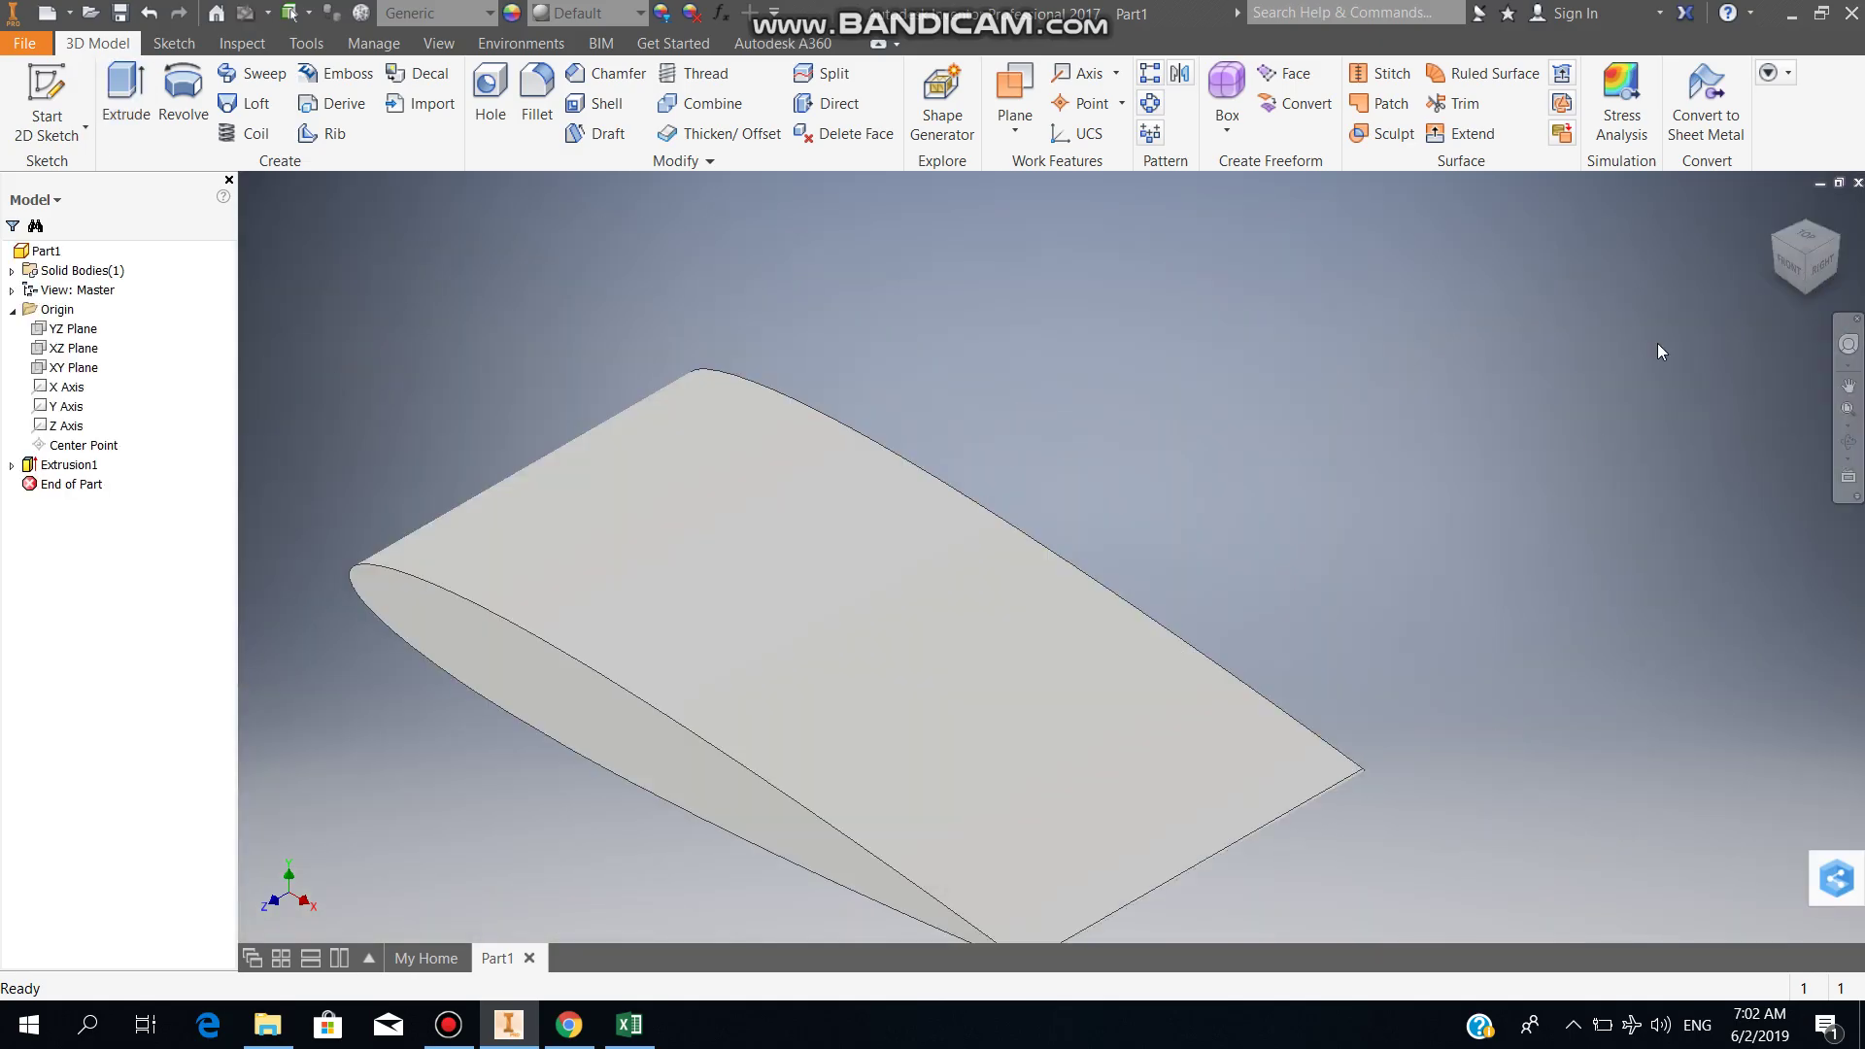
{"action": "middle_click_drag", "start_coordinate": [923, 692], "coordinate": [977, 601]}
{"action": "scroll", "coordinate": [994, 595], "scroll_direction": "up", "scroll_amount": 3}
{"action": "scroll", "coordinate": [999, 595], "scroll_direction": "down", "scroll_amount": 5}
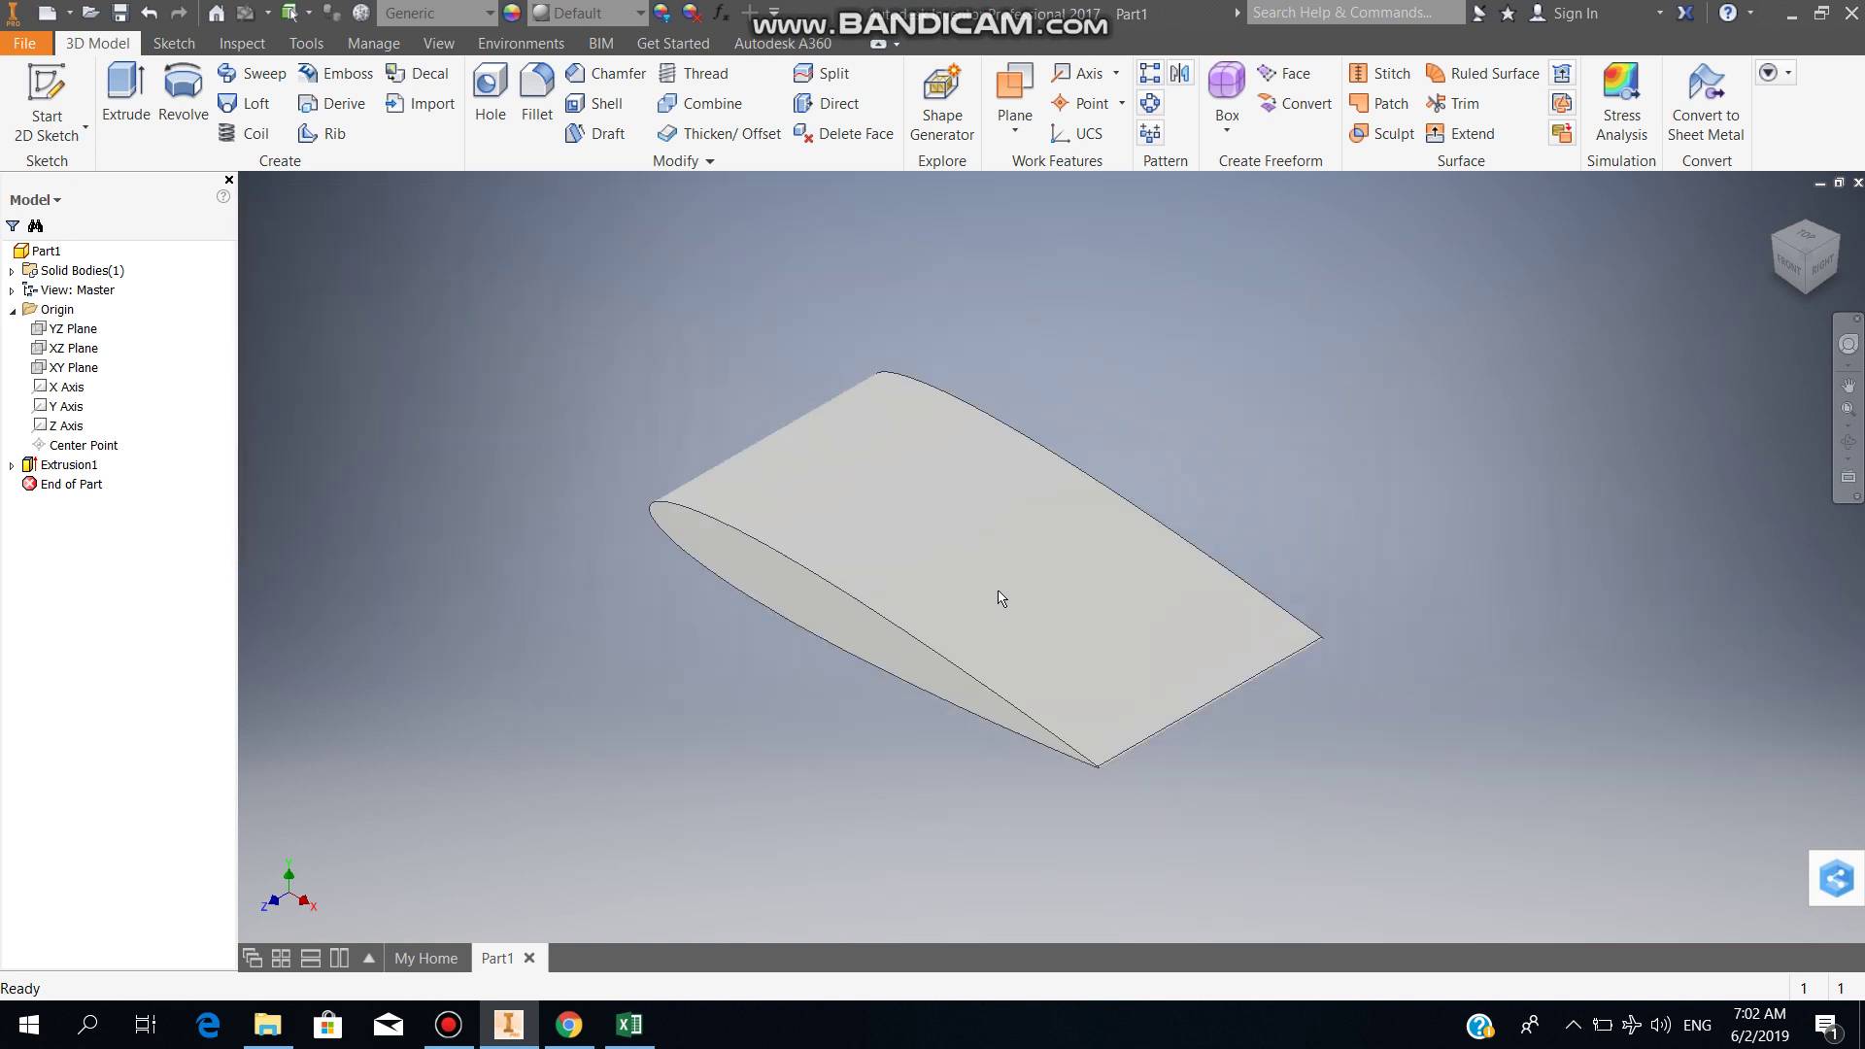
{"action": "left_click", "coordinate": [1848, 442]}
{"action": "left_click_drag", "start_coordinate": [1101, 606], "coordinate": [1278, 633]}
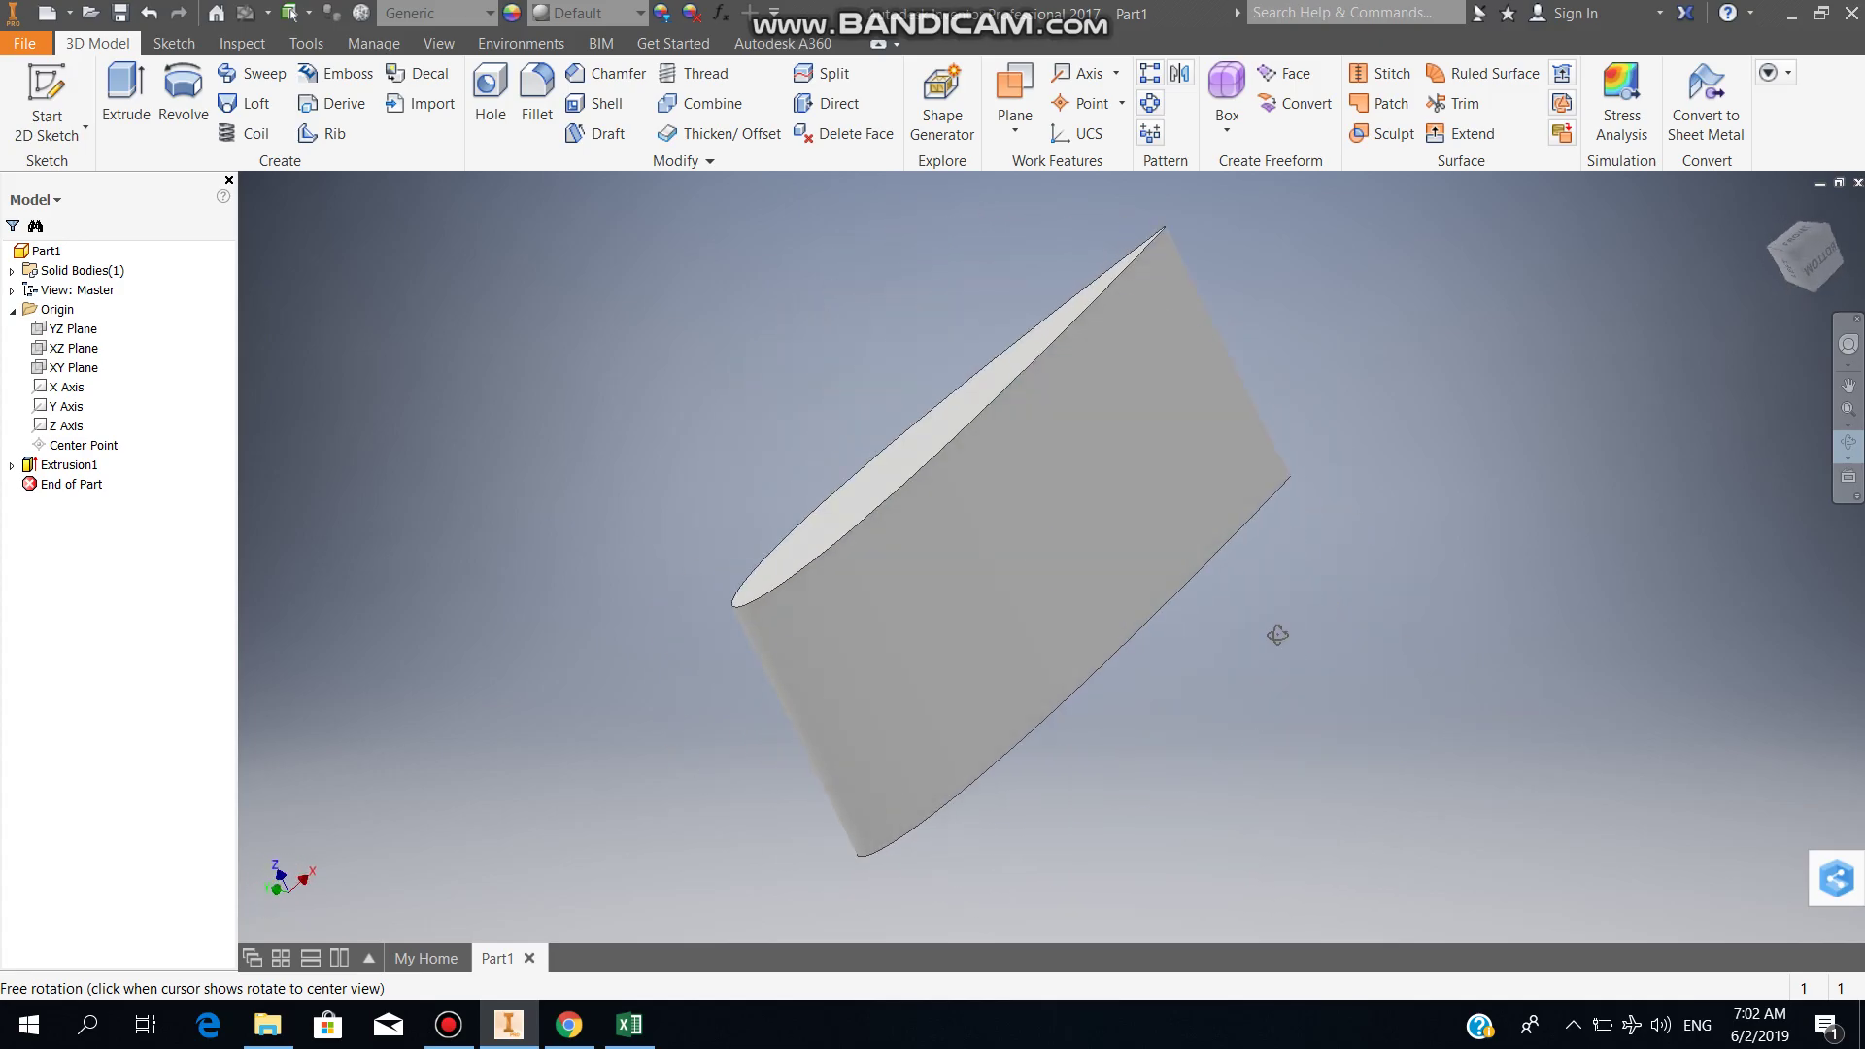
{"action": "key", "text": "Escape"}
{"action": "left_click", "coordinate": [1775, 208]}
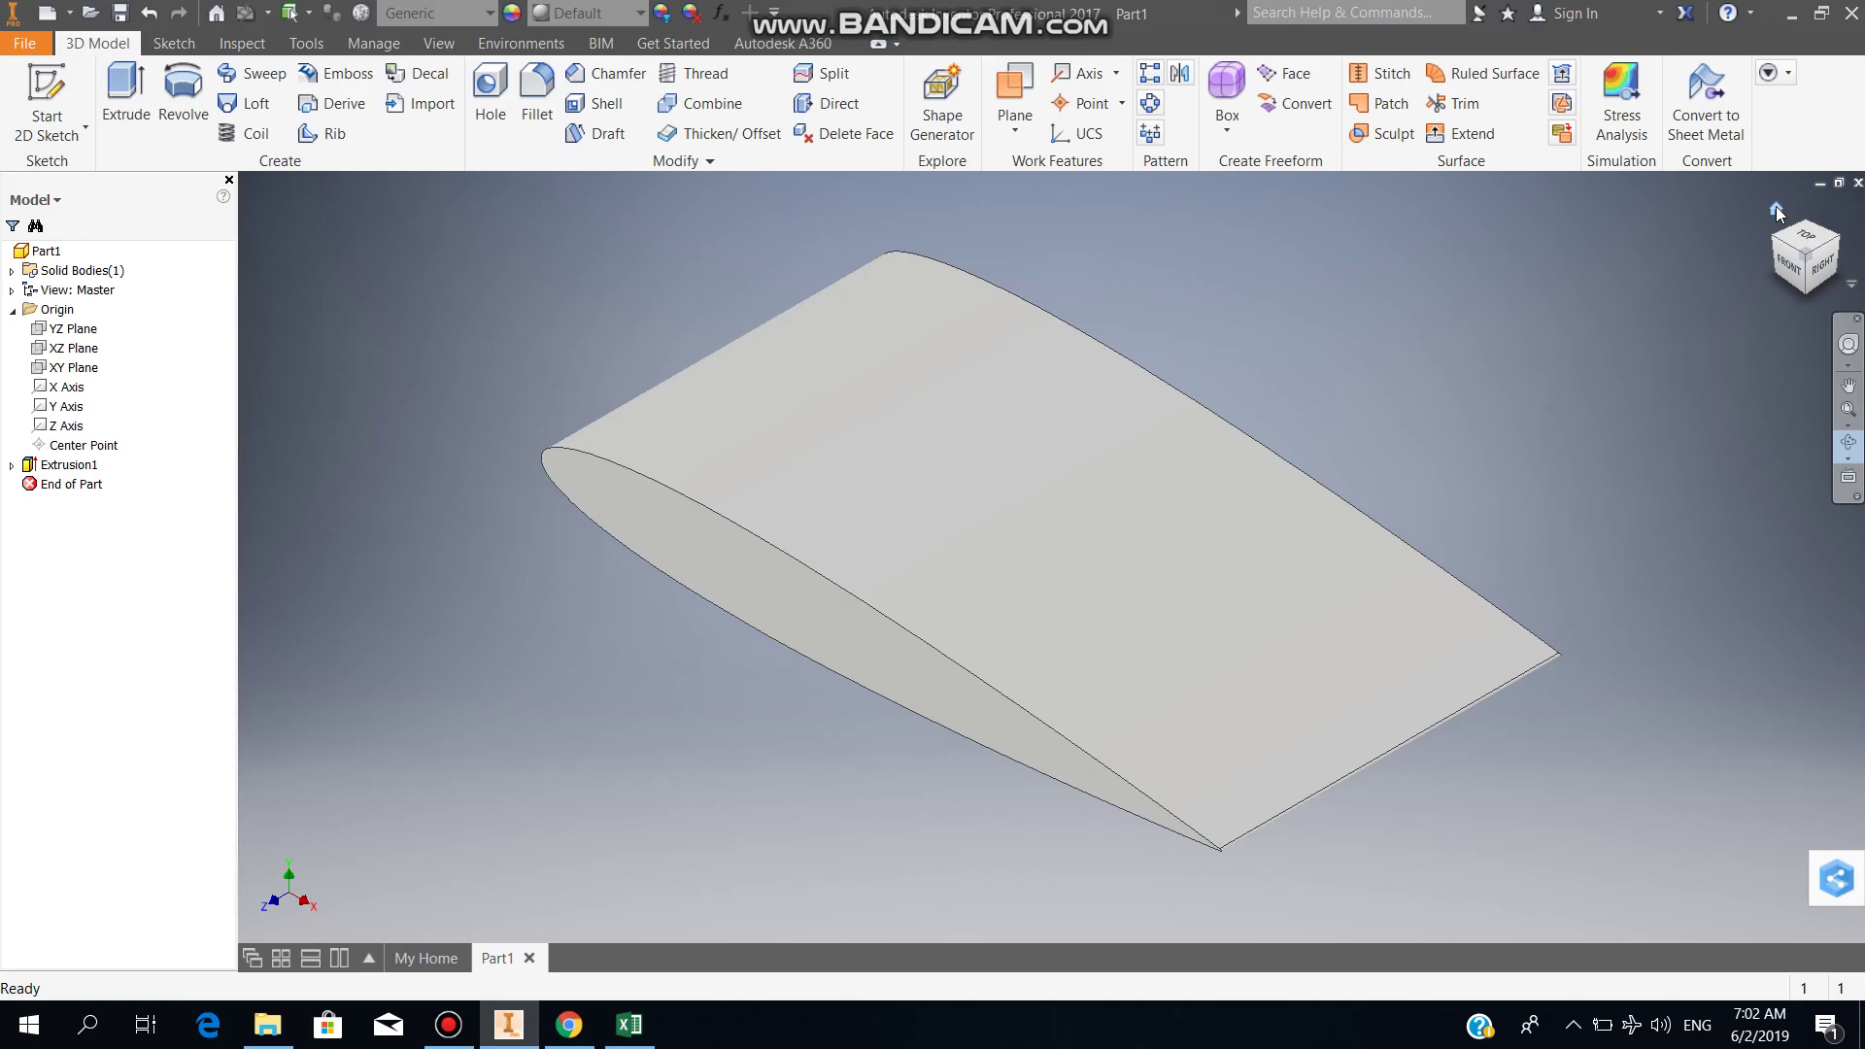
{"action": "key", "text": "F4"}
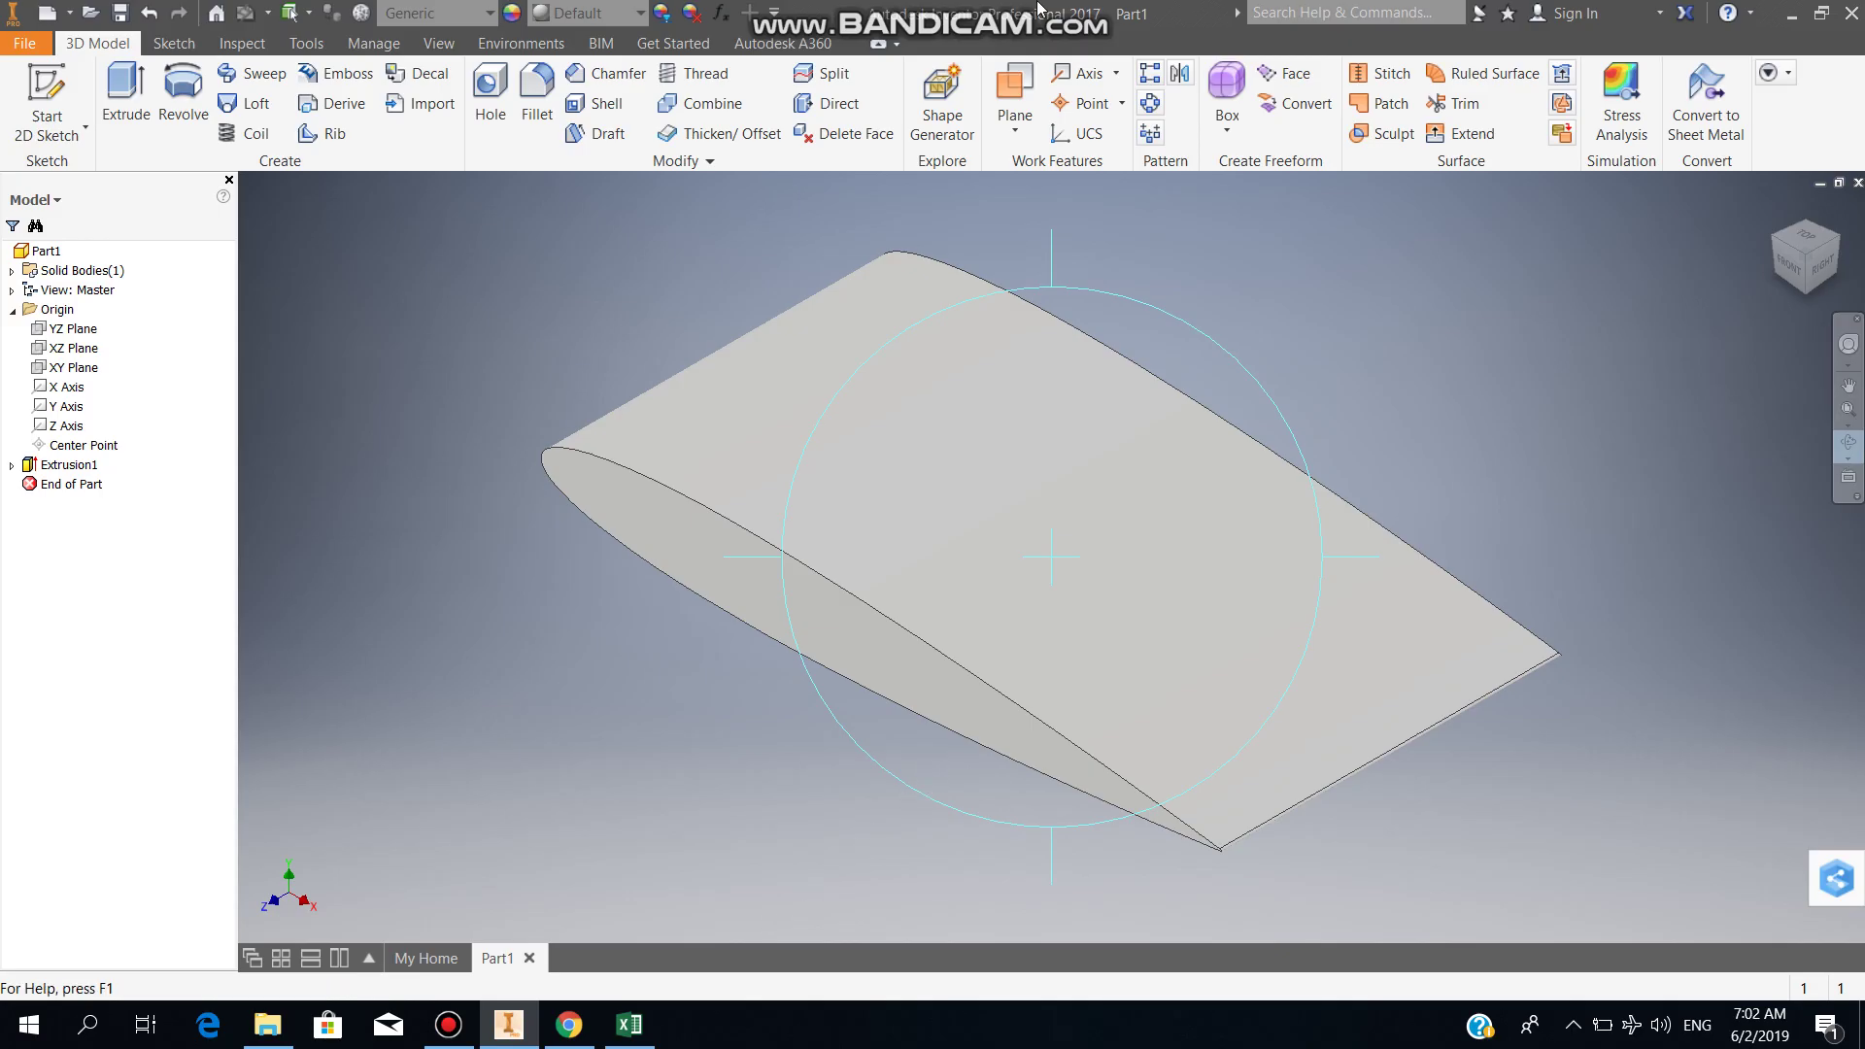
{"action": "mouse_move", "coordinate": [1037, 10]}
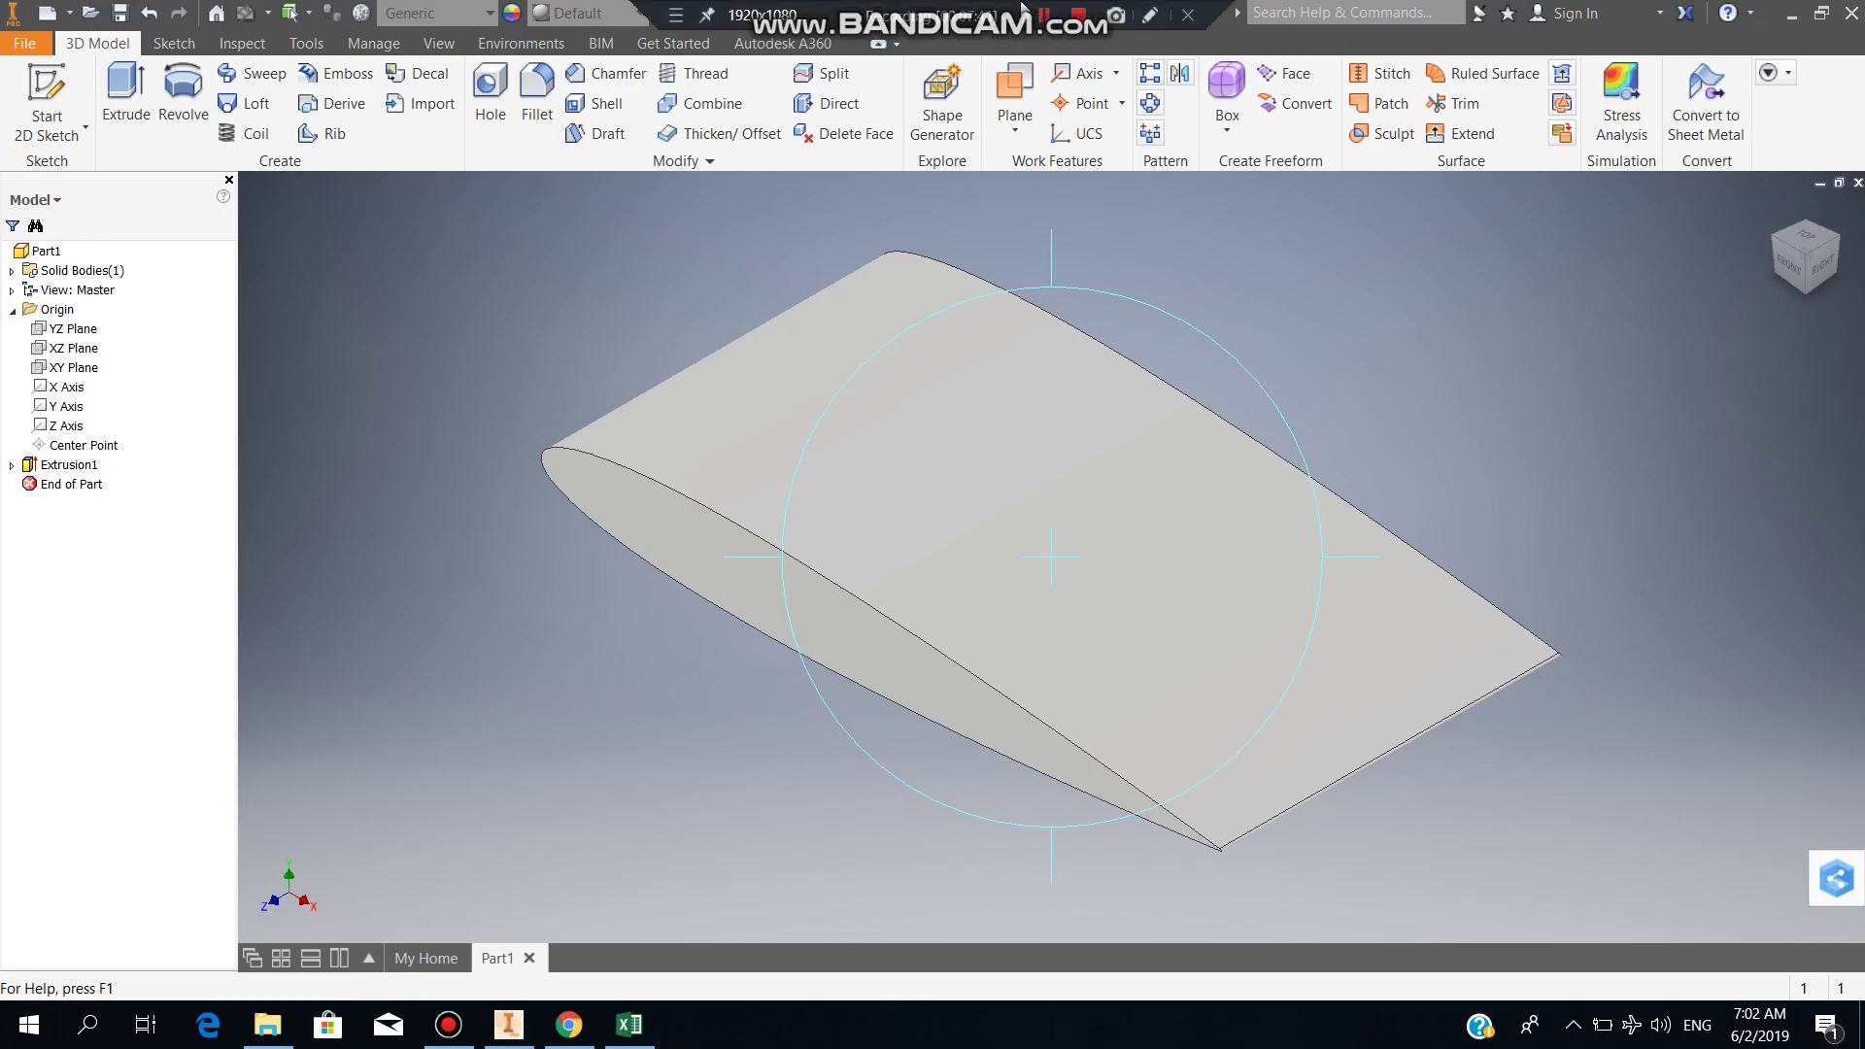